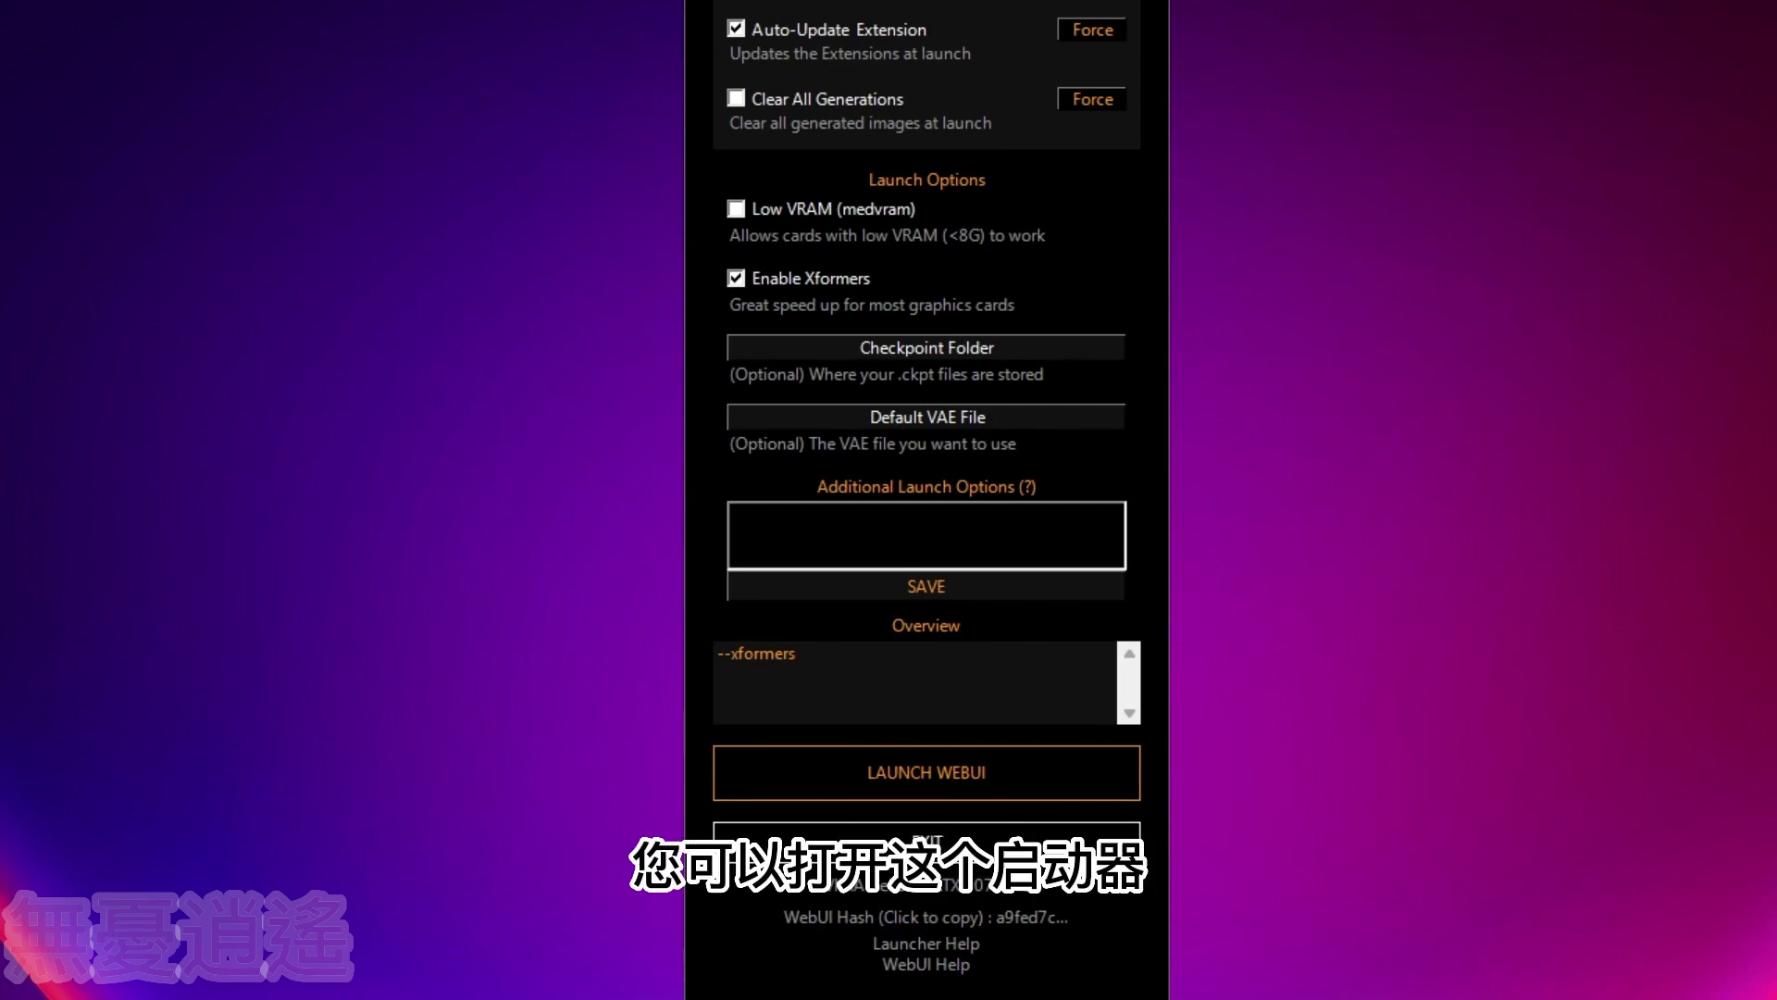
- Add --api as an extra launch option in the A1111 WebUI Launcher and save it
type("--api")
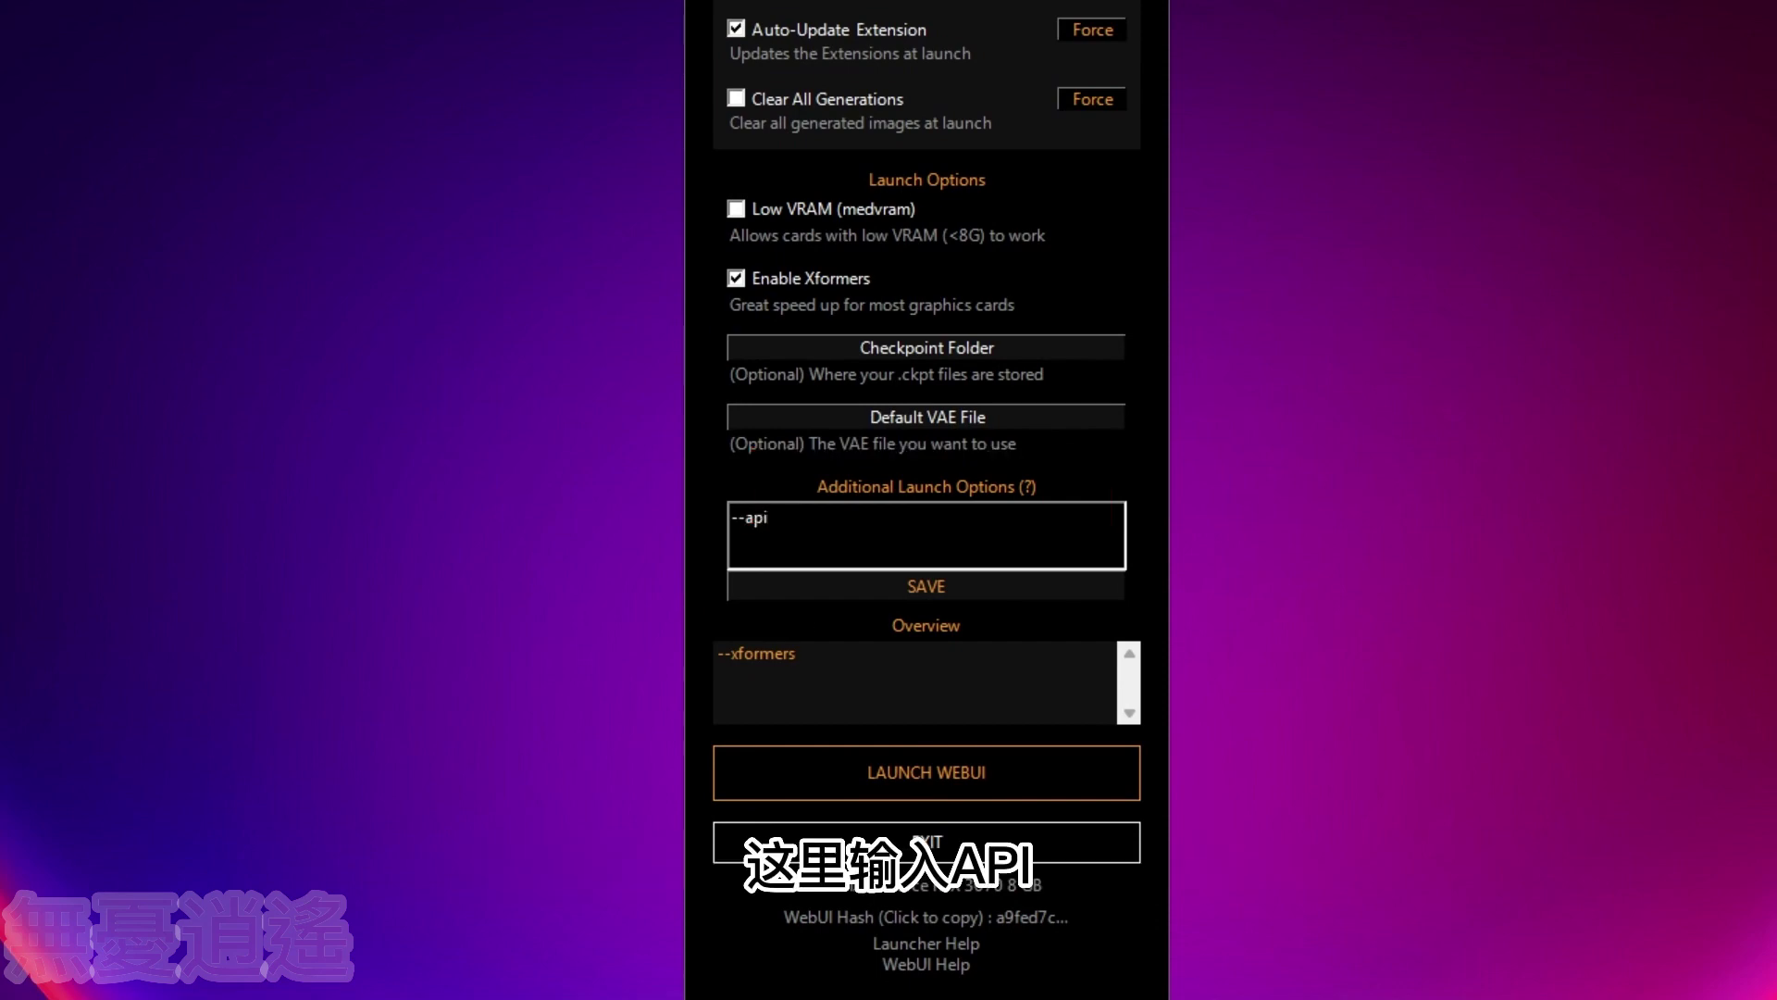
left_click(866, 585)
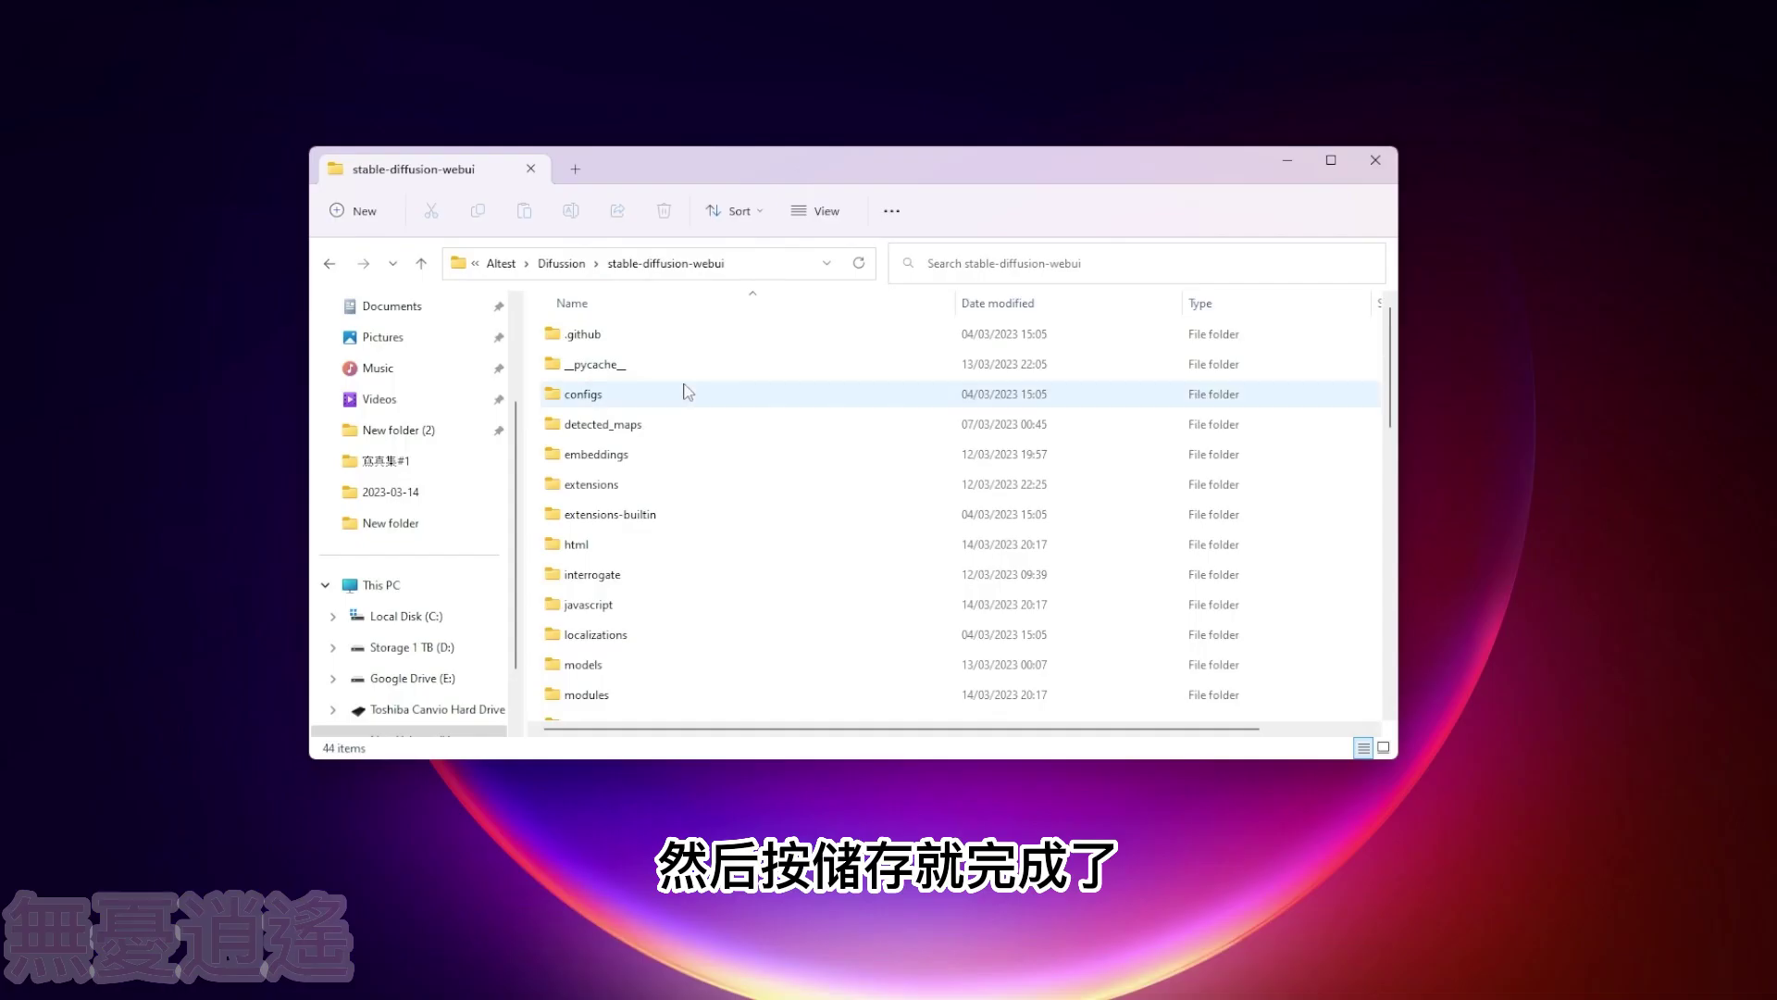
scroll(686, 389, "down", 3)
- Edit webui-user.bat in Notepad++ so COMMANDLINE_ARGS reads --xformers --api, then save and close it
scroll(694, 430, "down", 3)
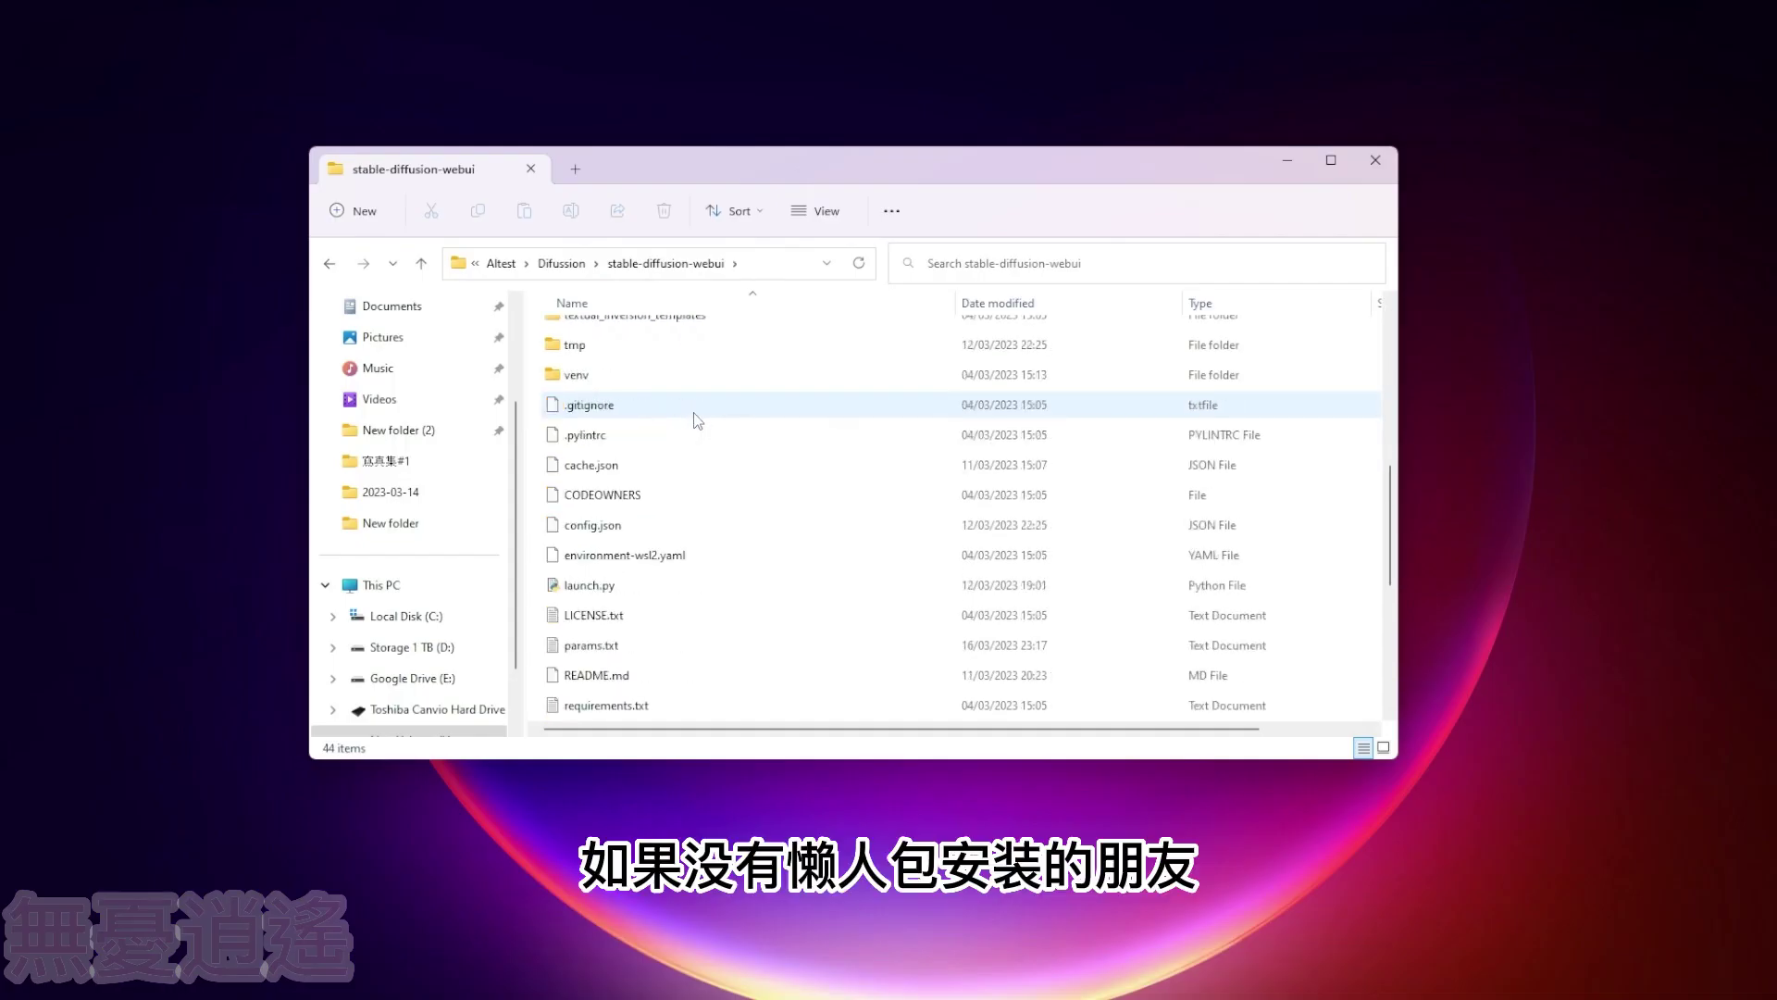
scroll(697, 421, "down", 2)
scroll(697, 421, "down", 2)
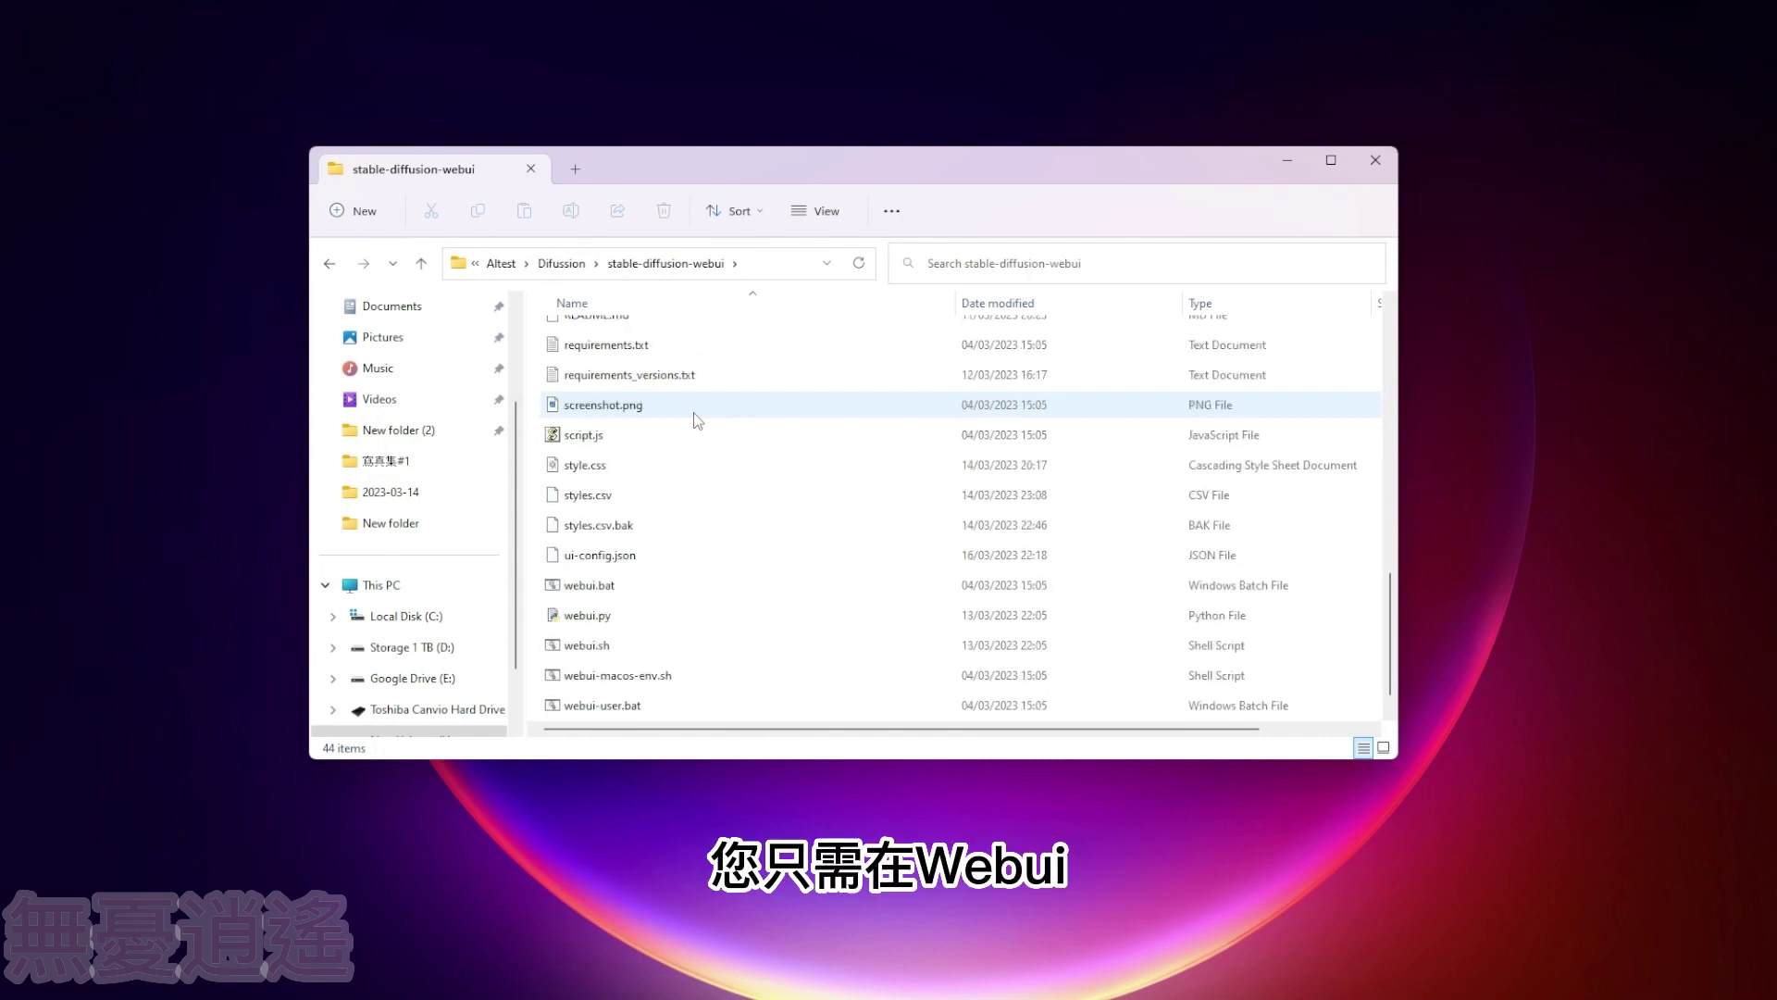
scroll(695, 417, "down", 1)
right_click(674, 677)
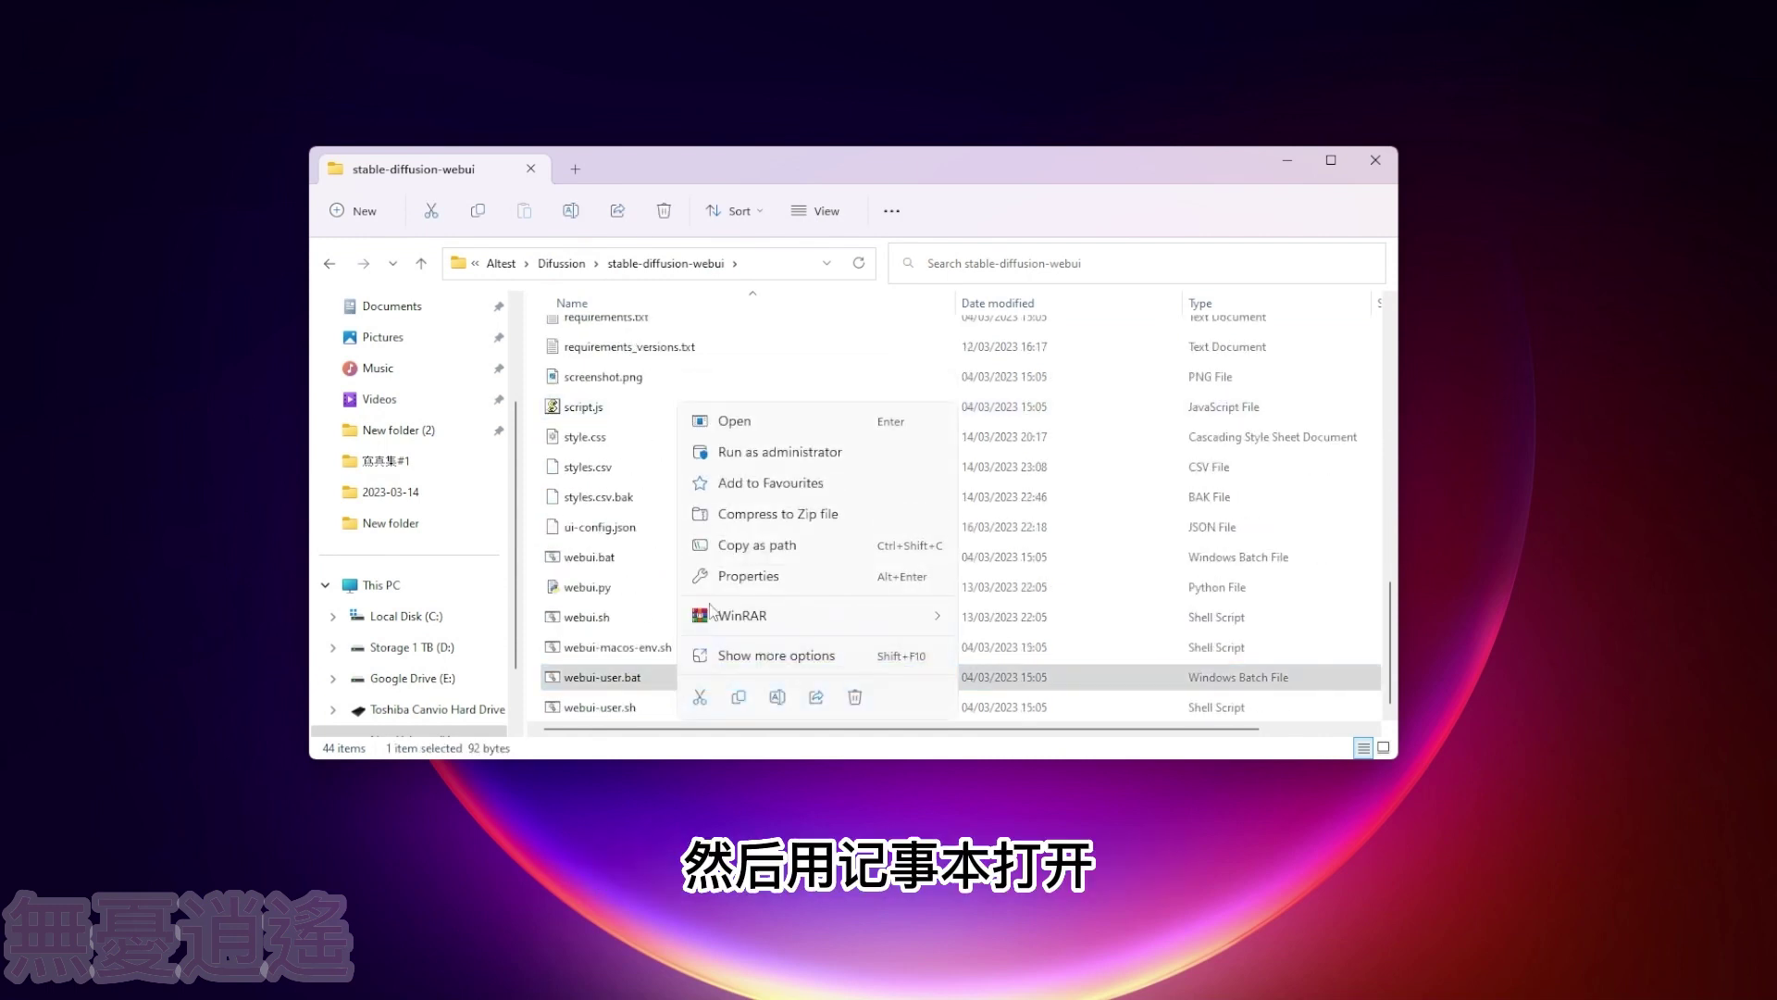
left_click(741, 686)
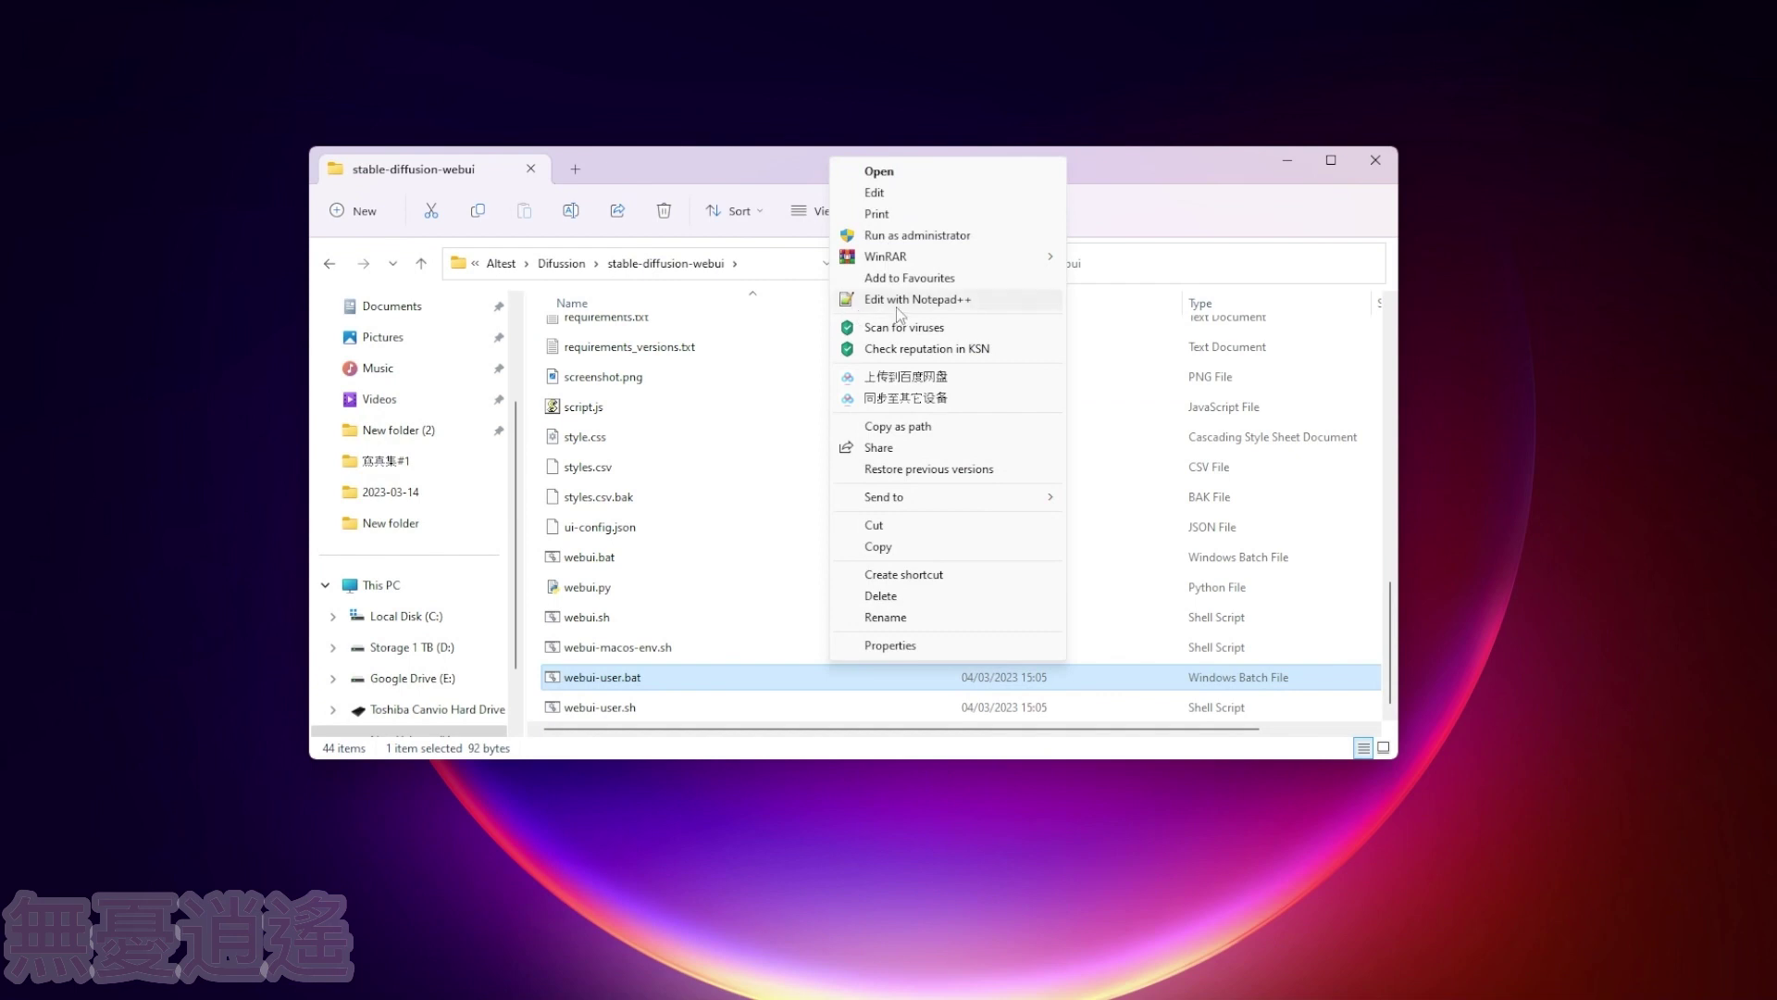
left_click(921, 299)
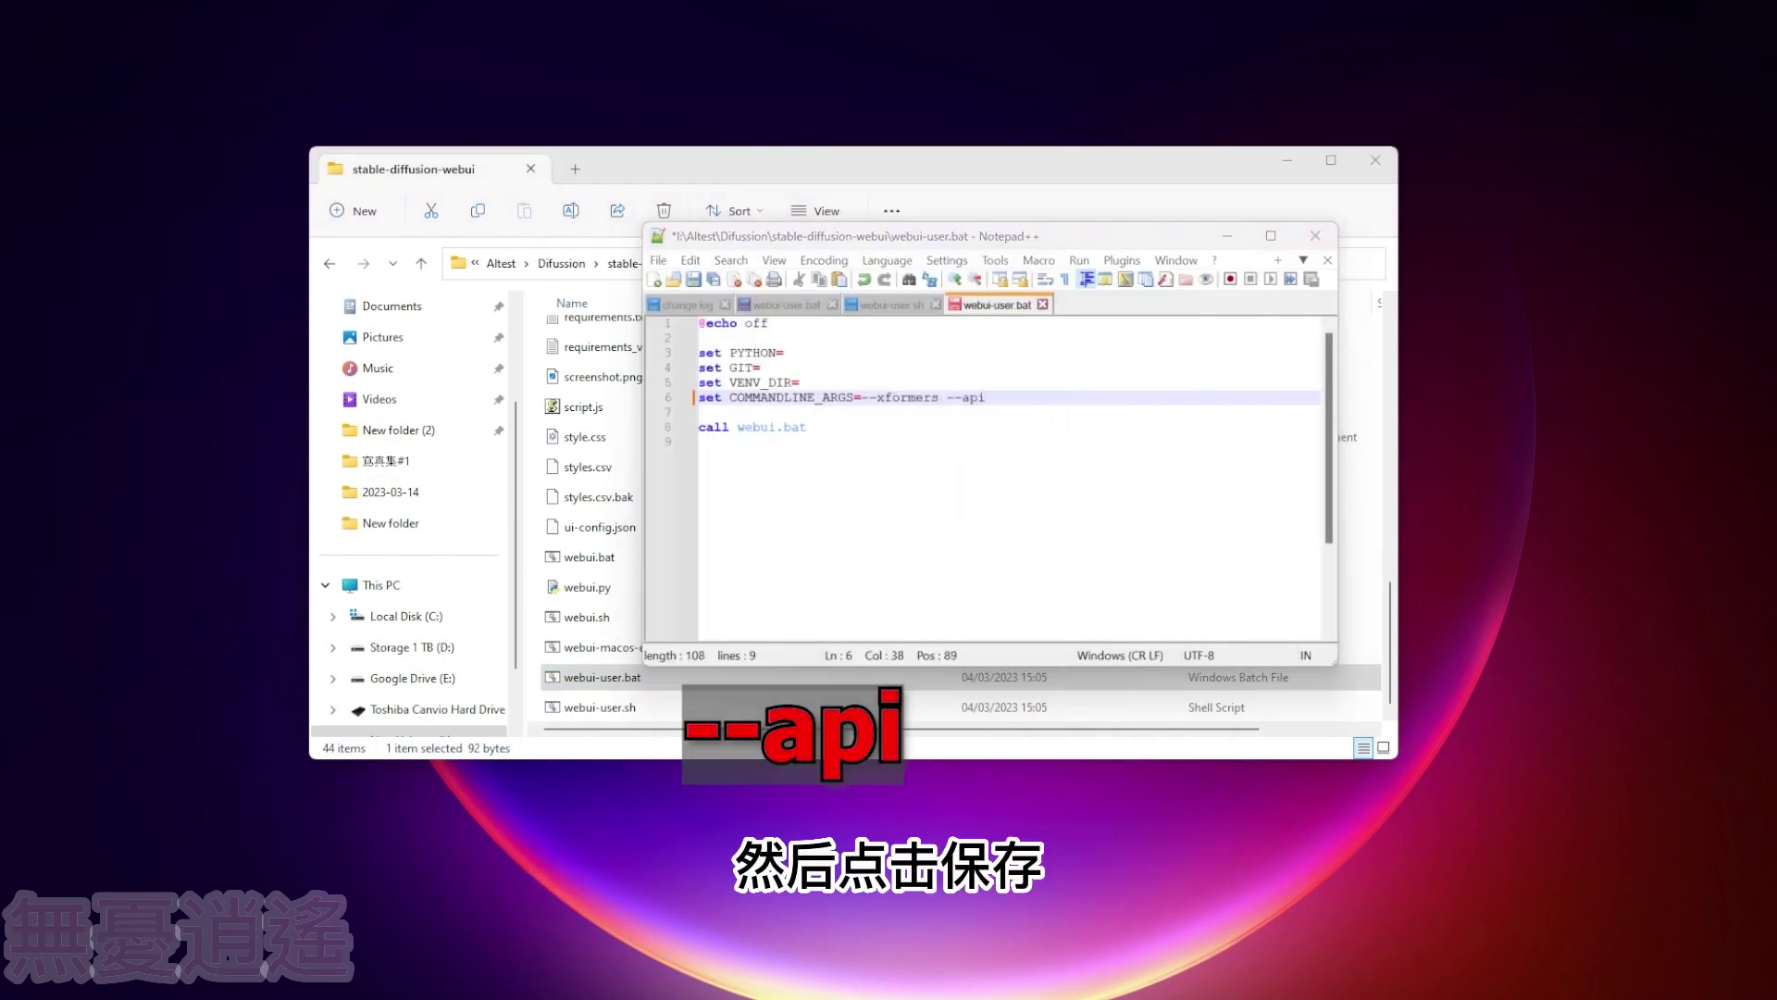
left_click(694, 279)
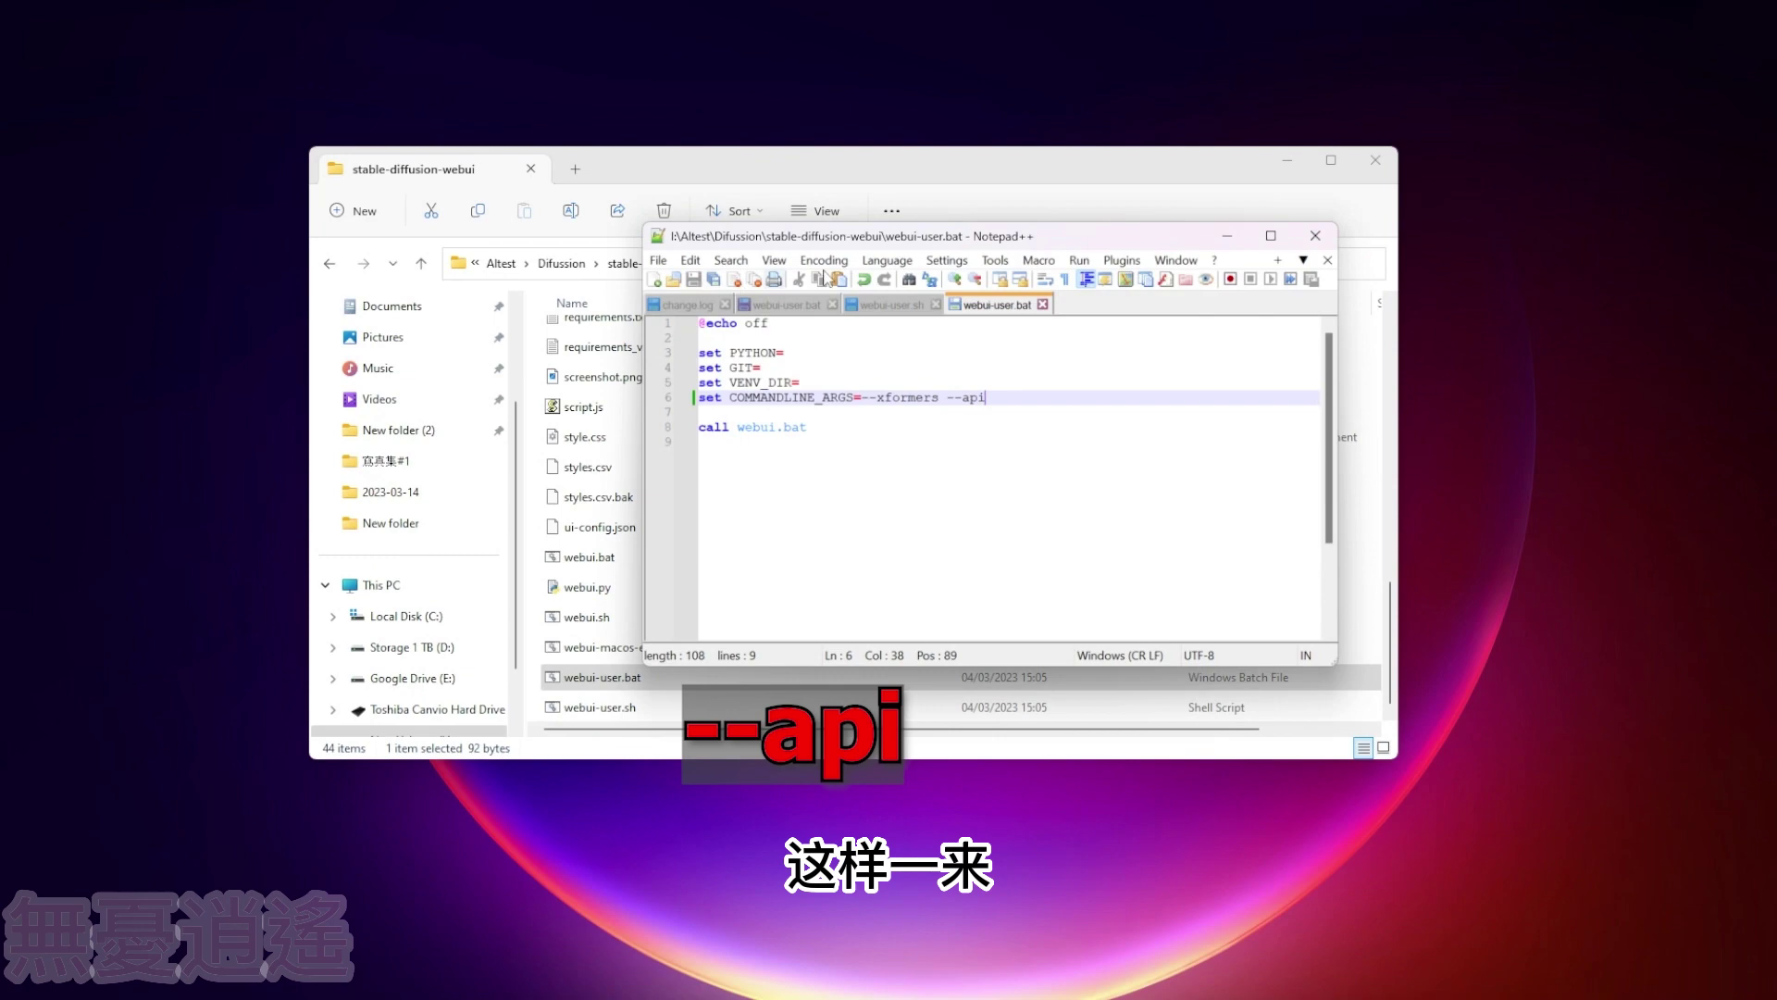
left_click(1316, 237)
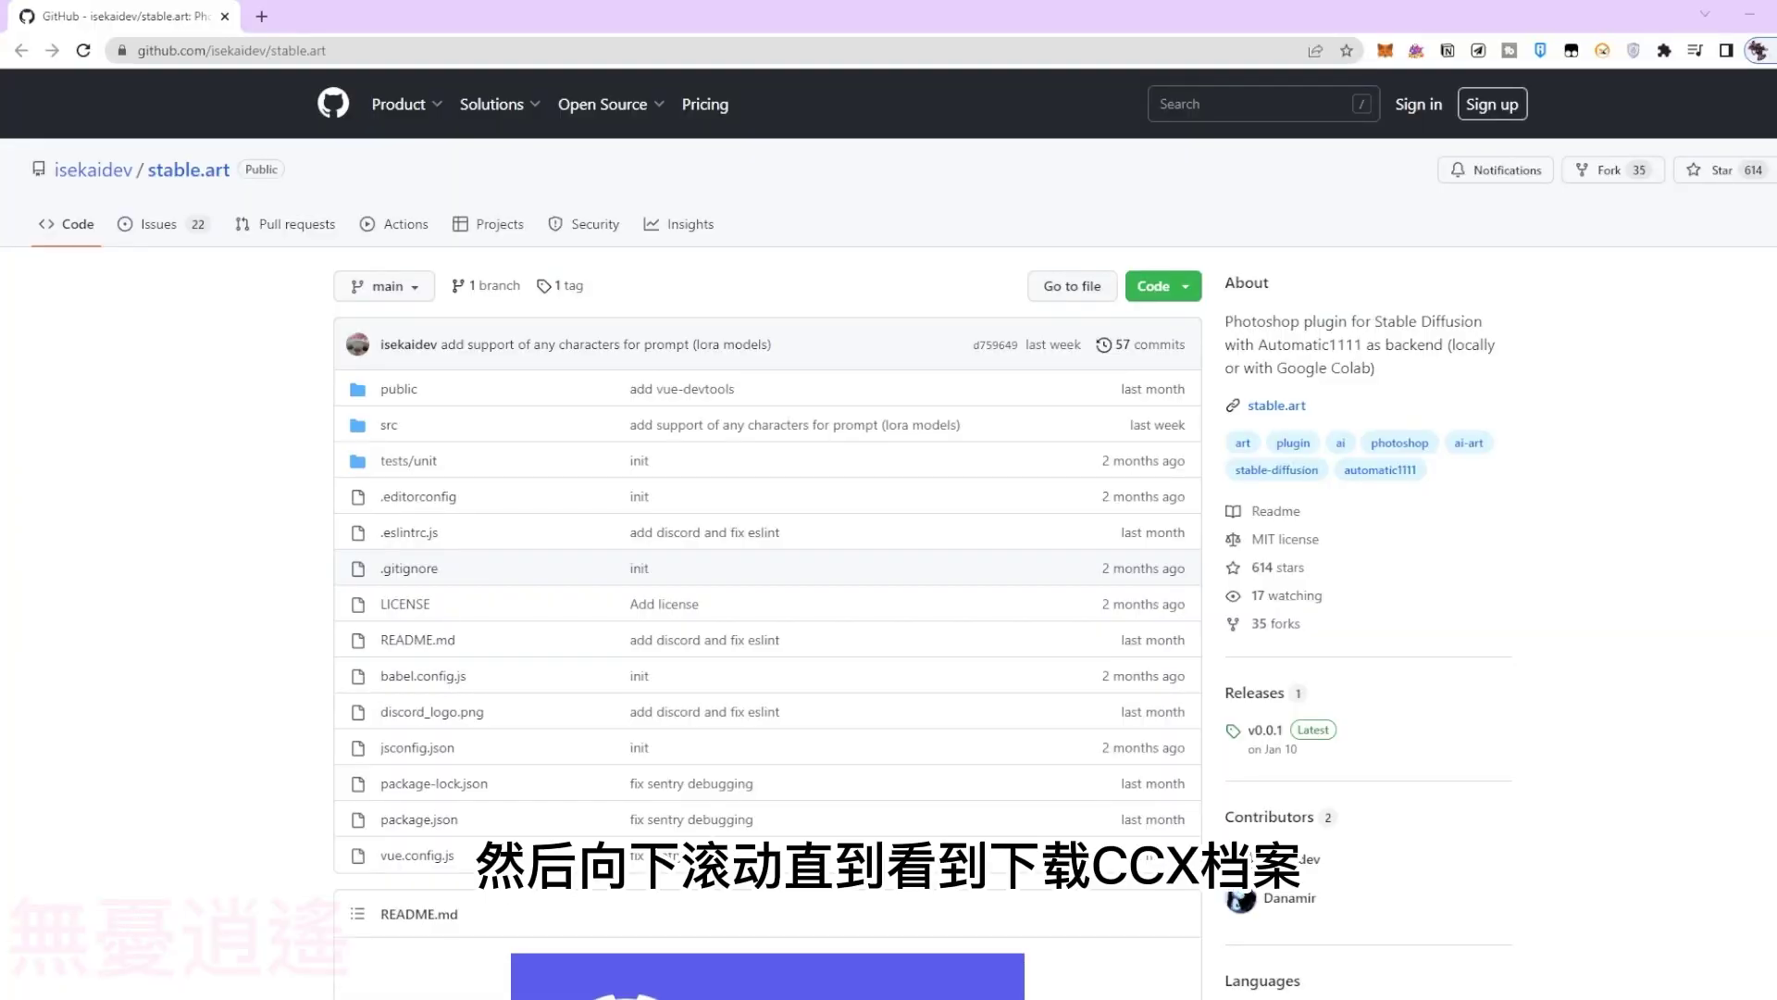
- Download the stable.art CCX file from the GitHub page's How to install section
scroll(963, 690, "down", 8)
scroll(963, 690, "down", 5)
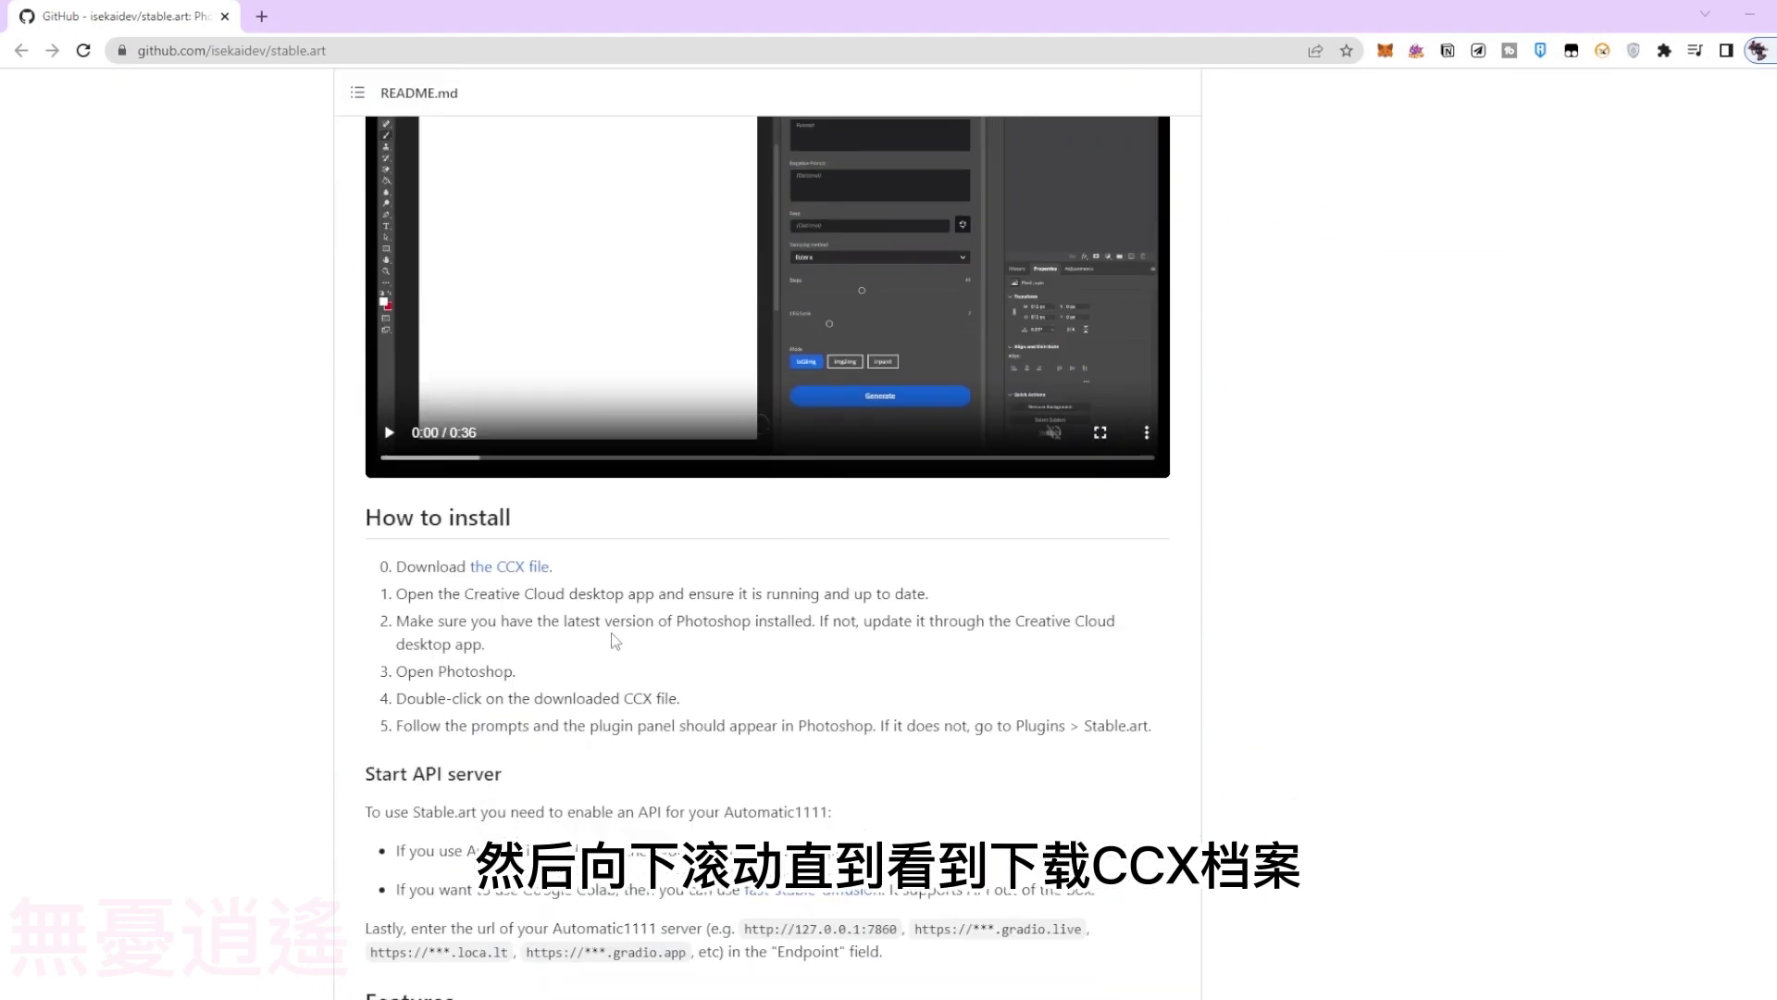
left_click(524, 568)
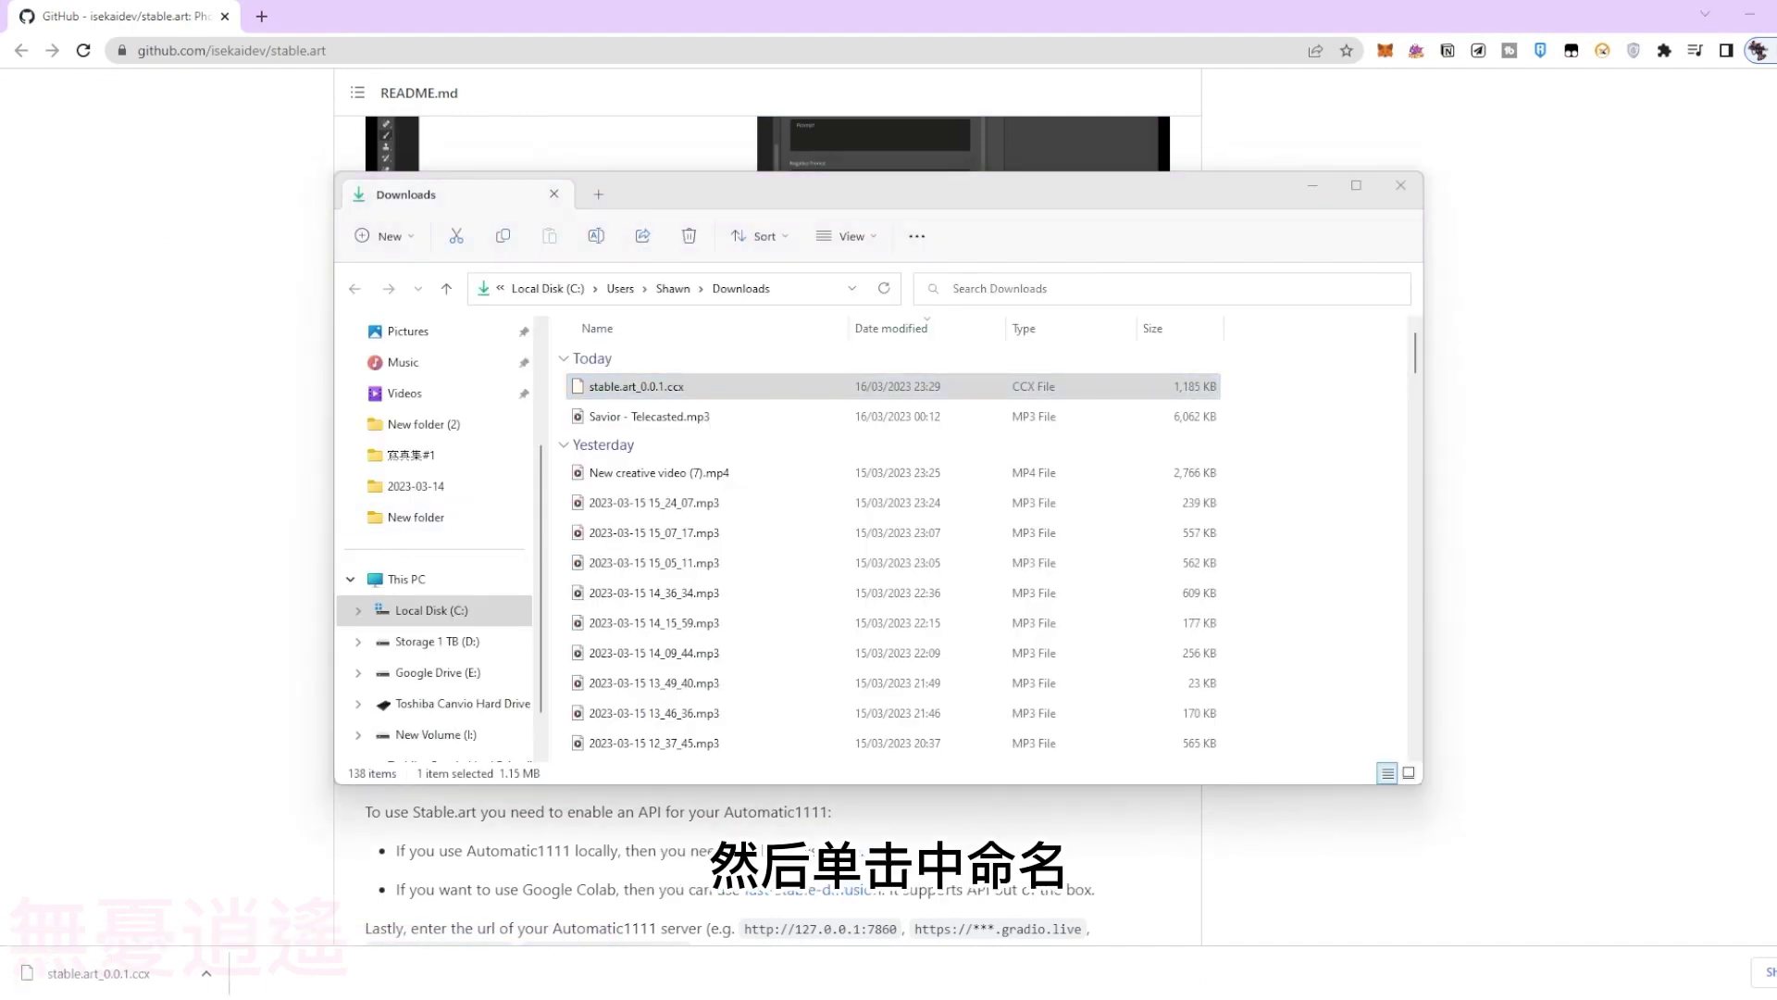
- Rename stable.art_0.0.1.ccx to a .rar archive and extract it with WinRAR
type("rar")
key("Return")
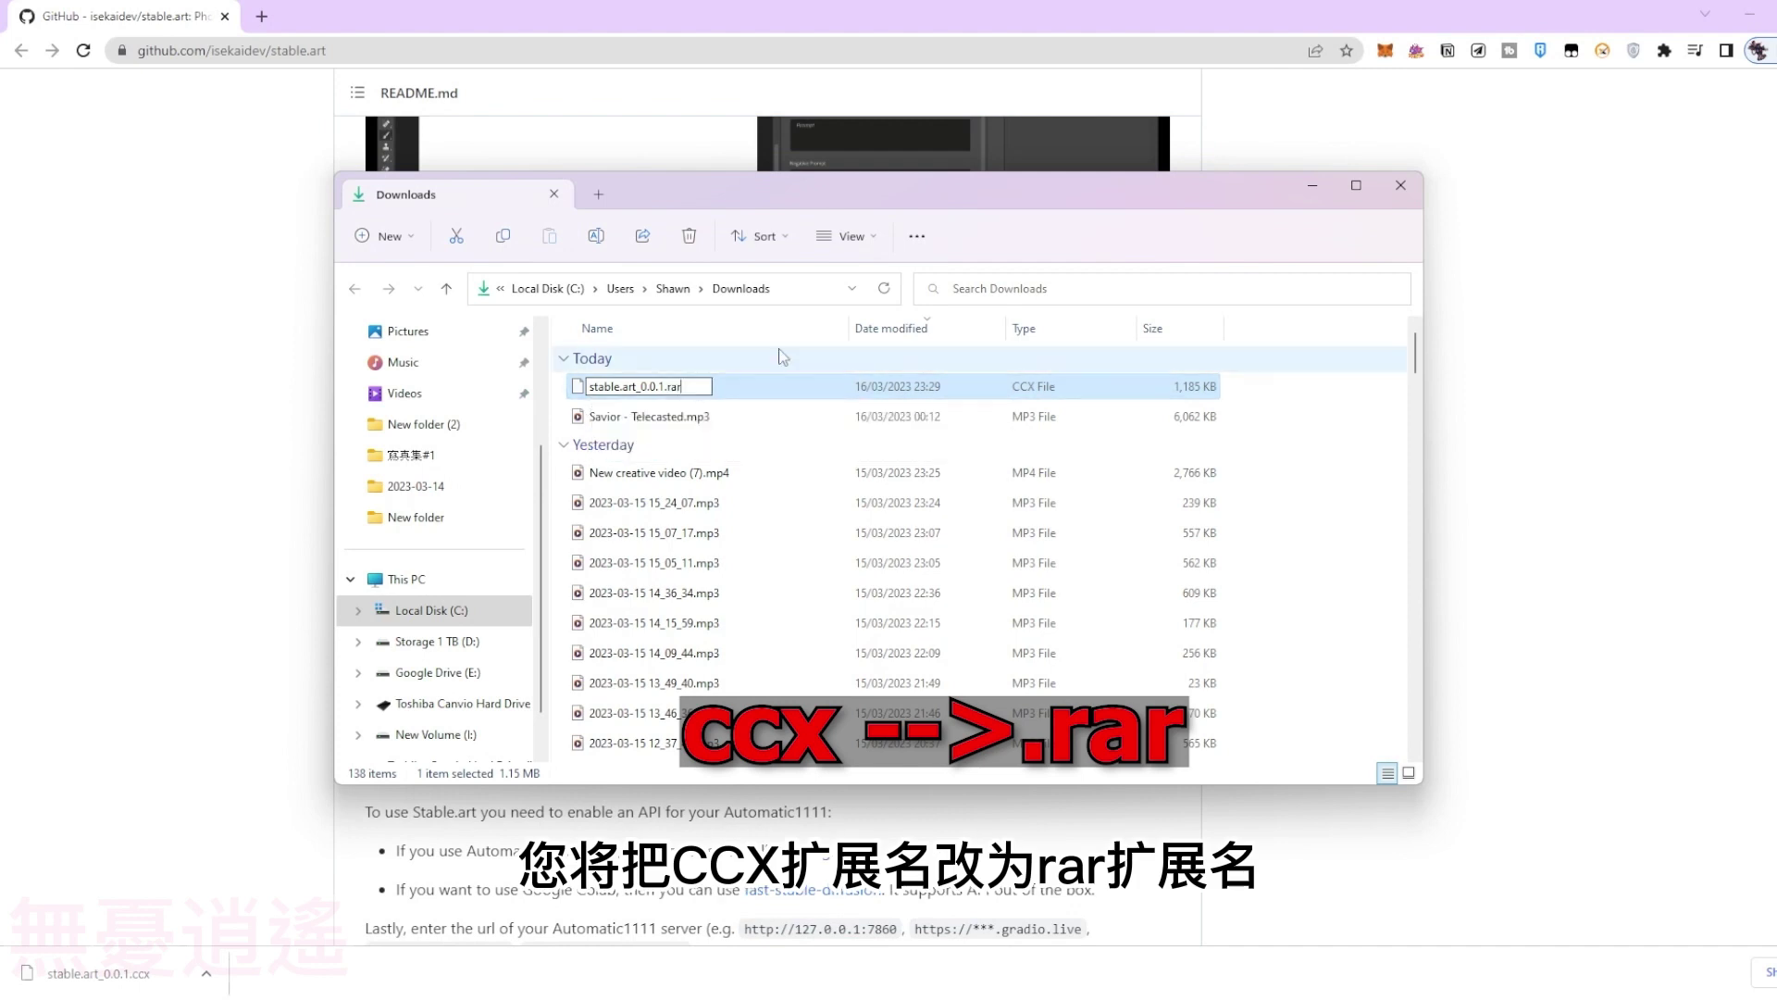
key("Return")
key("Return")
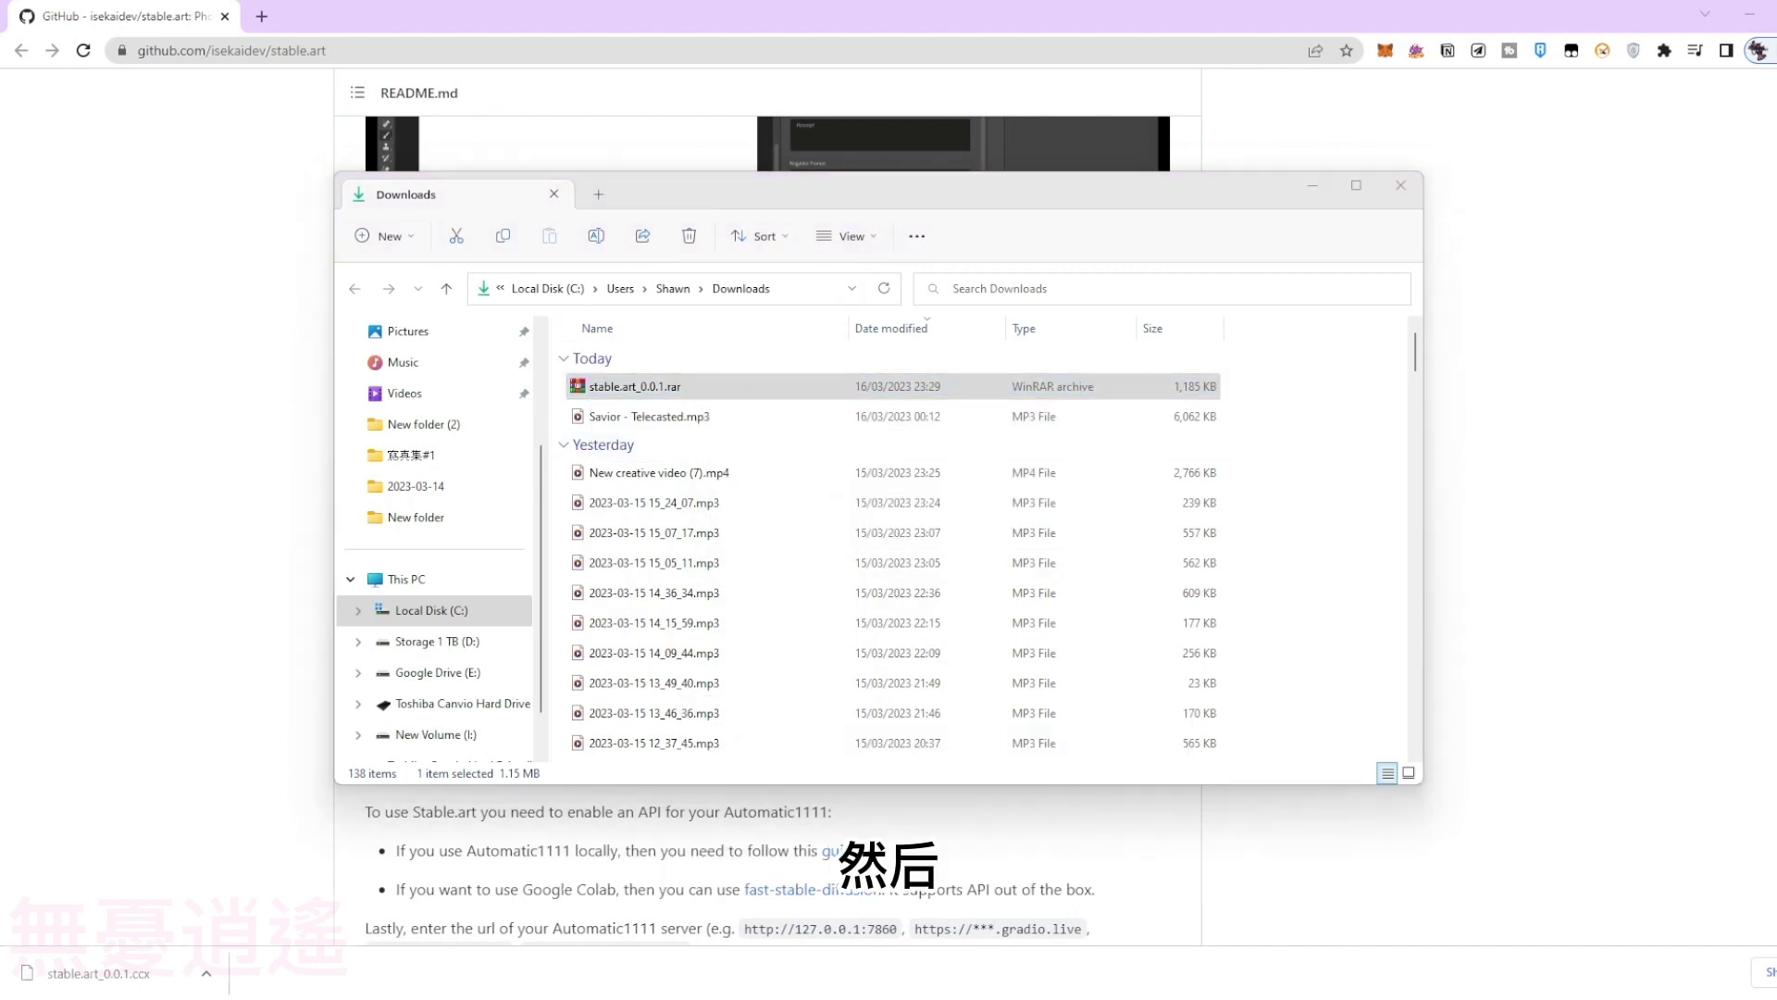
right_click(671, 389)
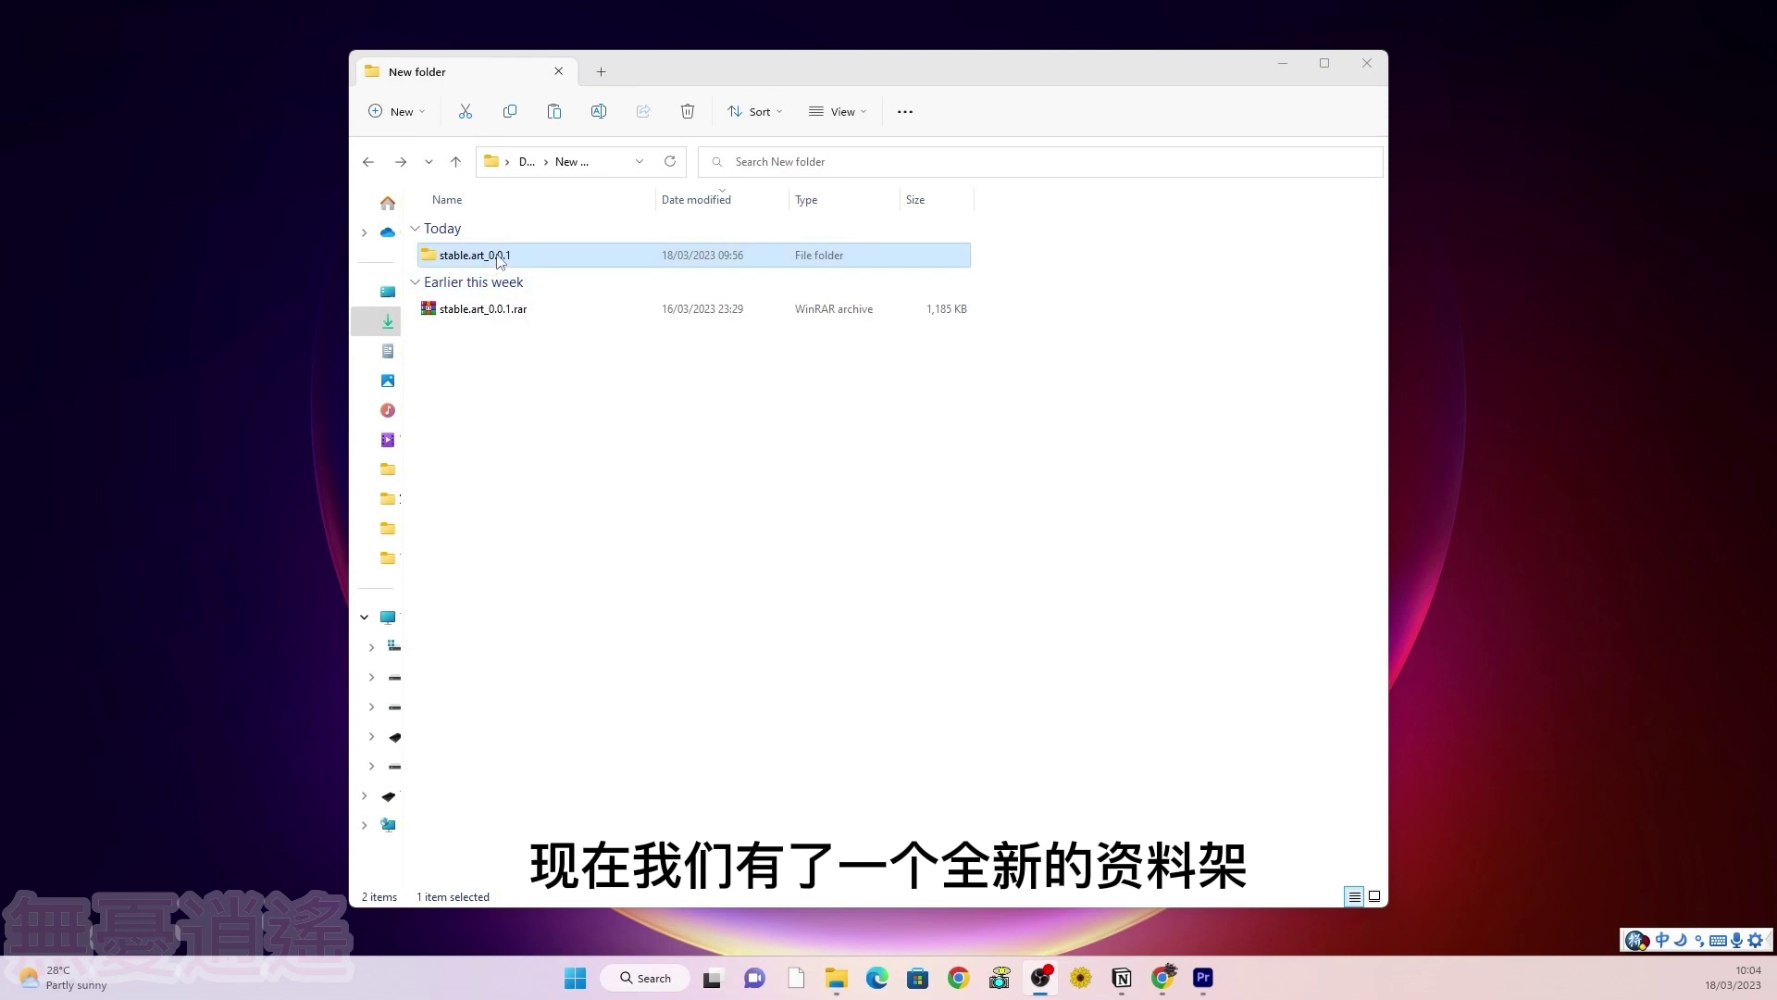
- Check the extracted stable.art_0.0.1 folder's contents, then cut the folder for moving
double_click(498, 260)
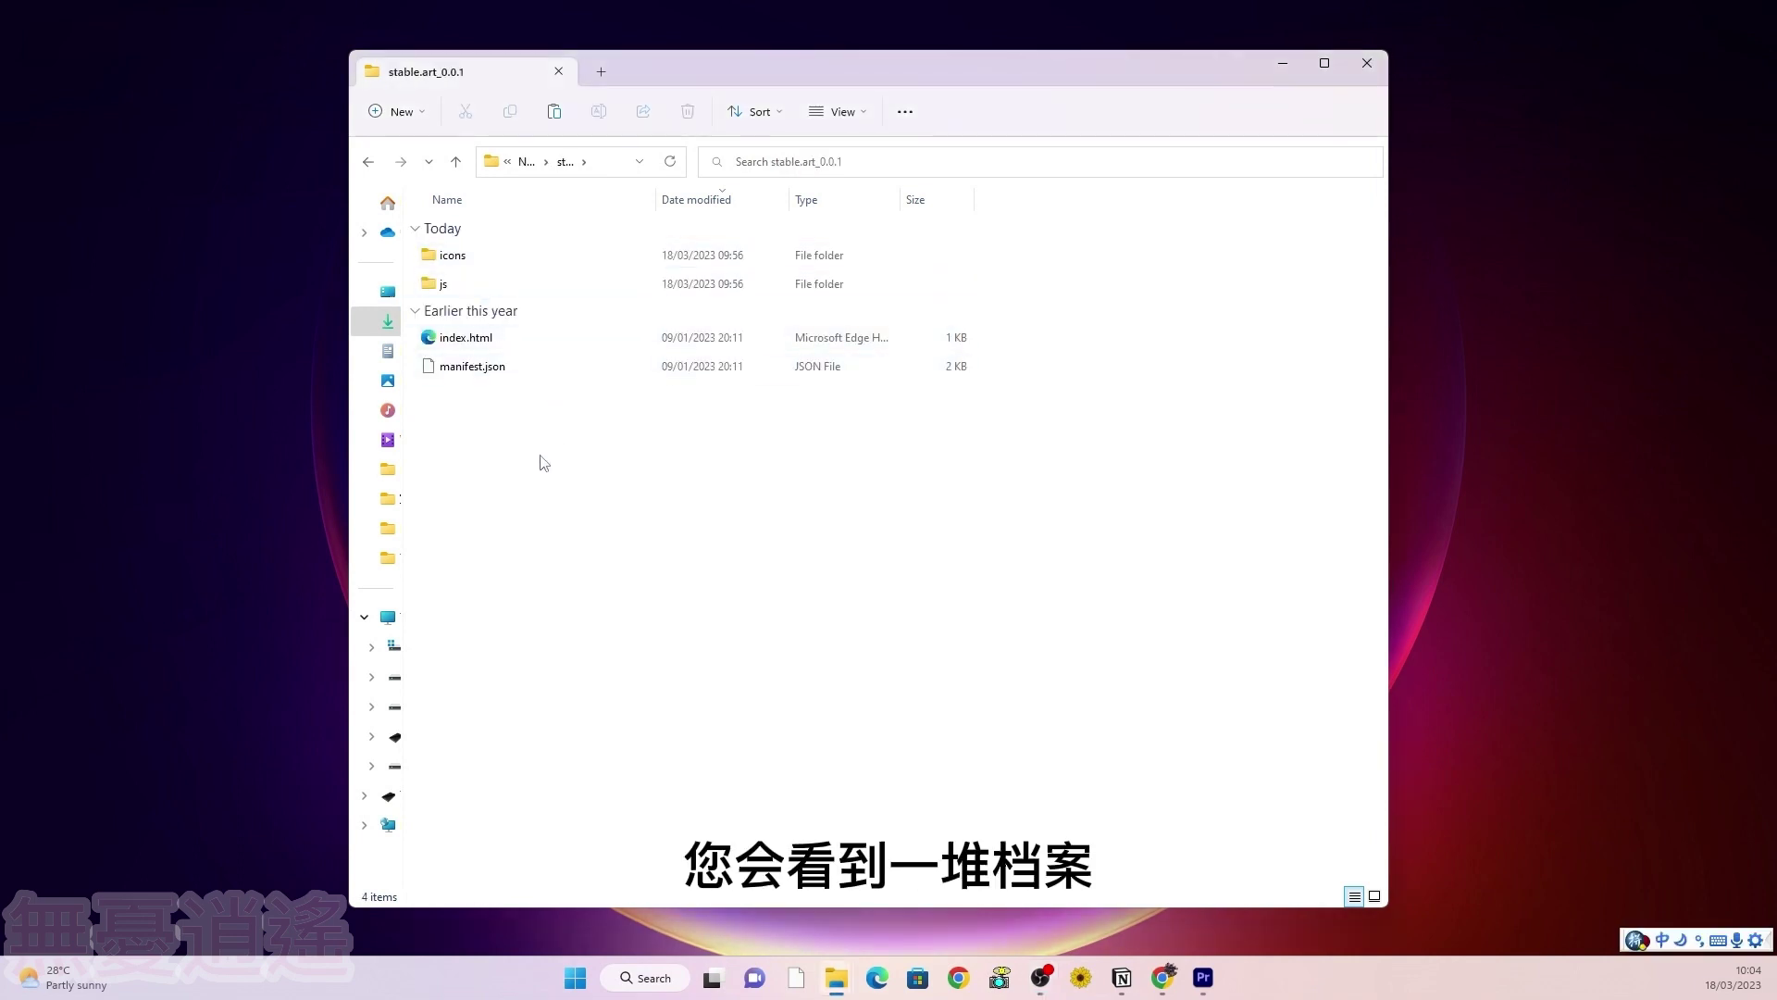
left_click(368, 161)
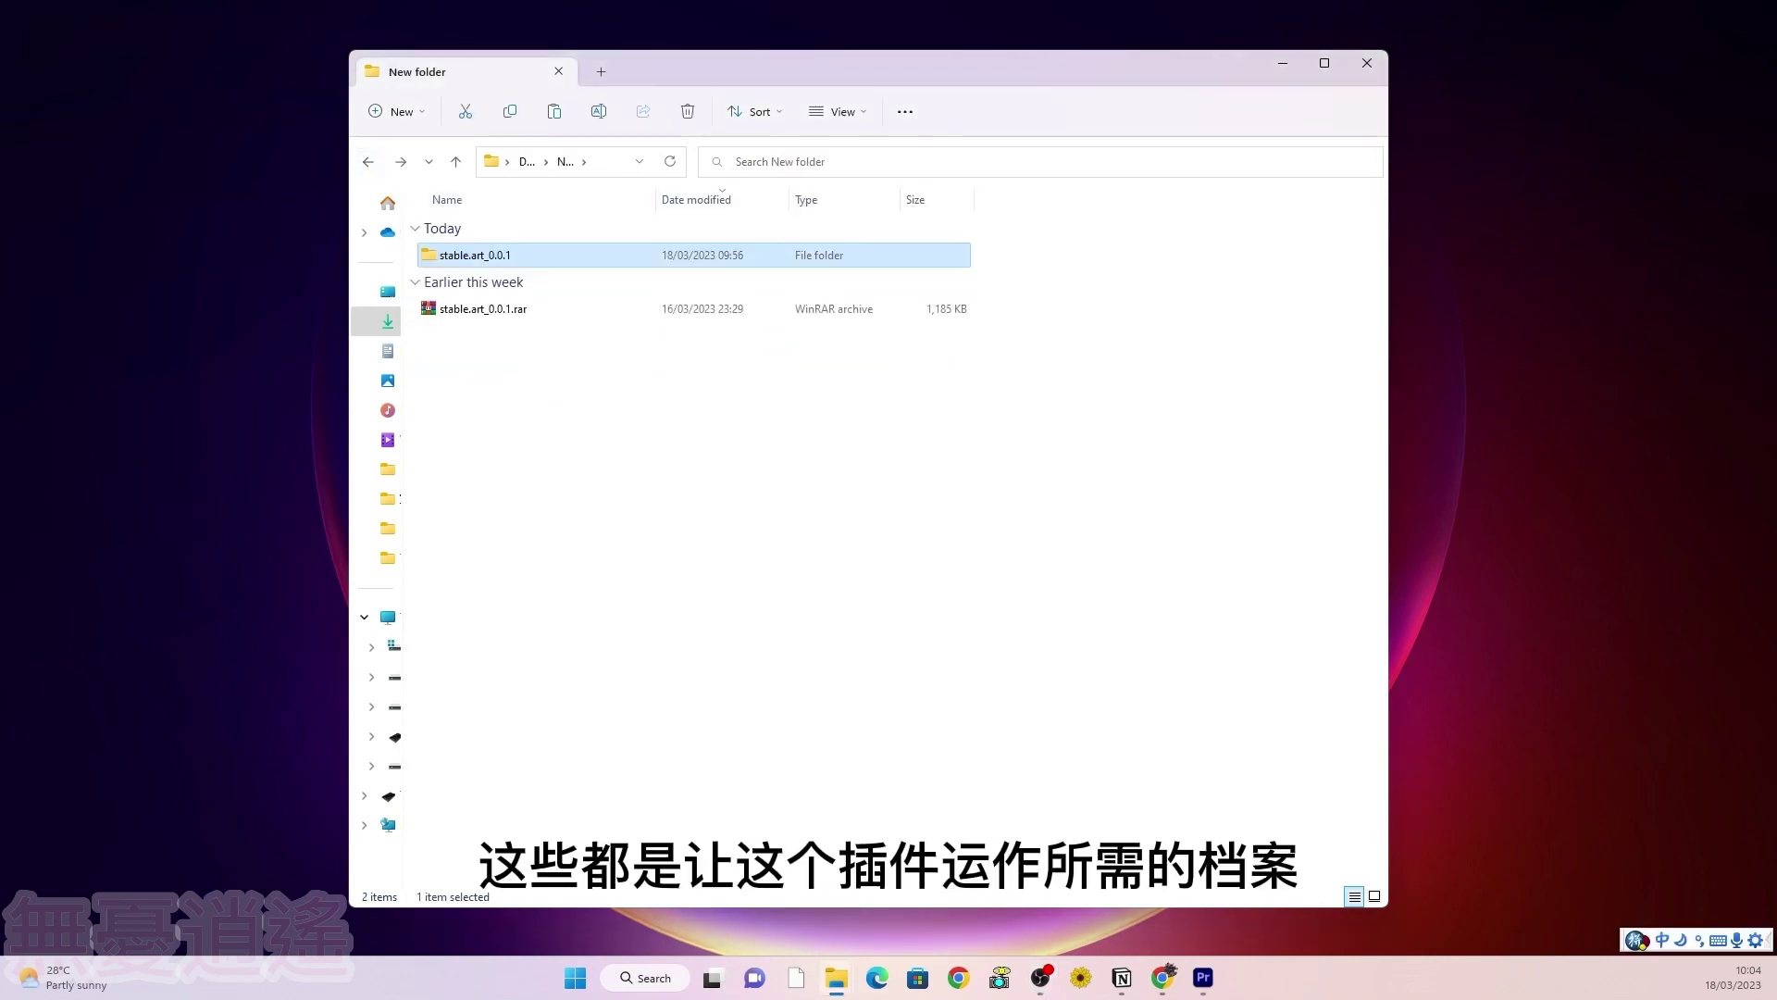
right_click(560, 259)
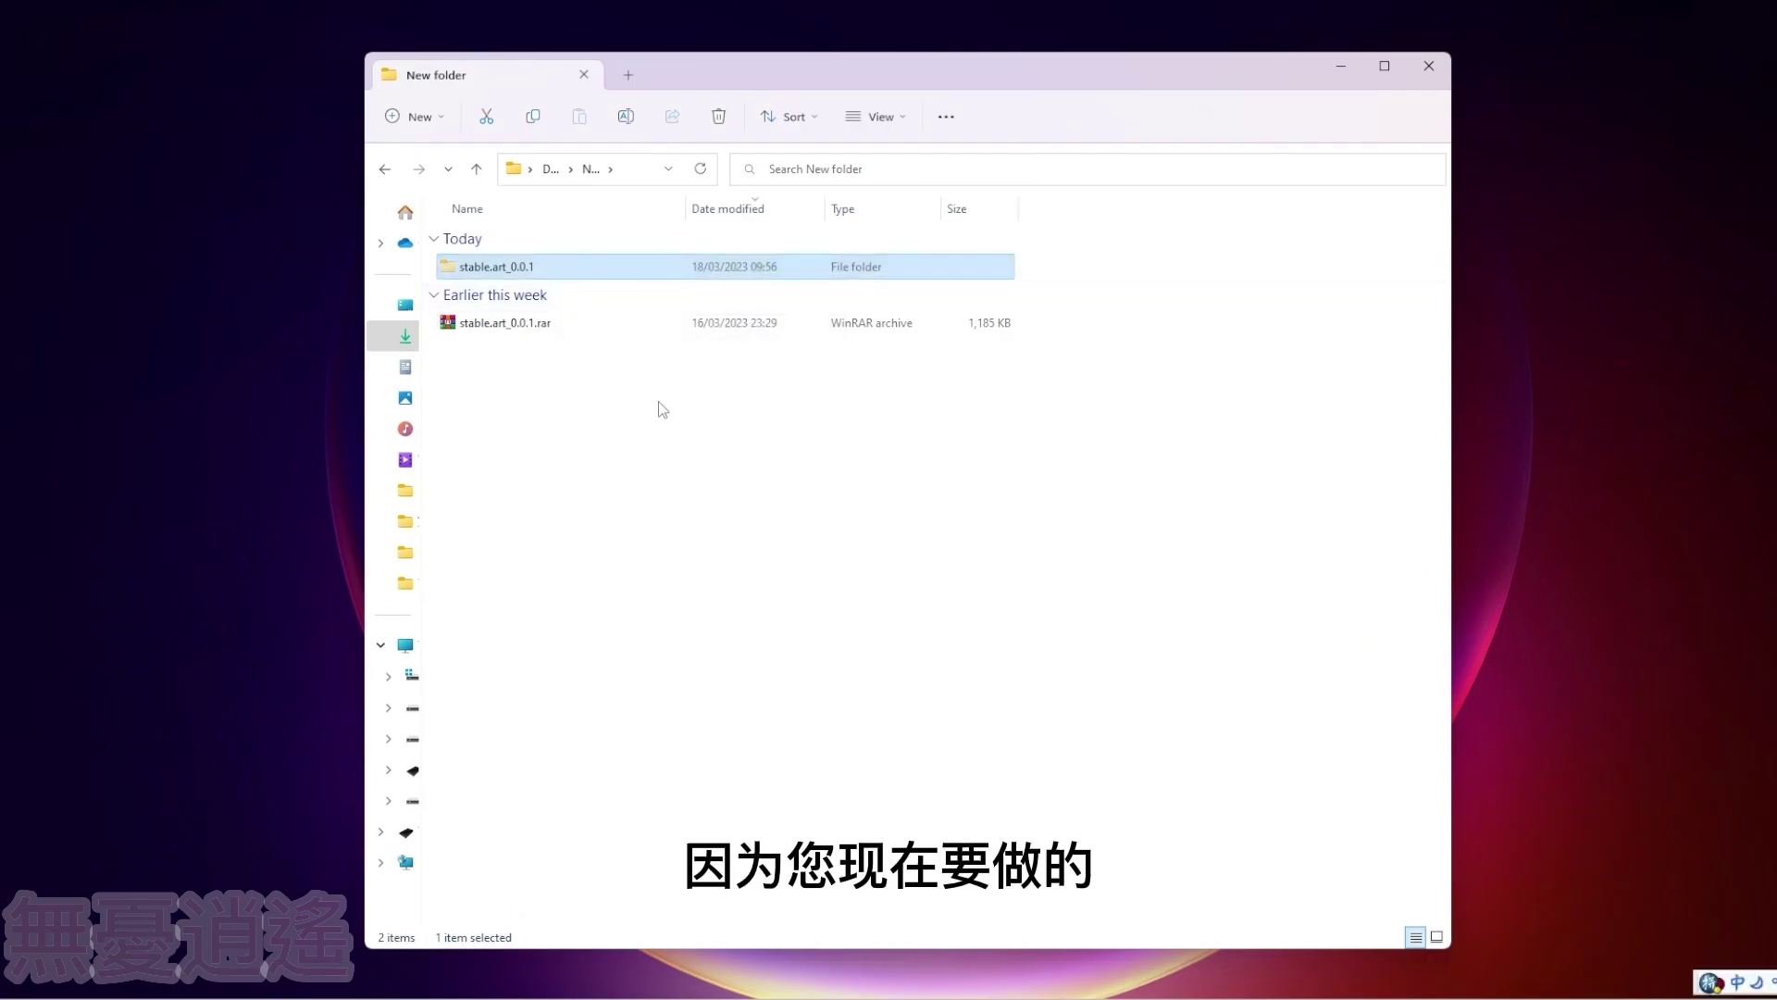
key("ctrl+x")
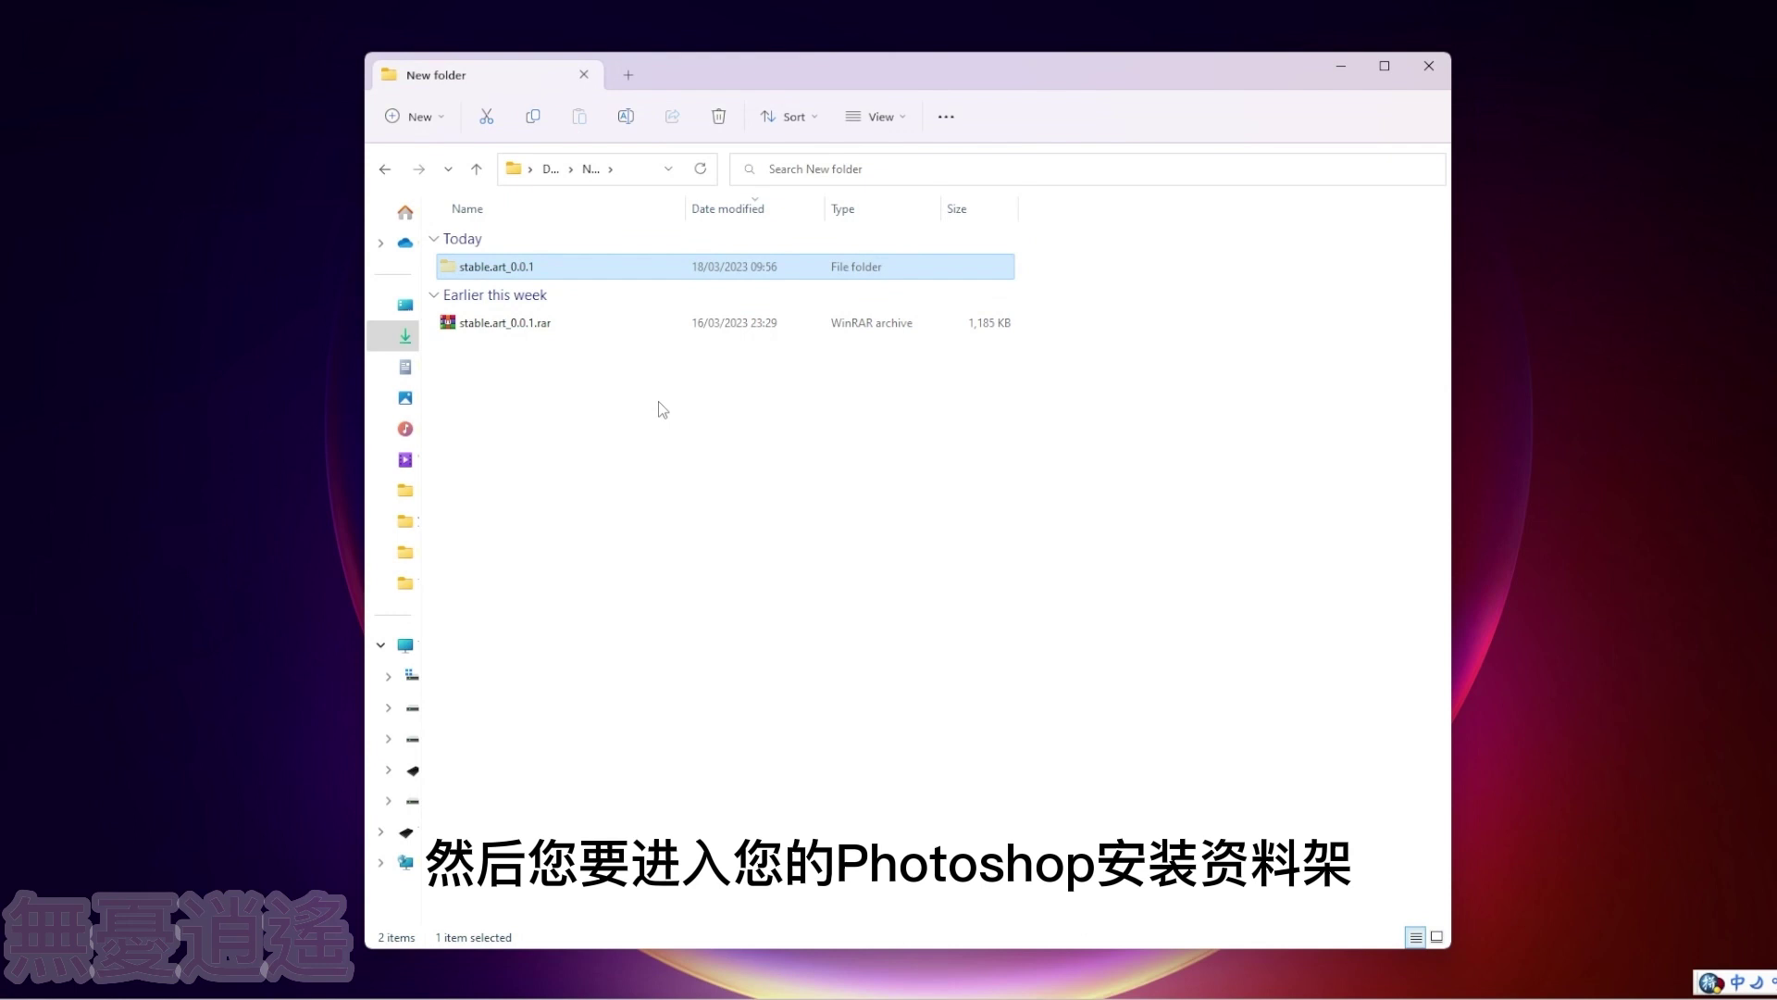
key("super+s")
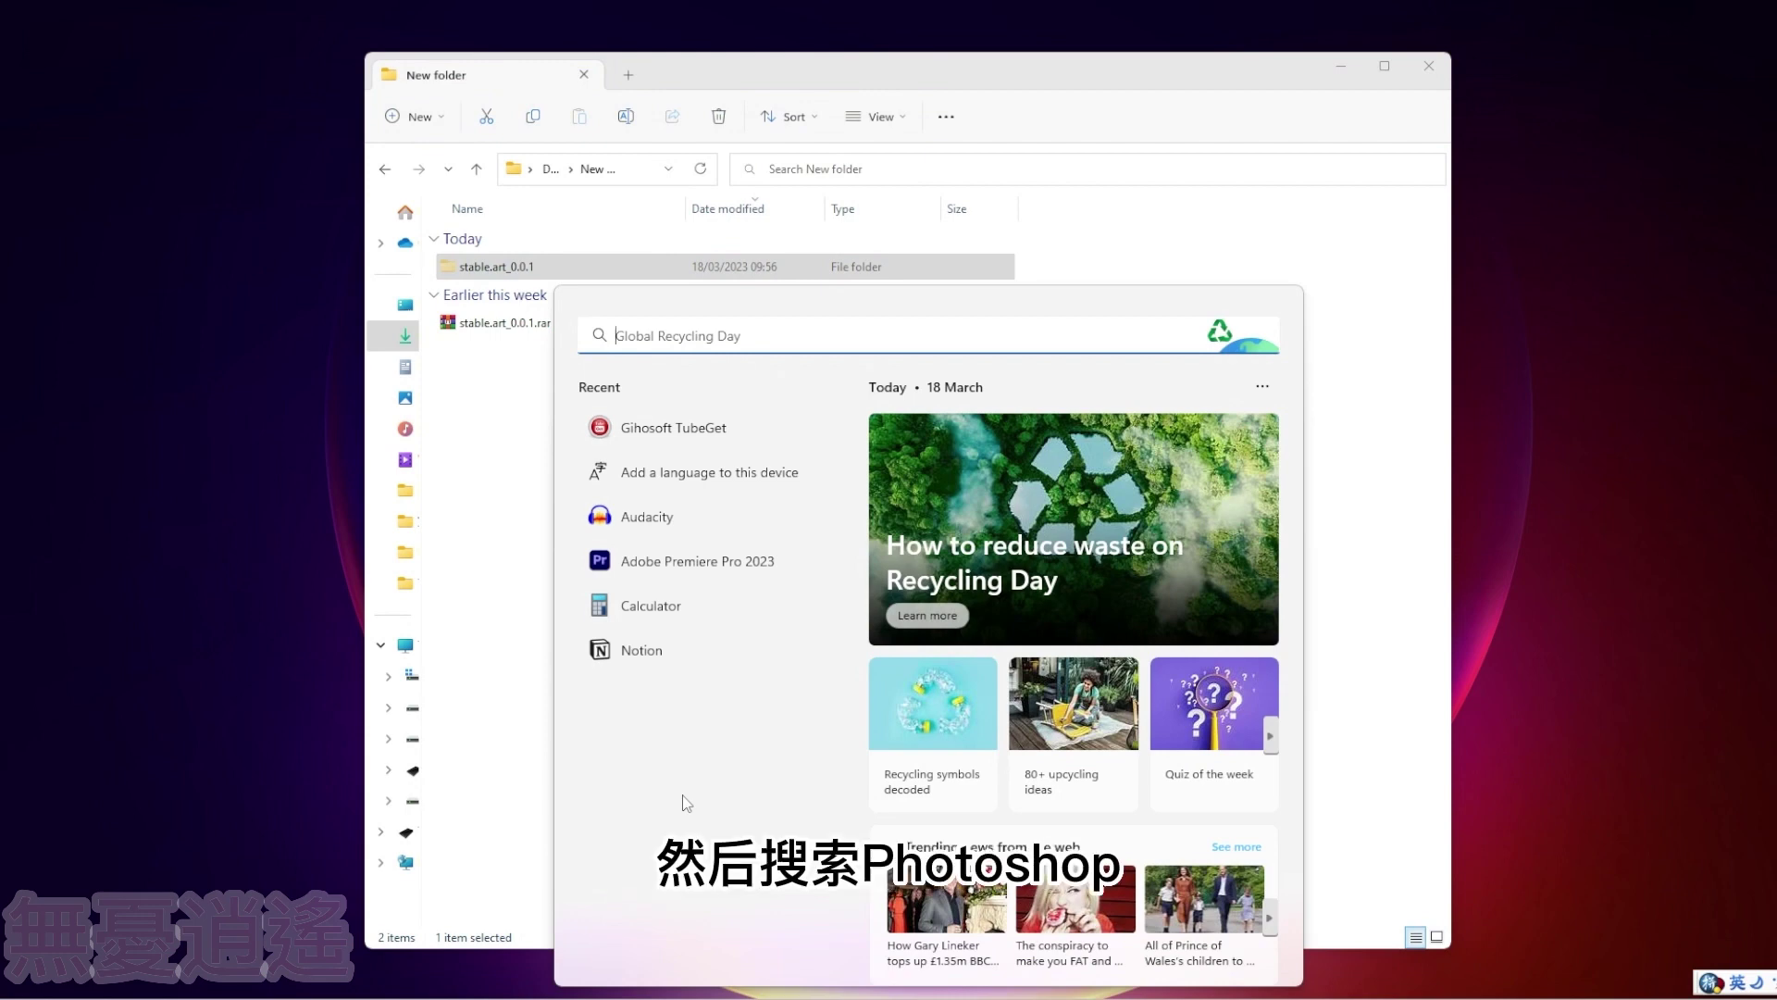
- Locate Adobe Photoshop 2023 through Windows search and open its installation folder
type("photos")
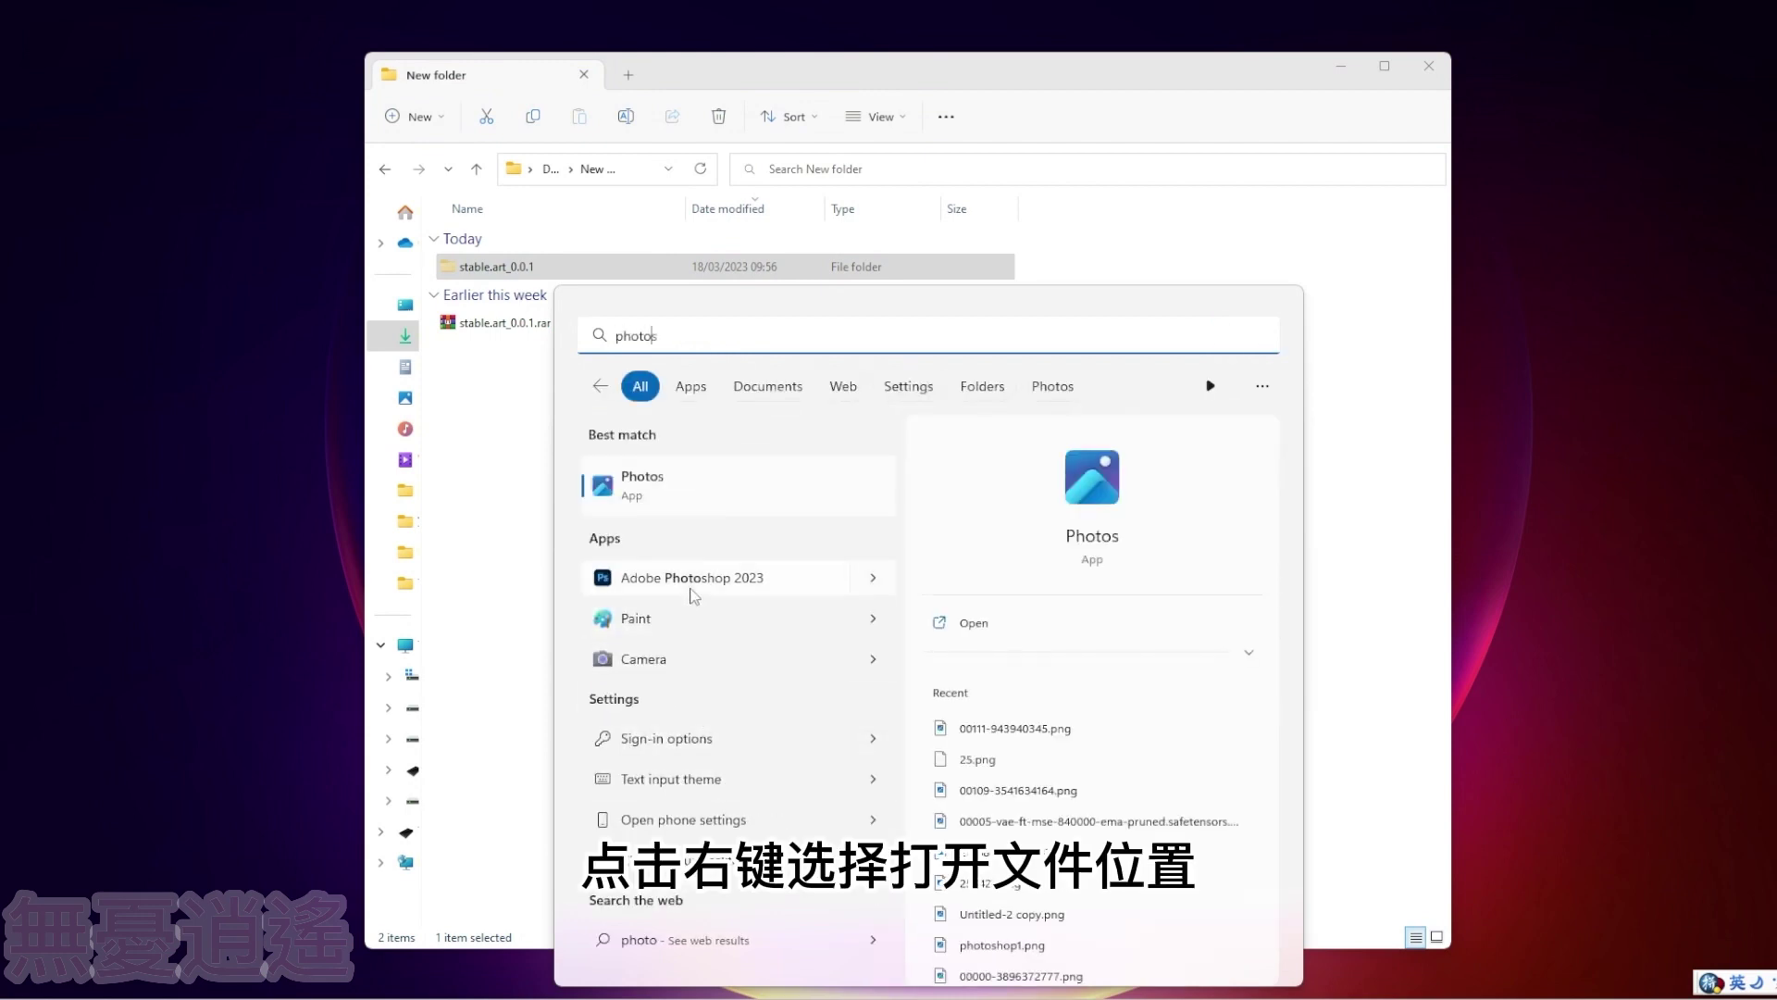
right_click(702, 584)
left_click(777, 640)
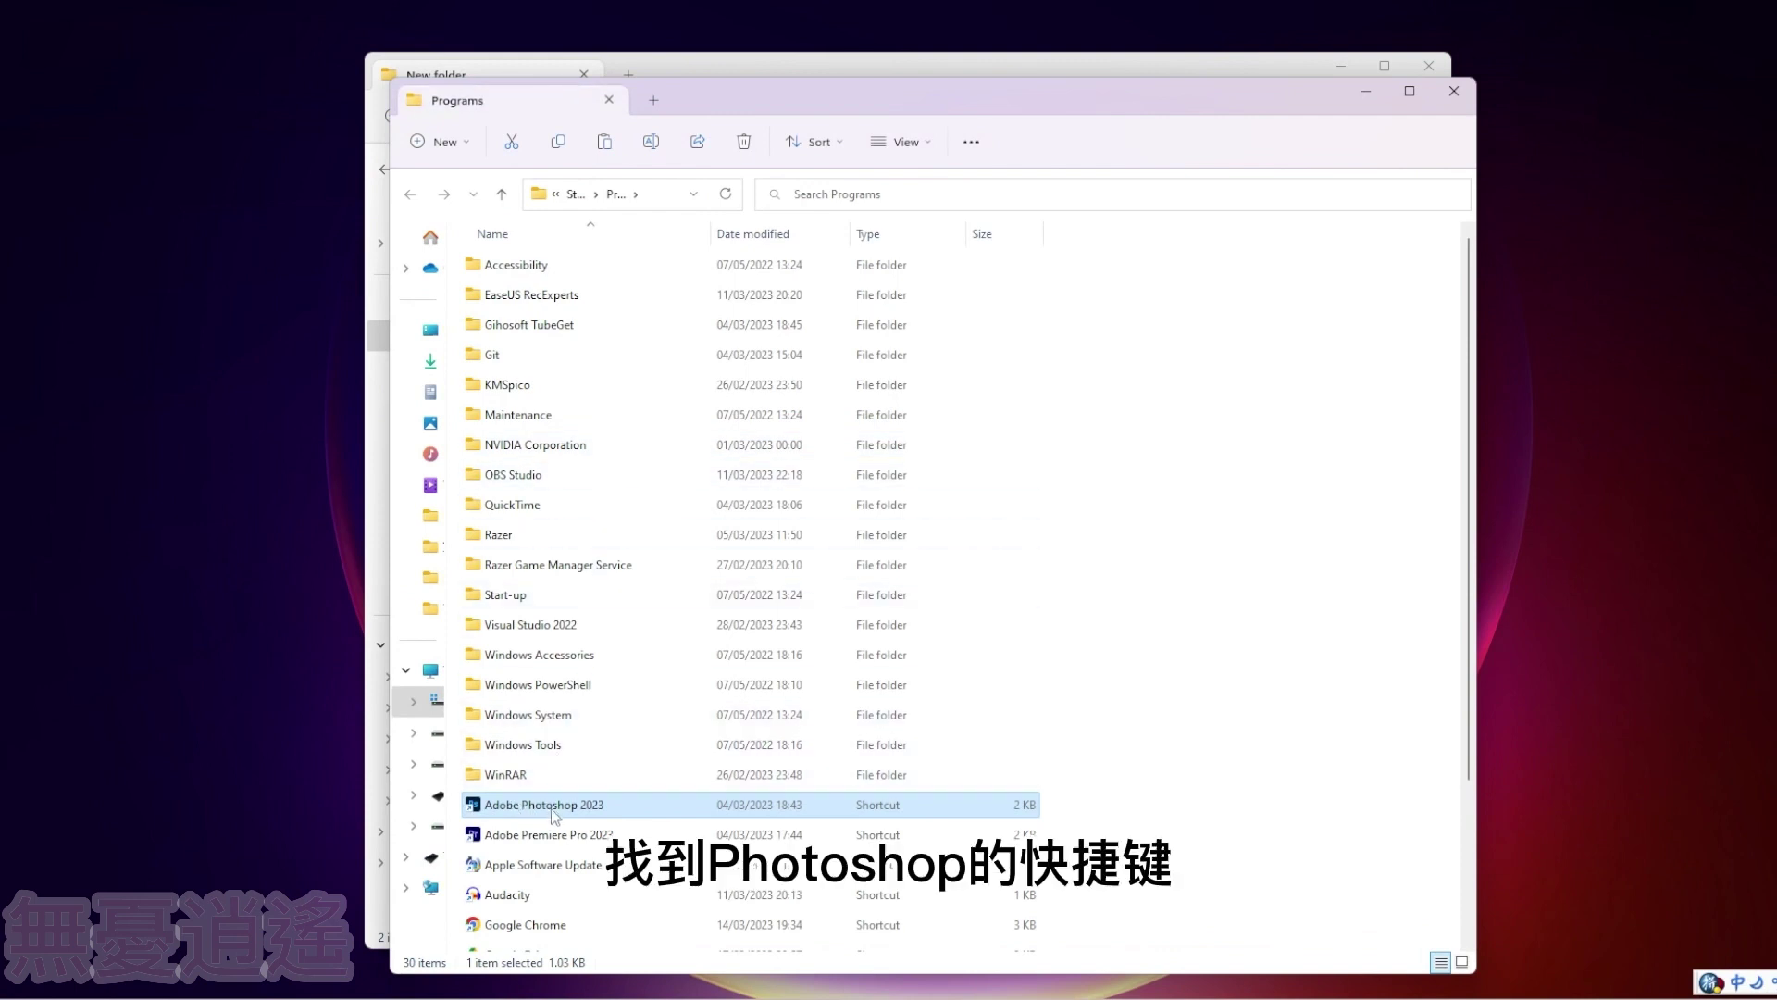
right_click(556, 807)
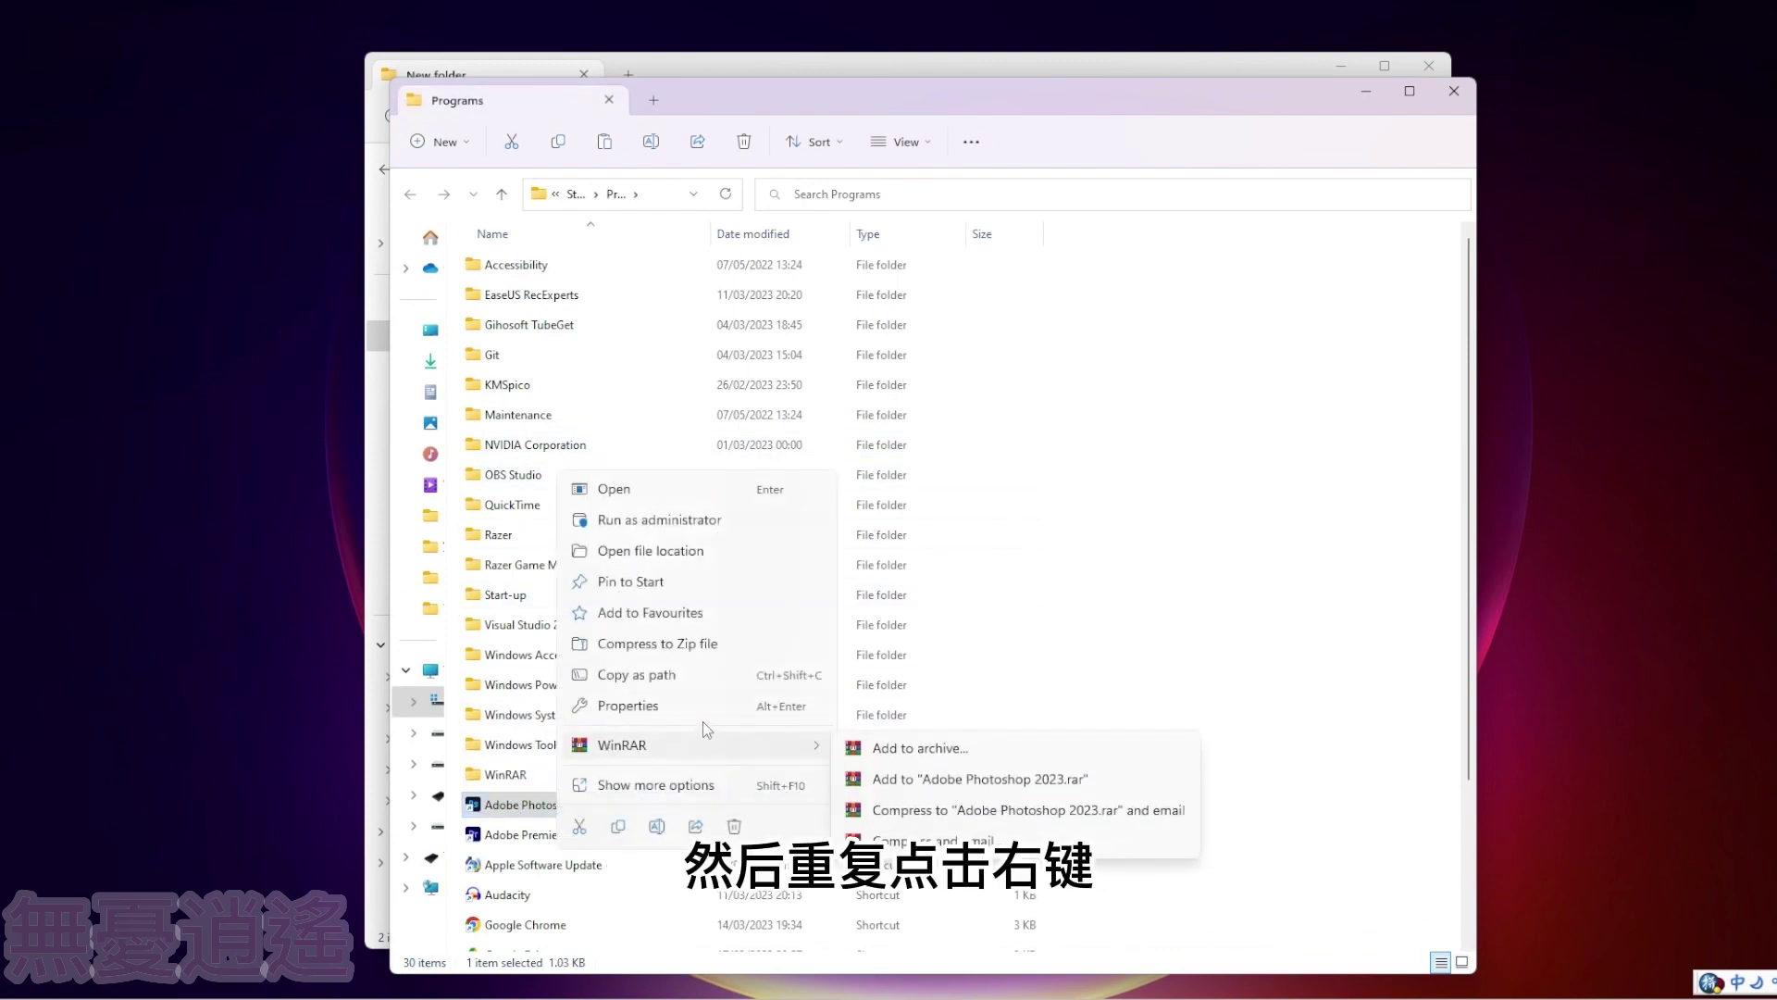
left_click(712, 553)
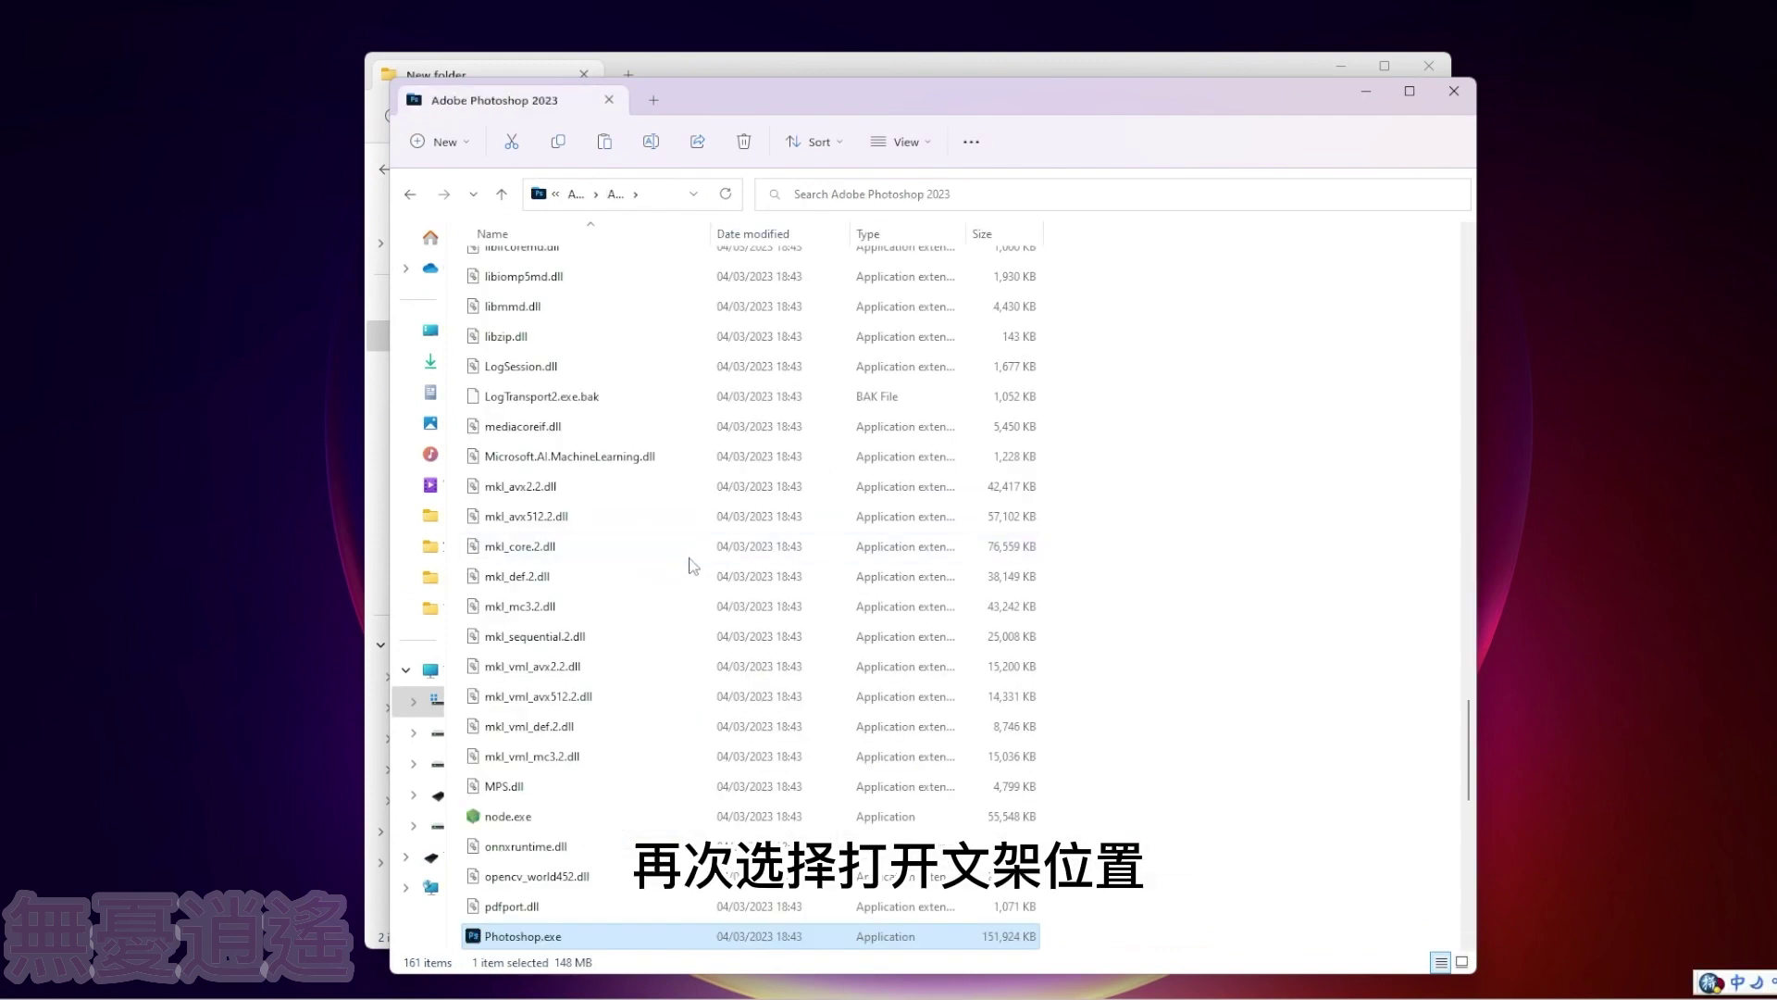
- Open the Plug-ins folder inside the Photoshop 2023 installation
scroll(701, 564, "up", 1)
scroll(701, 564, "up", 5)
scroll(704, 569, "up", 5)
scroll(708, 578, "up", 5)
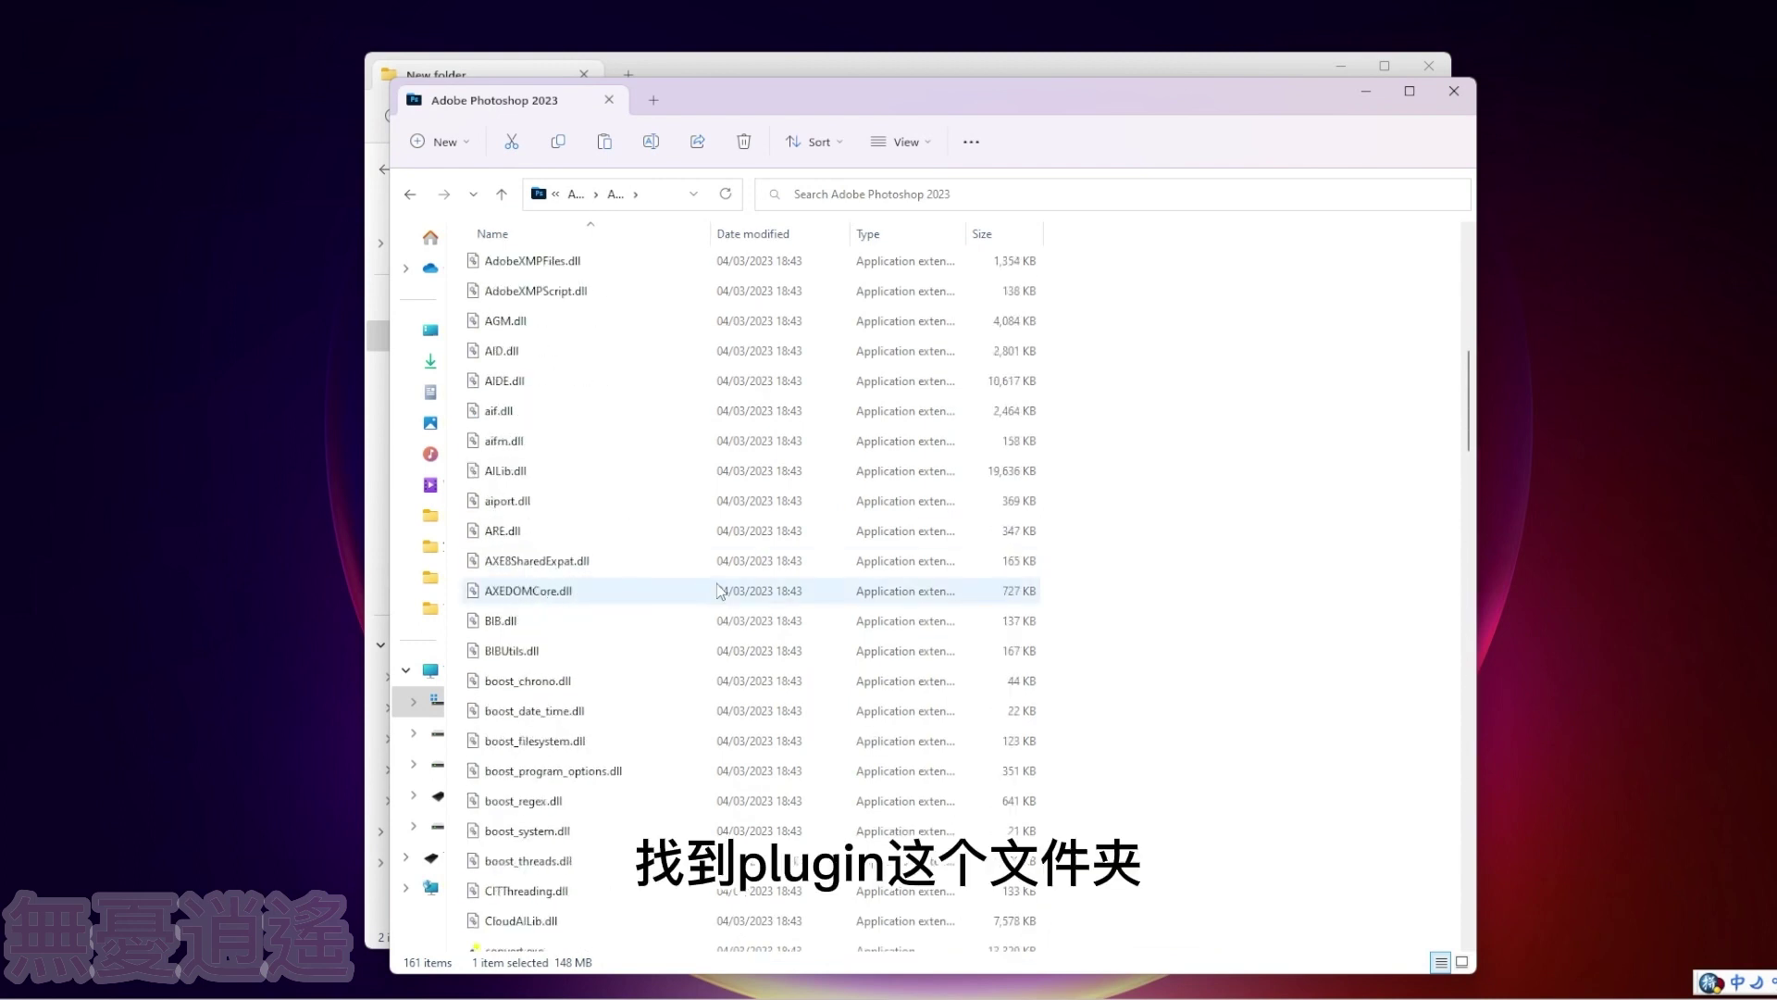
scroll(717, 588, "up", 5)
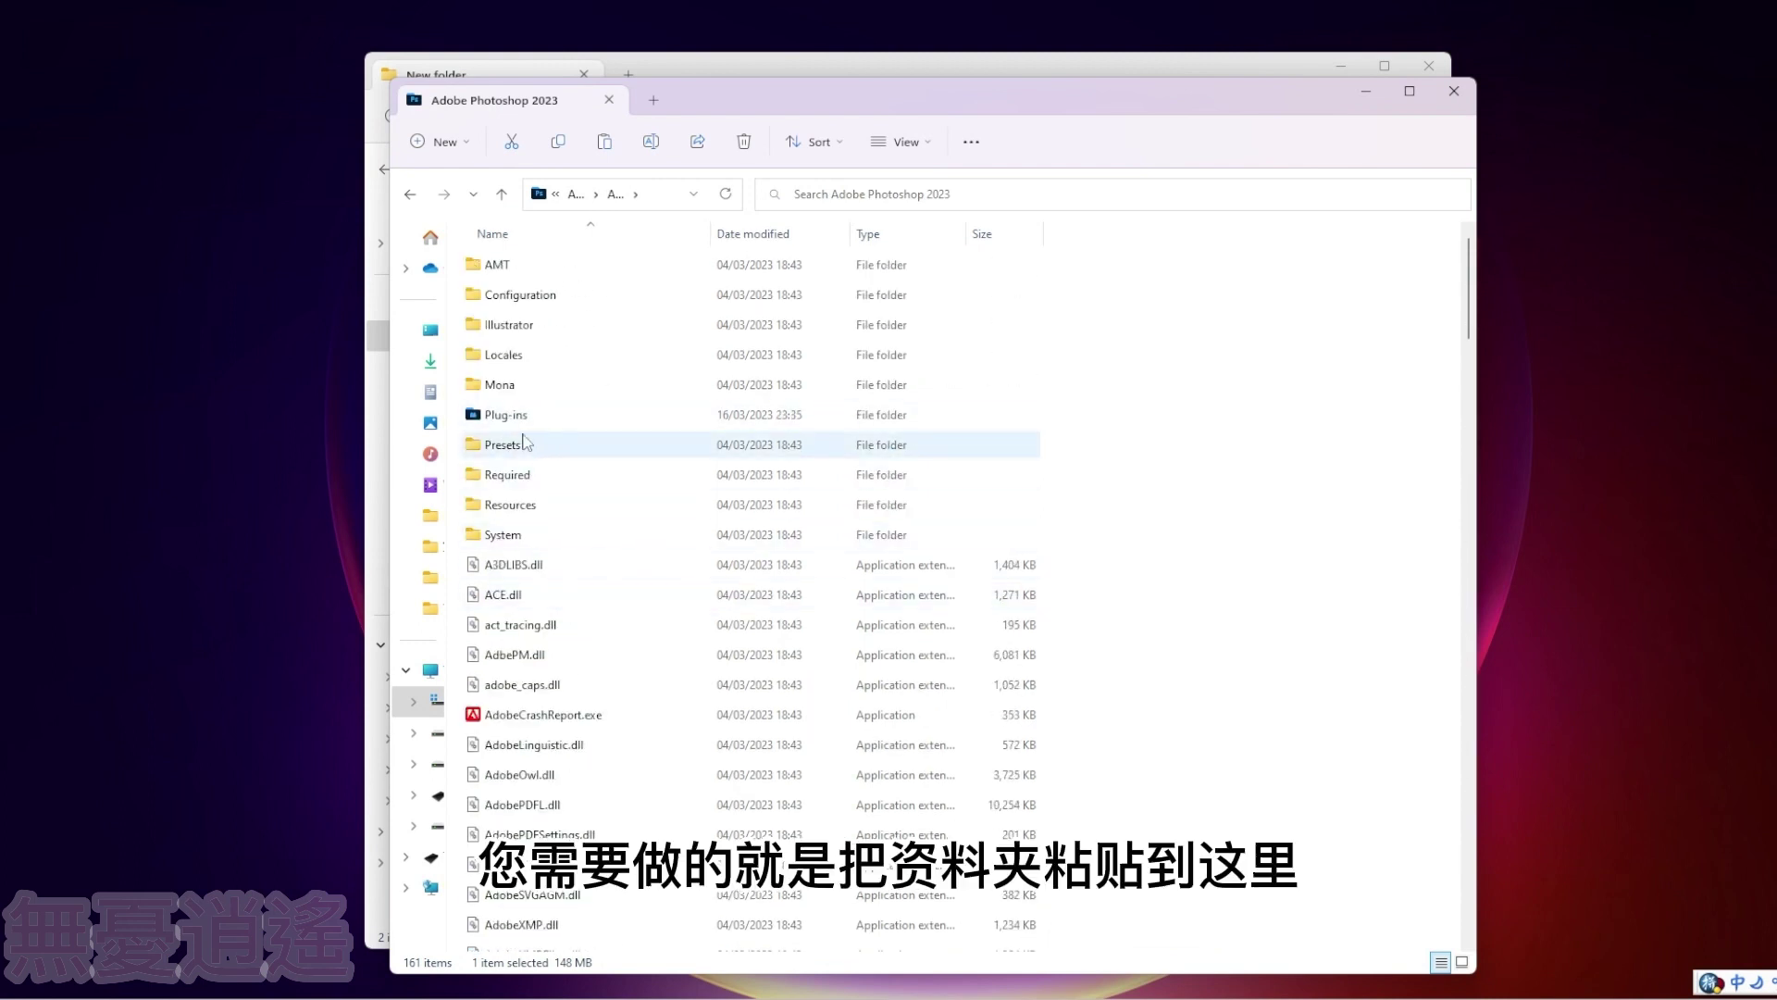
left_click(548, 417)
double_click(548, 415)
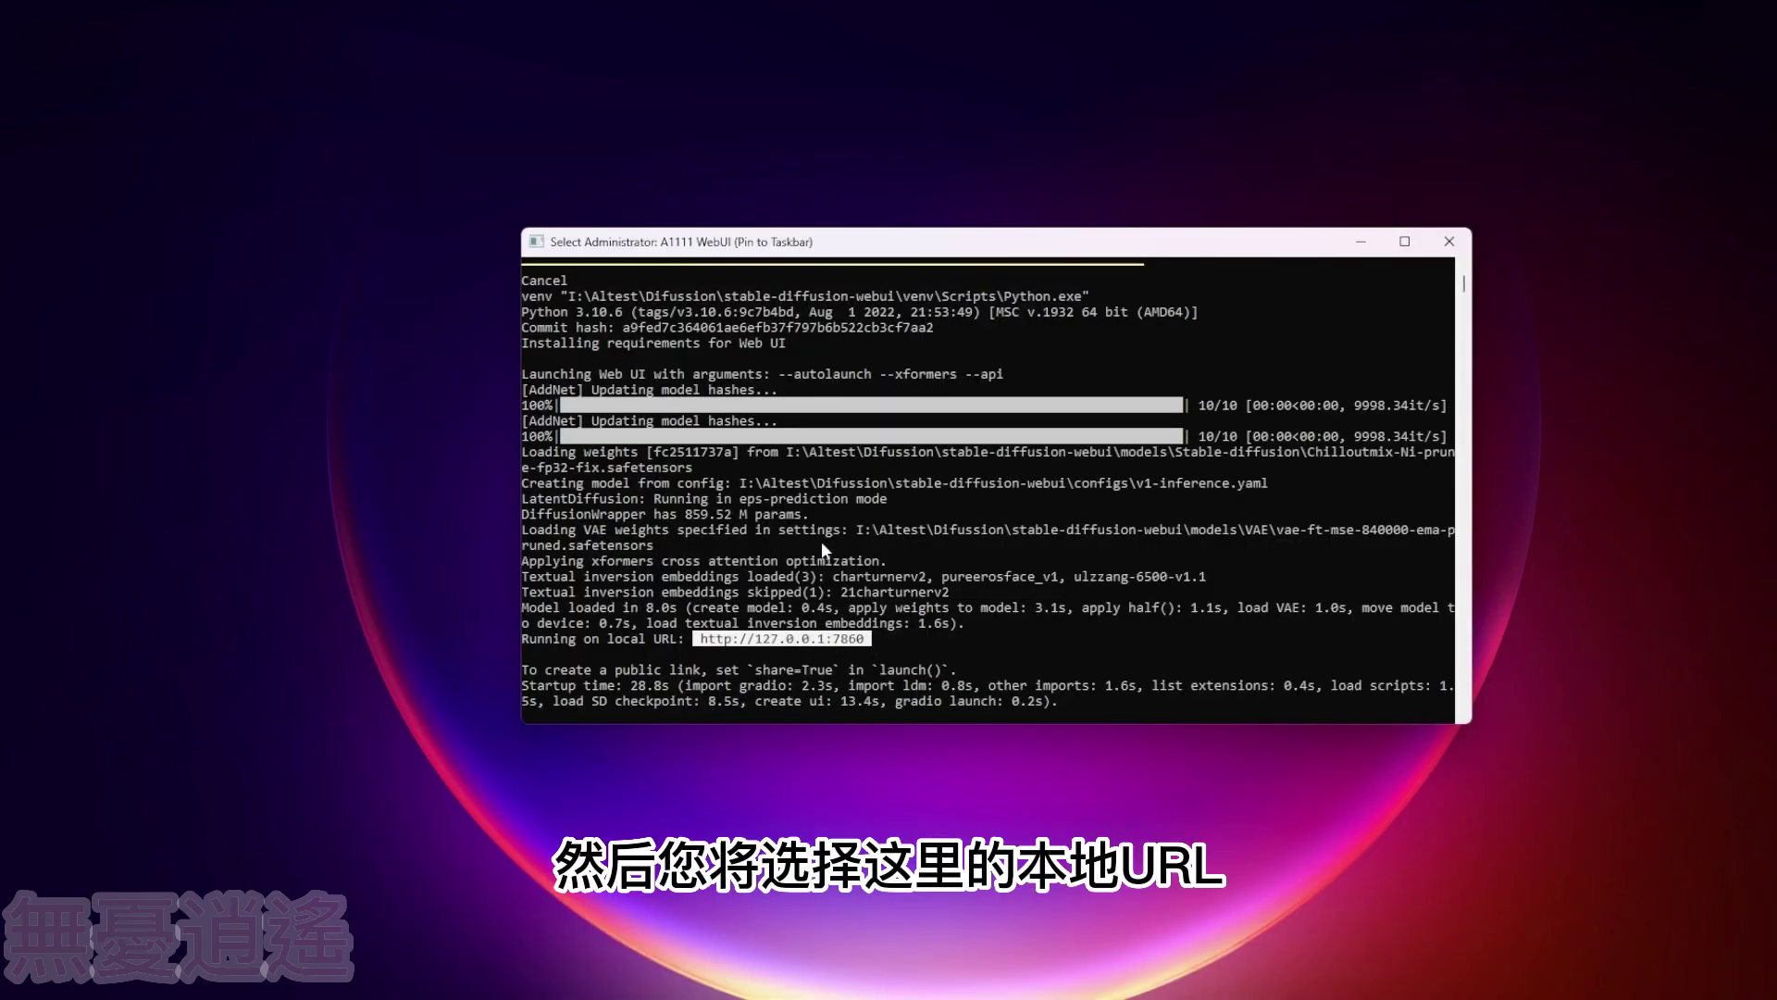
left_click_drag(755, 639, 857, 641)
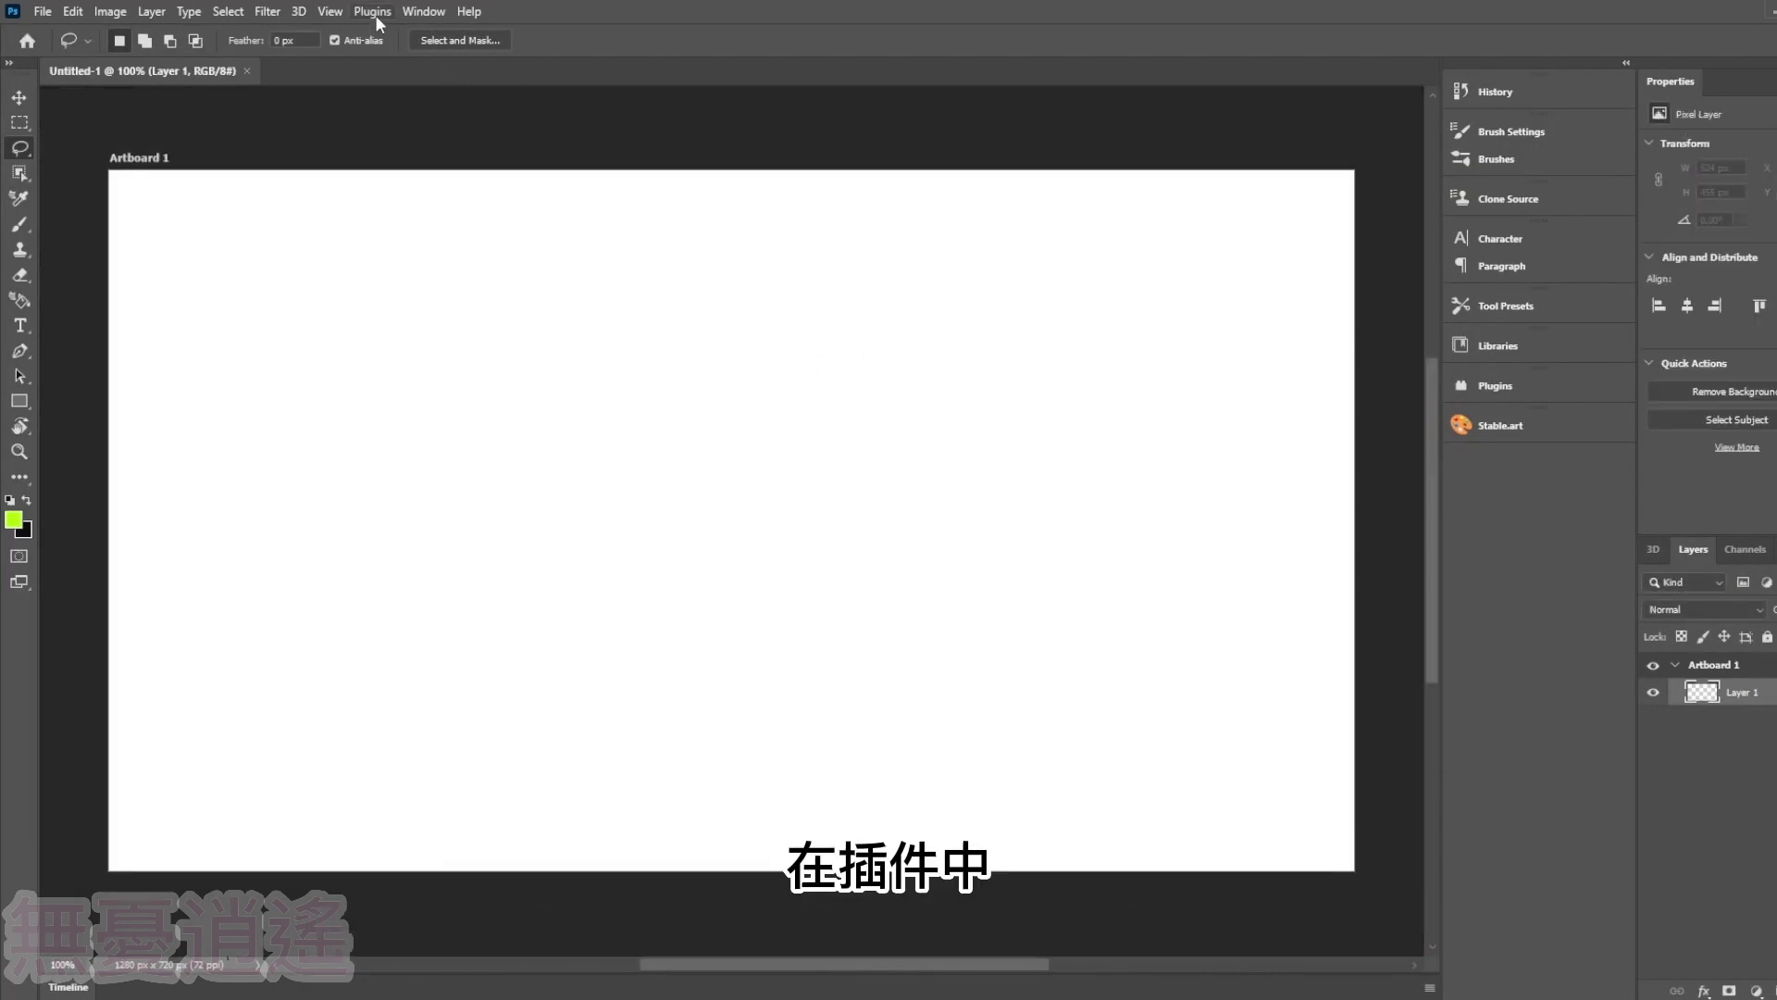
left_click(375, 13)
mouse_move(392, 61)
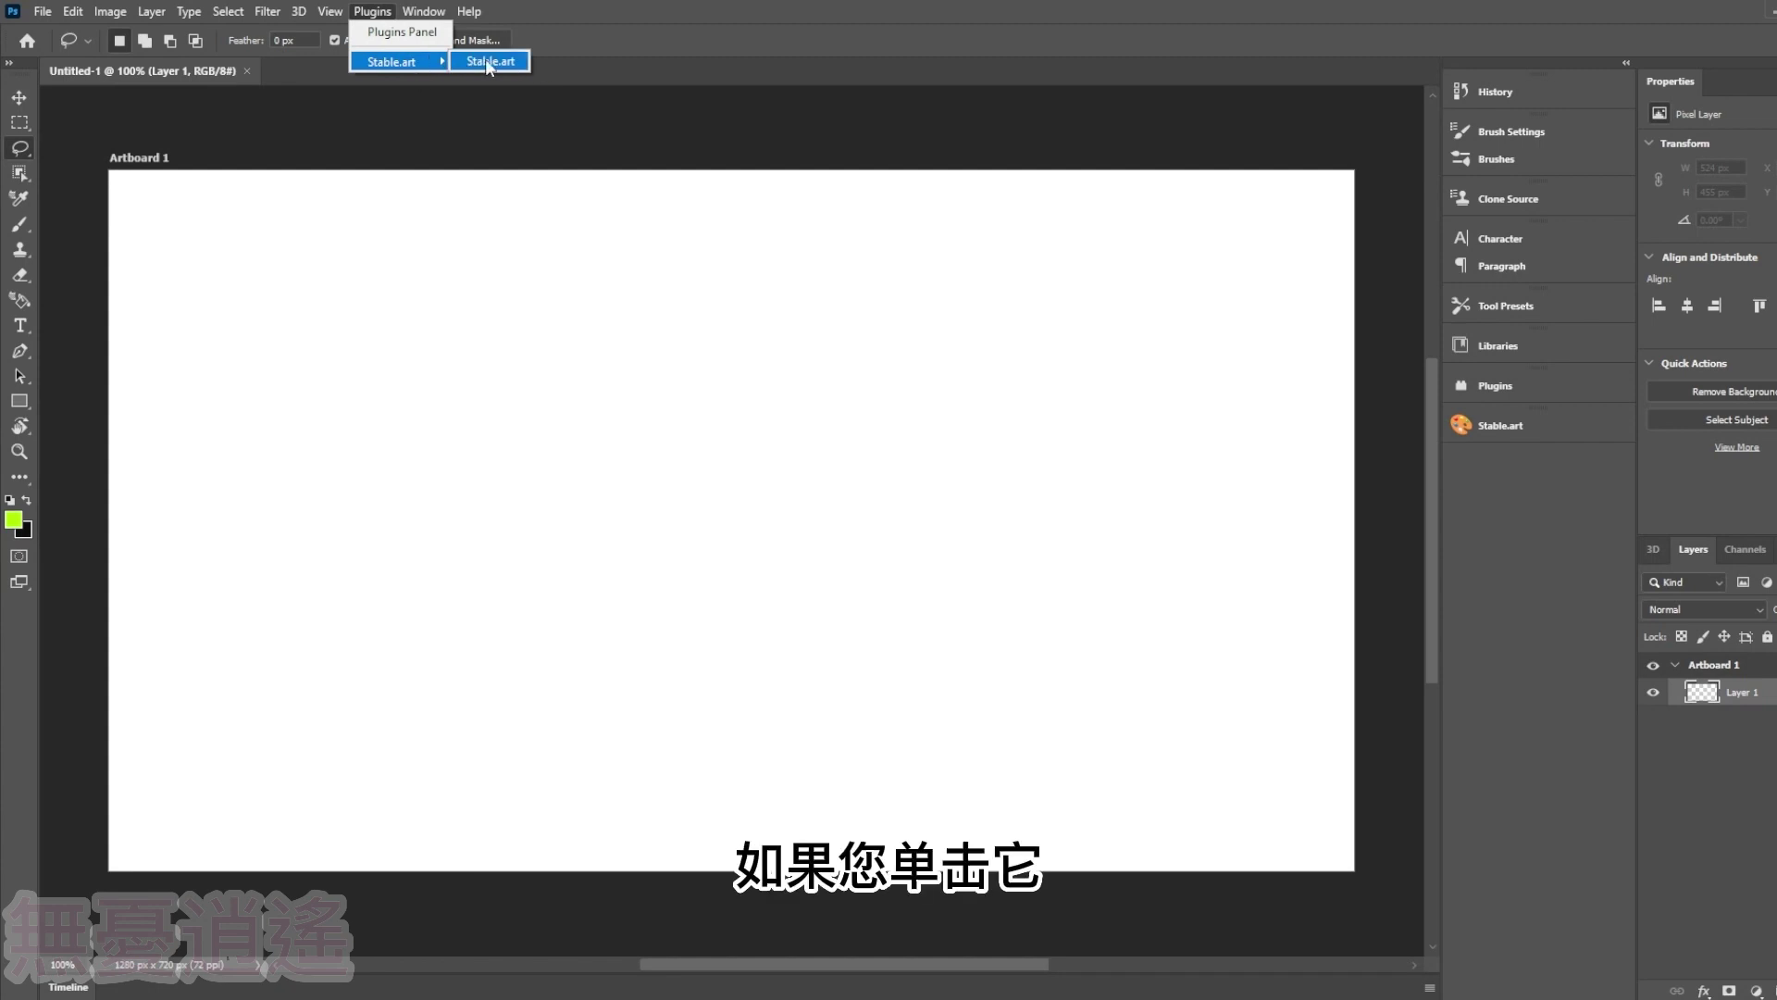
left_click(487, 62)
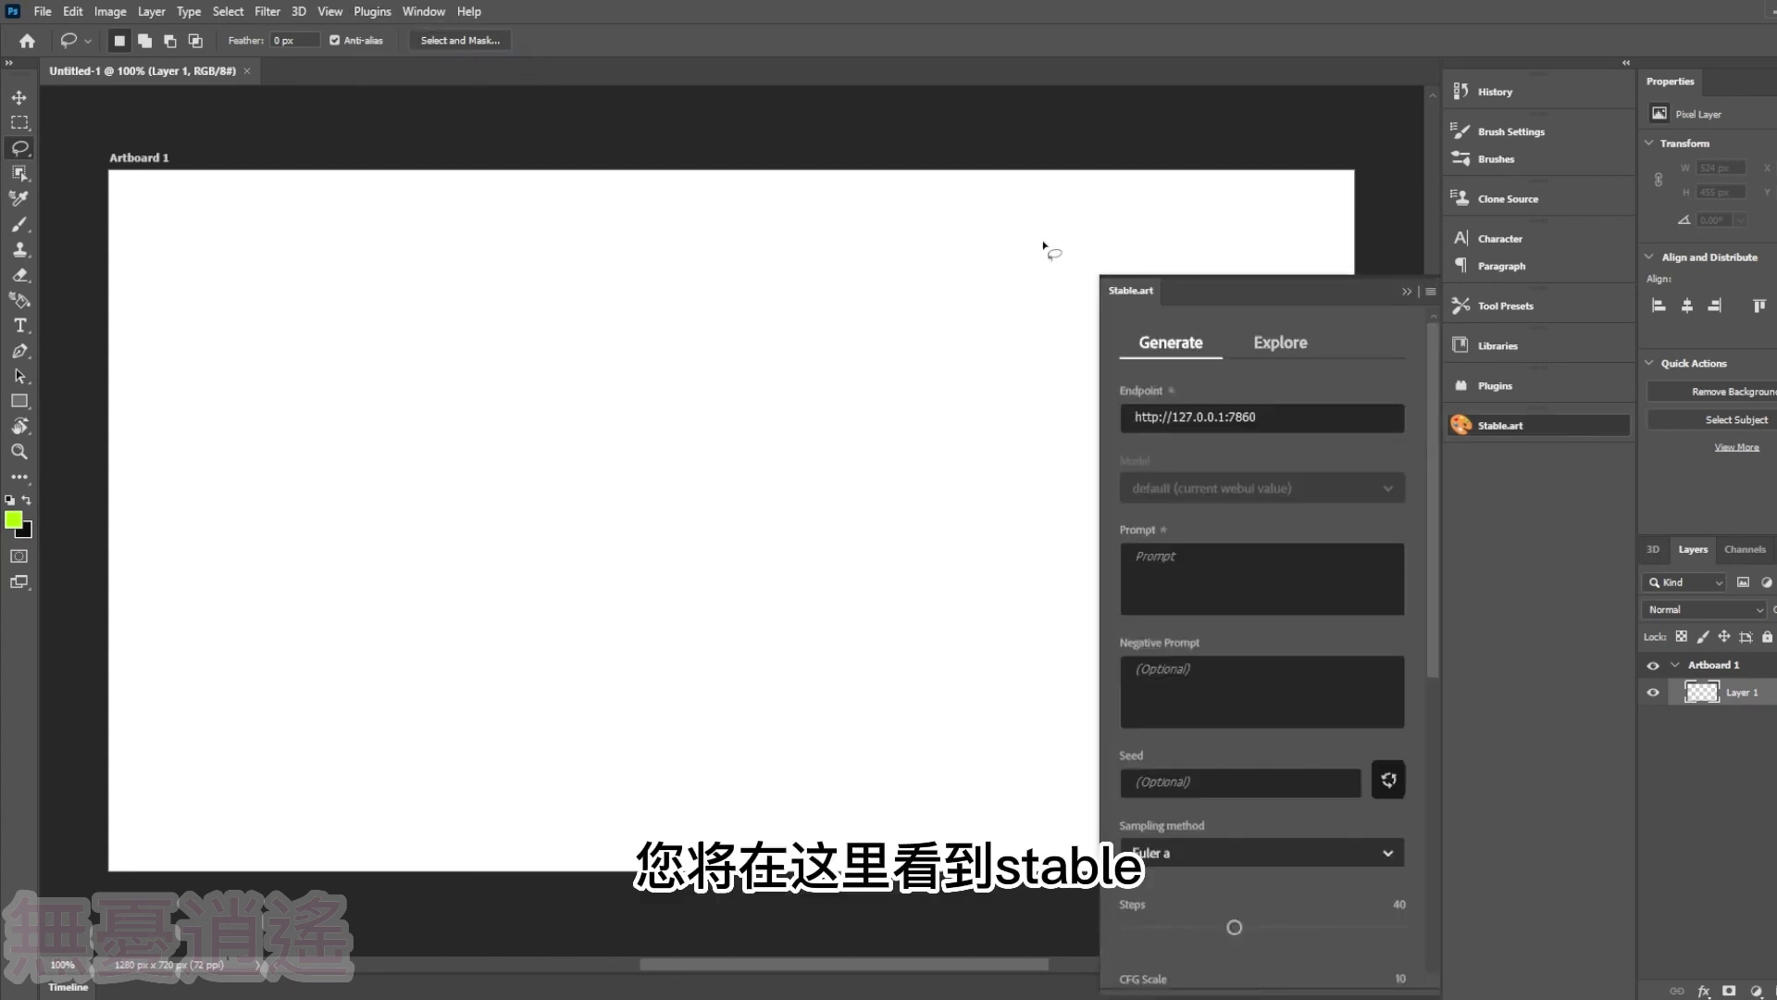
left_click(1295, 419)
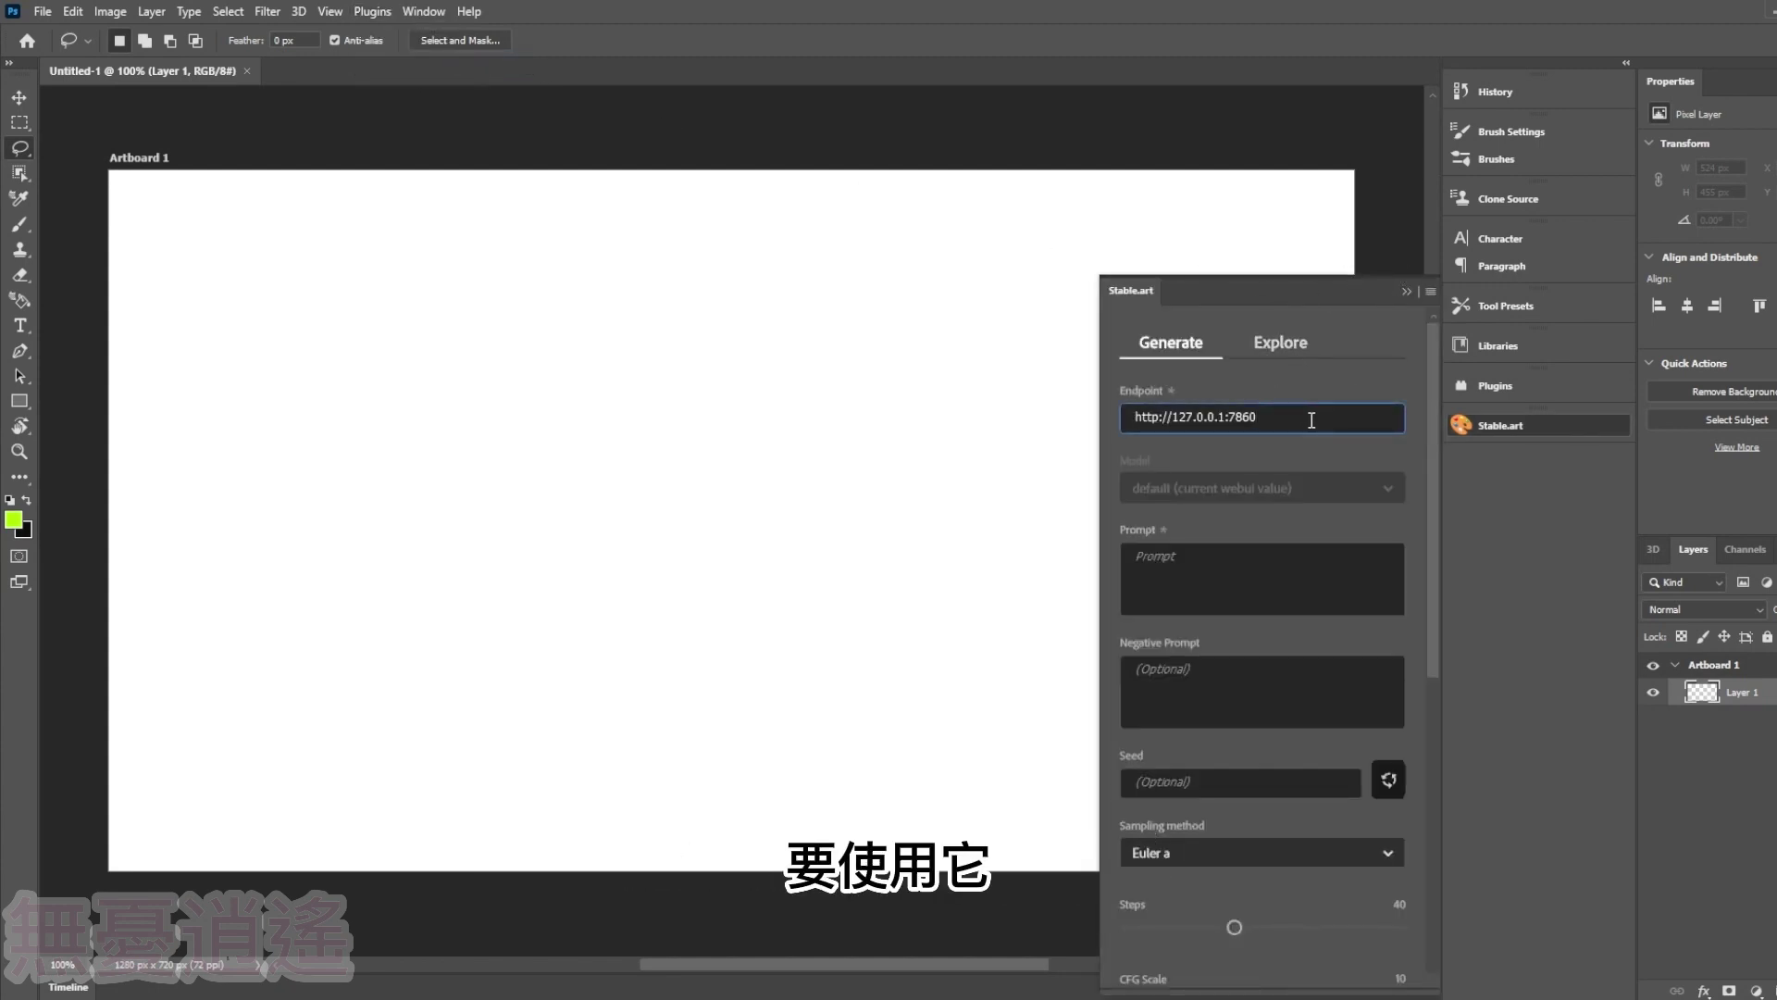
left_click_drag(1312, 419, 1117, 413)
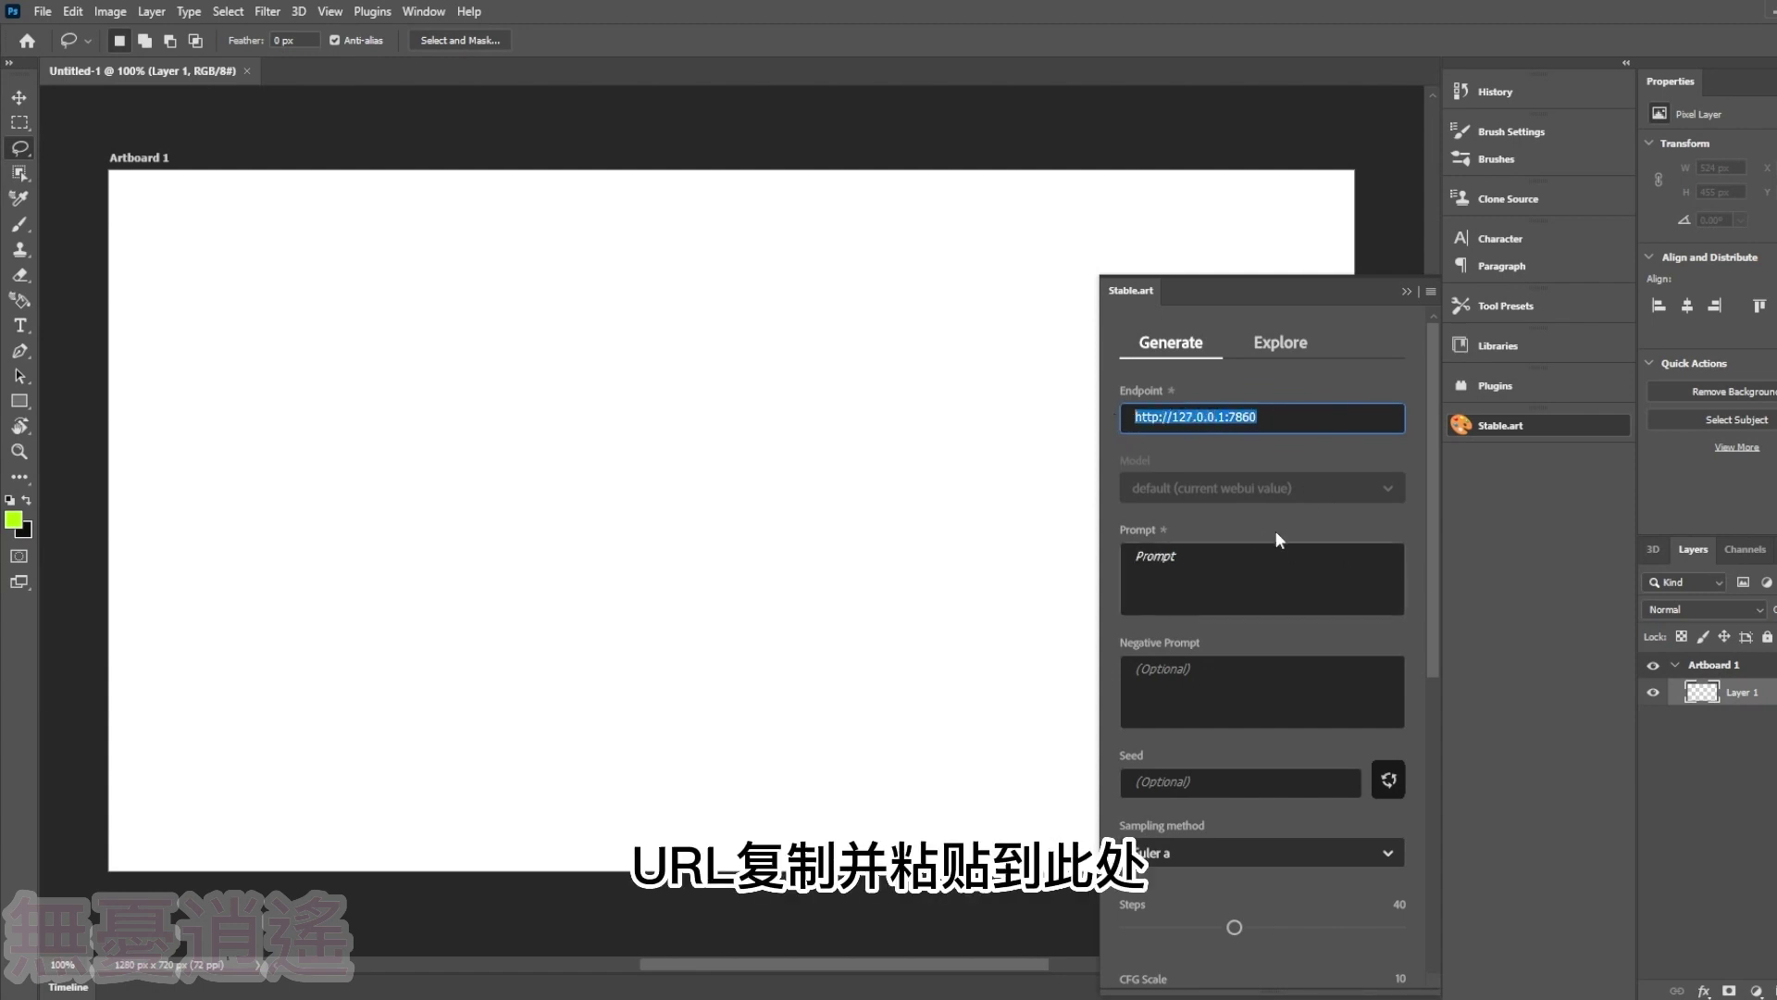
left_click(1023, 629)
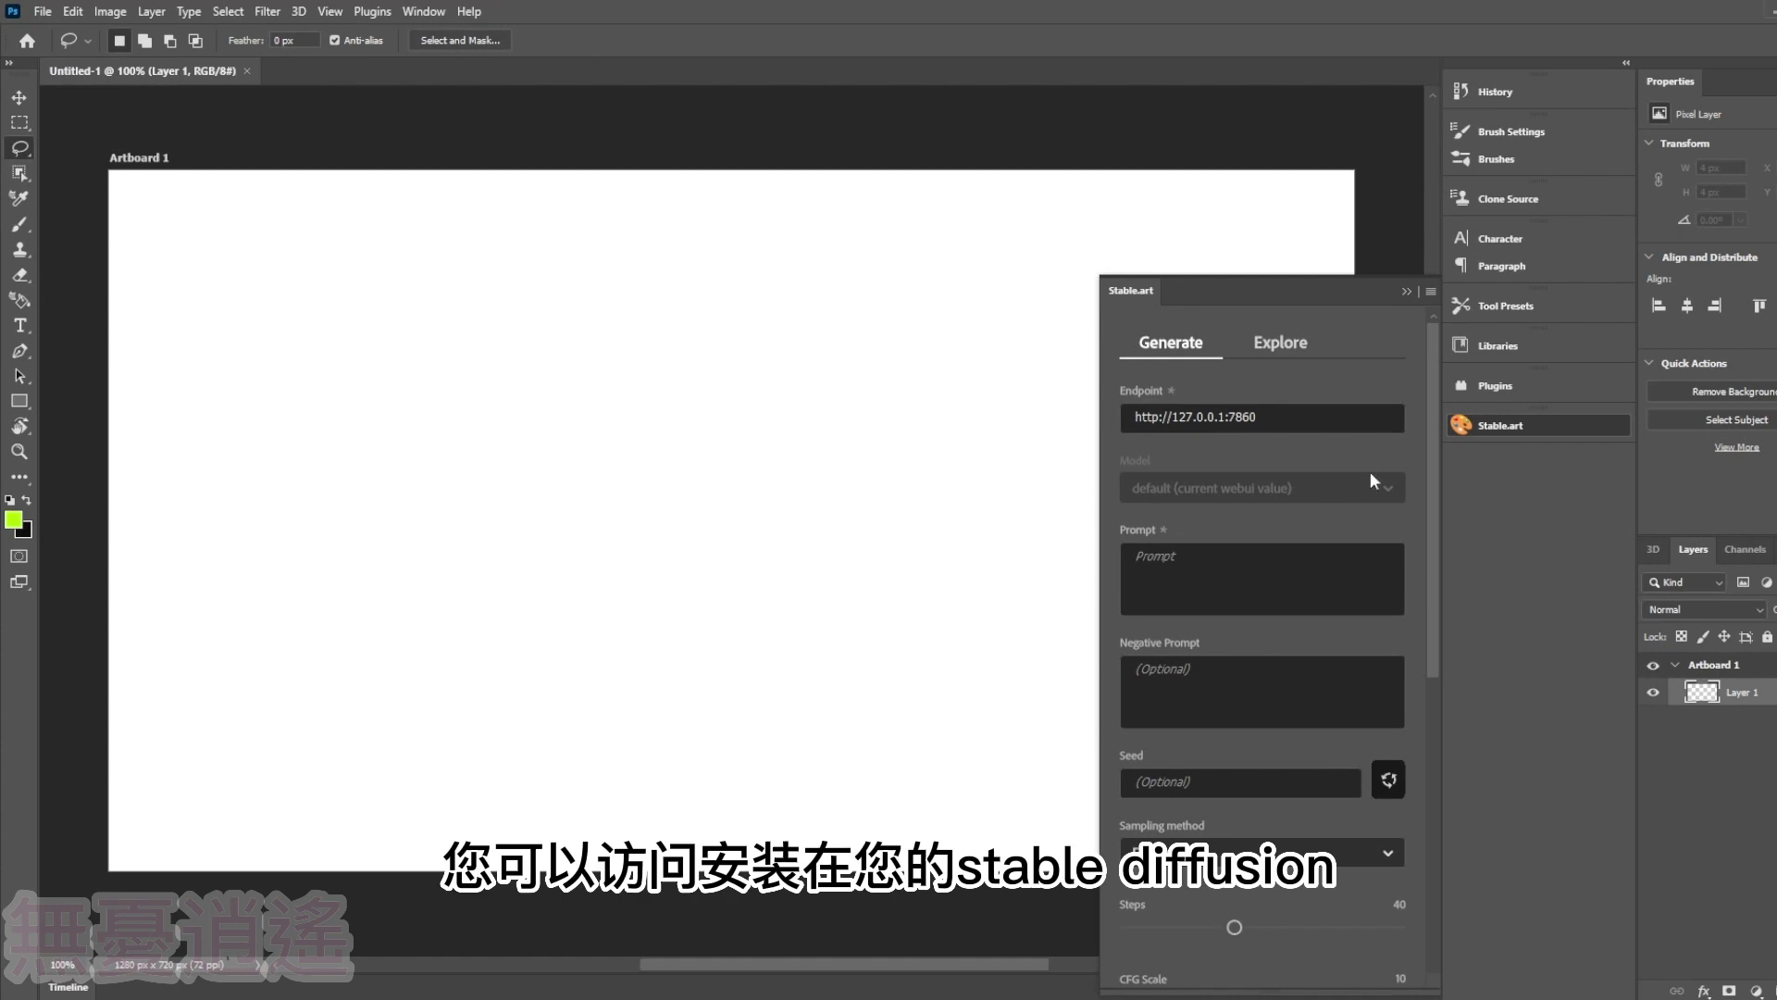
left_click(1309, 566)
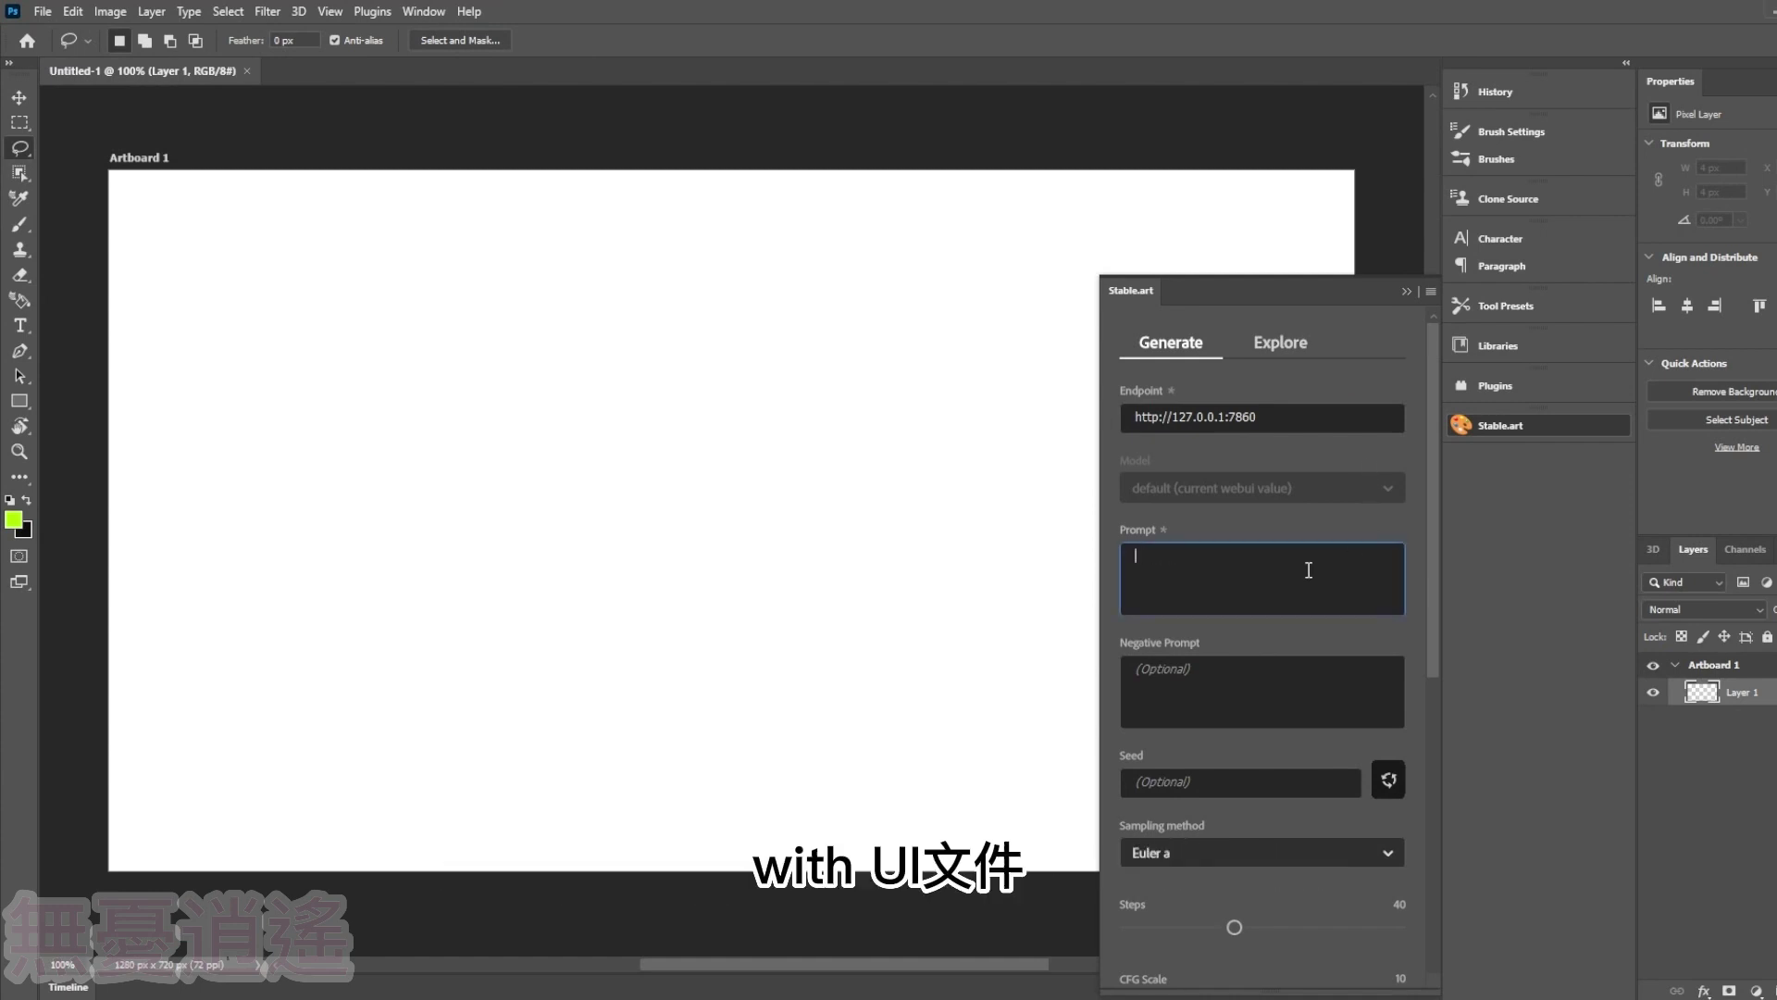
- Review the available Stable Diffusion models in Stable.art without changing the selection
left_click(1318, 422)
left_click(1350, 488)
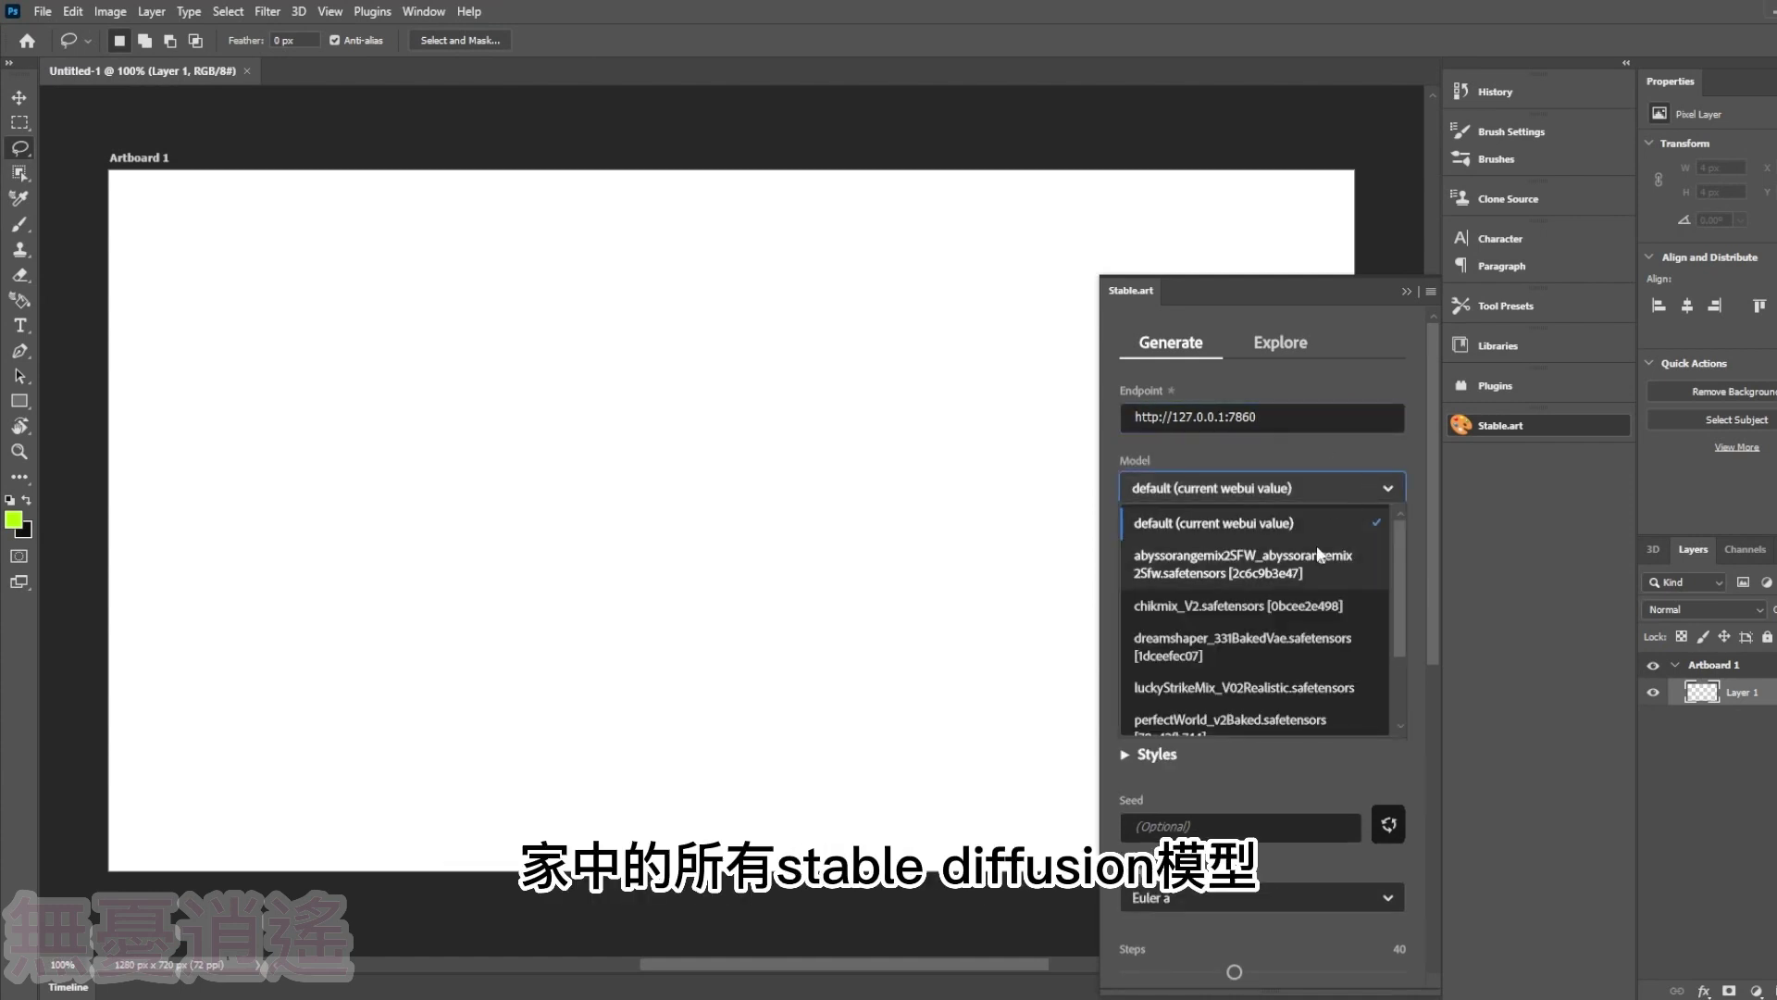
scroll(1324, 548, "down", 2)
scroll(1344, 460, "up", 3)
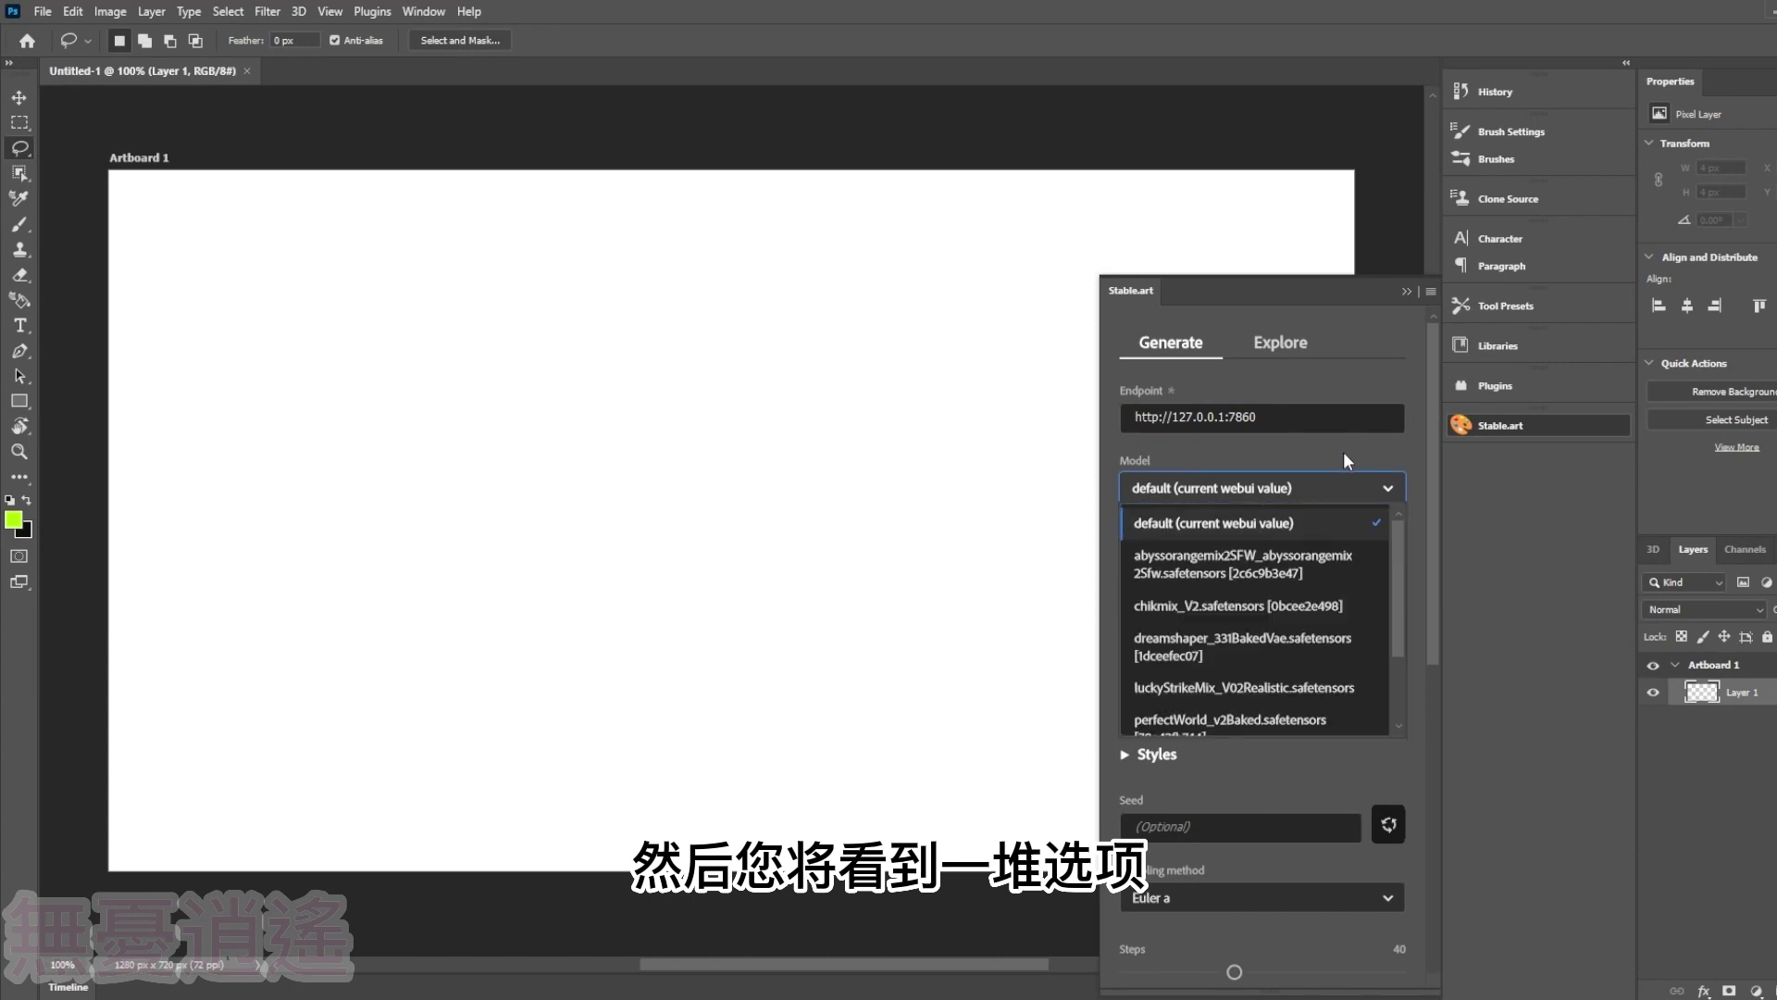
left_click(1430, 551)
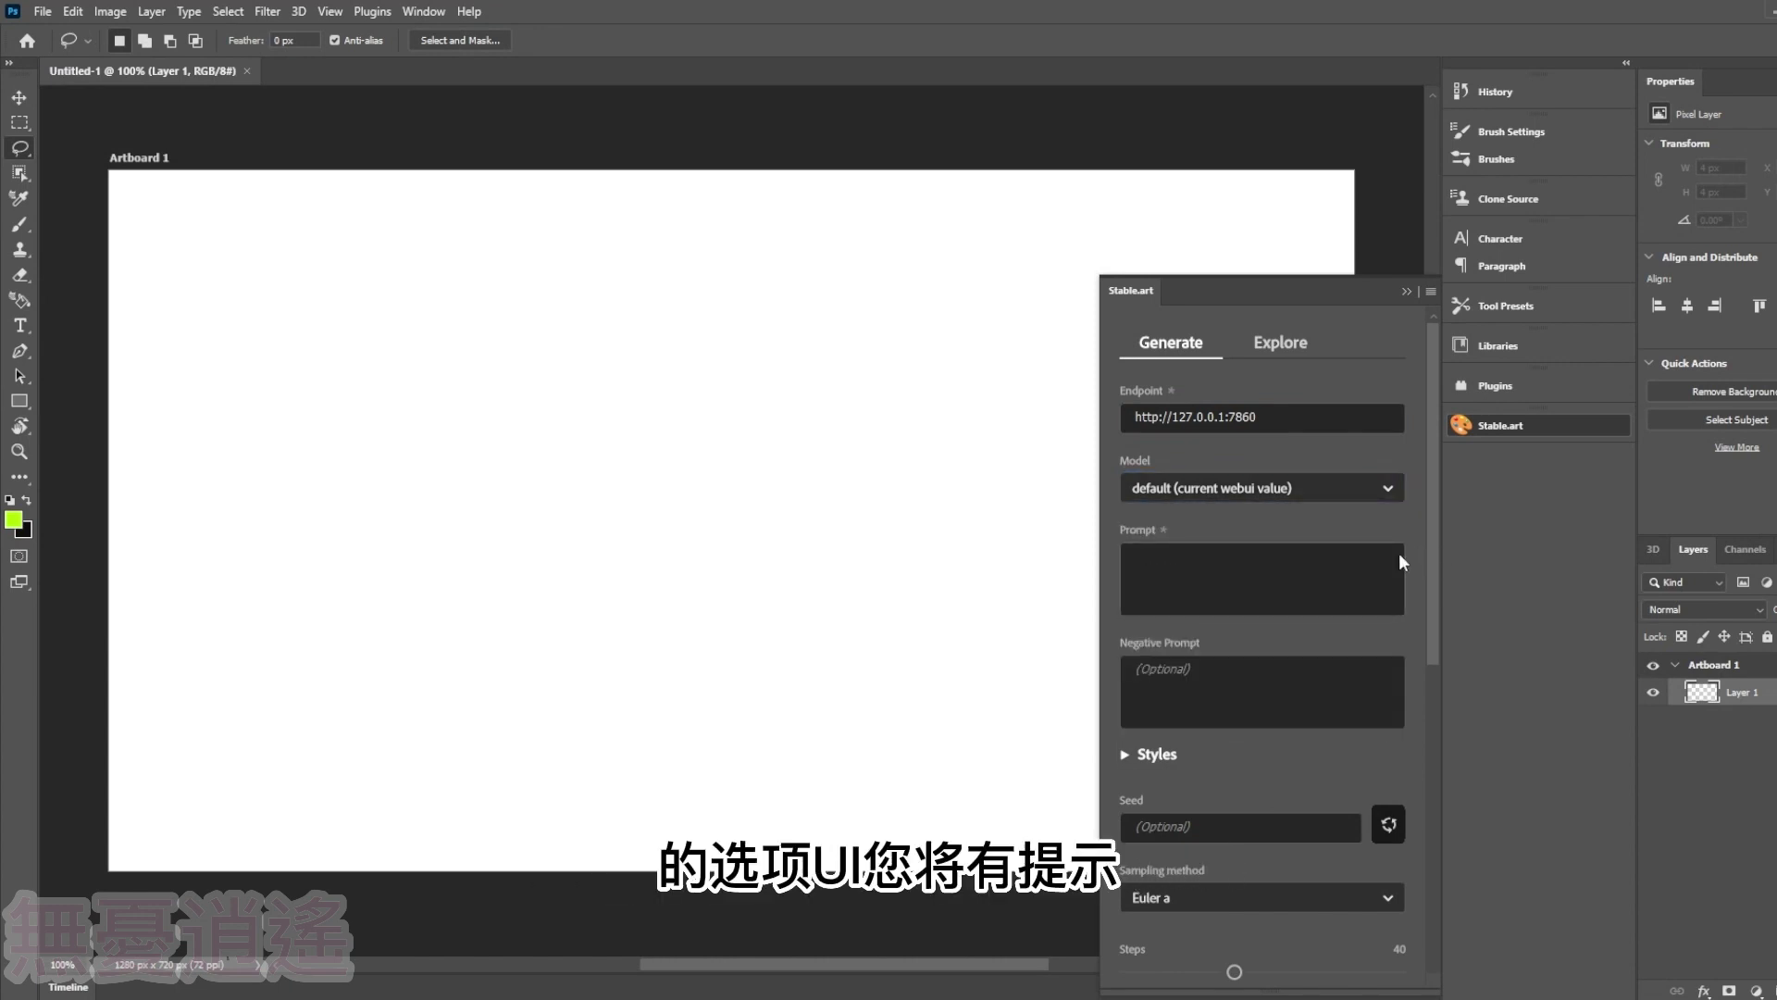
- Check the Stable.art prompt, negative prompt and seed fields
left_click(1320, 579)
left_click(1321, 703)
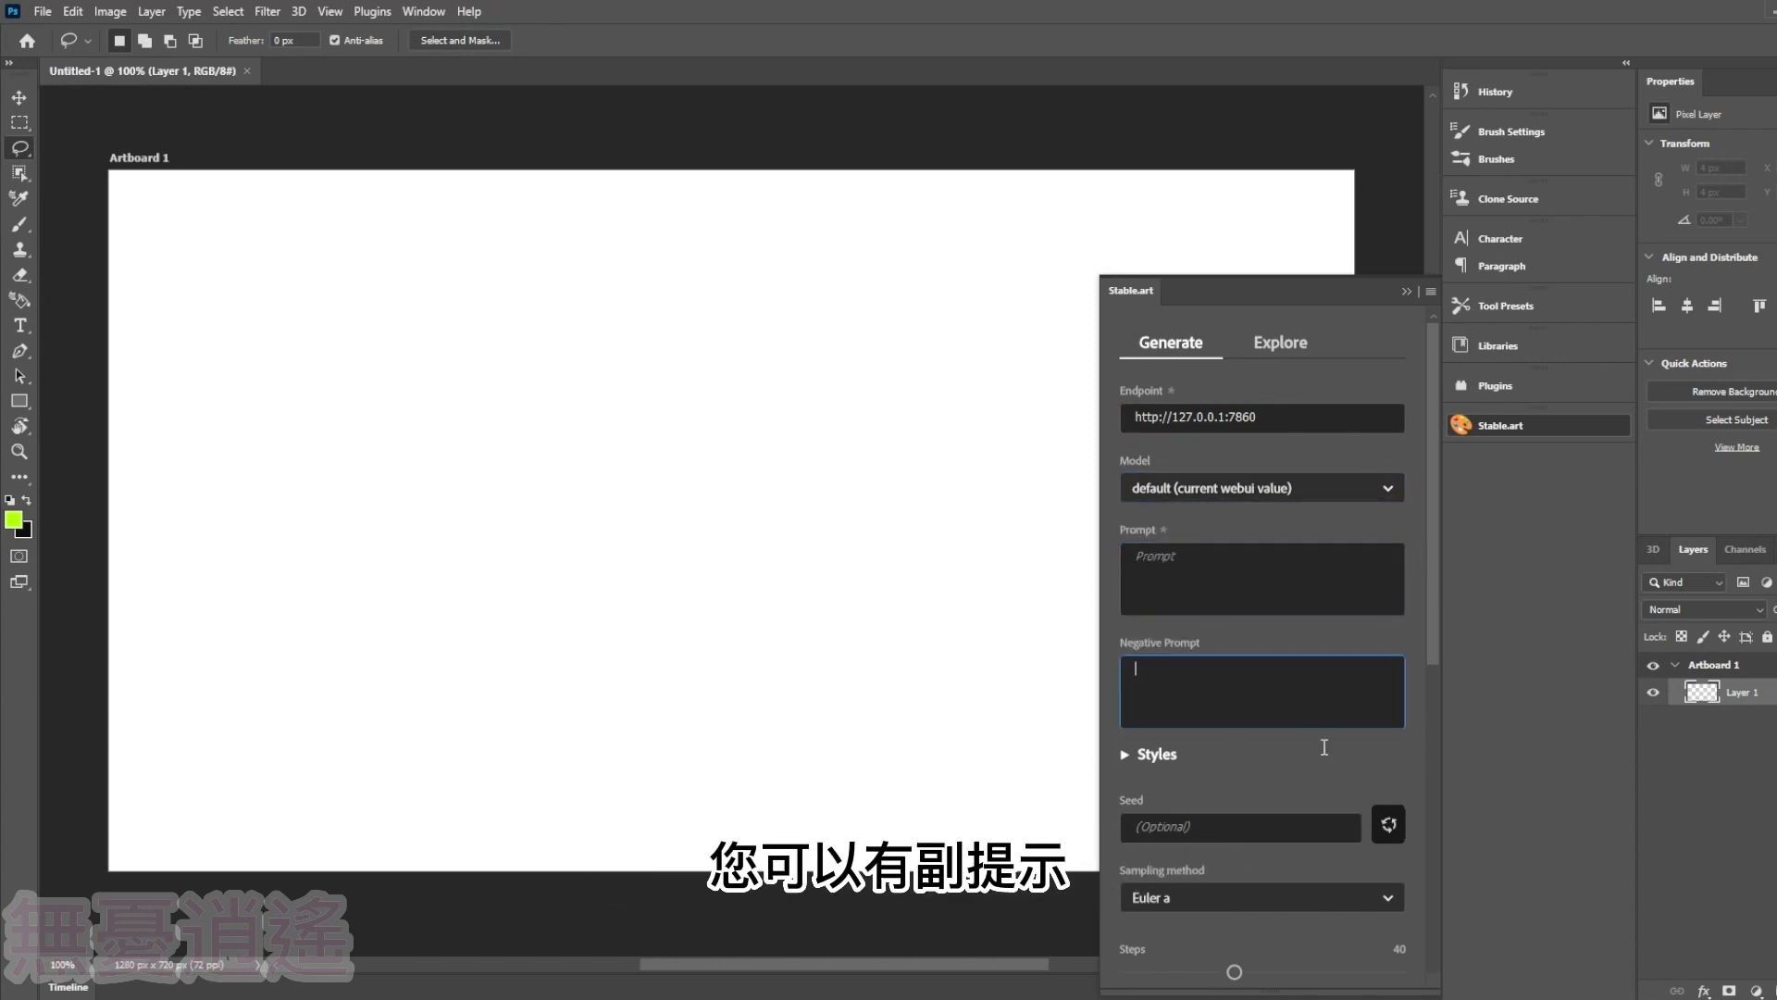
scroll(1325, 745, "down", 1)
scroll(1328, 740, "down", 3)
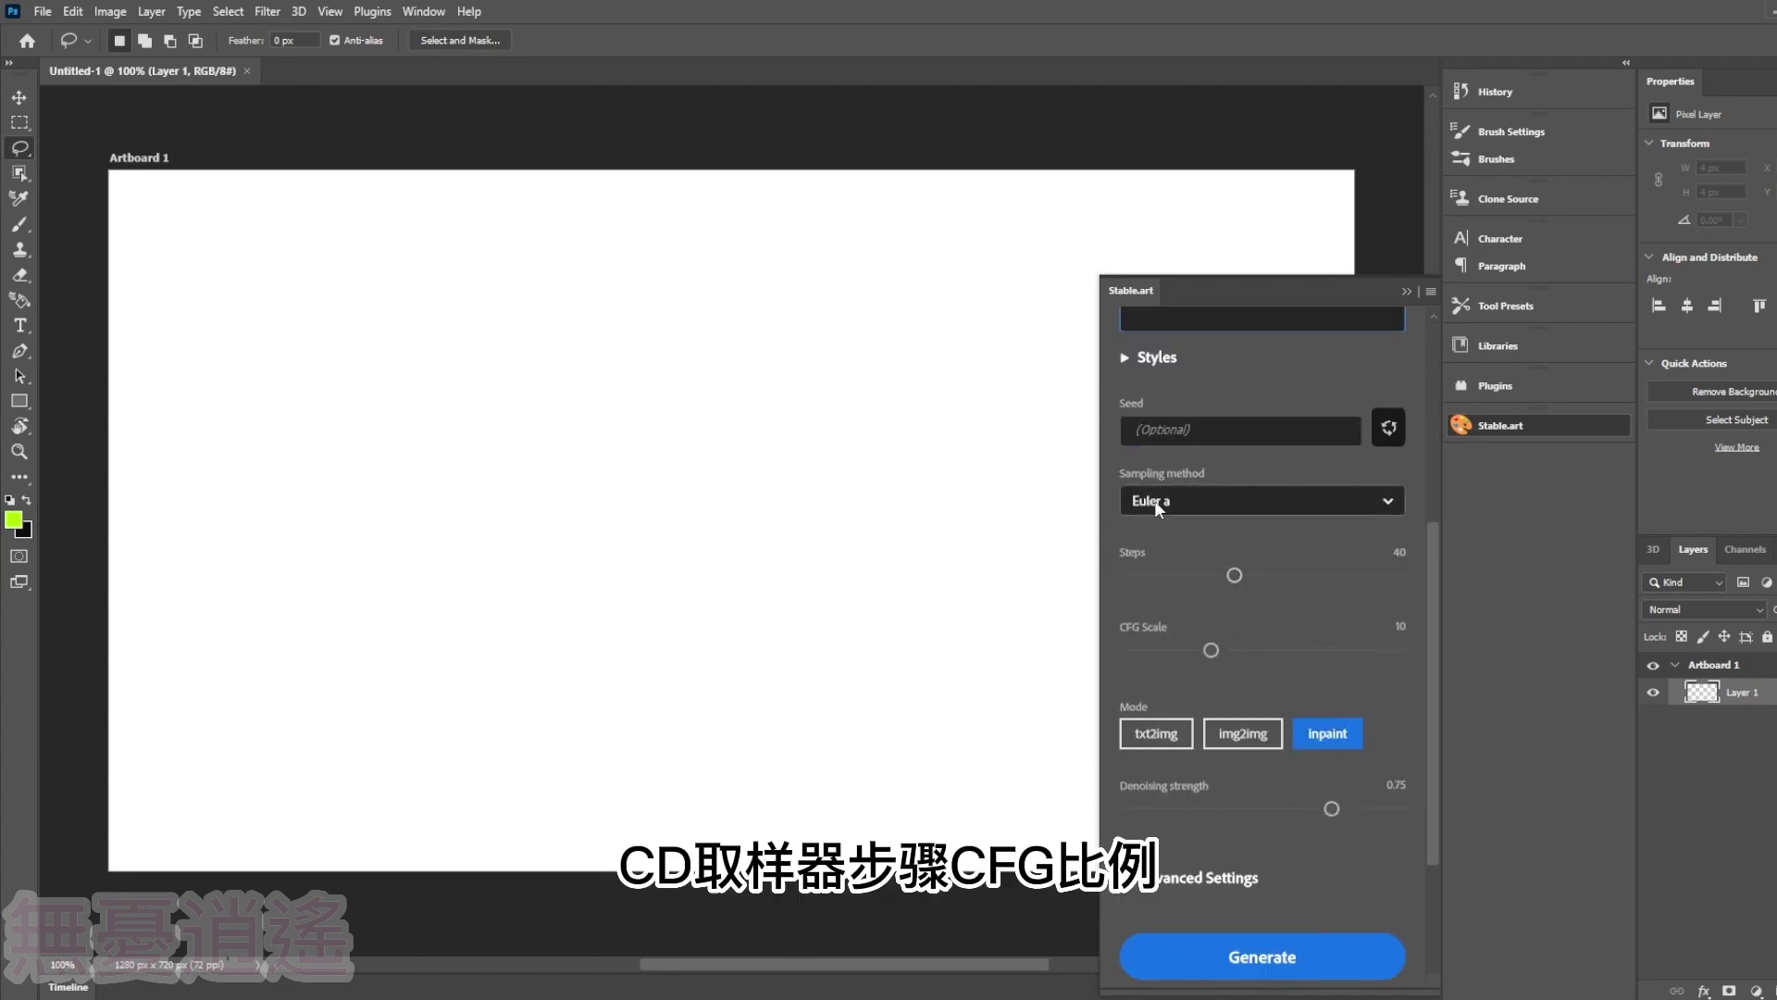
left_click(1312, 436)
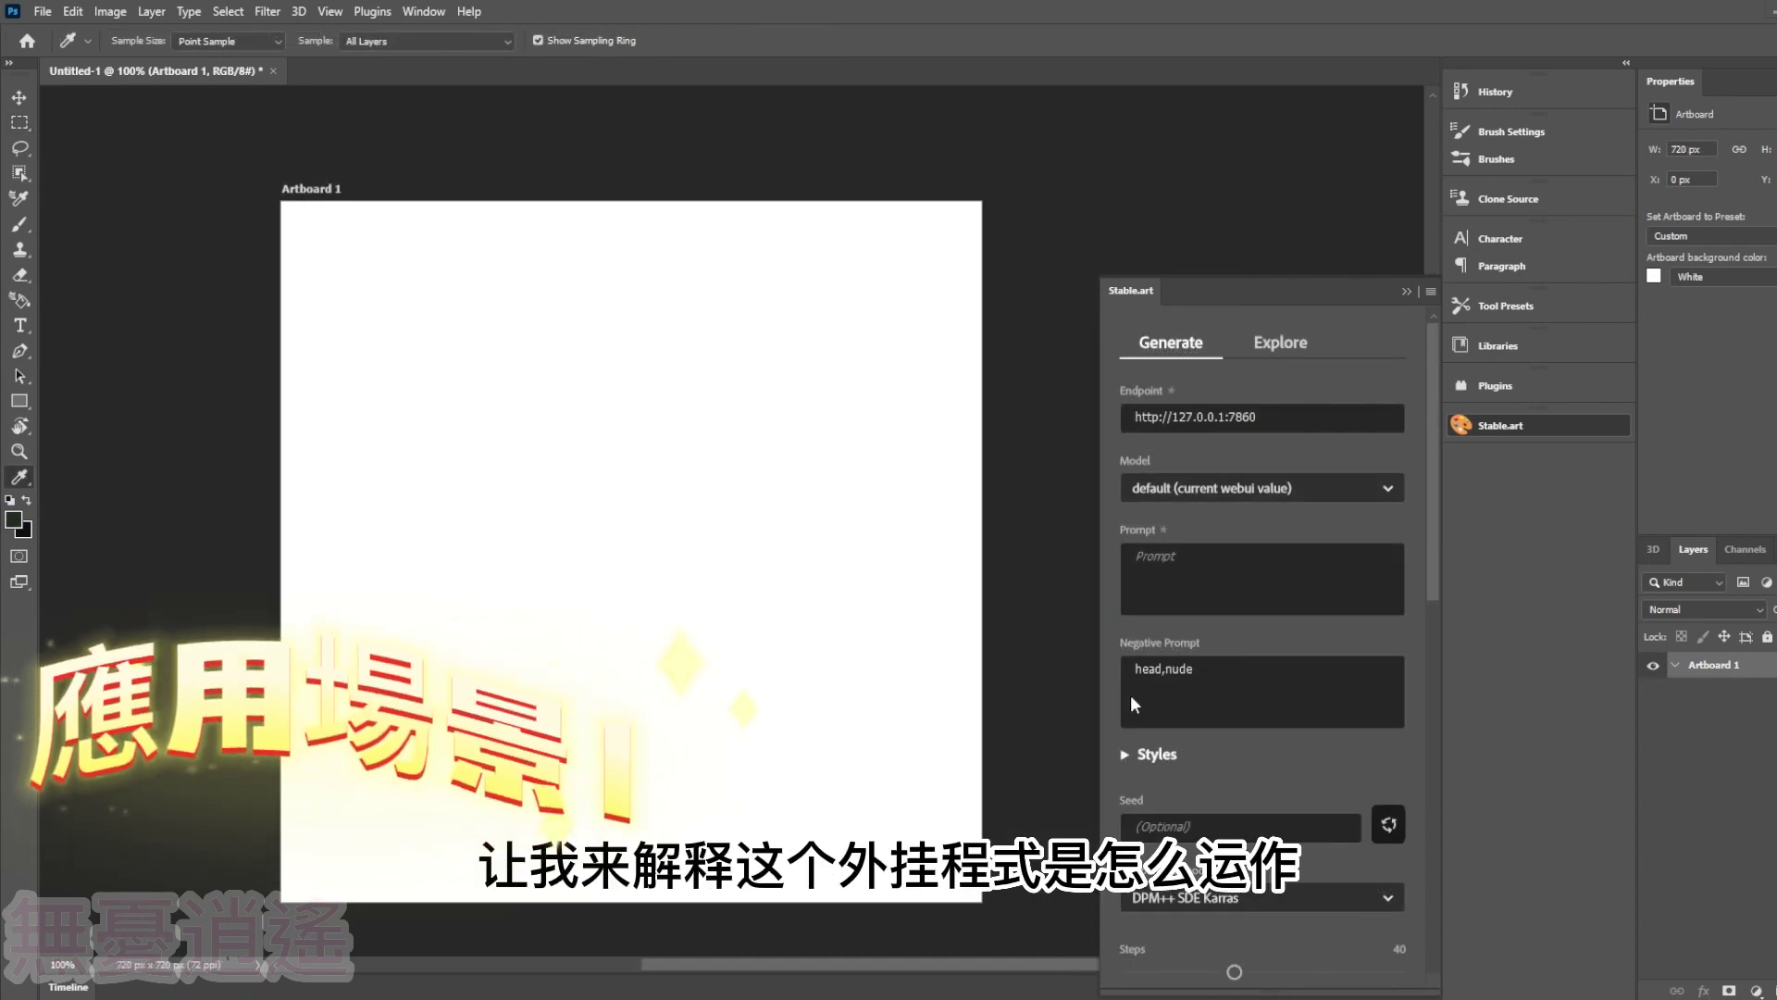
- Paste the LoRA night-café portrait prompt and replace the 'head,nude' negative prompt with a long one
left_click(1230, 568)
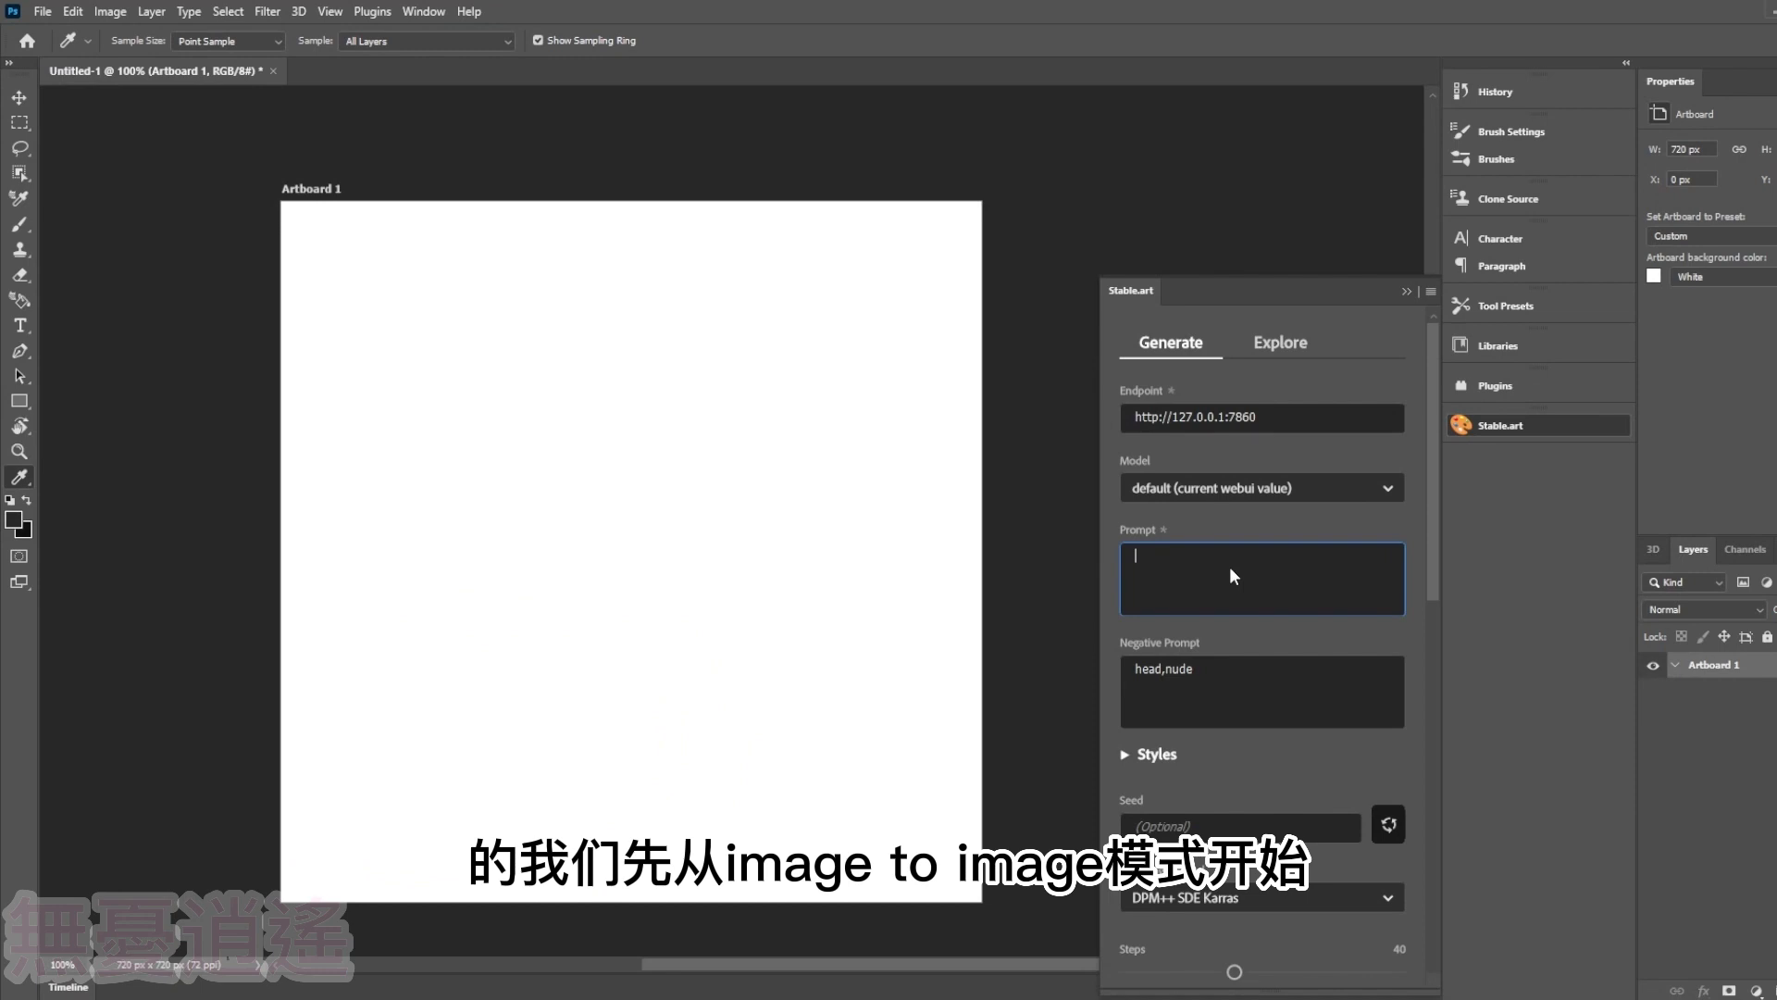
type("<lora:koreanDollLikeness_v15:0.2>,<lora:taiwanDollLikeness_v10:0.3>, (8k, best quality, masterpiece:1.2), (realistic, photo-realistic:1.37), ultra-detailed, full body, small waist, 1 girl,cute, solo,beautiful detailed sky,detailed cafe,night,sitting,dating,(nose blush),(smile:1.15),(grin) small breasts,(fantasy breasts), cleavage, beautiful detailed eyes, (collared shirt:1.1), night, wet, rain,(medium hair:1.2),floating hair NovaFrogStyle, cyber, future")
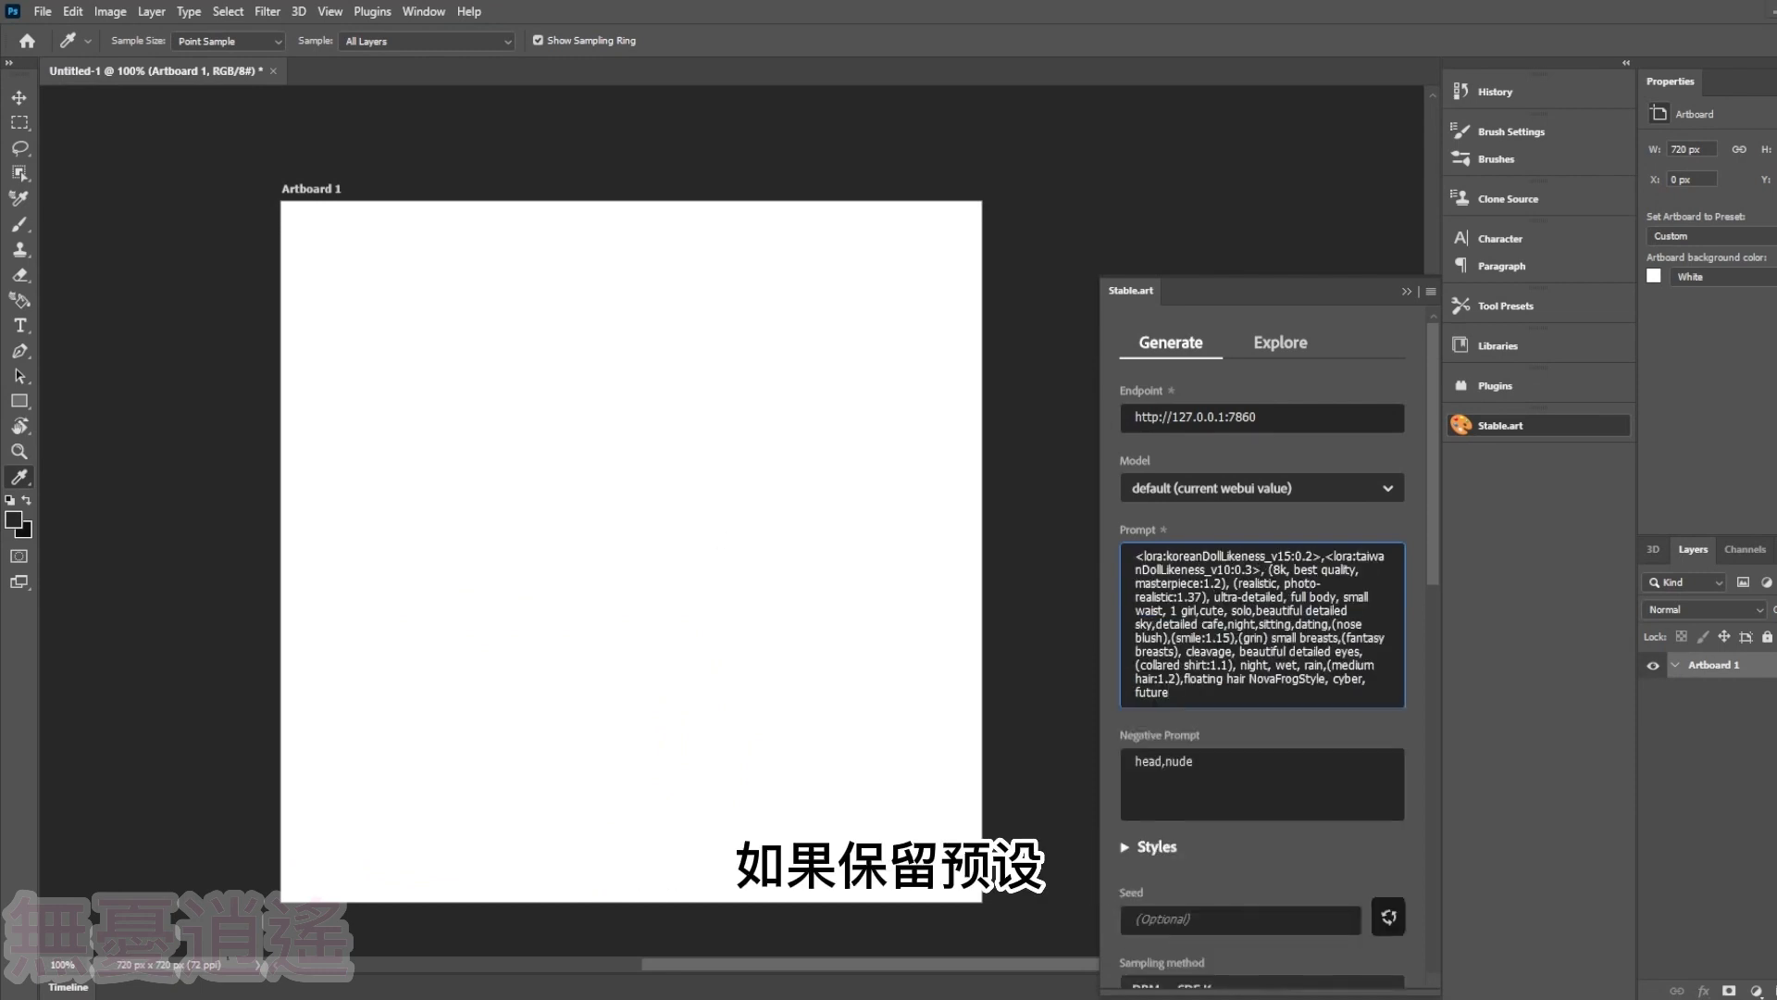
left_click(1212, 790)
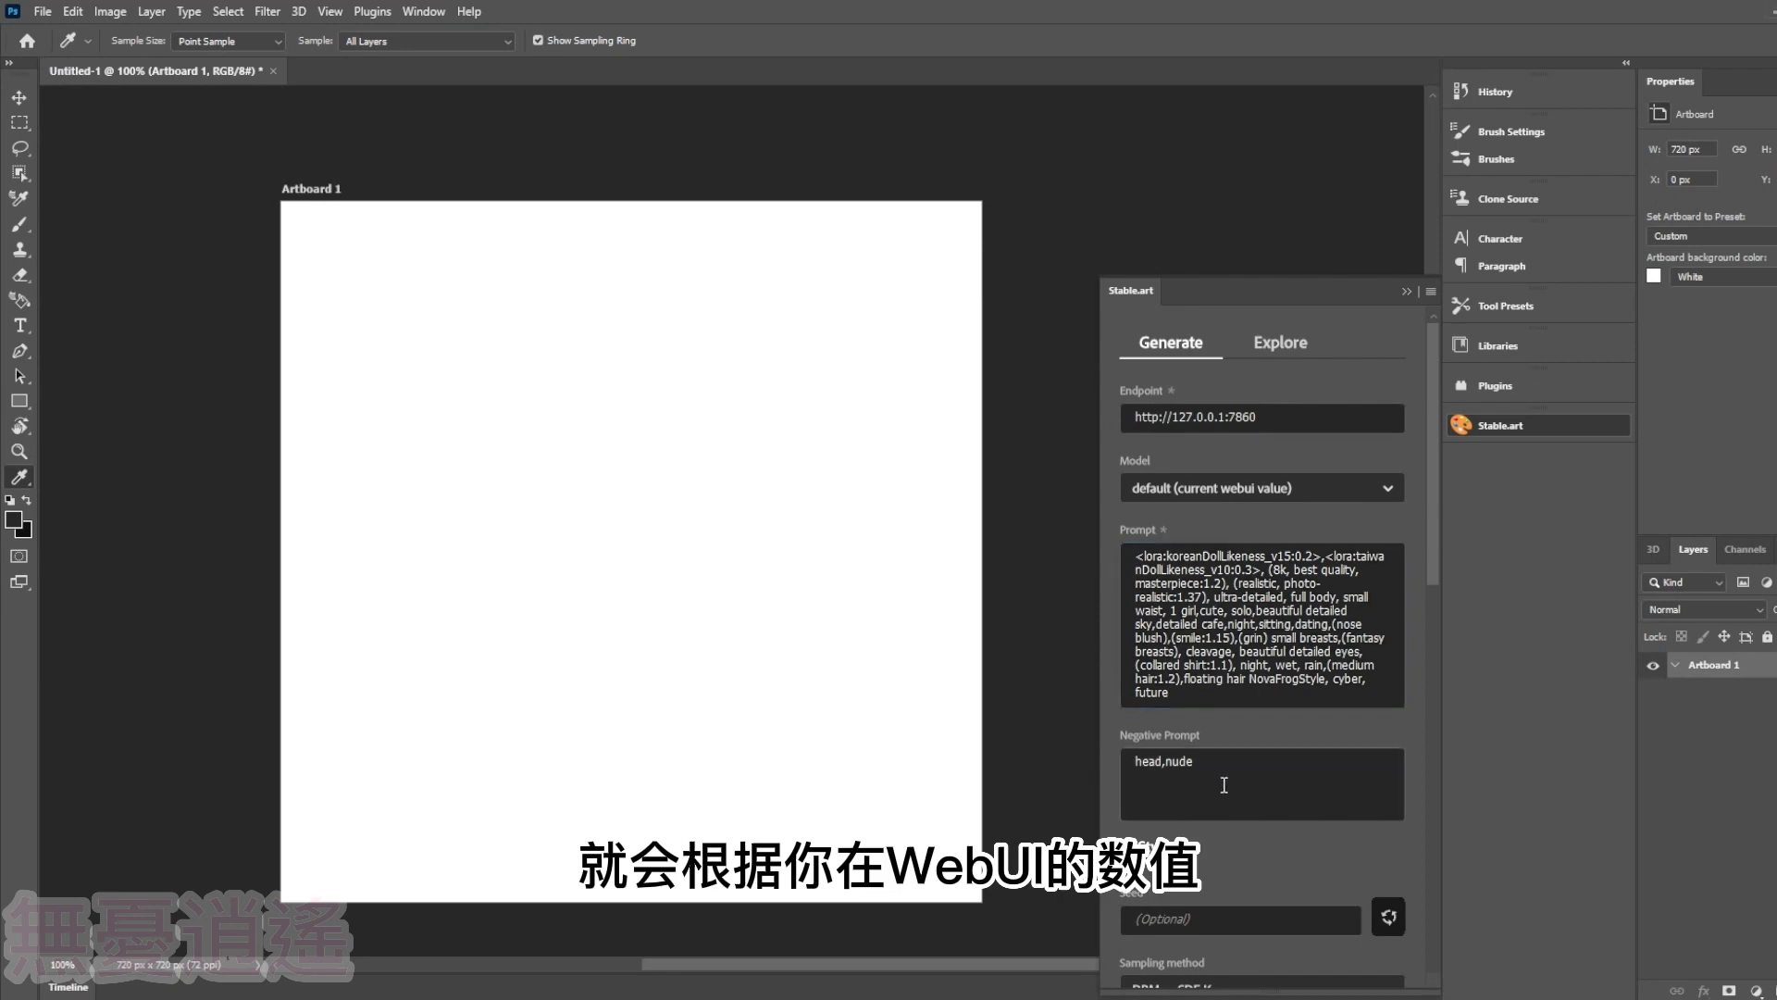
key("BackSpace")
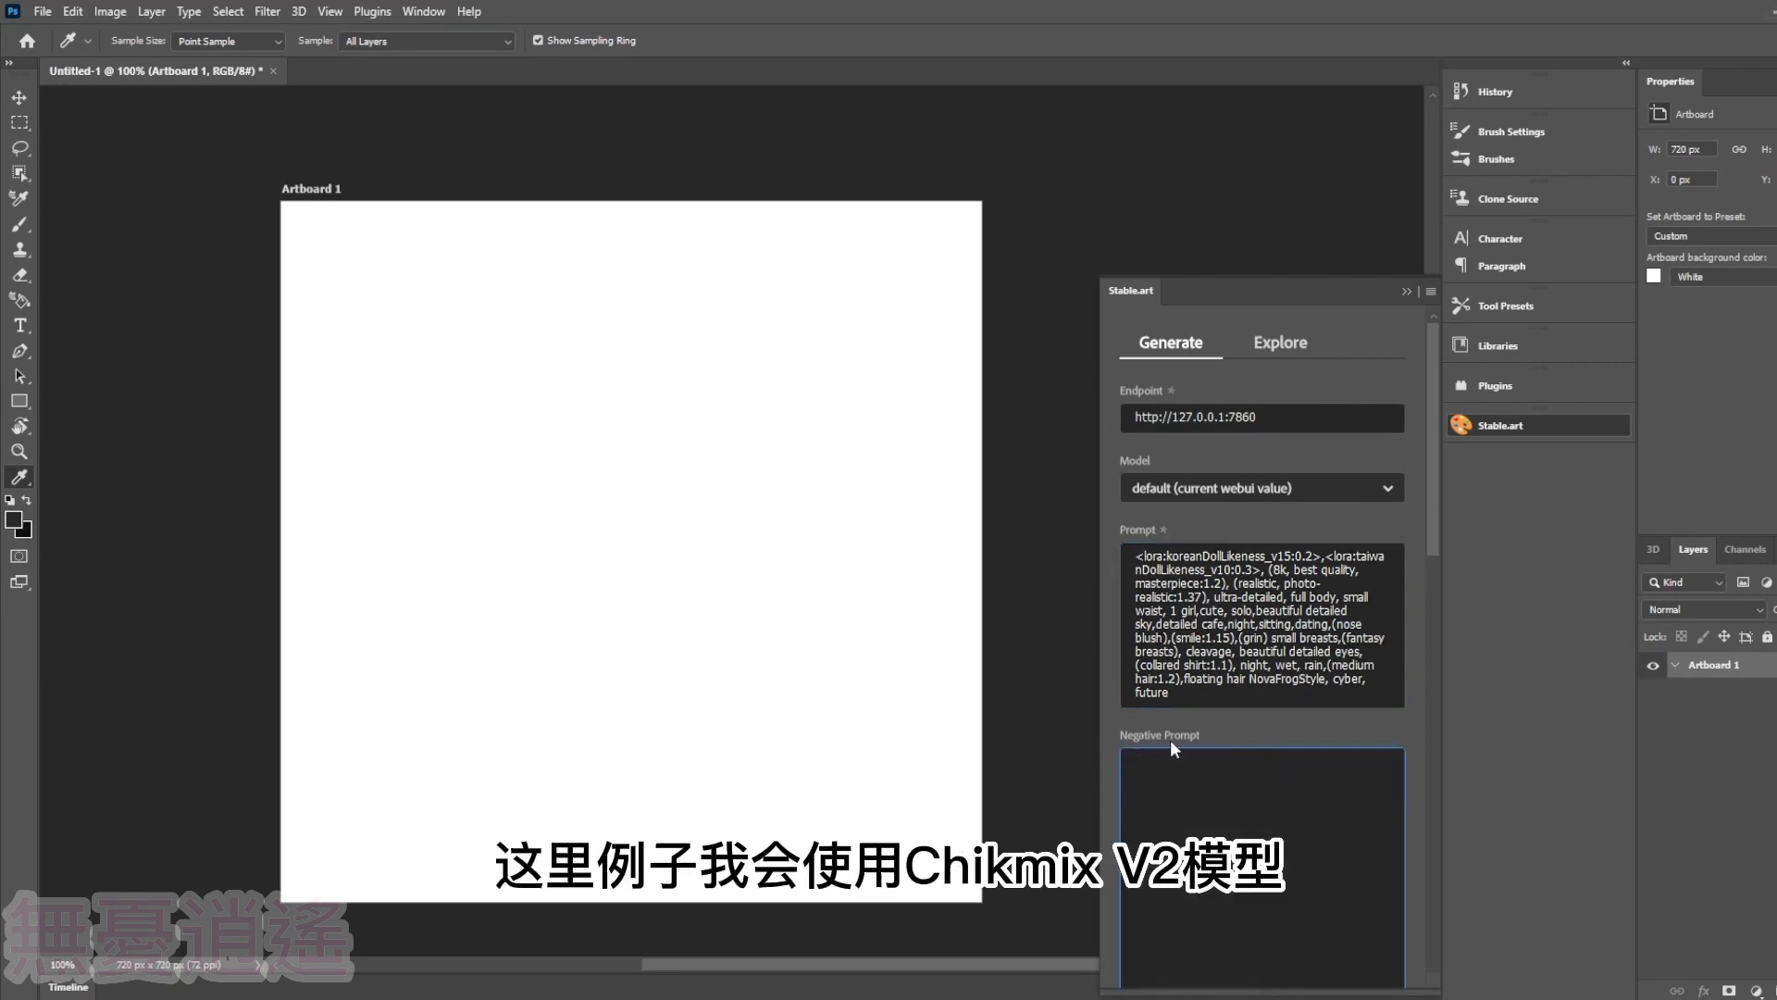
key("ctrl+v")
left_click_drag(1433, 511, 1421, 686)
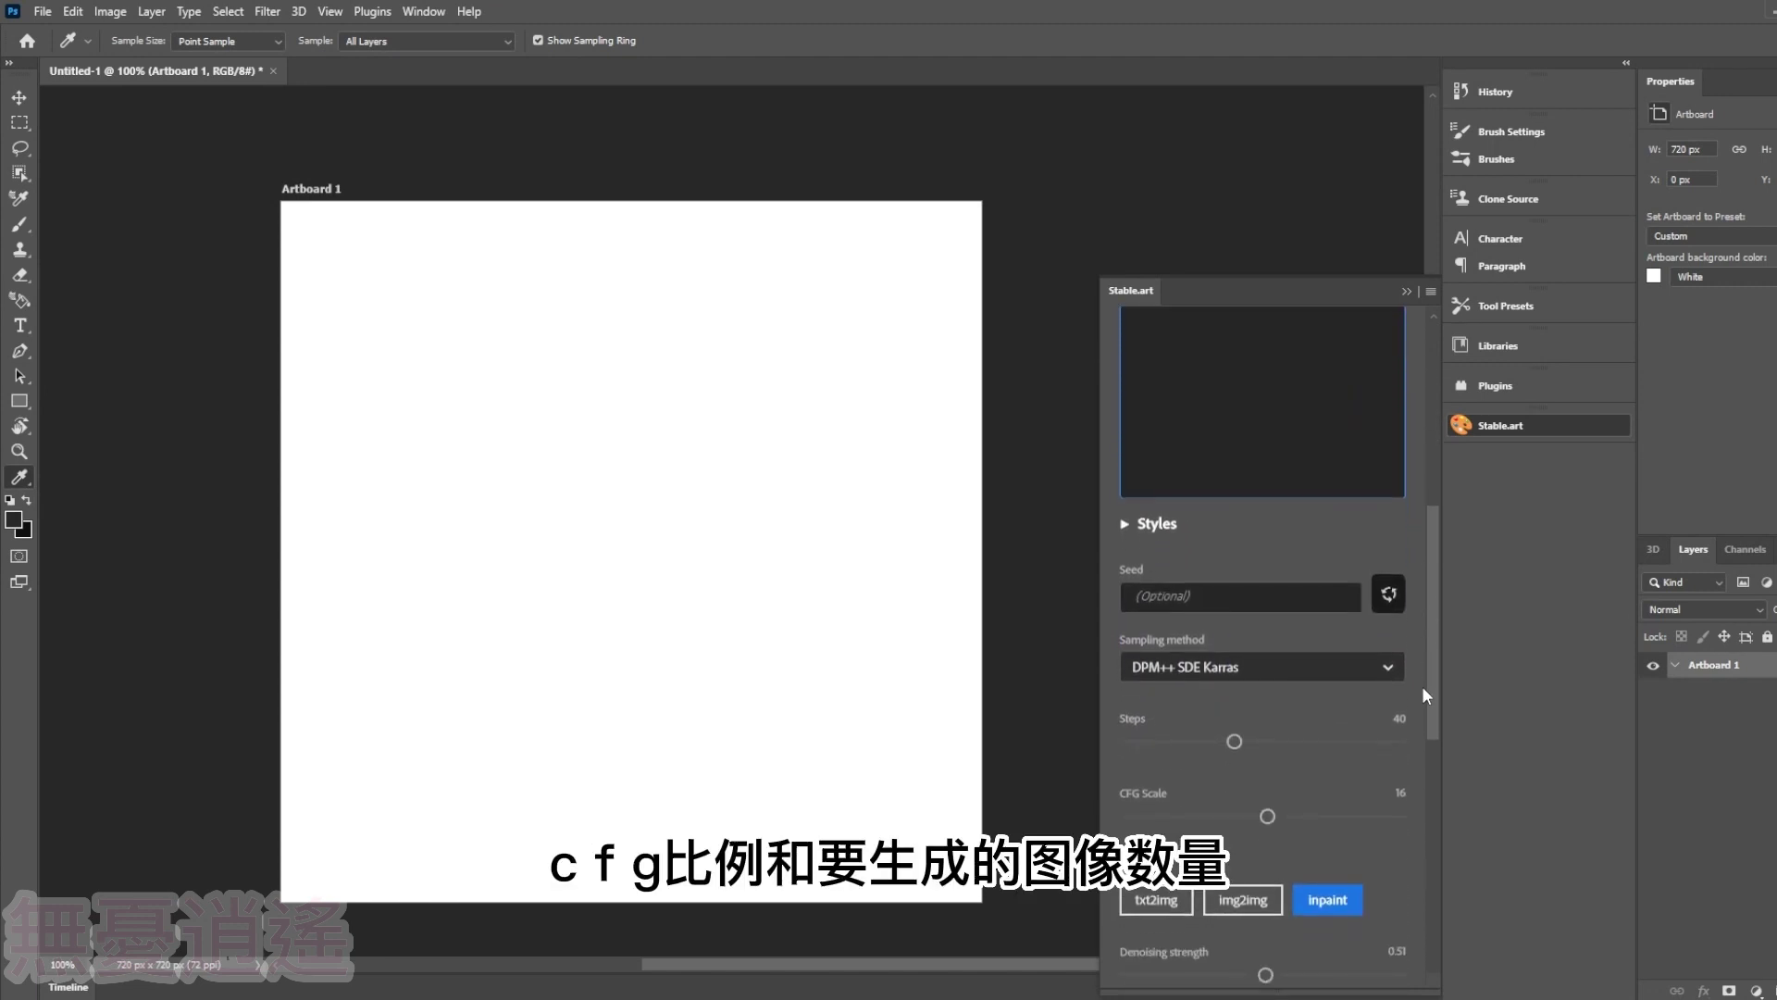
left_click_drag(1422, 686, 1427, 720)
- Switch Stable.art to txt2img mode and generate images
left_click(1156, 814)
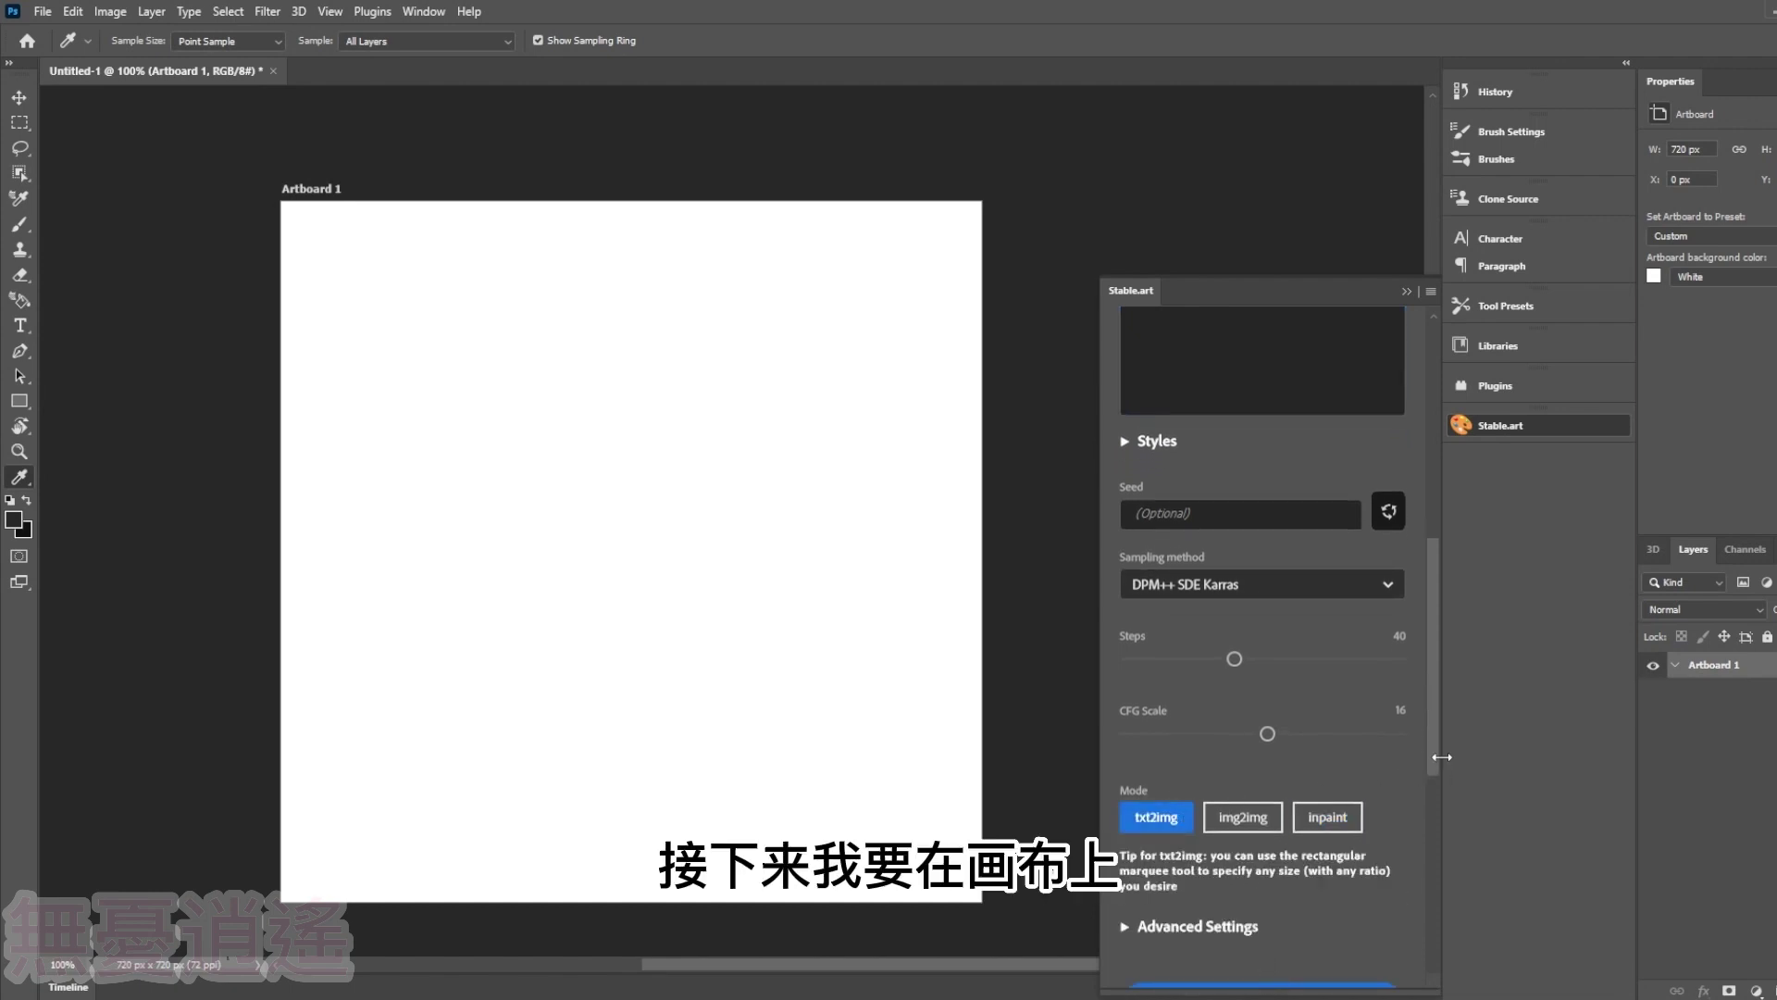
scroll(1442, 778, "down", 1)
scroll(1441, 787, "down", 1)
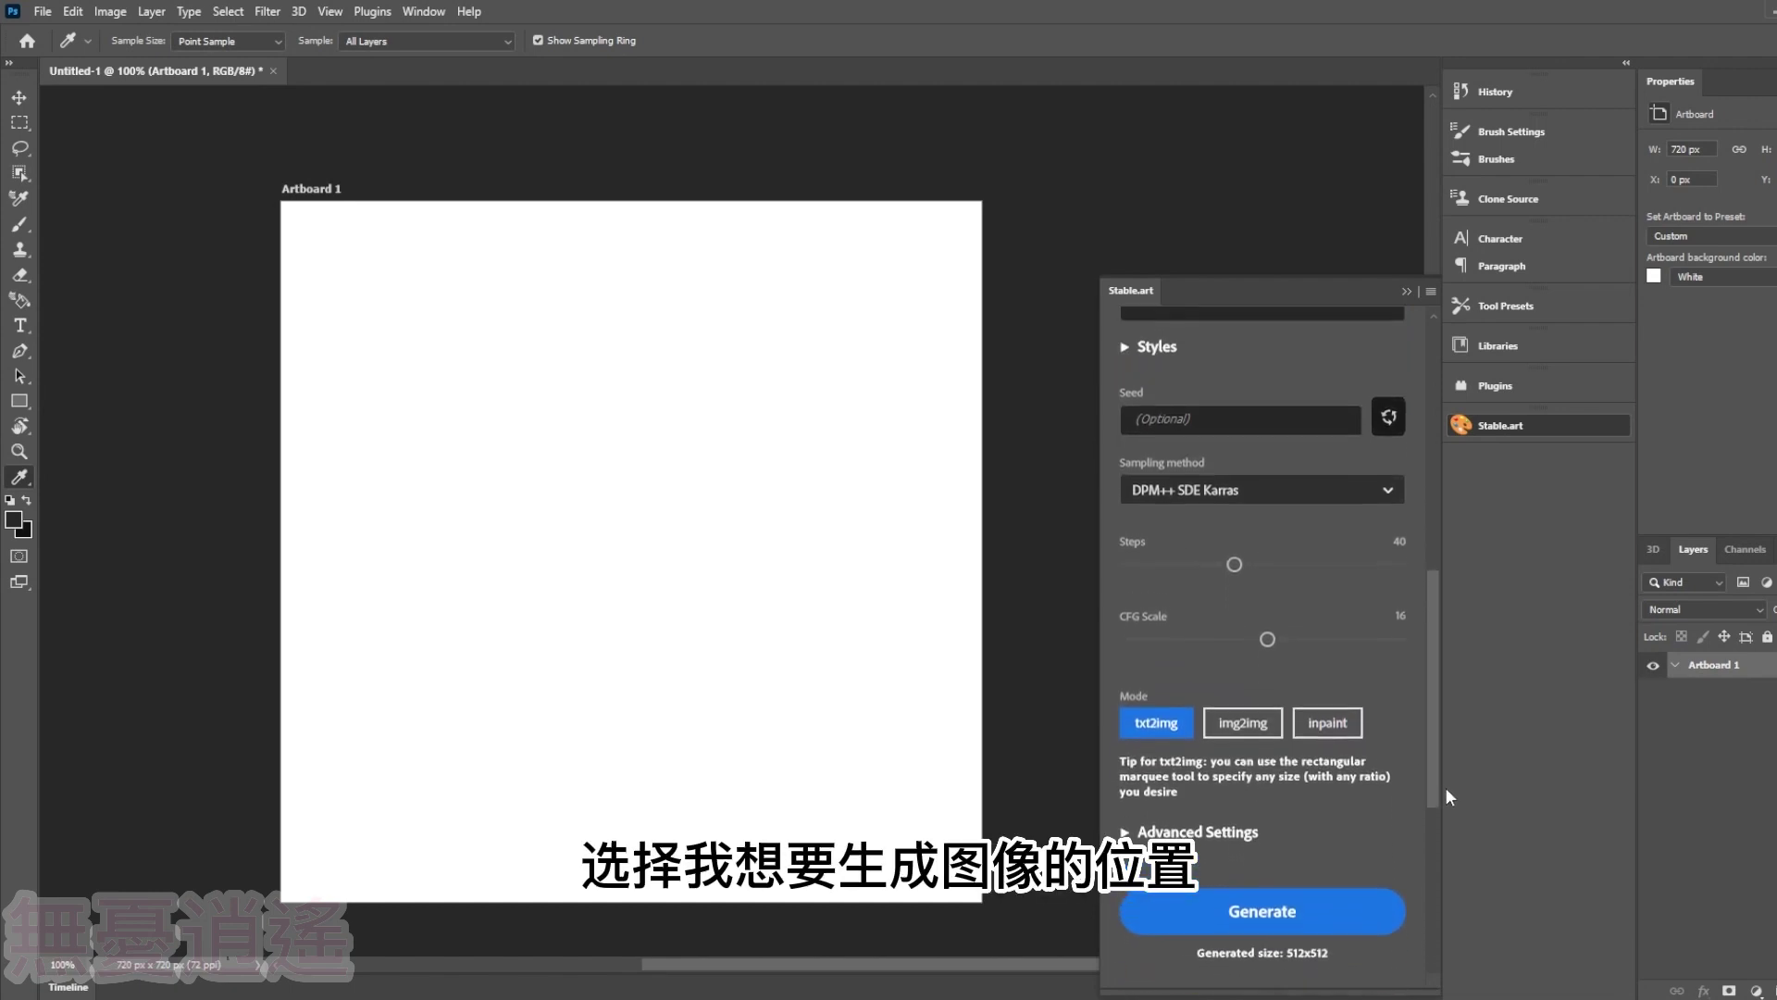
mouse_move(1433, 782)
left_mouse_down()
mouse_move(1424, 492)
mouse_move(1426, 750)
left_mouse_up()
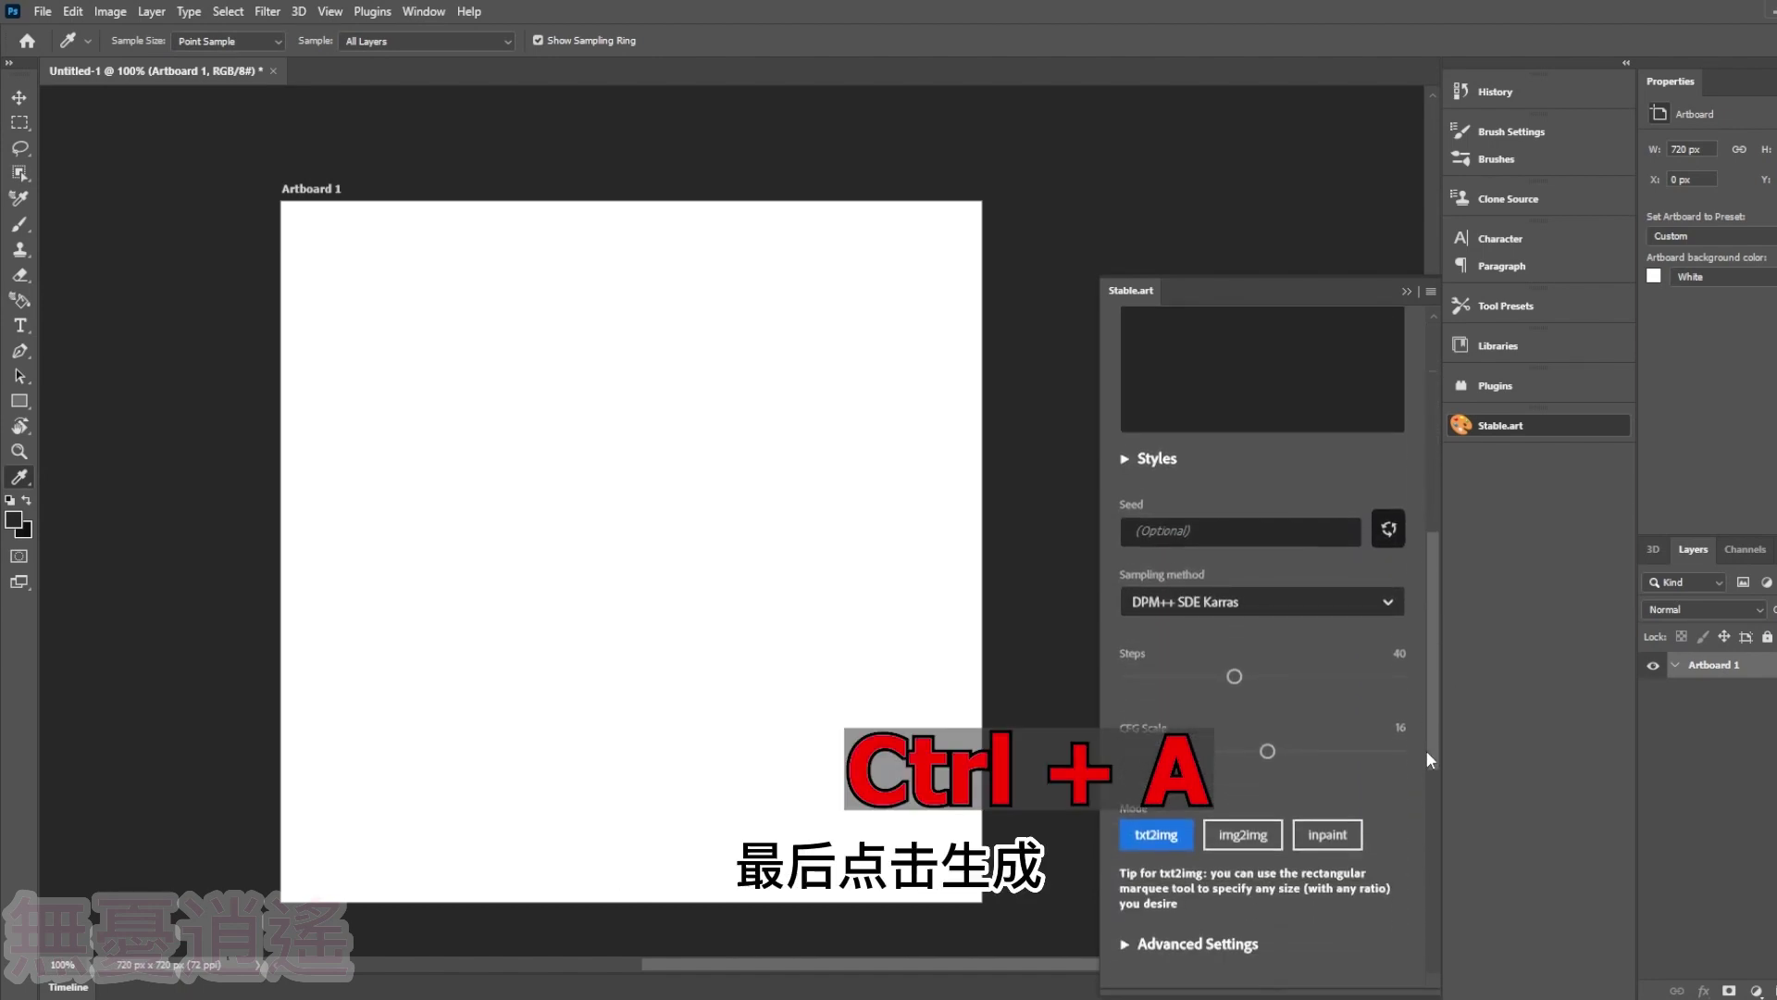
scroll(1429, 763, "down", 2)
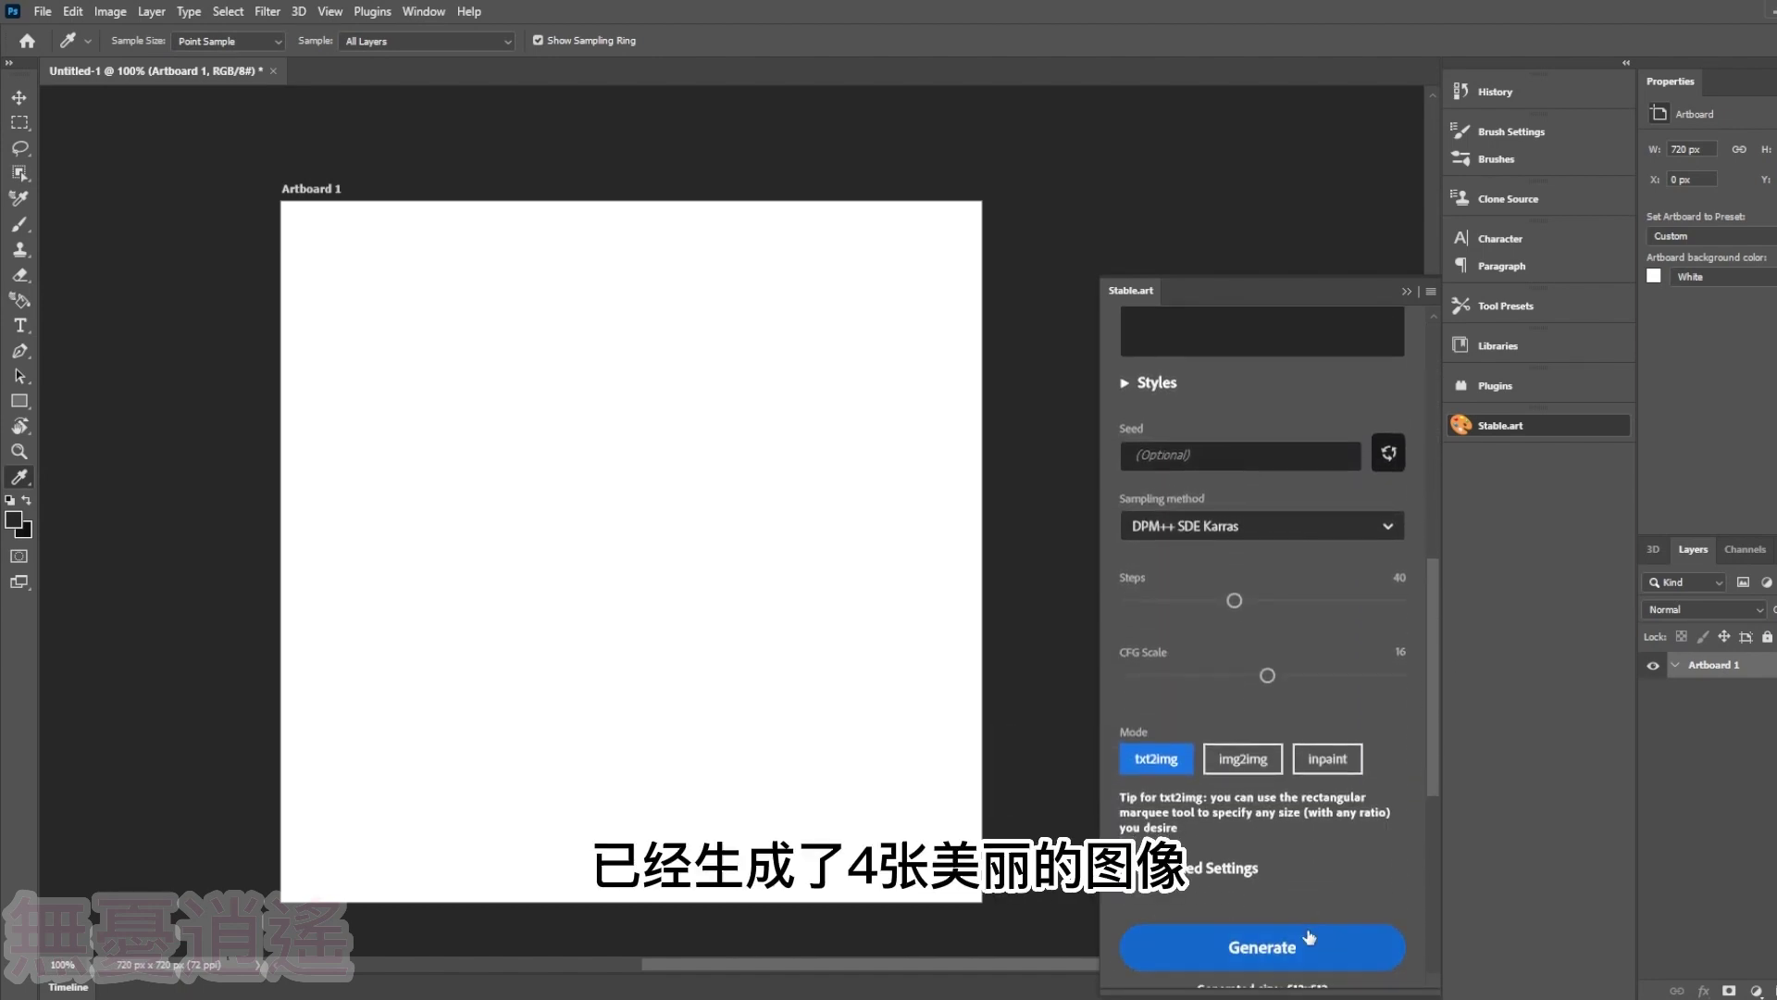
left_click(1347, 946)
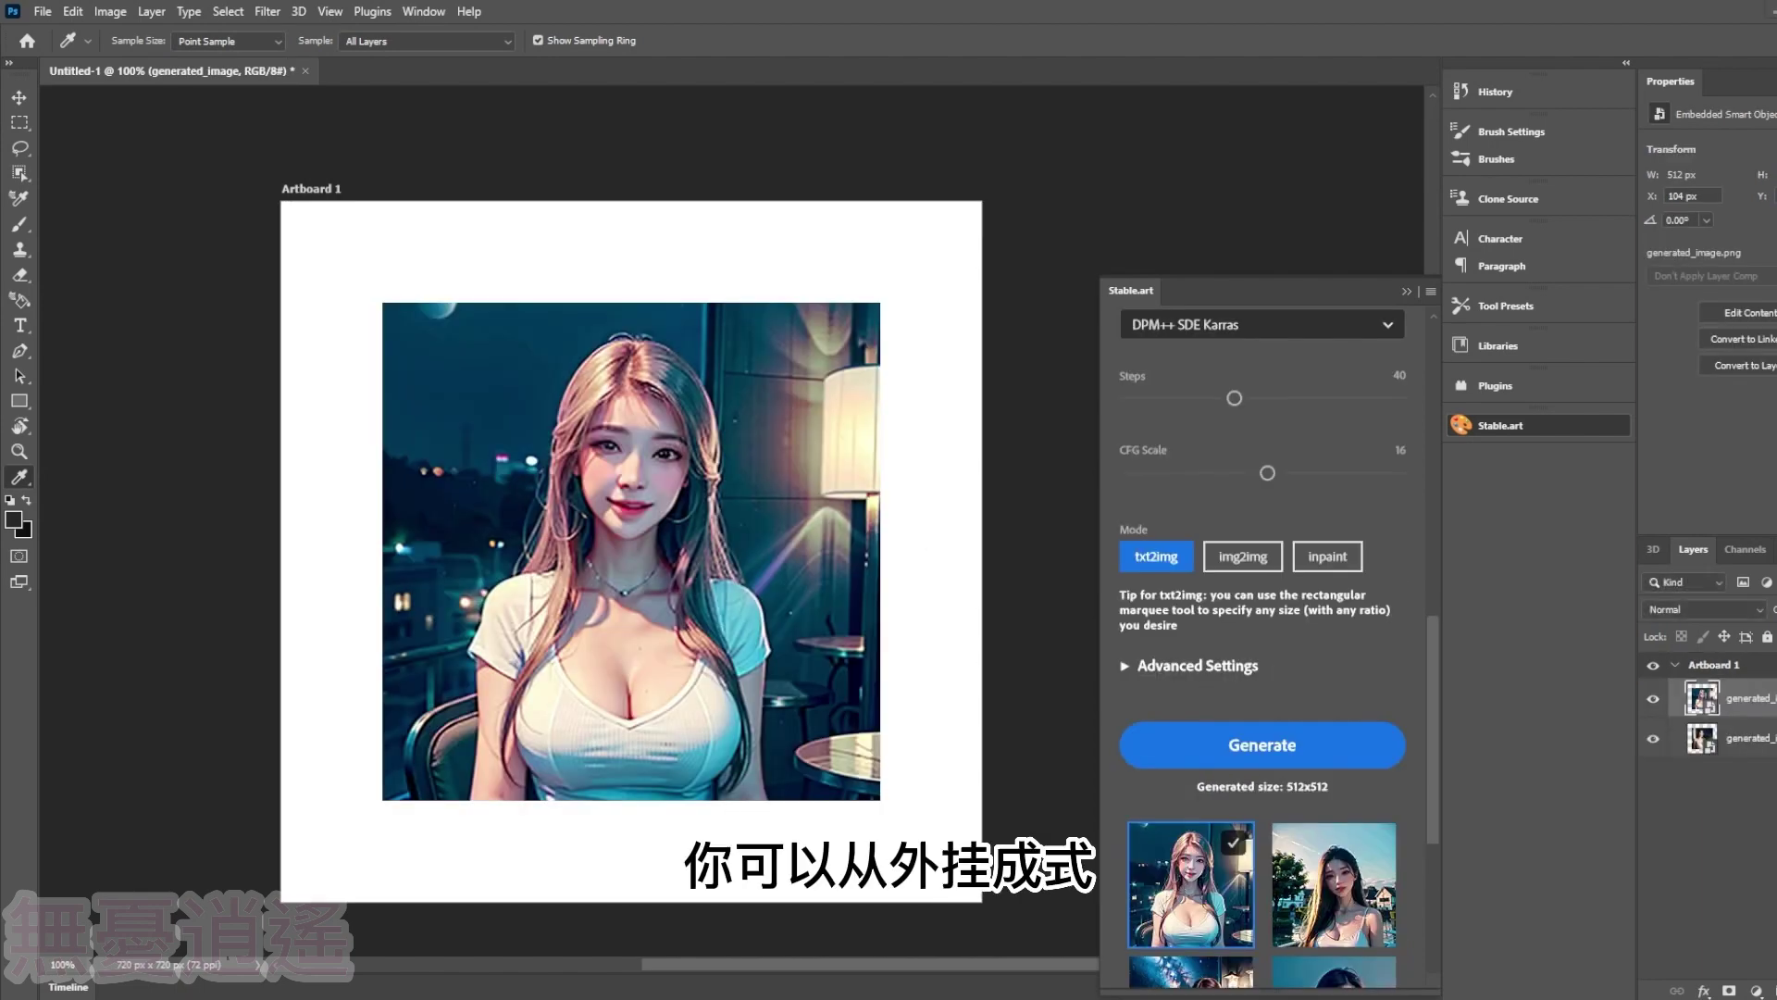
- Preview the second, third and fourth generated portraits on the canvas
left_click(1332, 885)
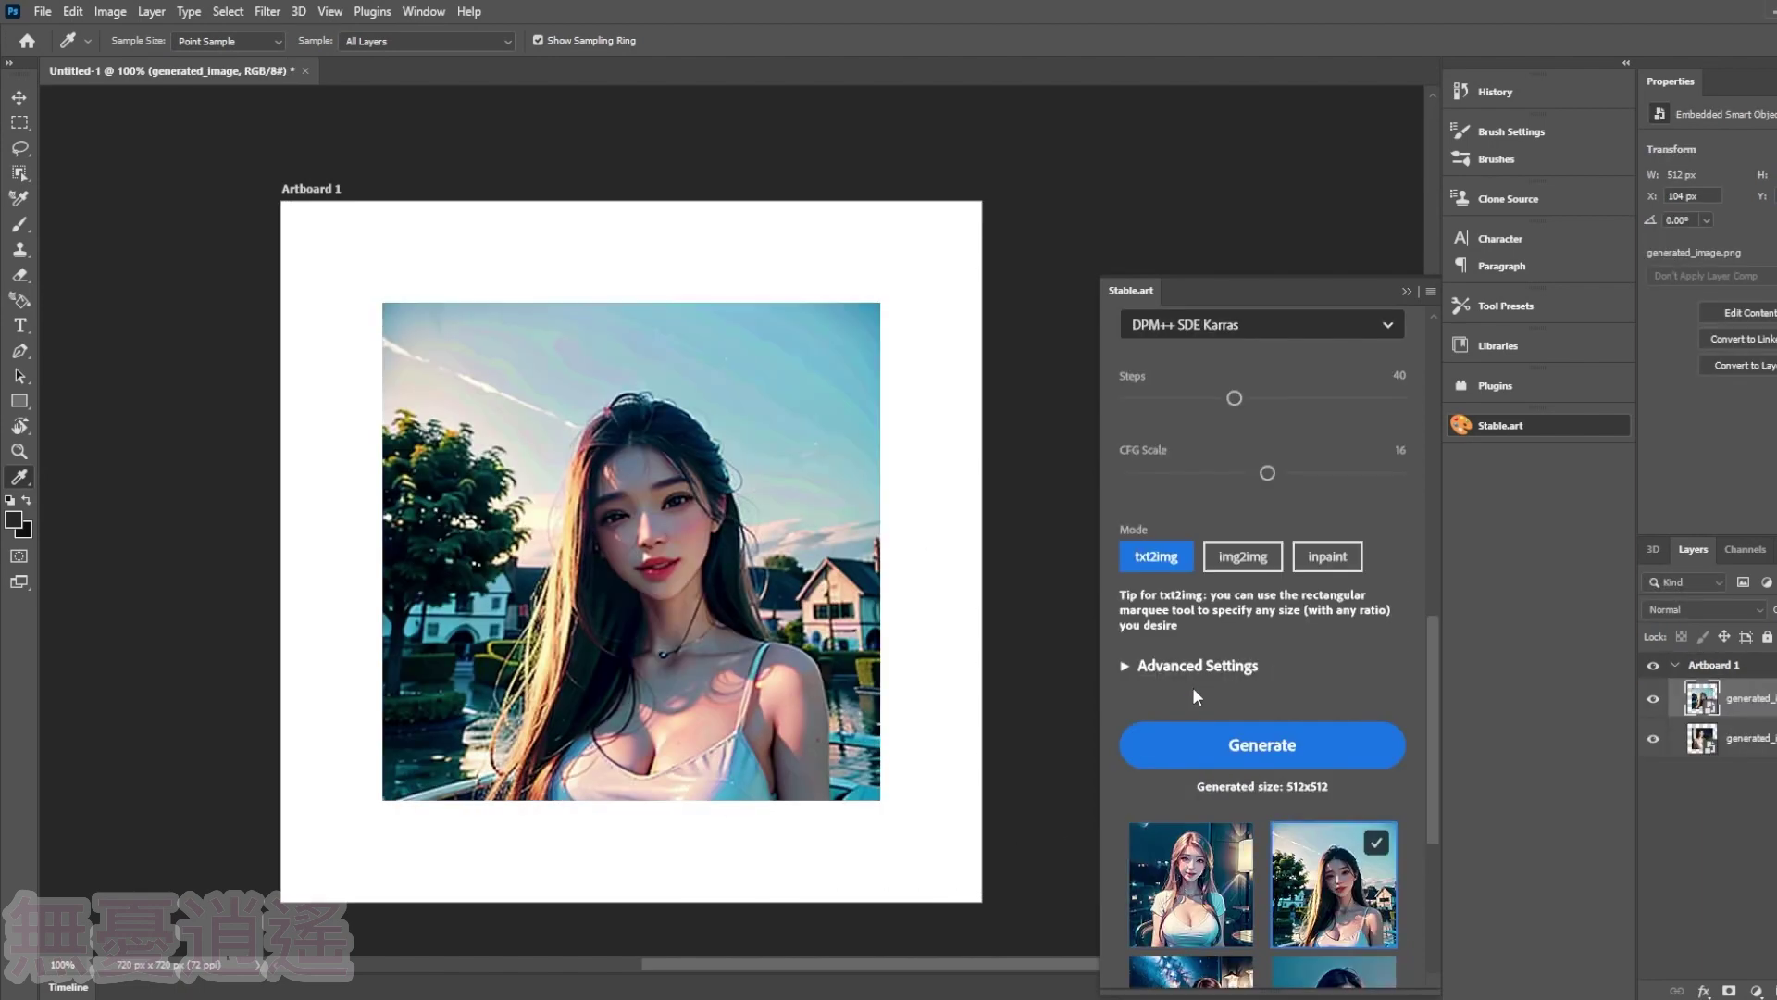
scroll(1240, 740, "down", 3)
left_click(1252, 746)
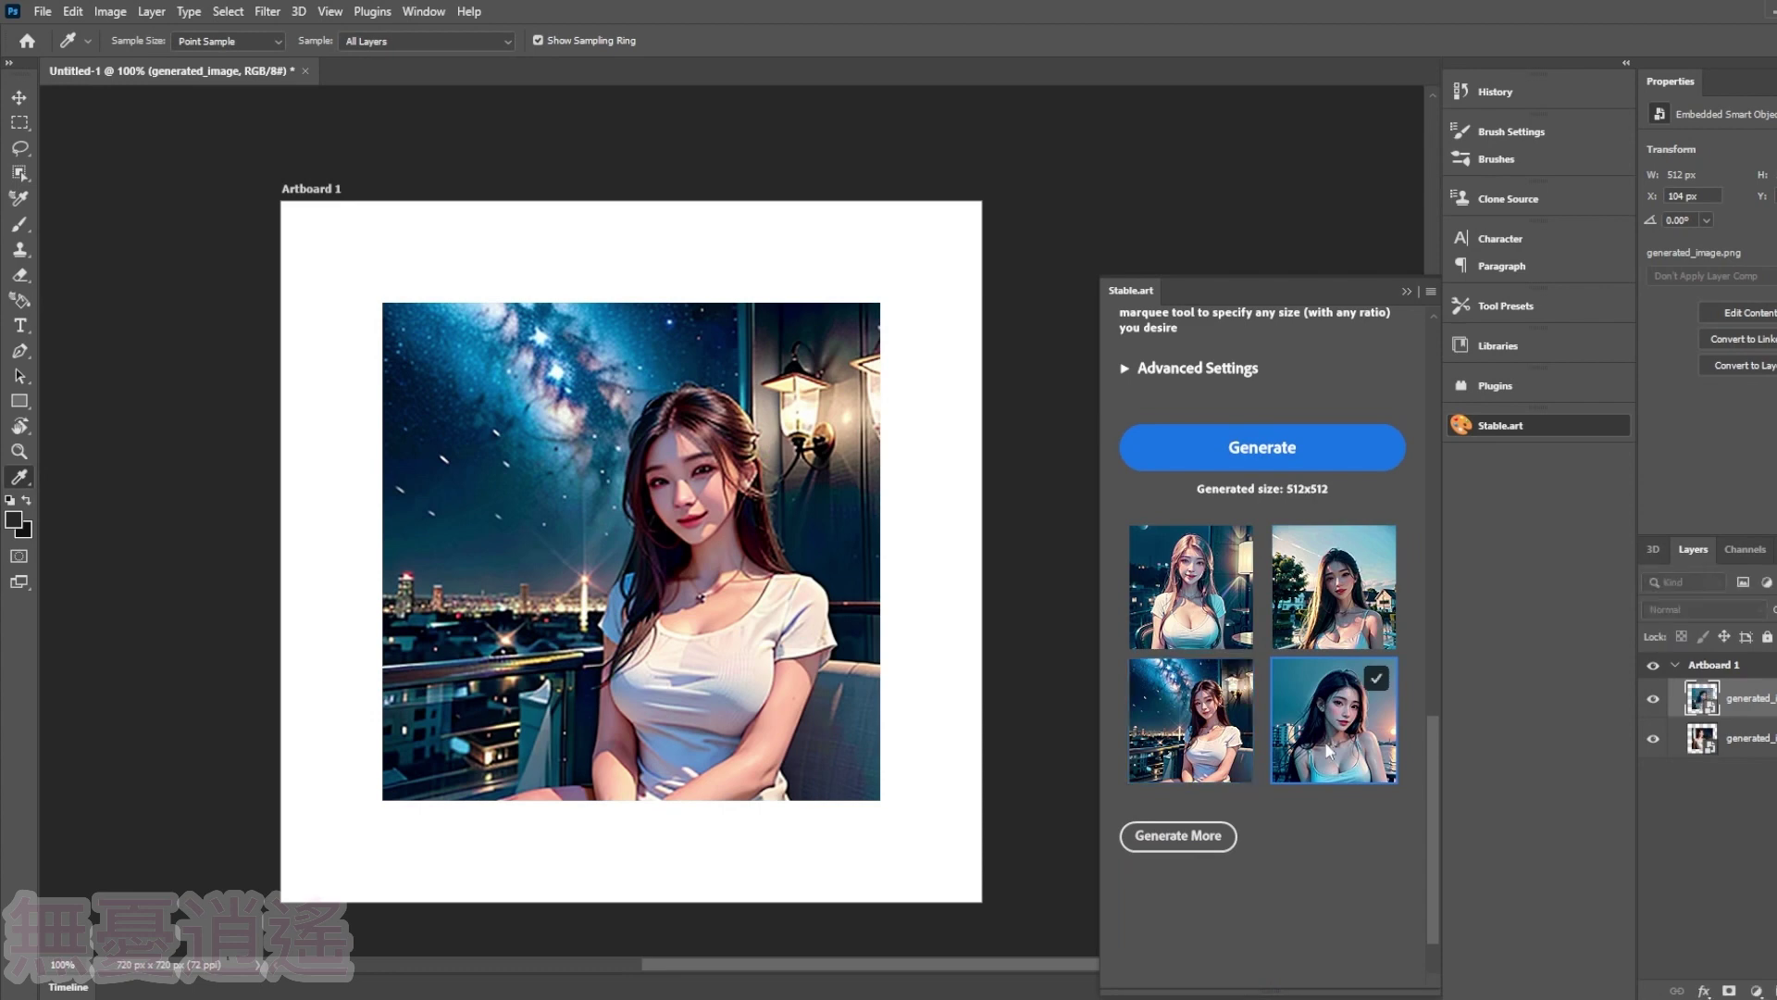
left_click(1330, 759)
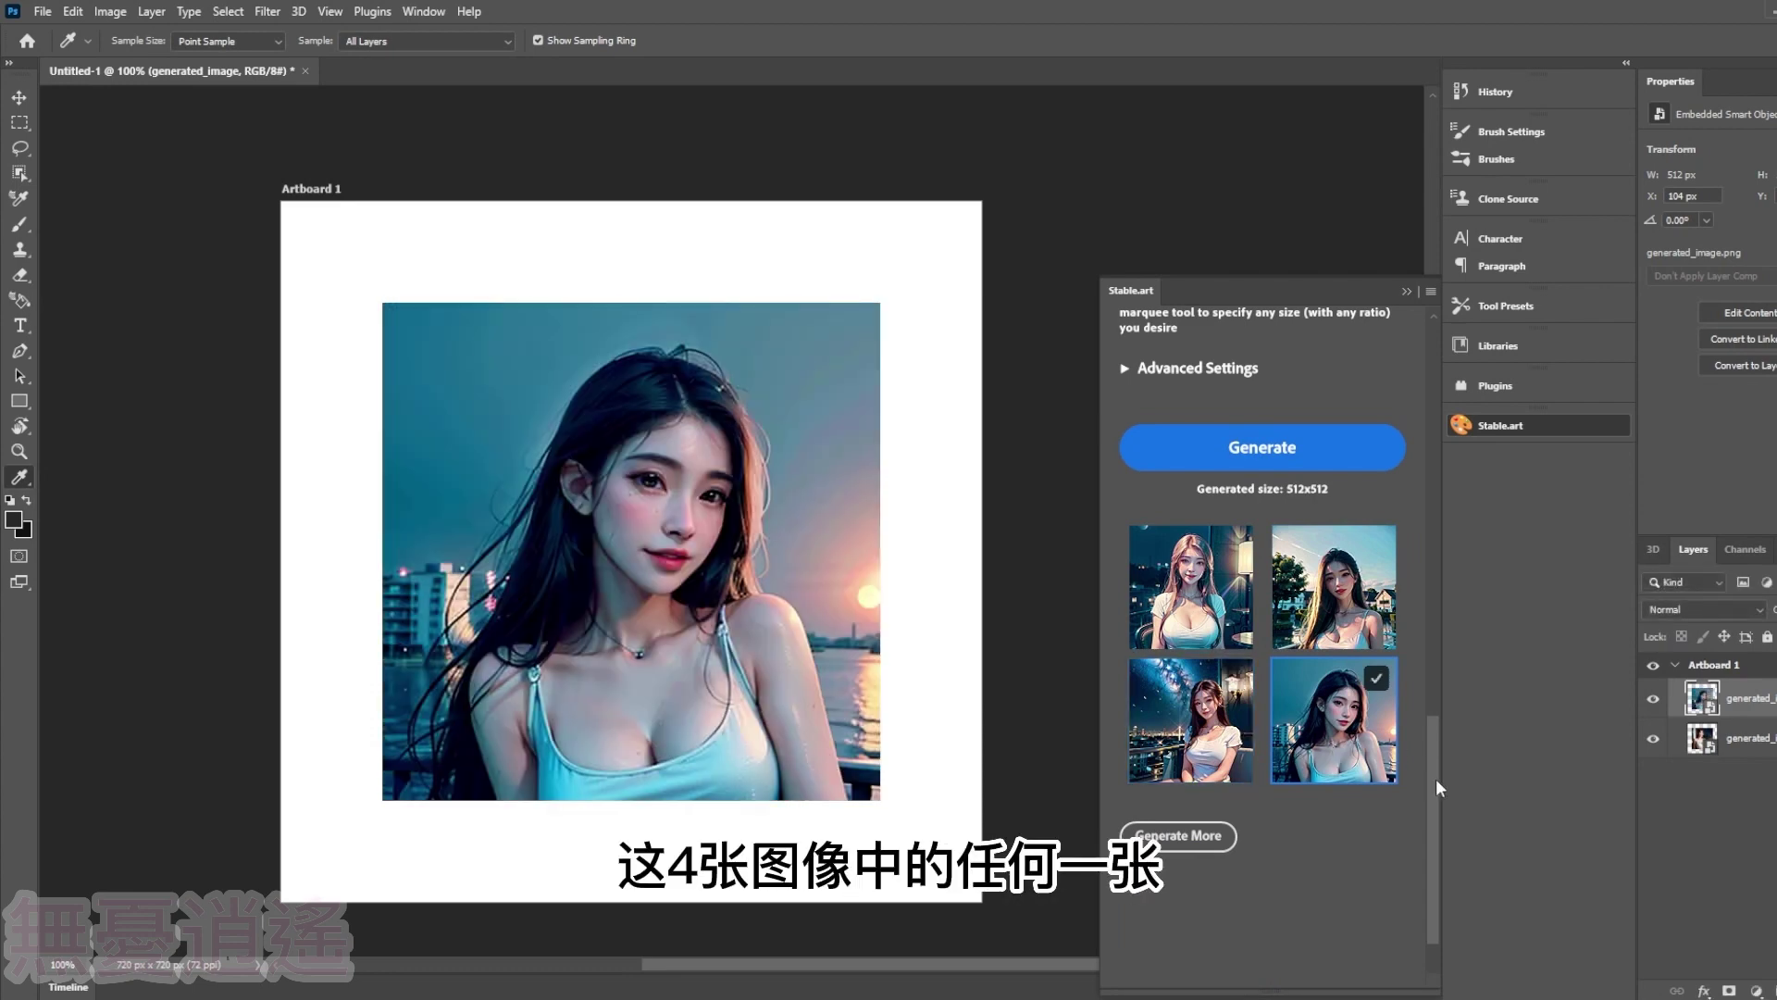
- Regenerate at CFG Scale 8 and place the seated white-shirt portrait on the canvas
left_click_drag(1435, 779, 1457, 625)
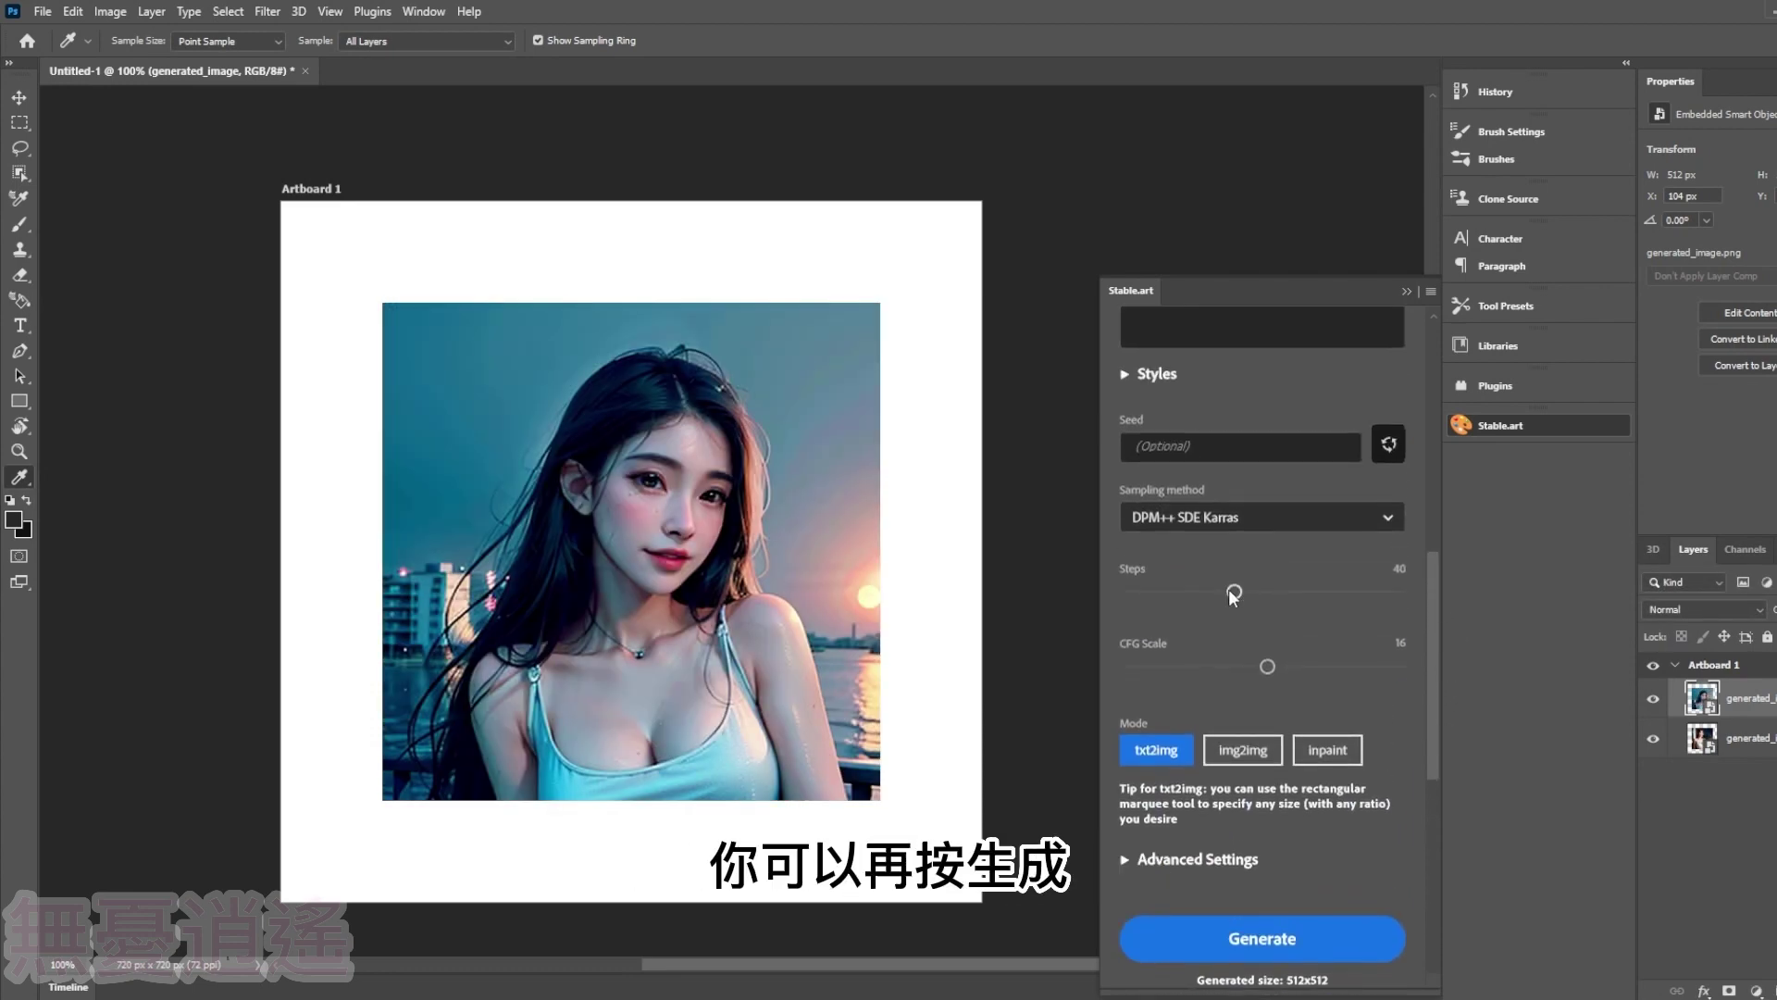
left_click(1261, 937)
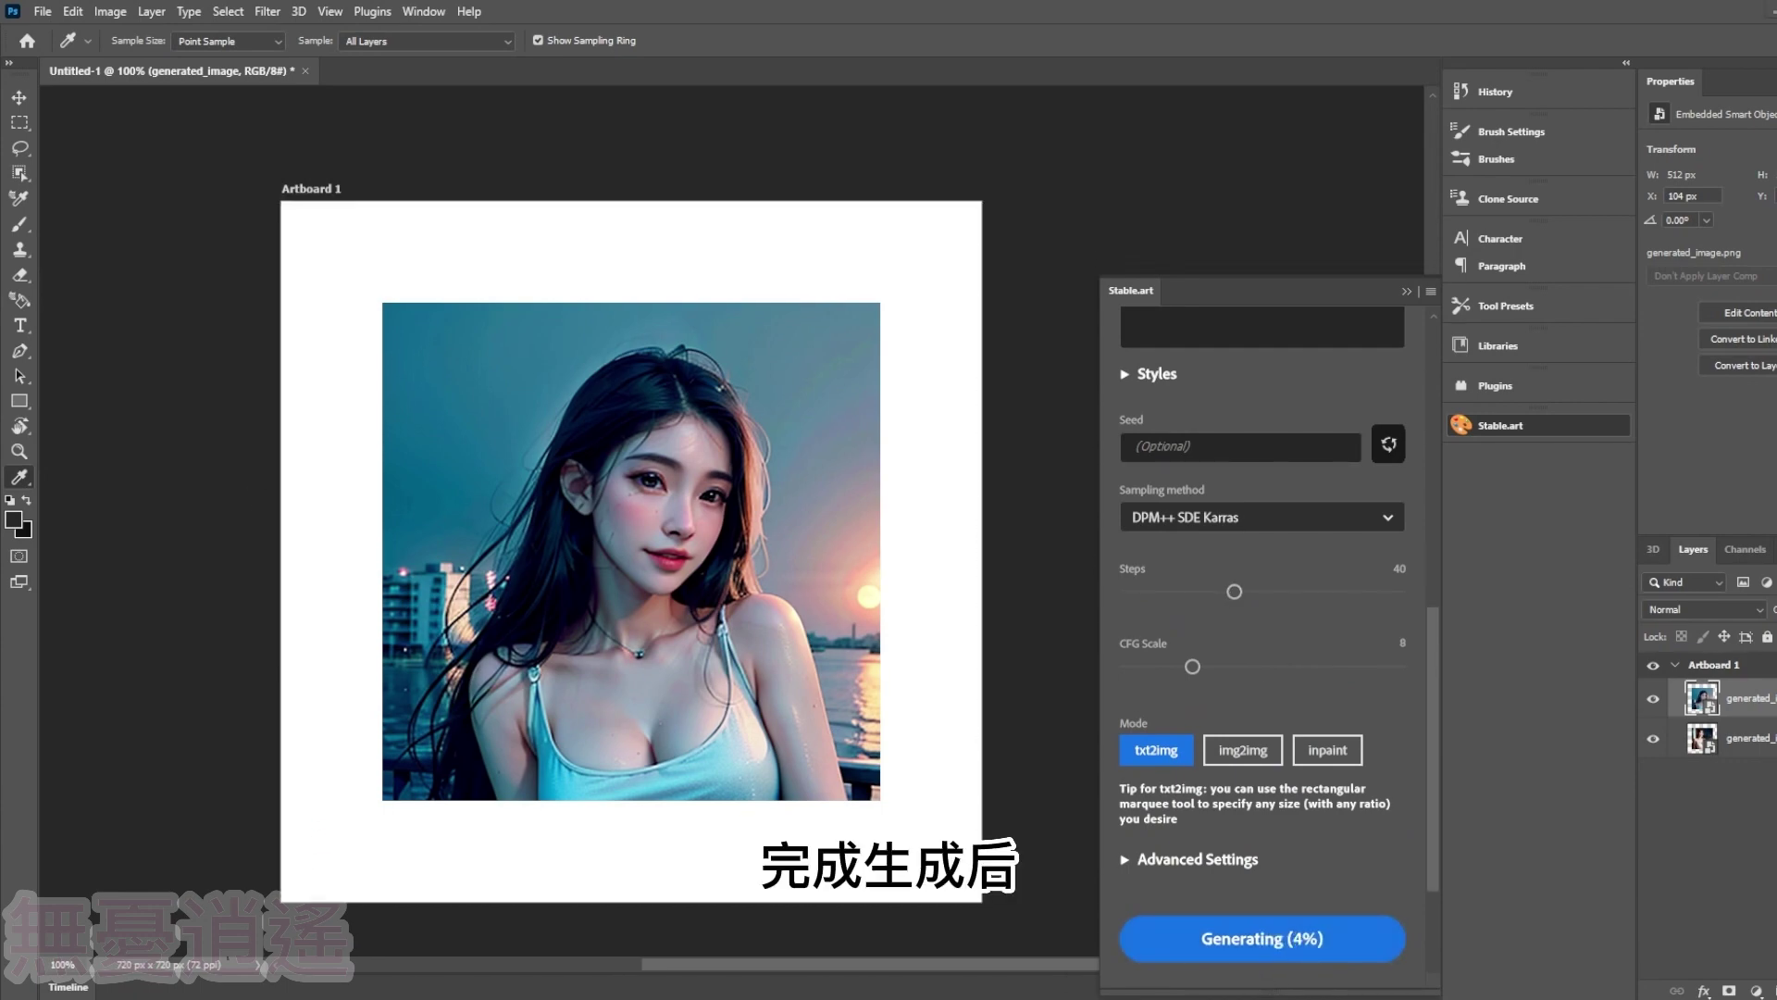
left_click_drag(1427, 713, 1429, 823)
left_click(1333, 692)
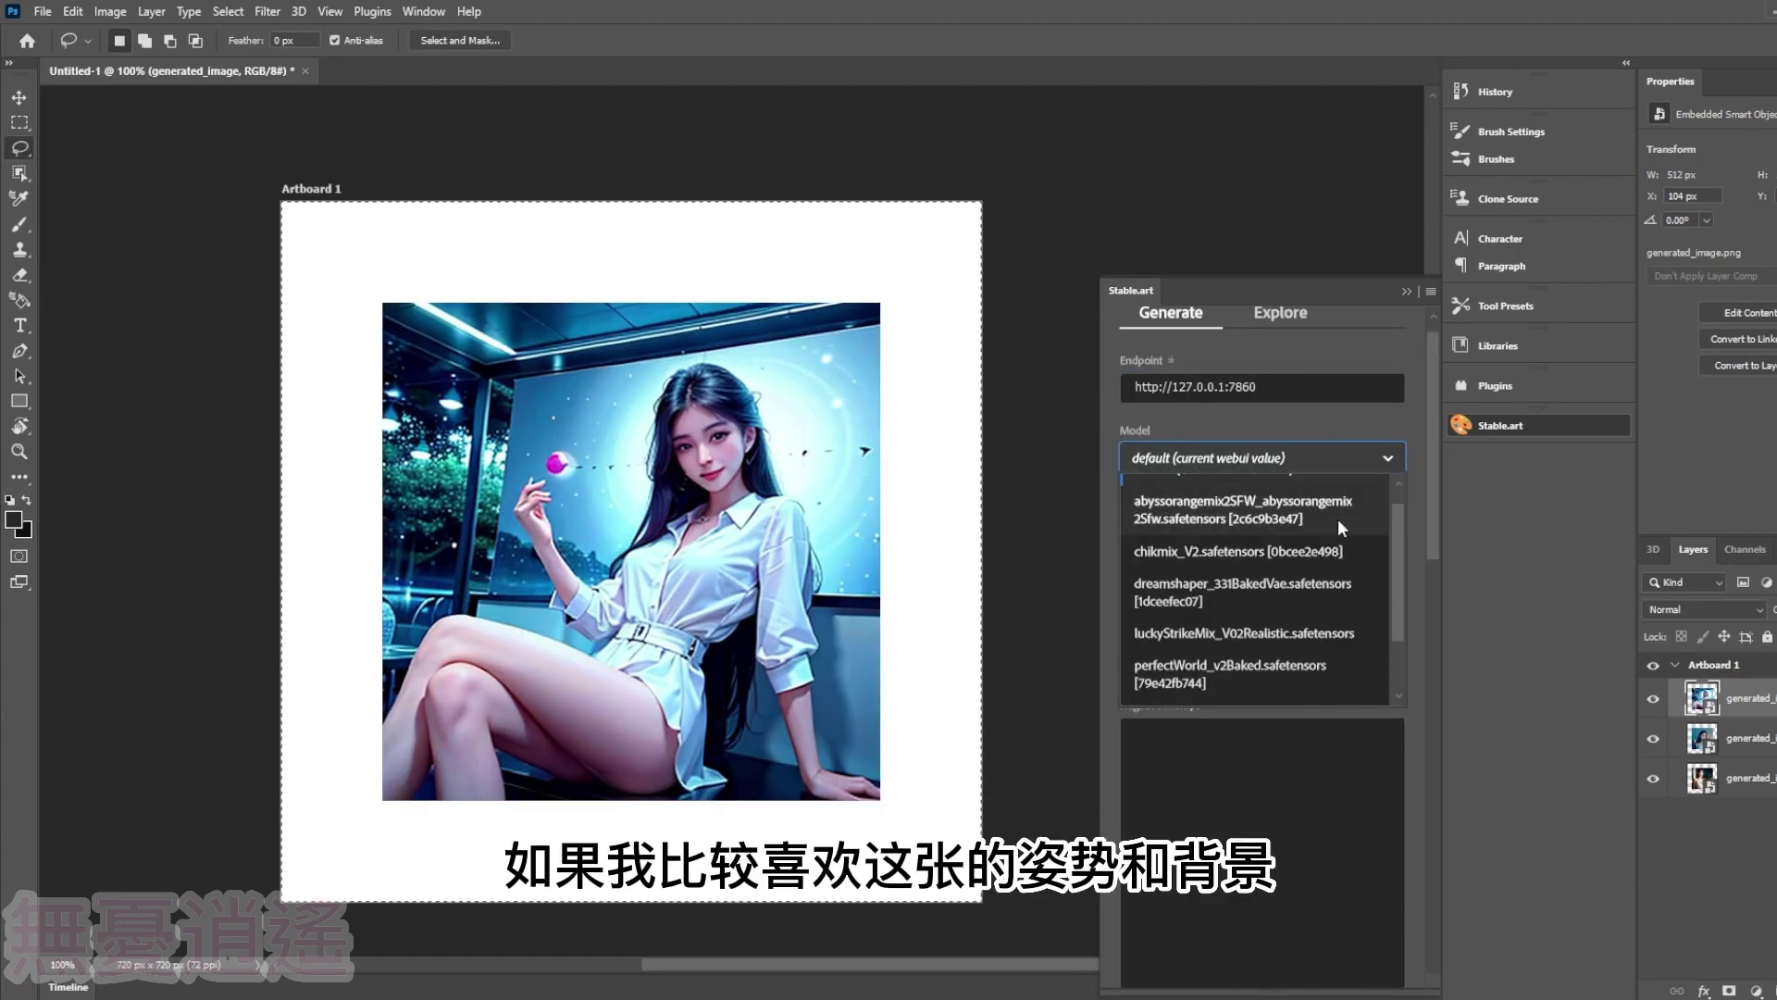
- Switch the model to Chilloutmix and run img2img on the seated white-shirt portrait
scroll(1388, 592, "down", 3)
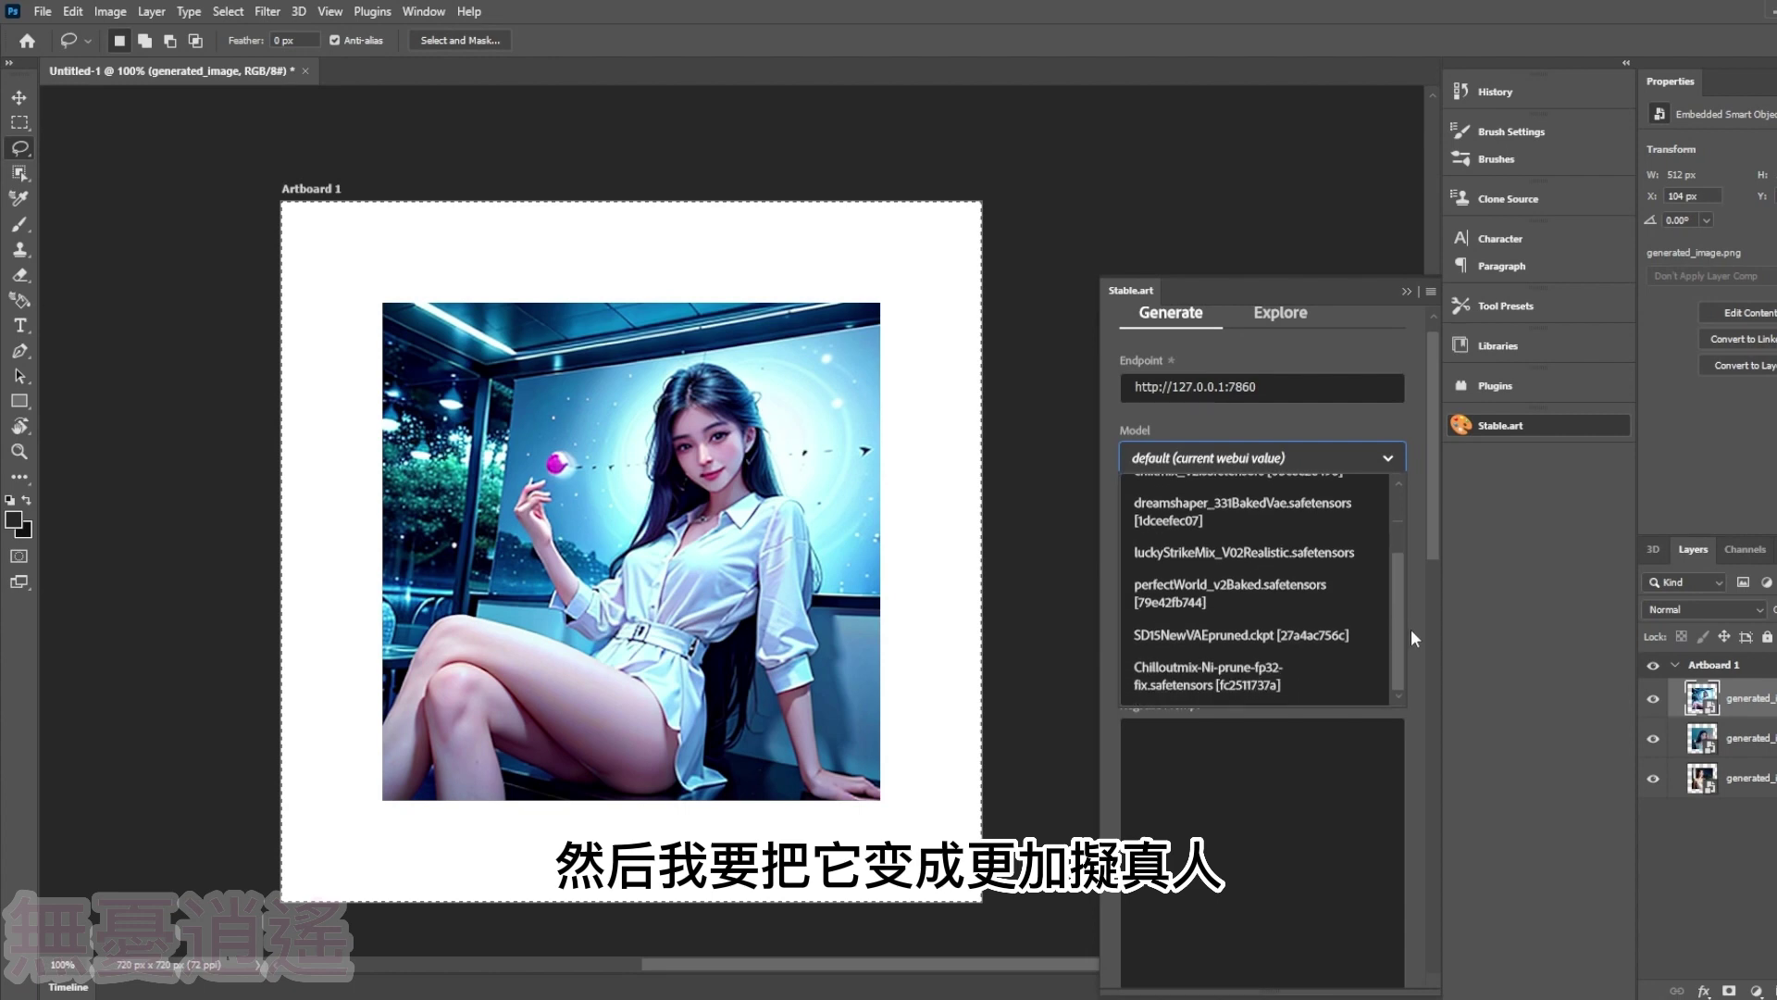
left_click(1324, 659)
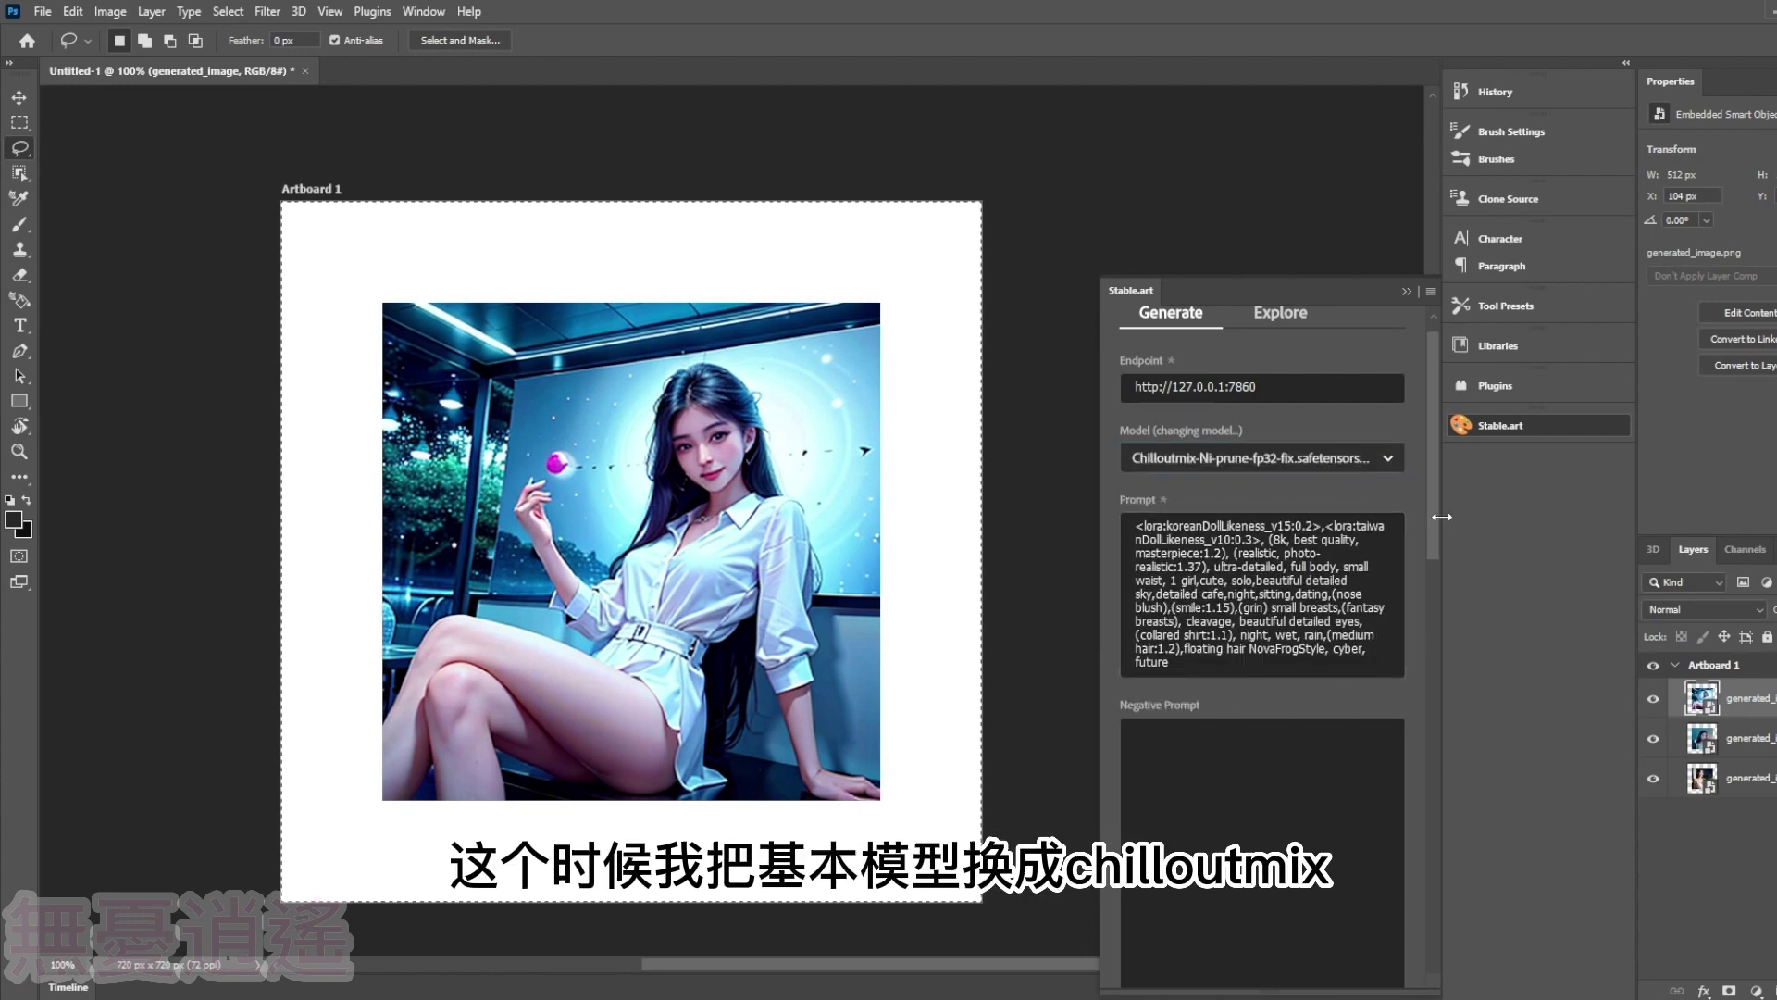
mouse_move(1438, 533)
left_mouse_down()
mouse_move(1429, 726)
mouse_move(1278, 766)
left_mouse_up()
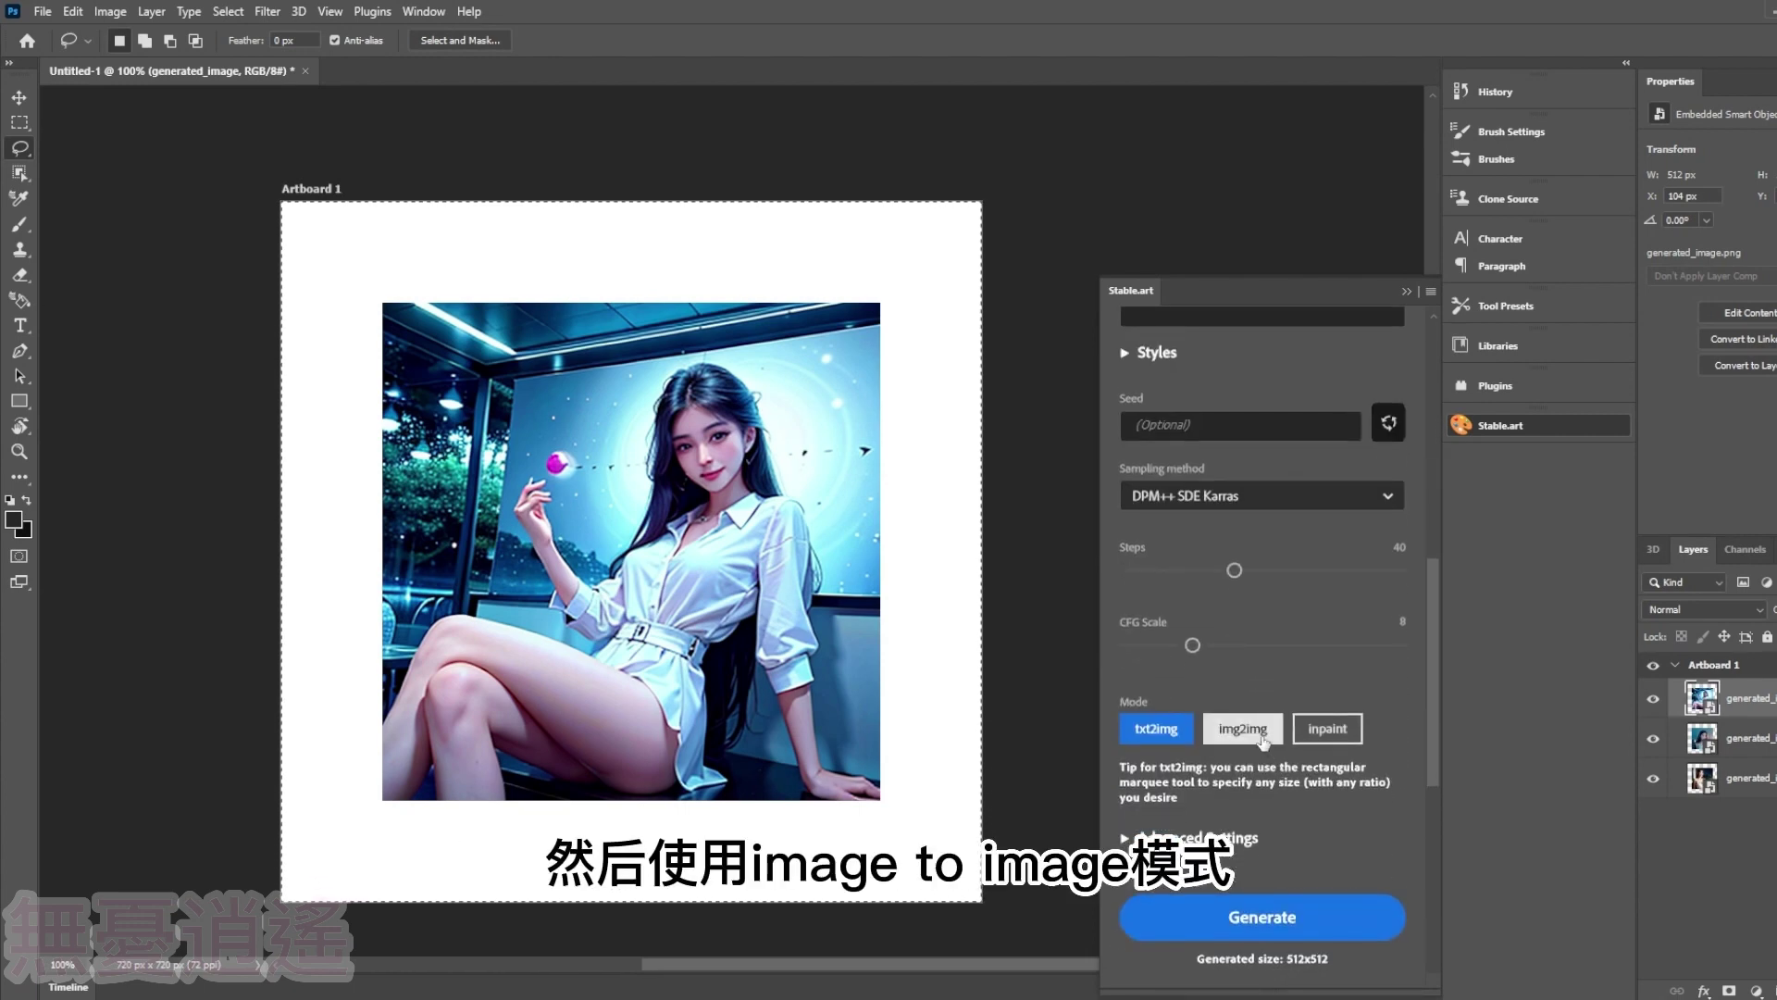
left_click(1242, 729)
left_click(1261, 951)
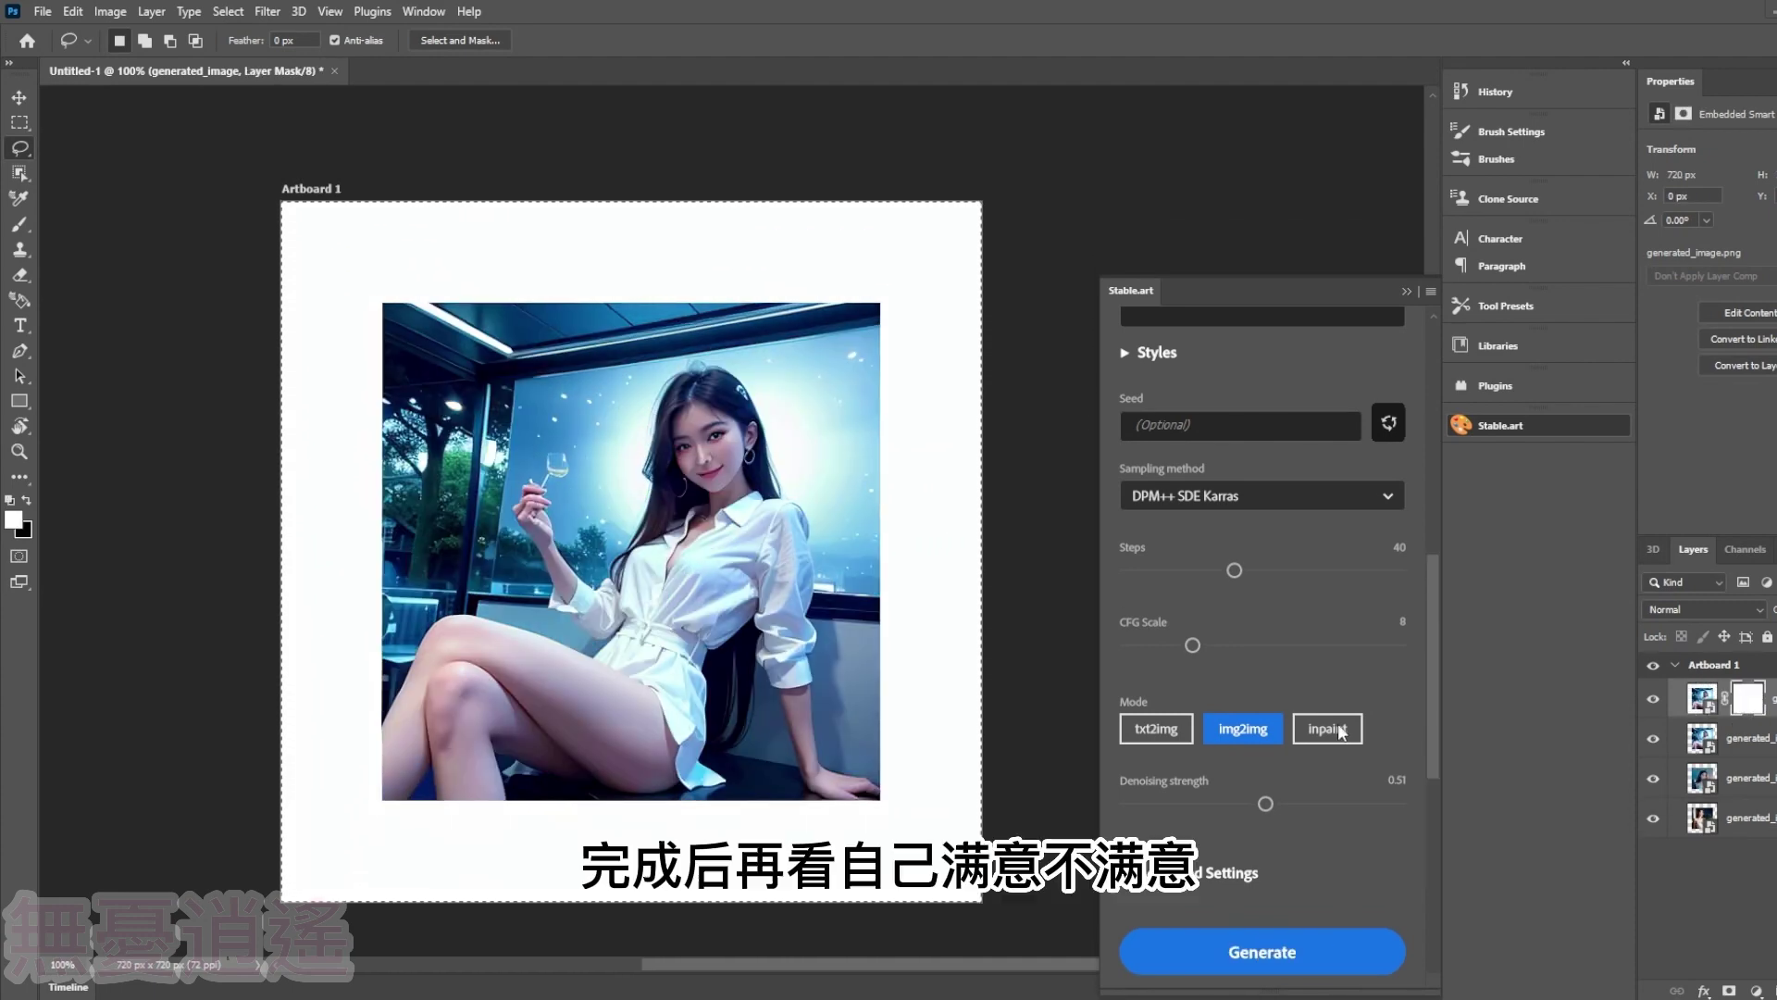
- Put the second new result on the canvas and generate four more image-to-image variants
left_click_drag(1434, 770, 1433, 918)
left_click(1376, 598)
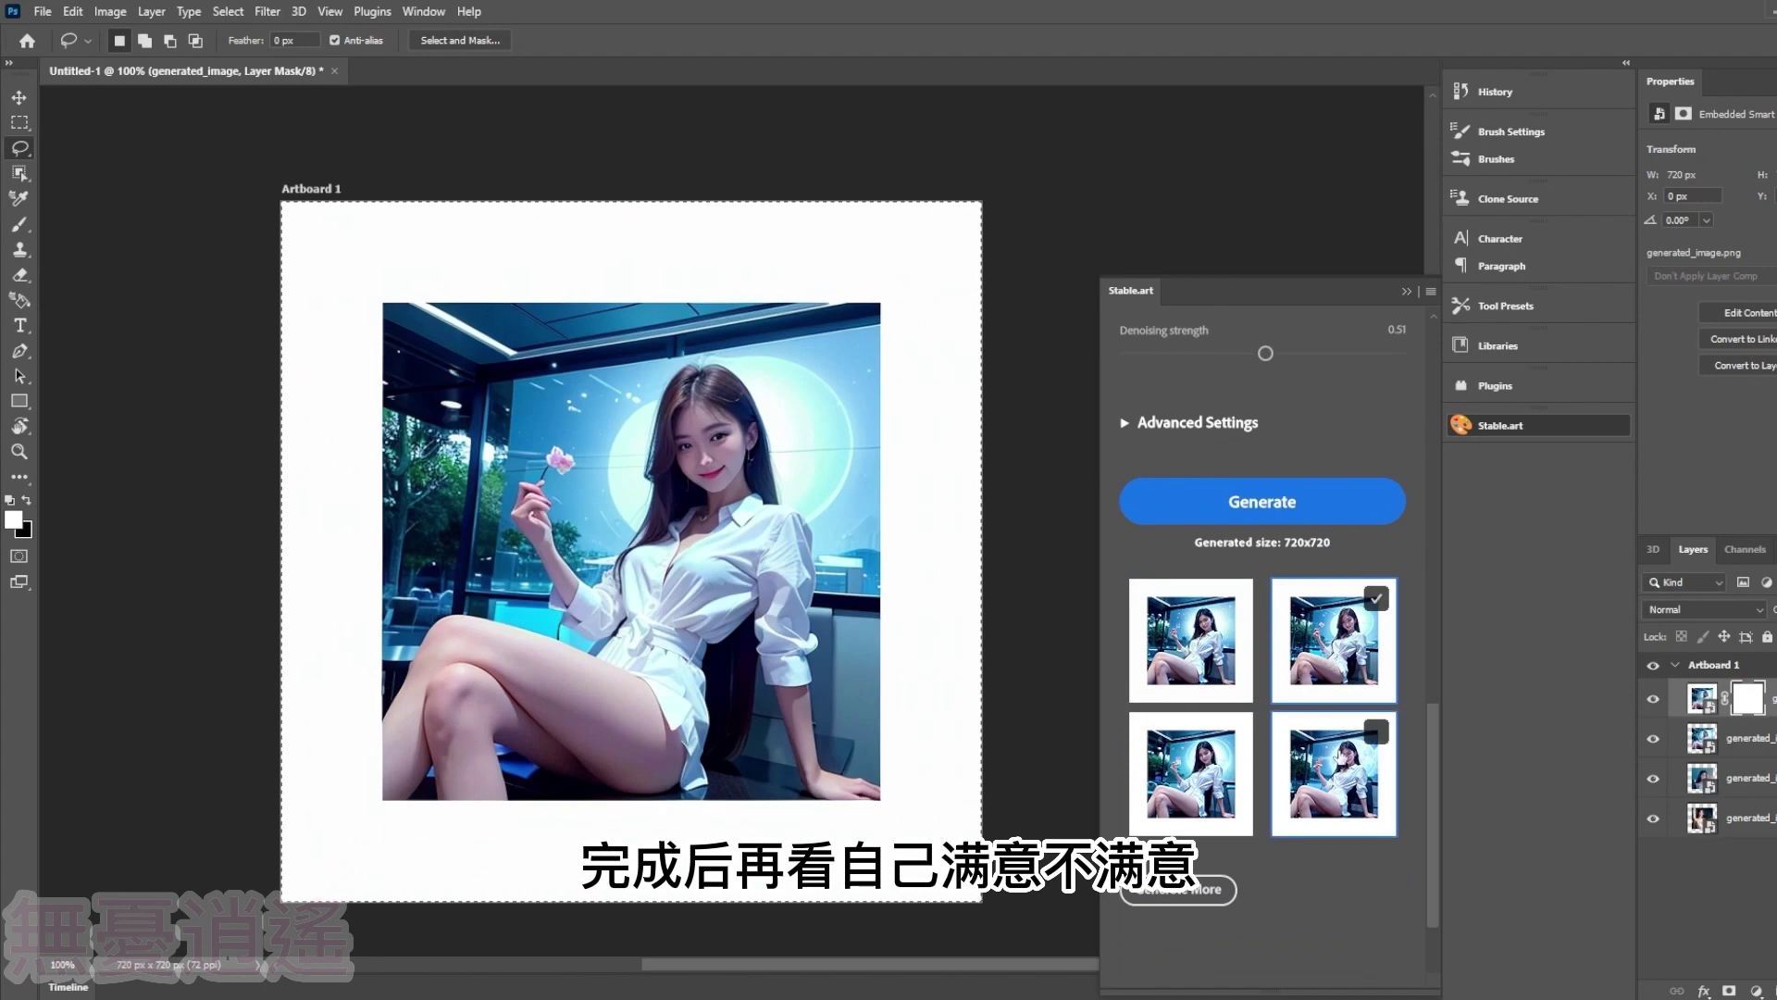
left_click(1178, 888)
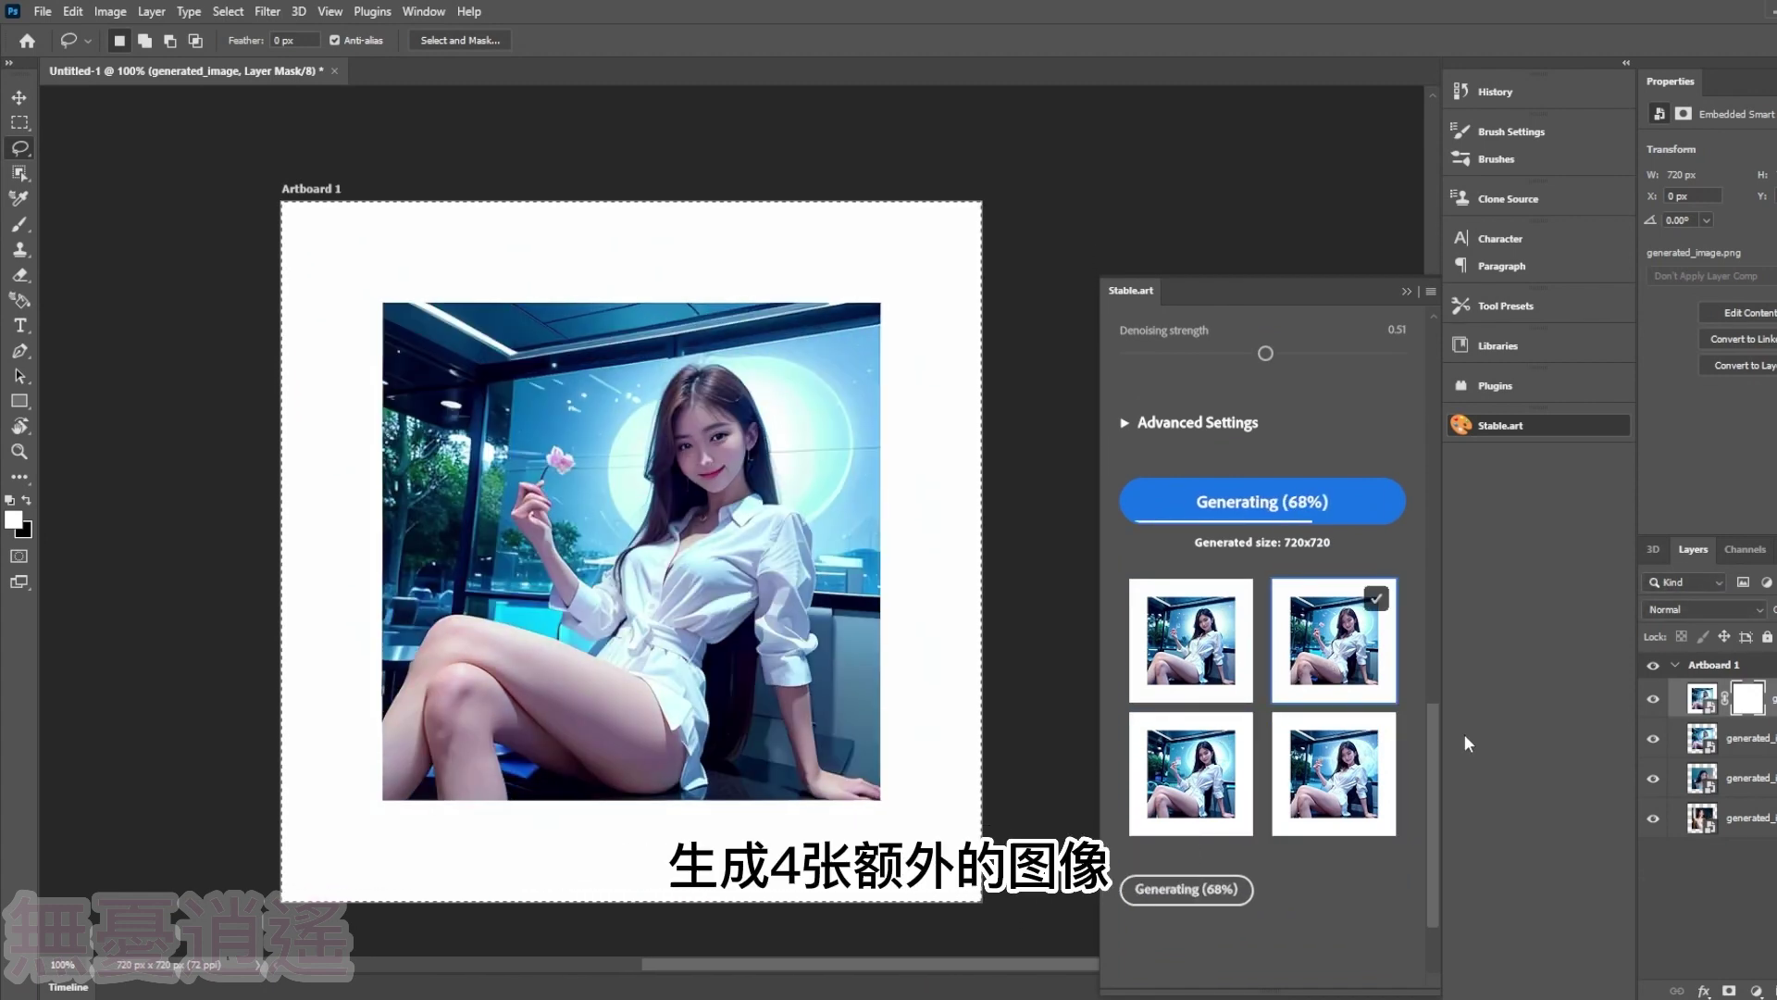
- Compare the city, moon and other variants, settling on the pink-flower-and-moon portrait
left_click(1161, 766)
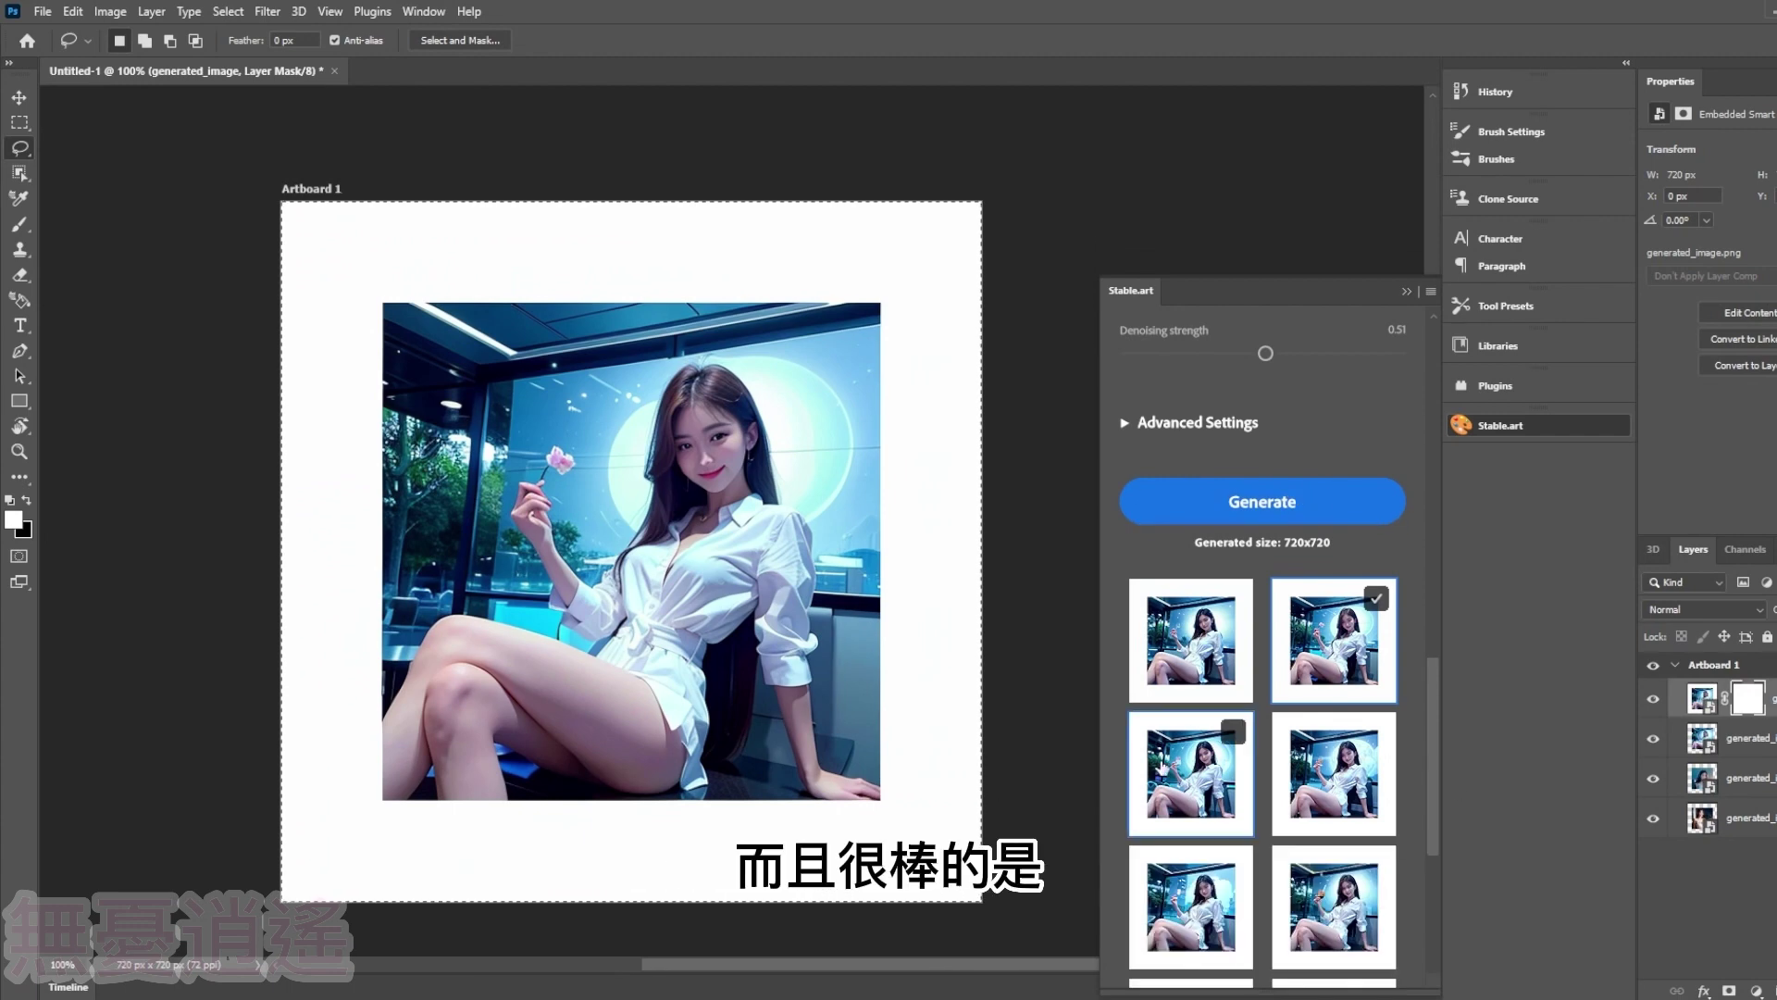
left_click(1334, 772)
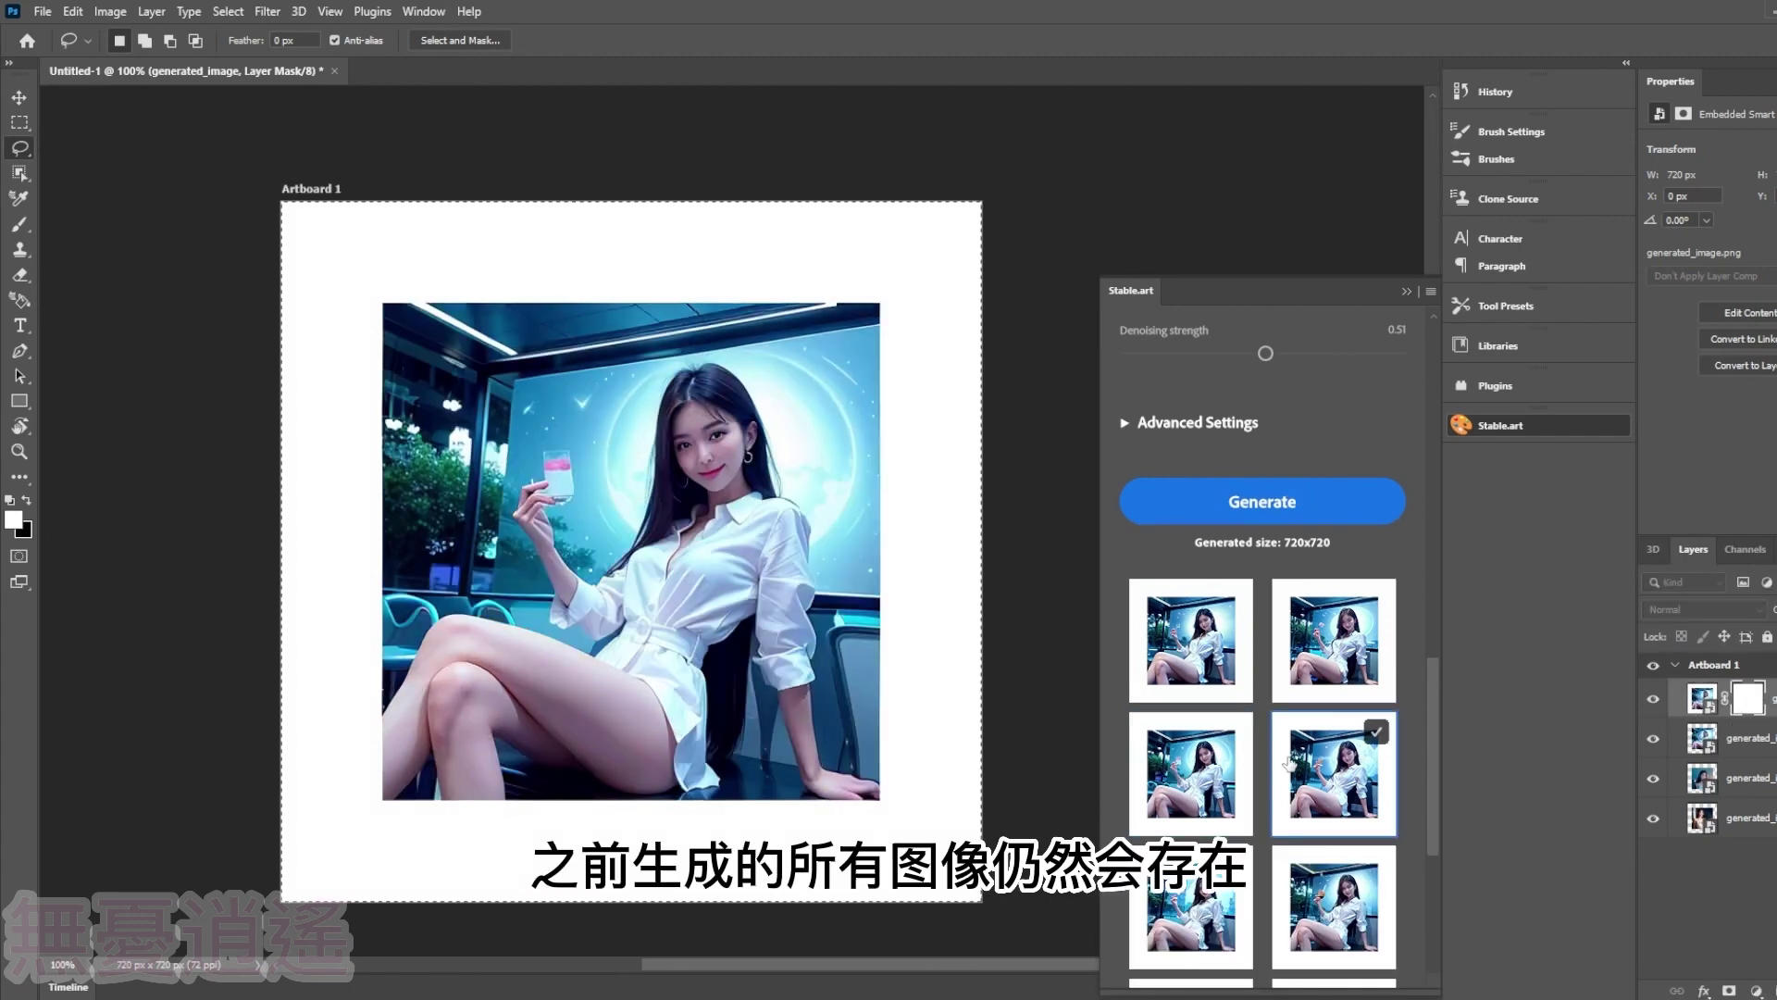
left_click(1334, 907)
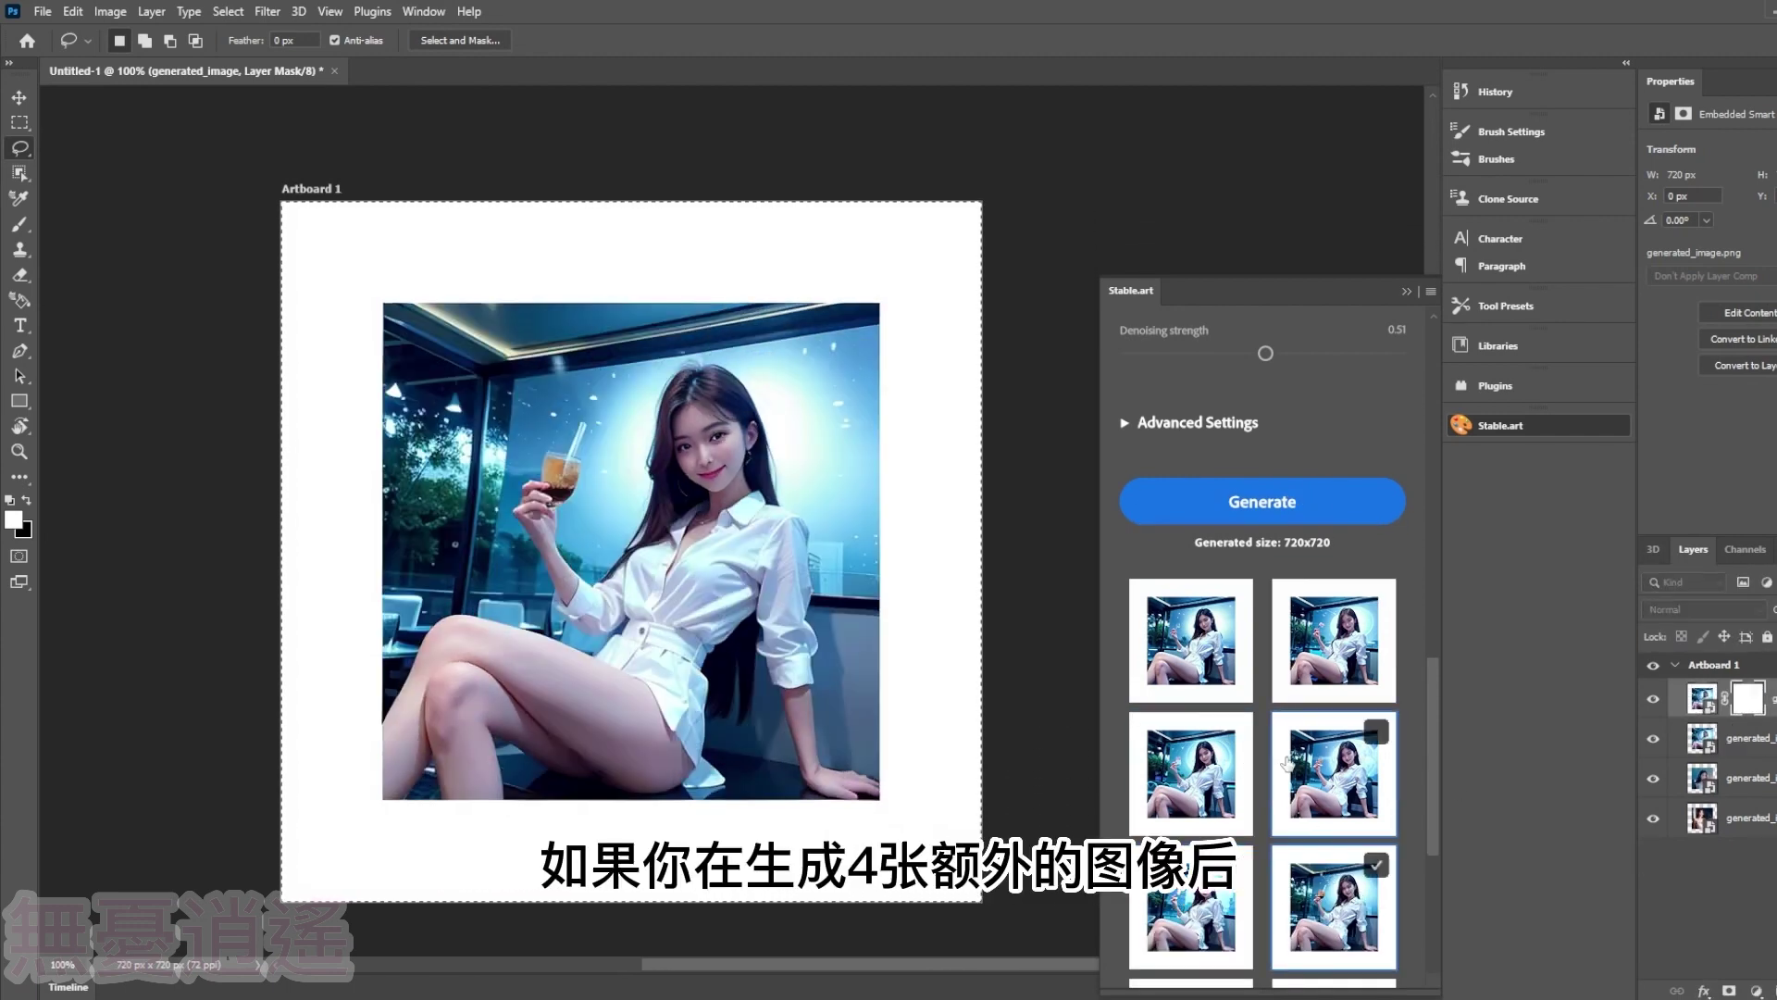
scroll(1287, 761, "down", 2)
left_click(1235, 925)
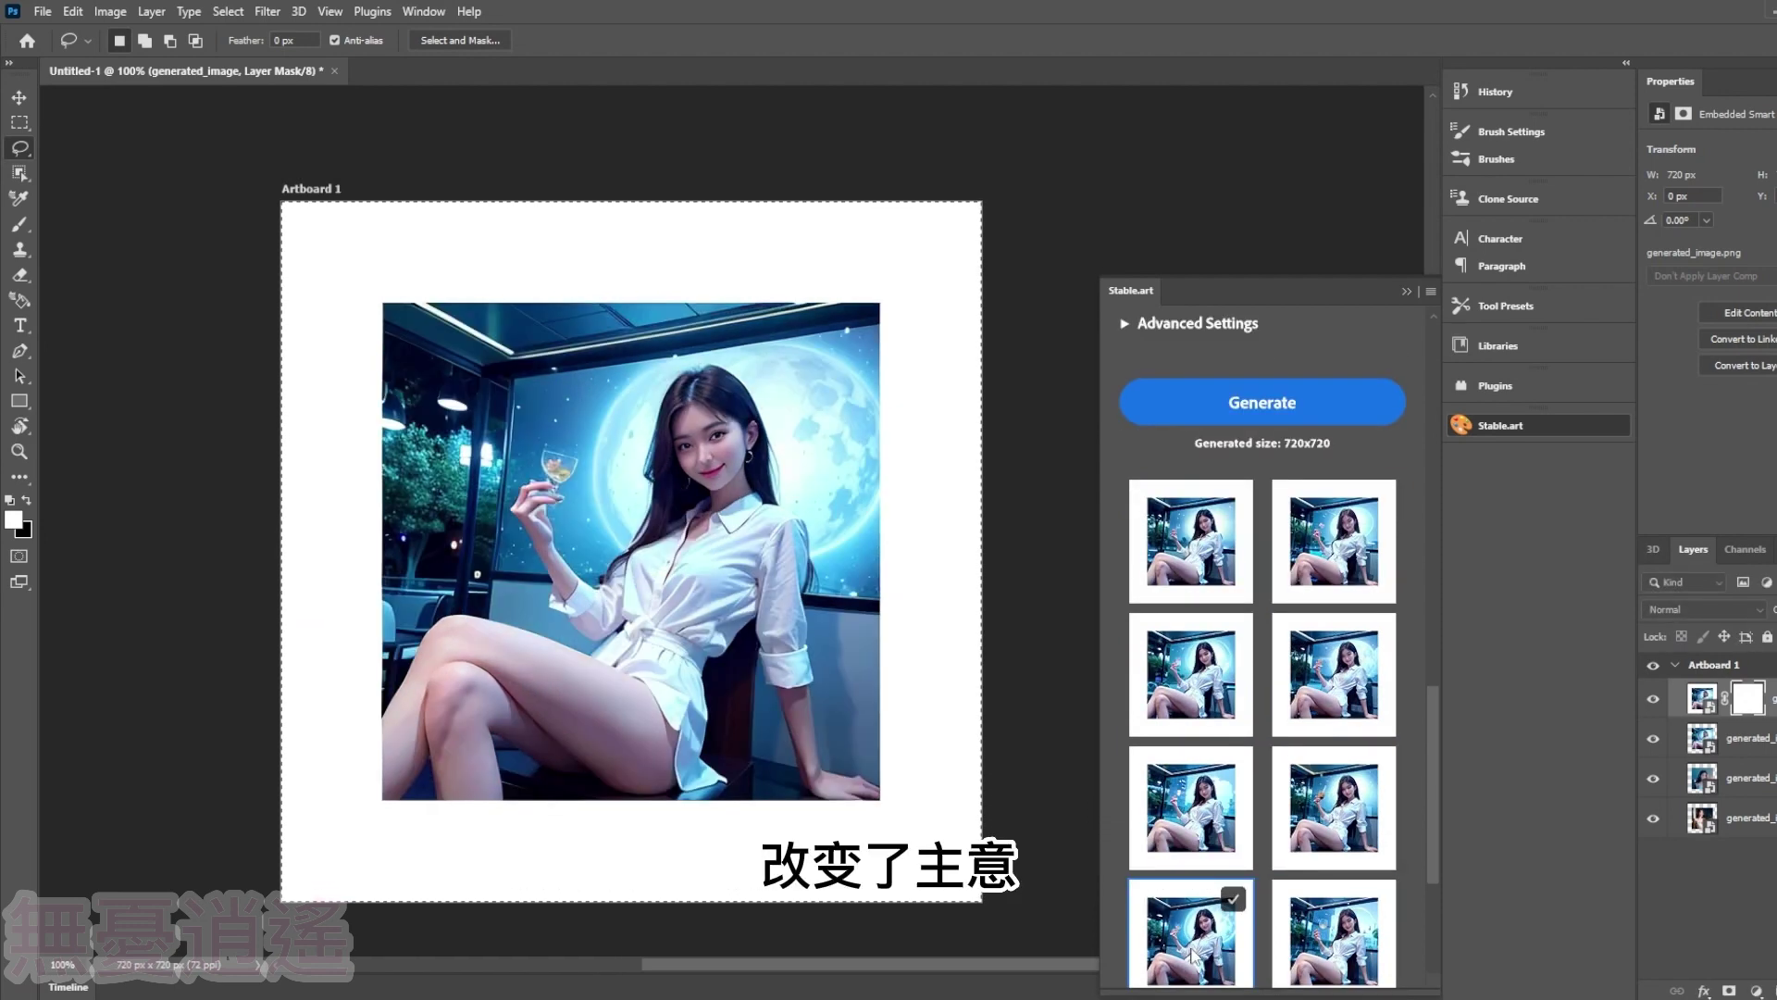
left_click(1287, 921)
scroll(1275, 770, "down", 4)
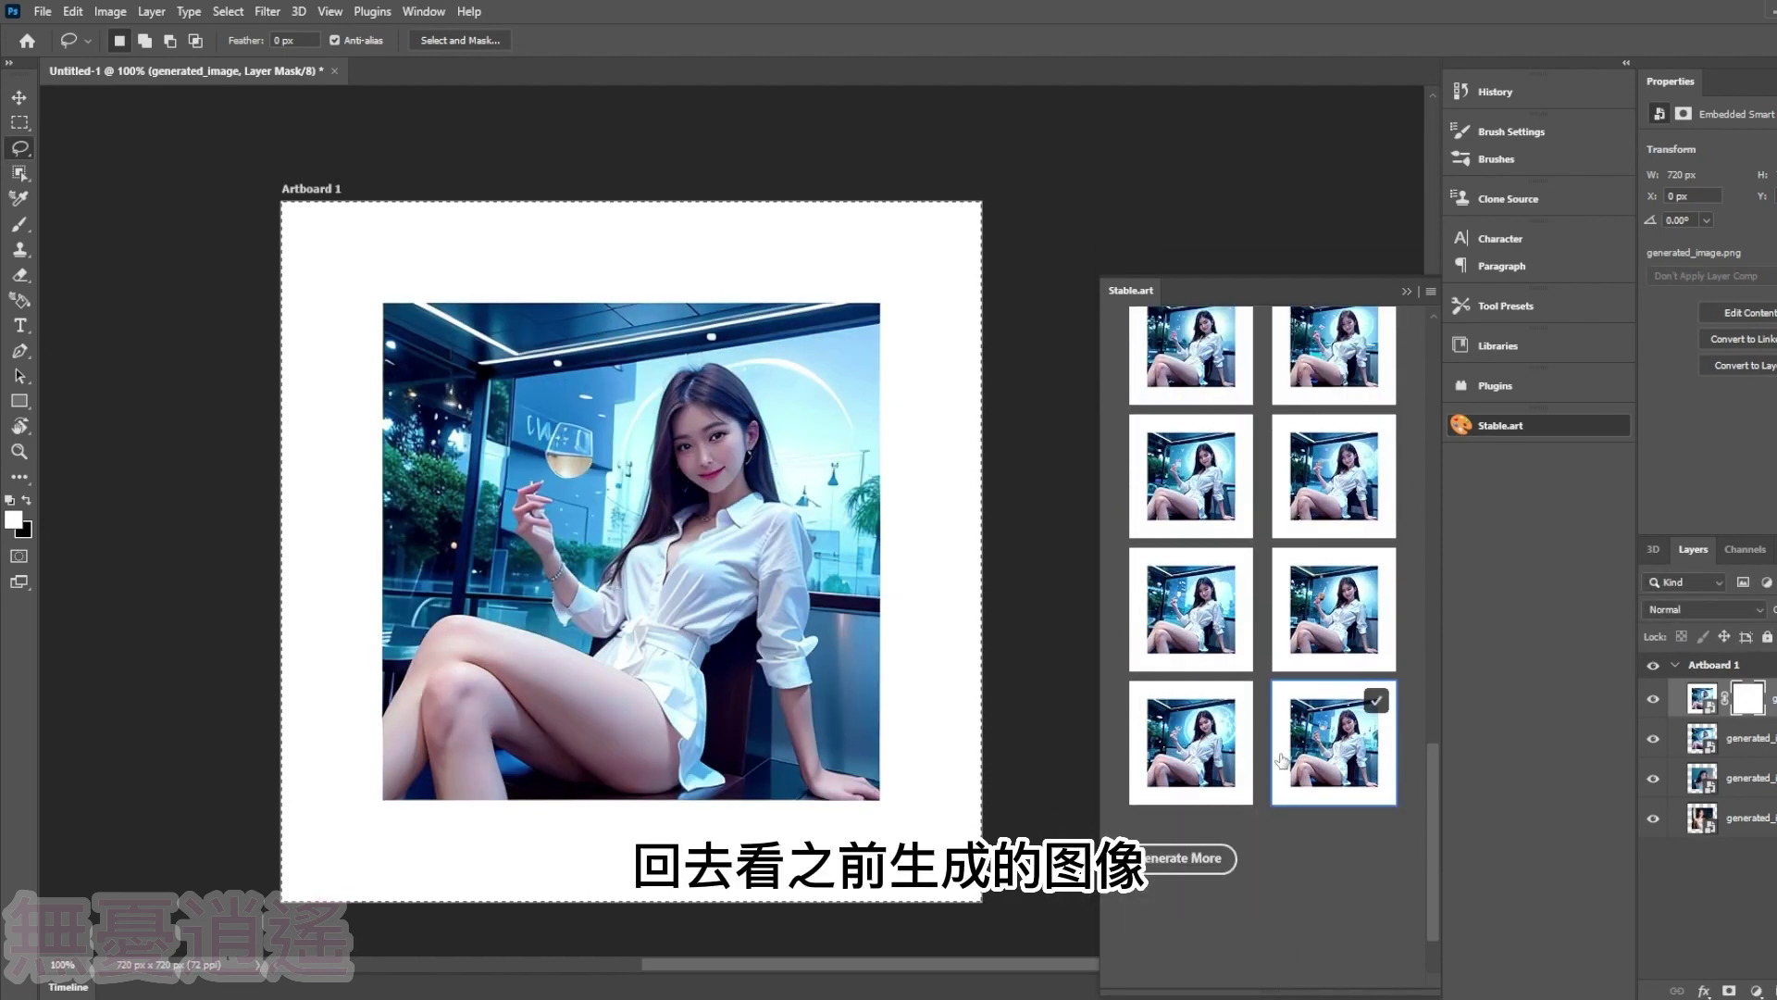
scroll(1276, 770, "up", 4)
left_click(1333, 674)
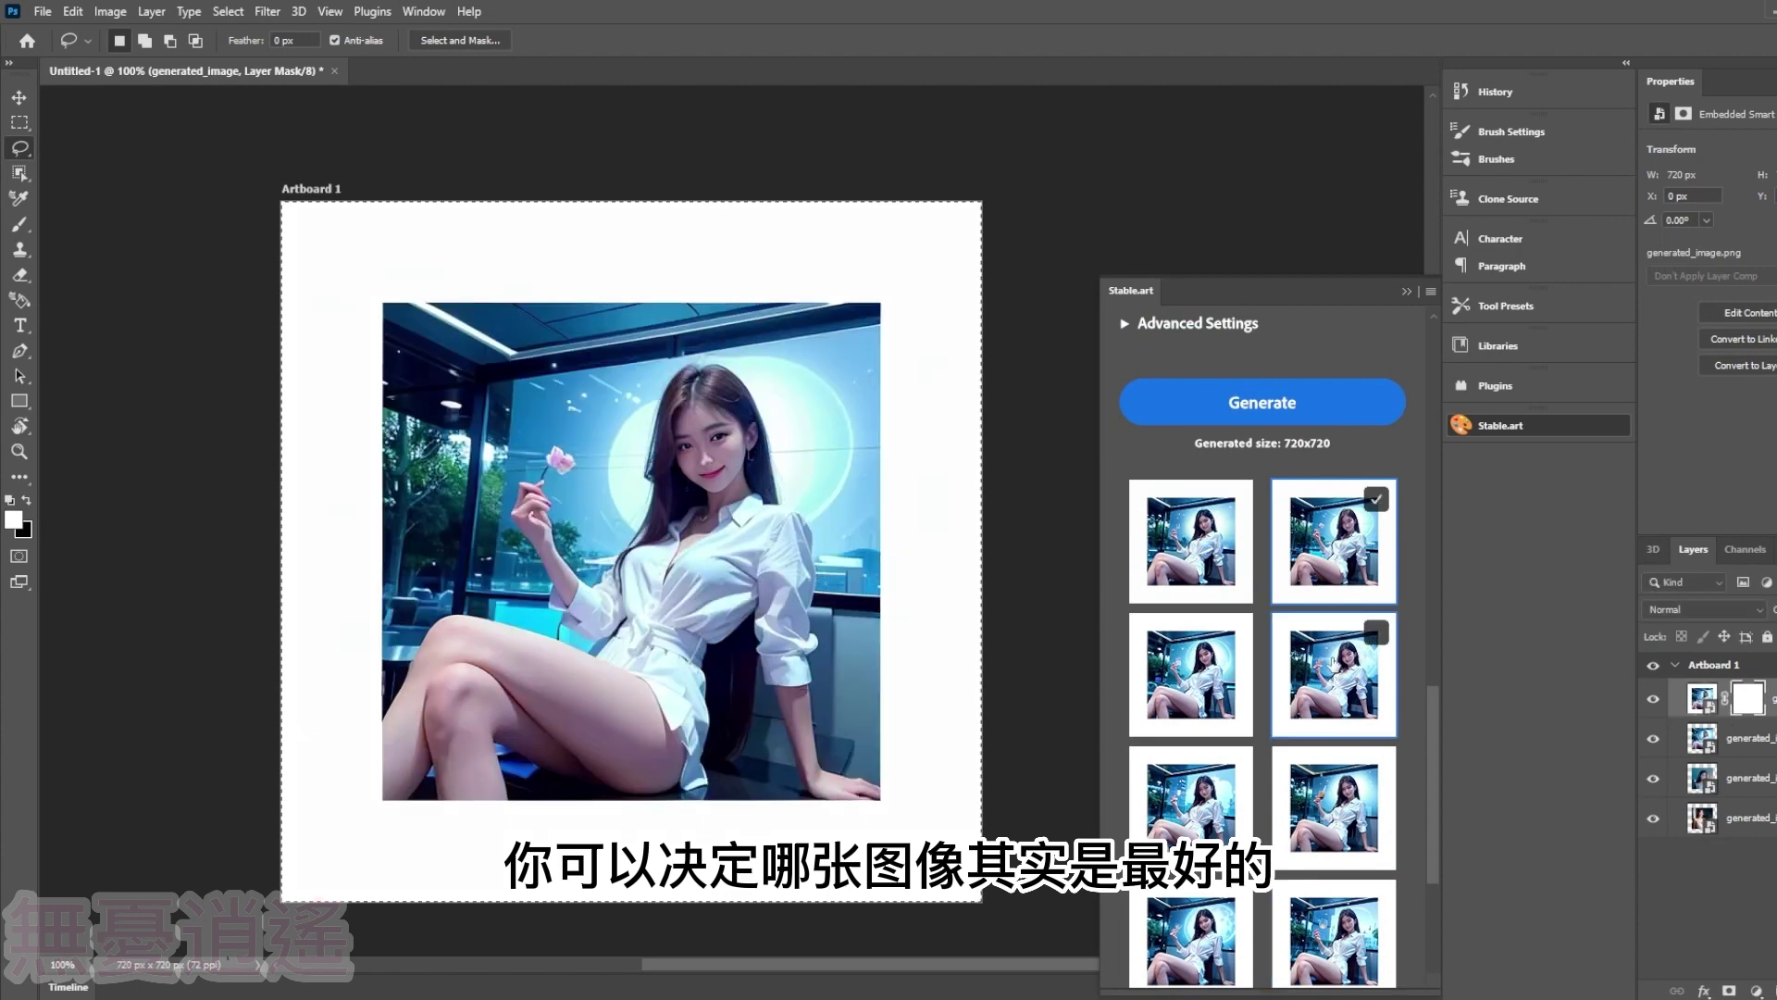
left_click(1333, 542)
left_click(1236, 578)
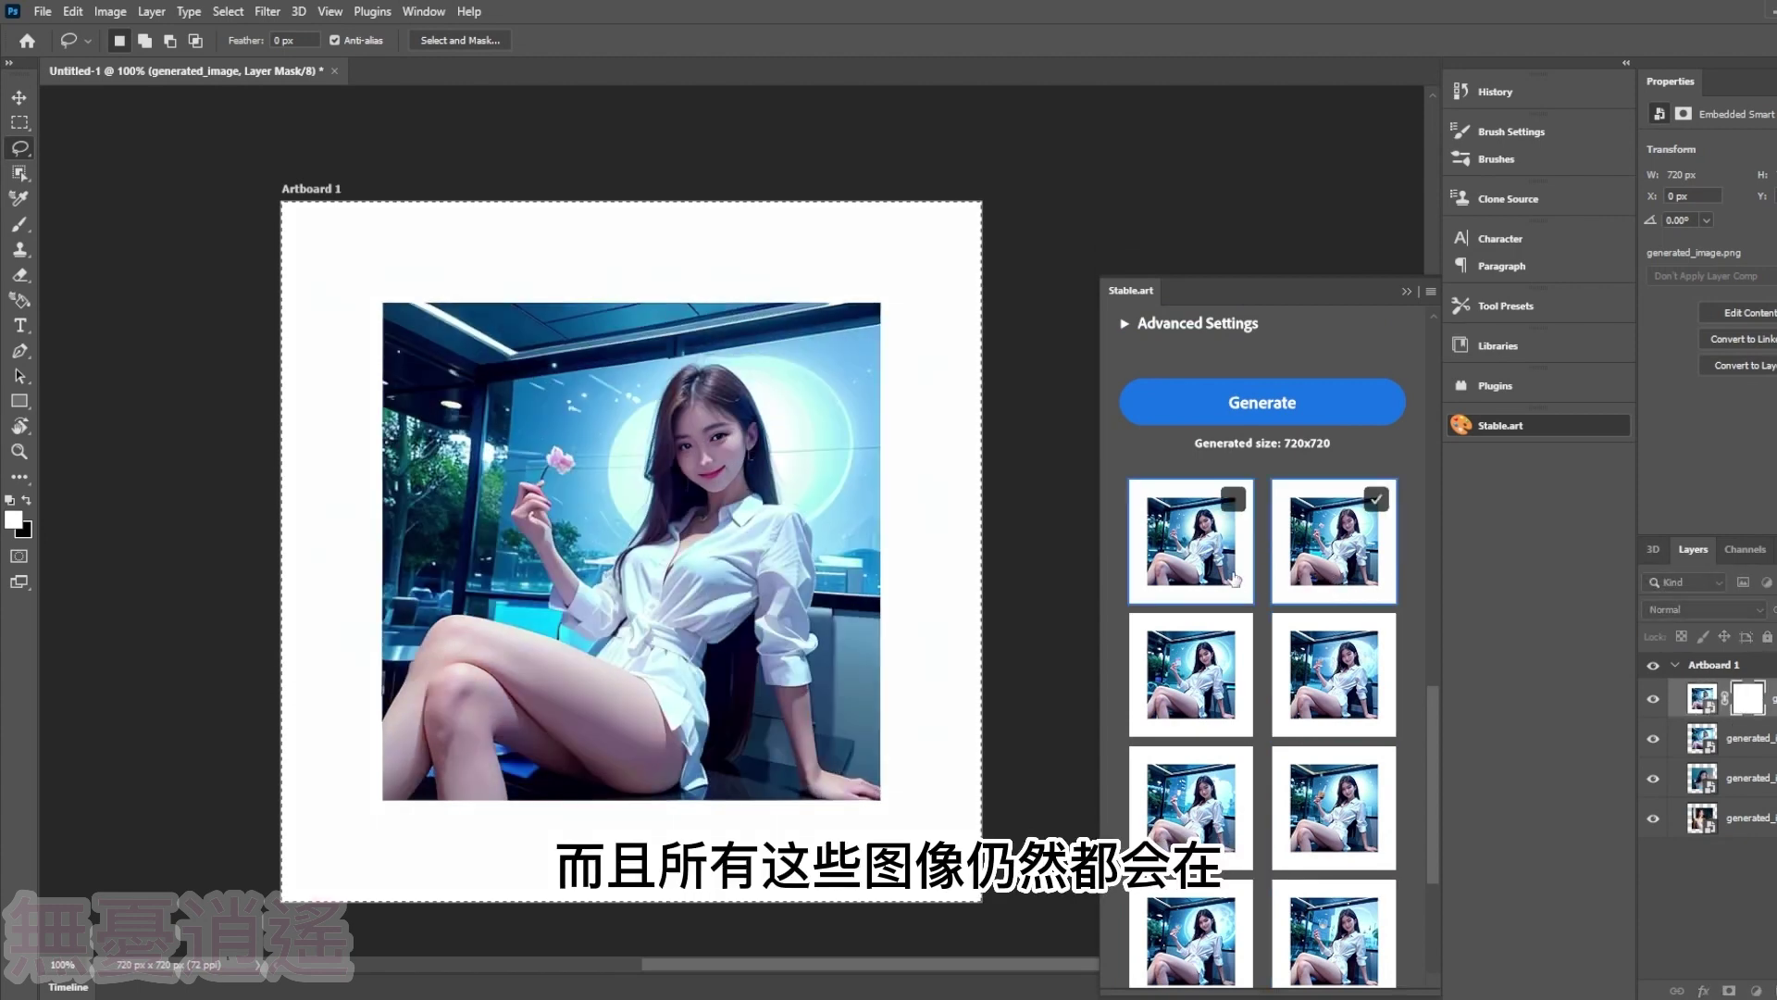
left_click(1332, 541)
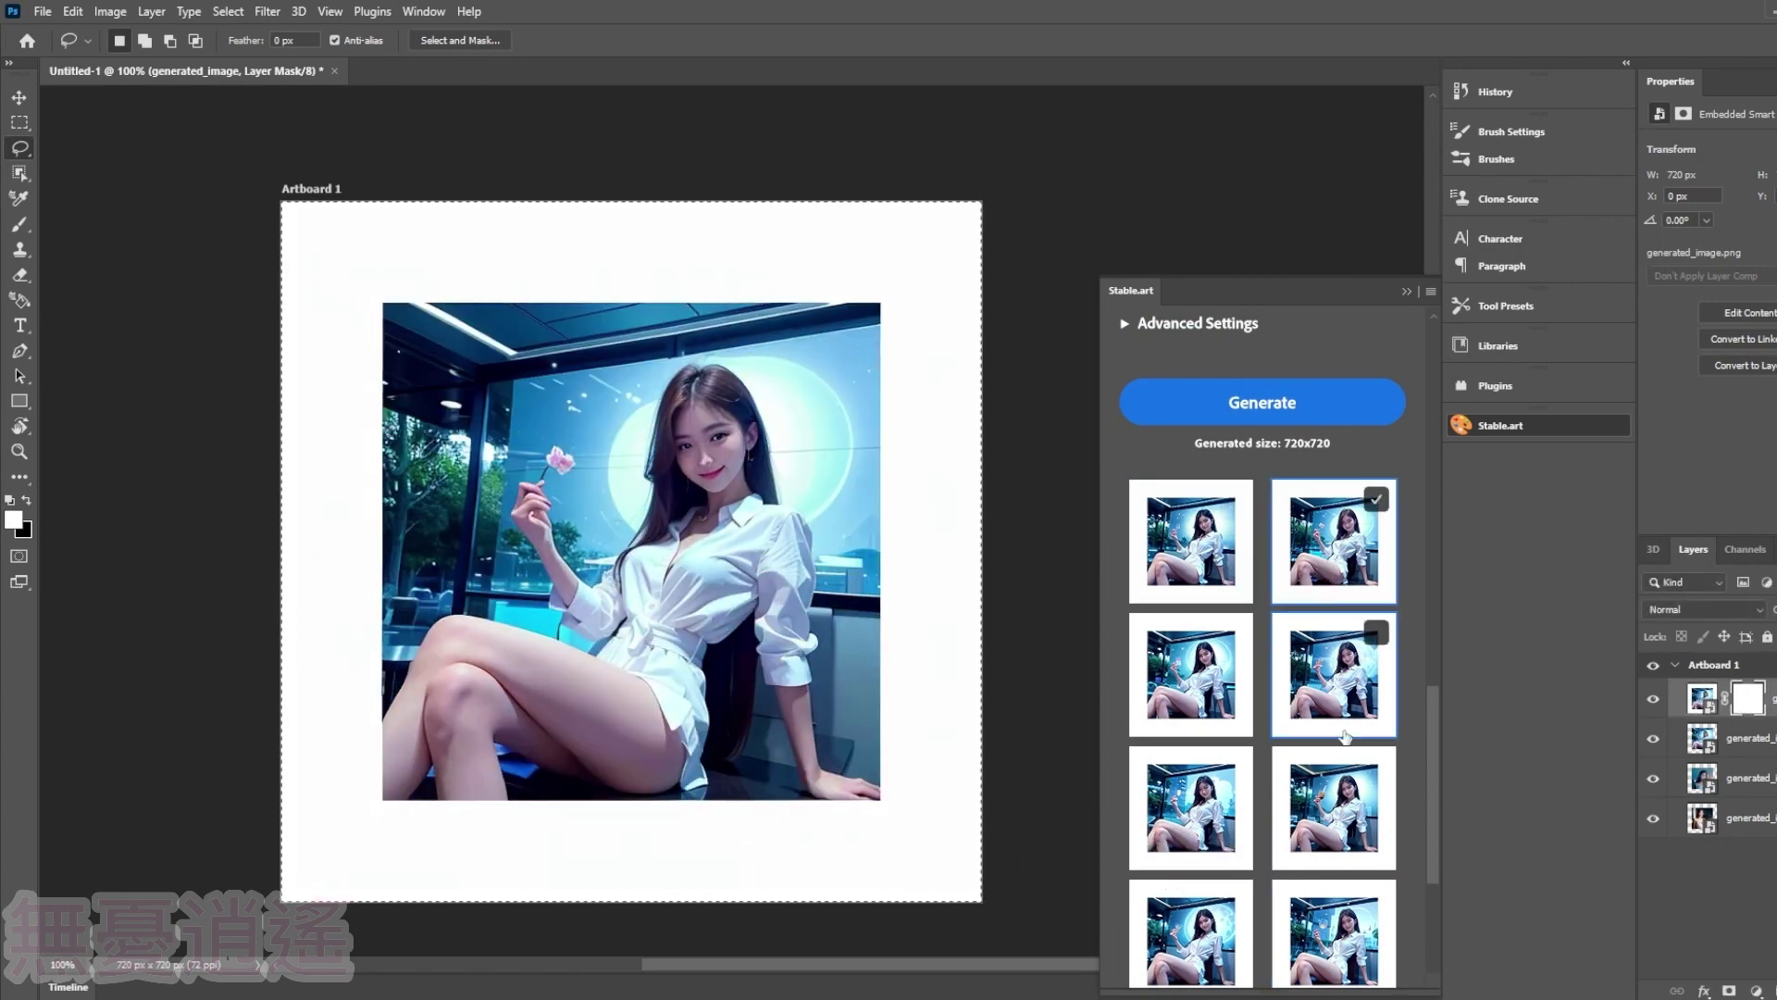
- Zoom in, lasso the woman's face and inpaint a new face inside it
key("ctrl+plus")
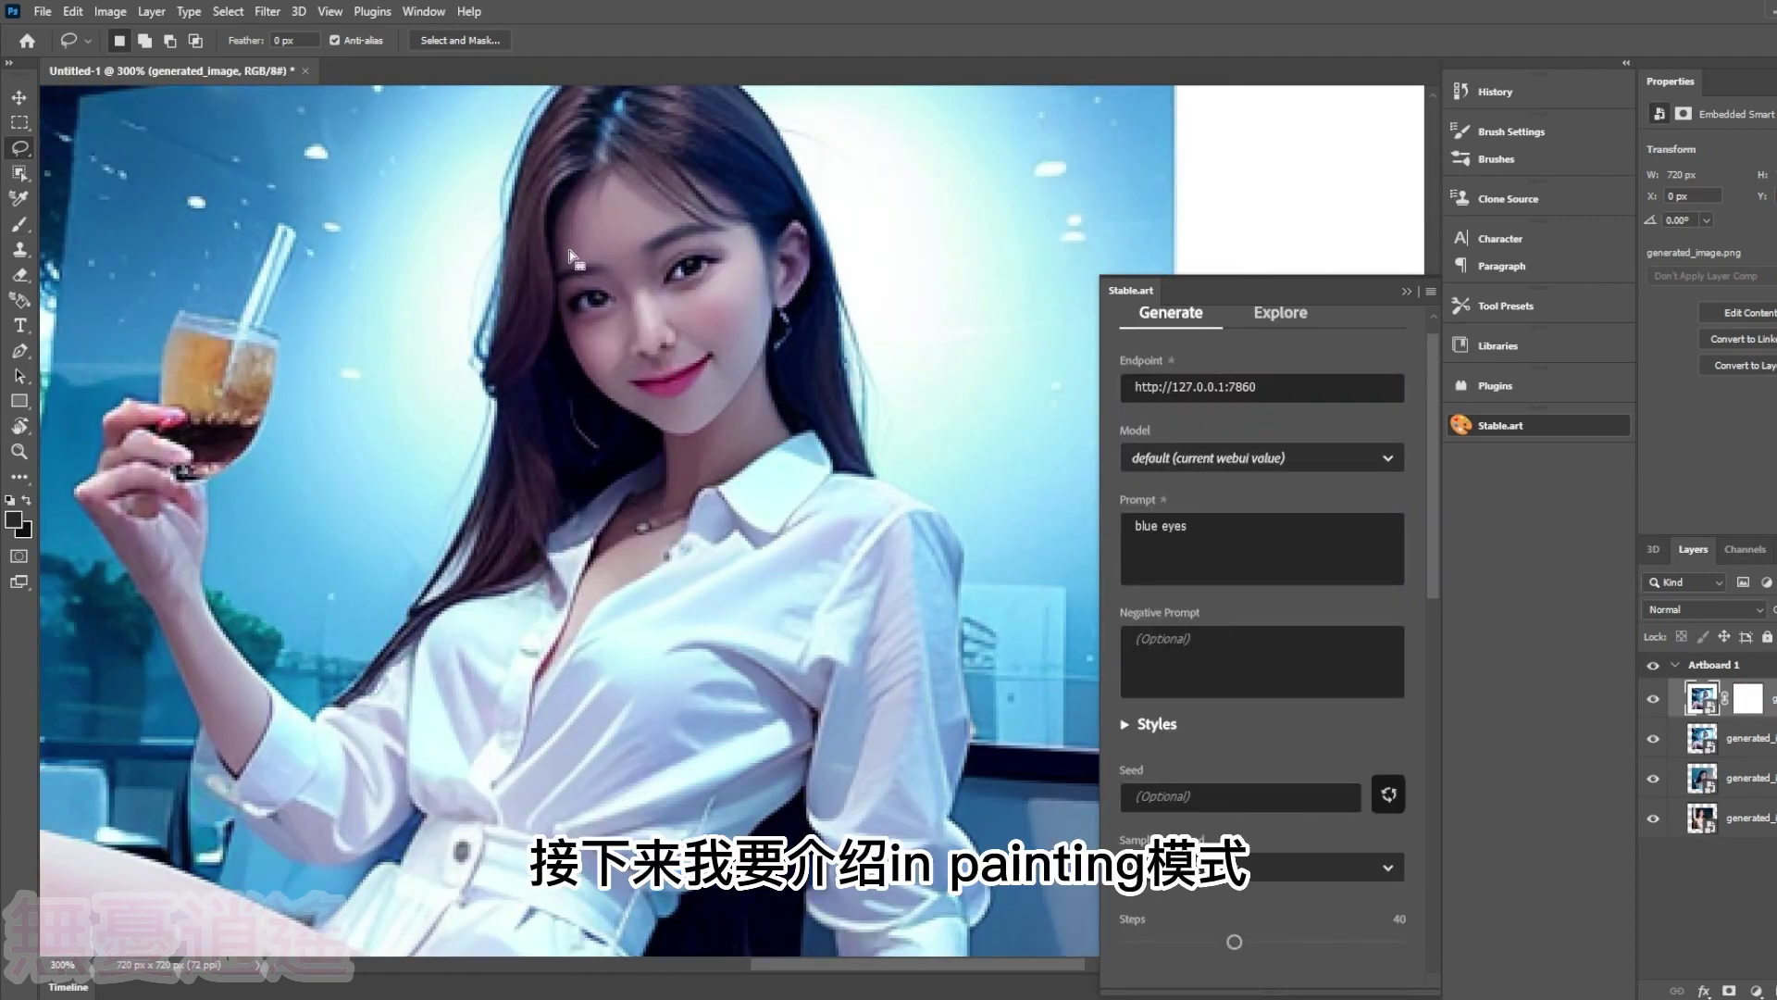
left_click_drag(568, 256, 572, 314)
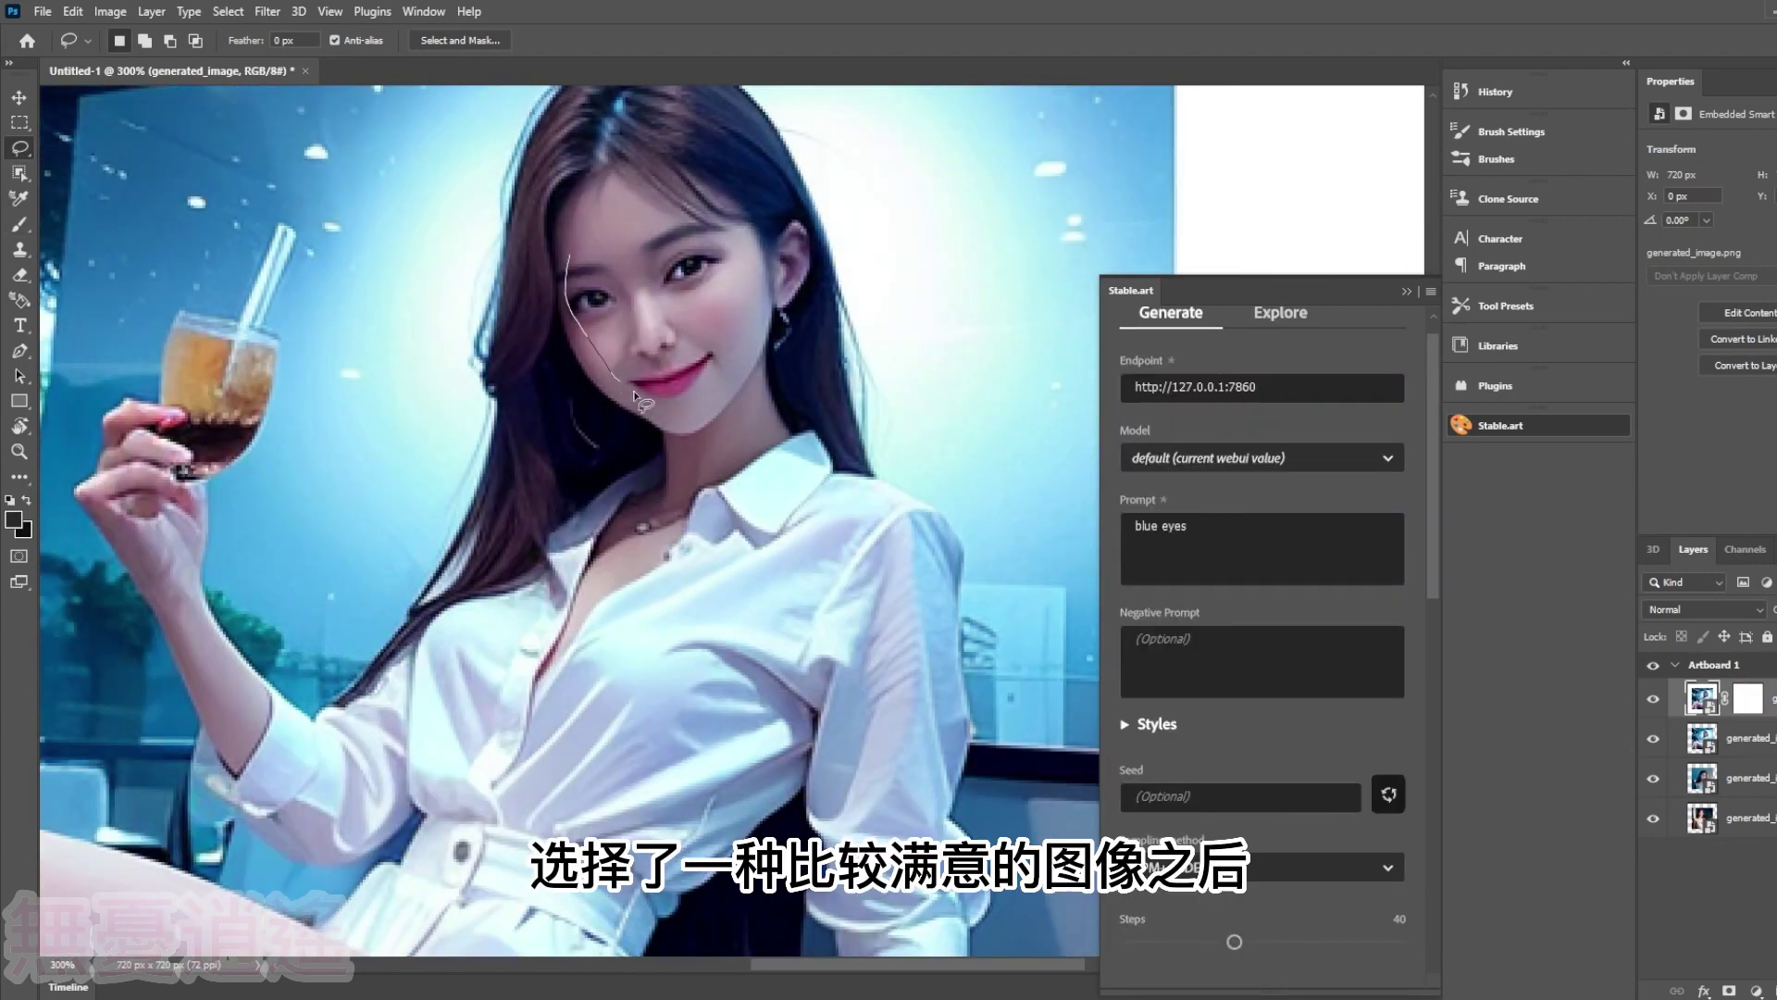
left_click_drag(663, 238, 566, 244)
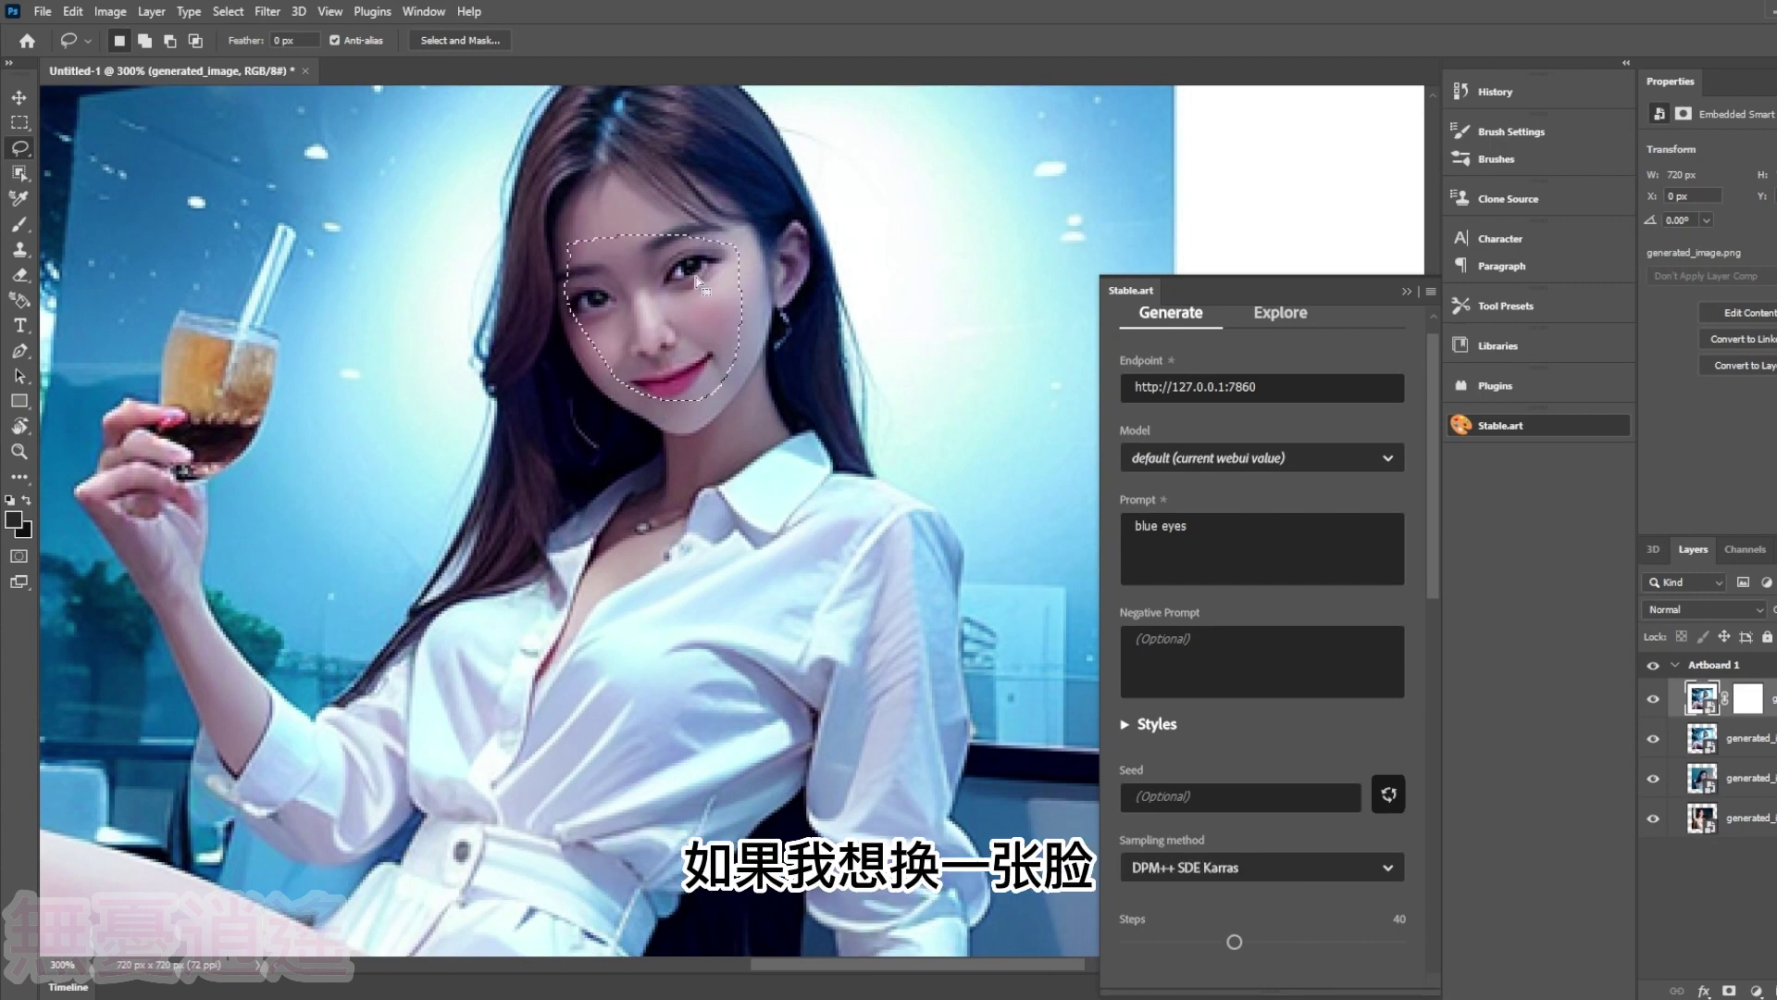
left_click_drag(1430, 529, 1433, 689)
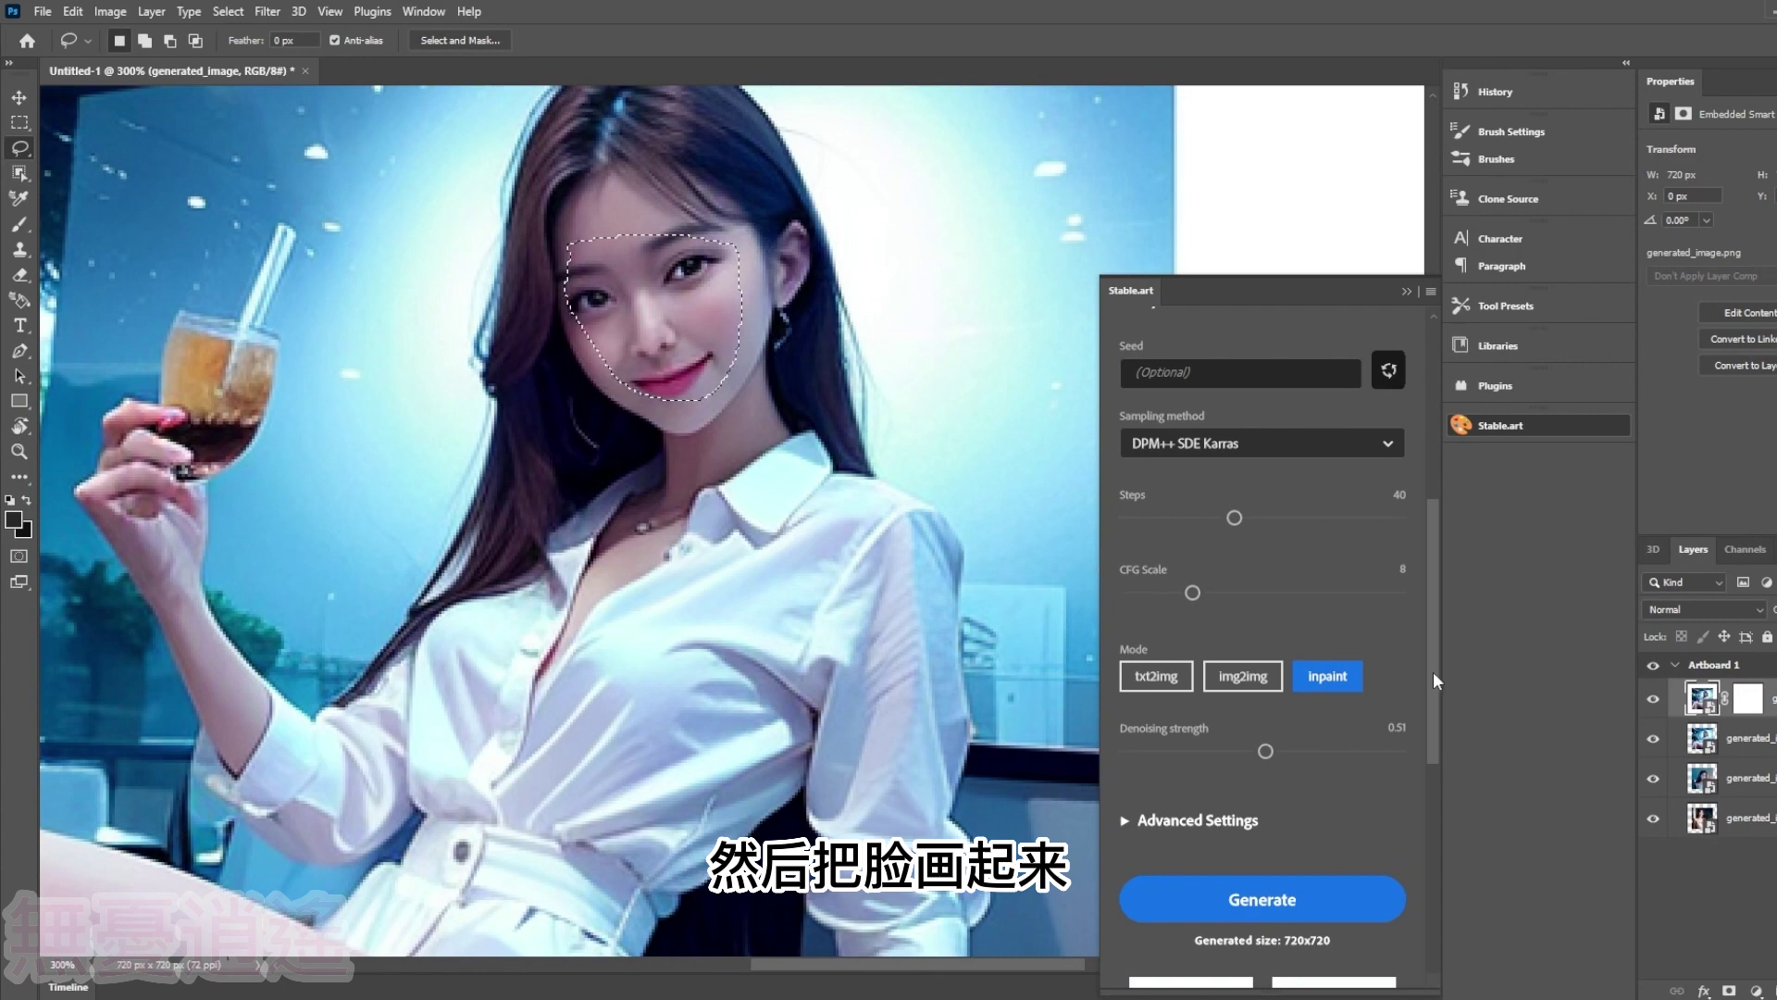
left_click_drag(1432, 679, 1430, 536)
scroll(1264, 475, "down", 5)
left_click(1261, 931)
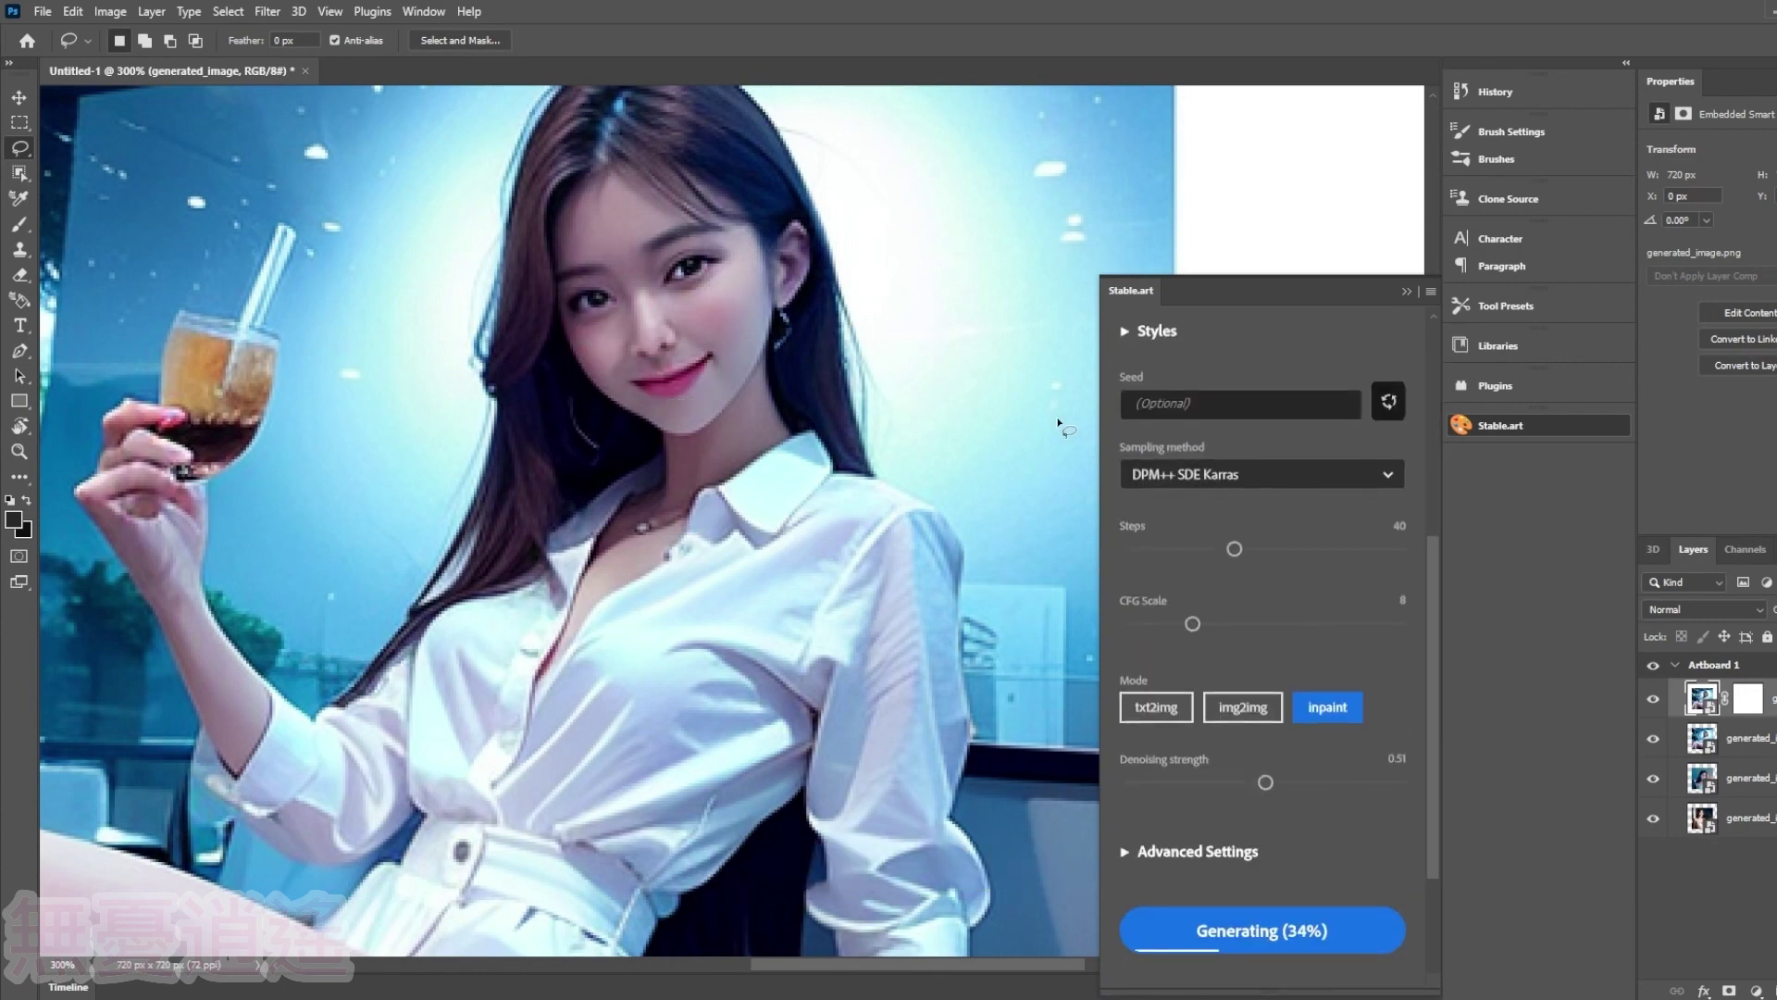
- Try the first inpainted faces, generate more, and settle on the bottom-right face variation
scroll(1435, 703, "down", 3)
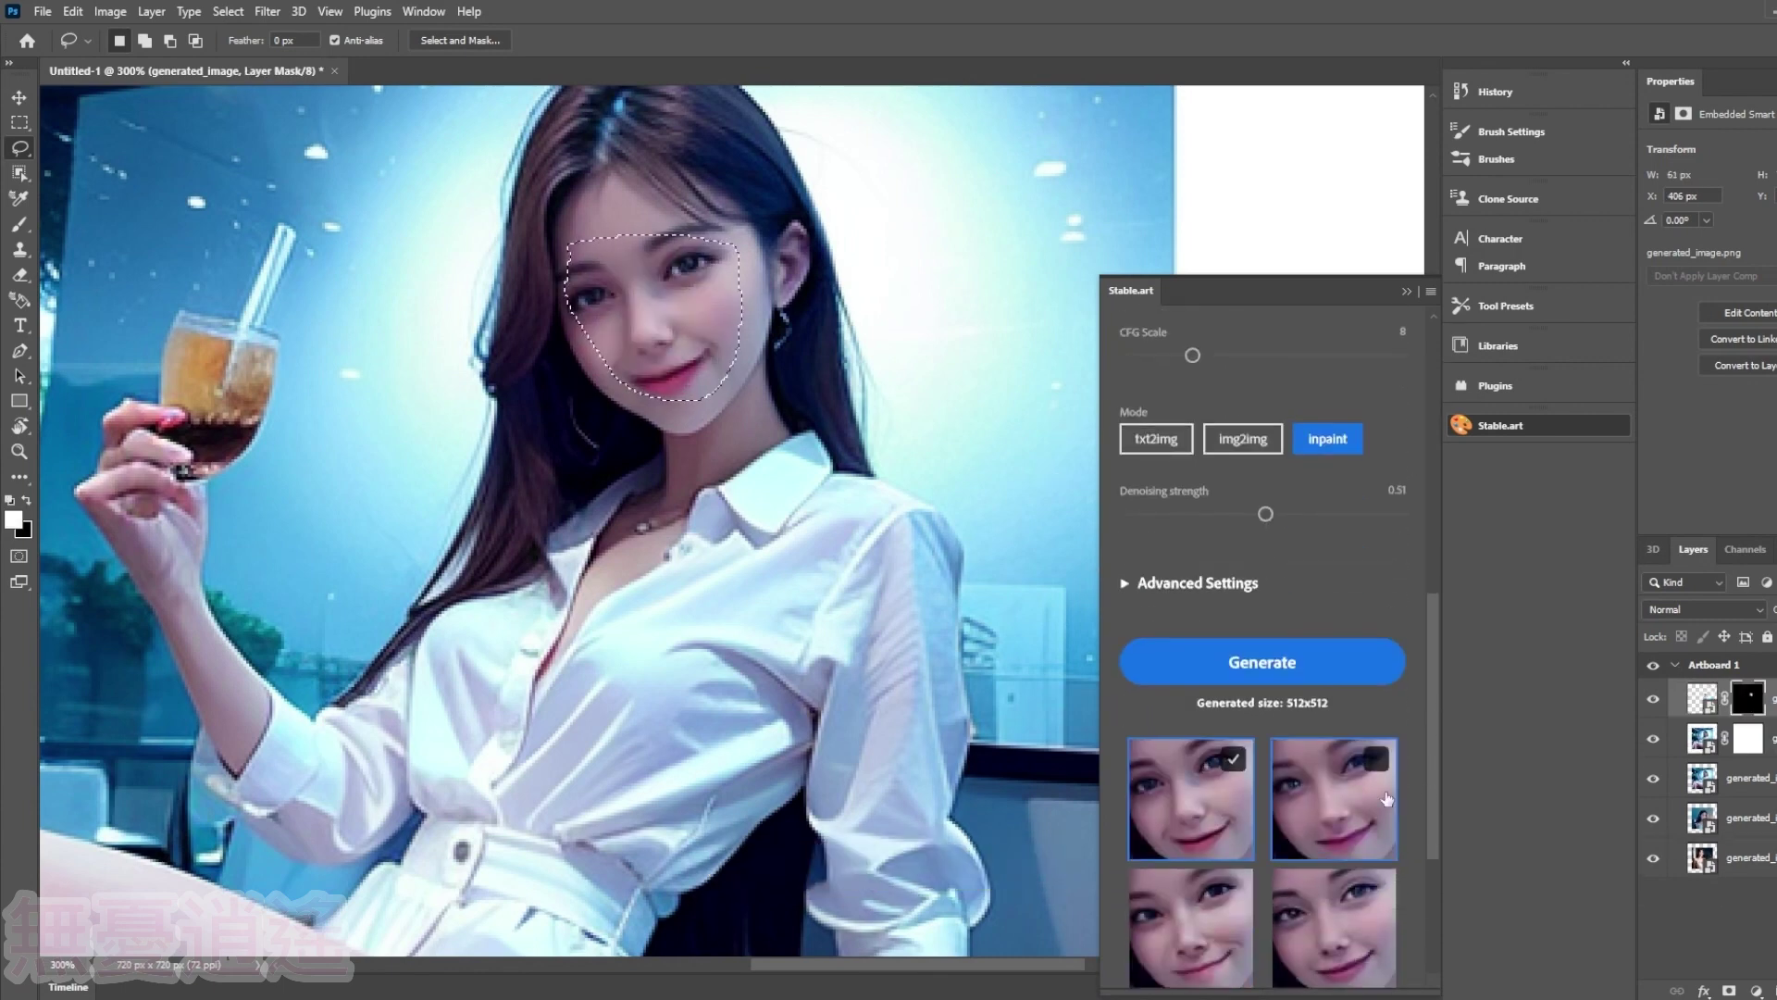
left_click(1373, 801)
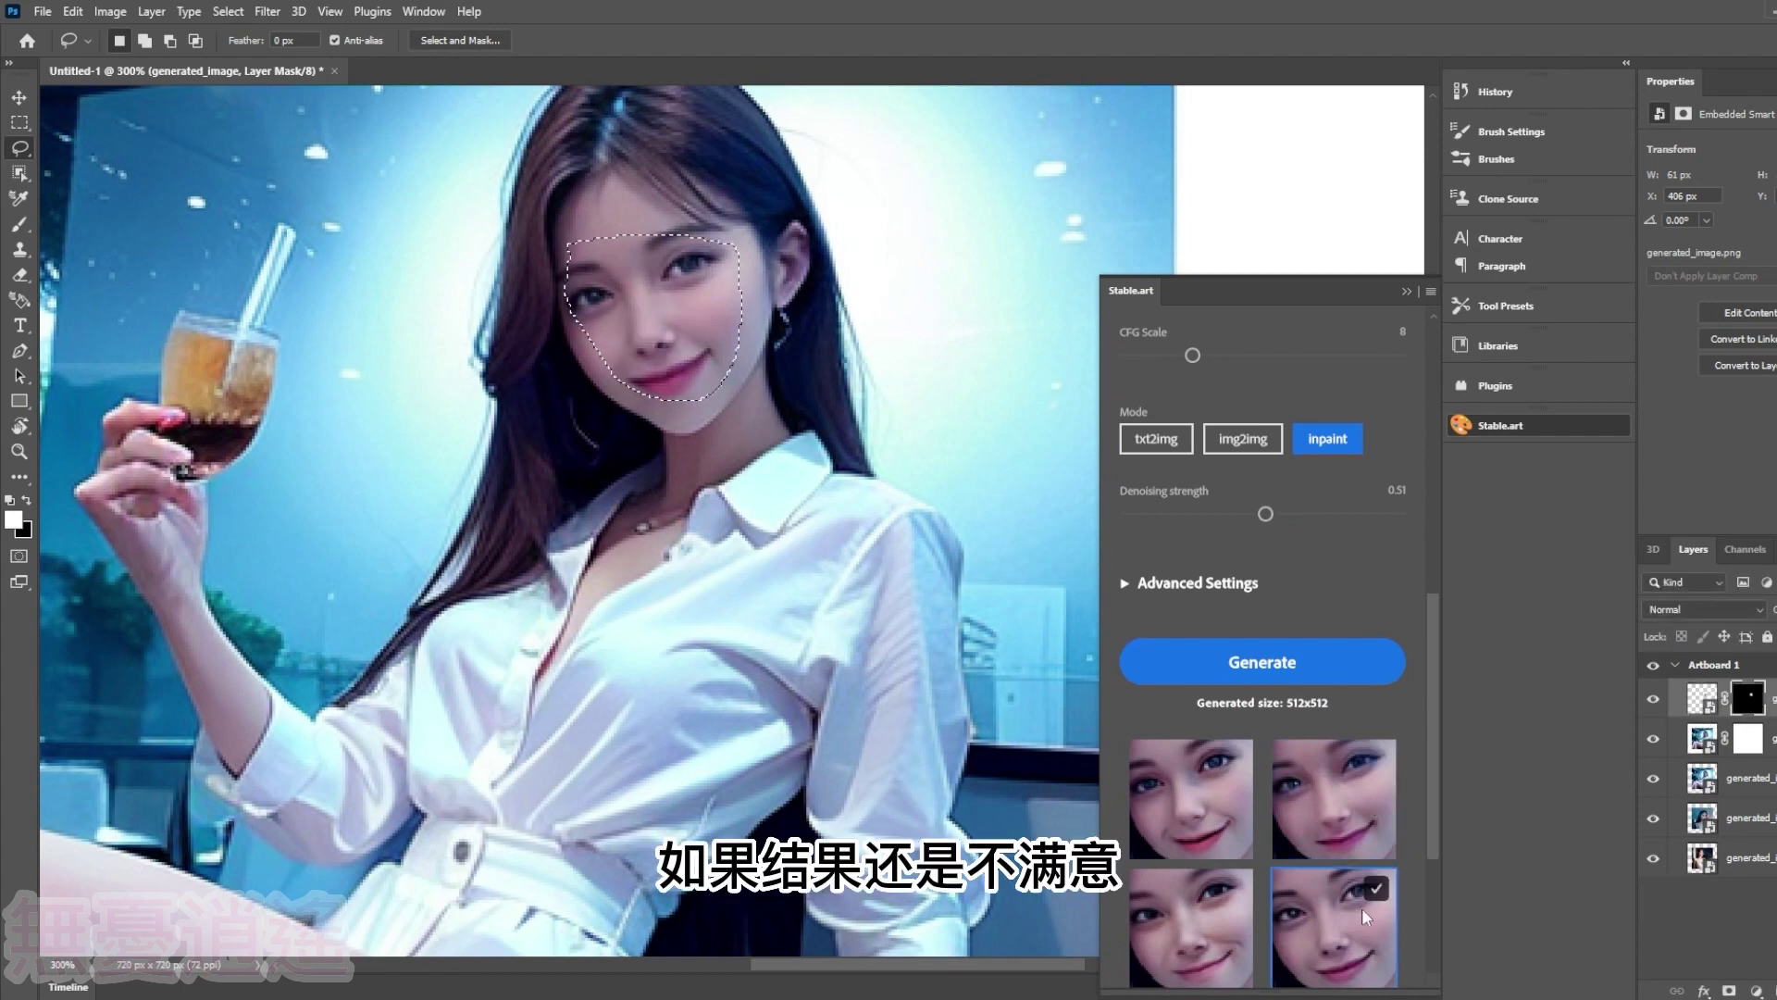
left_click(1223, 962)
left_click(1212, 805)
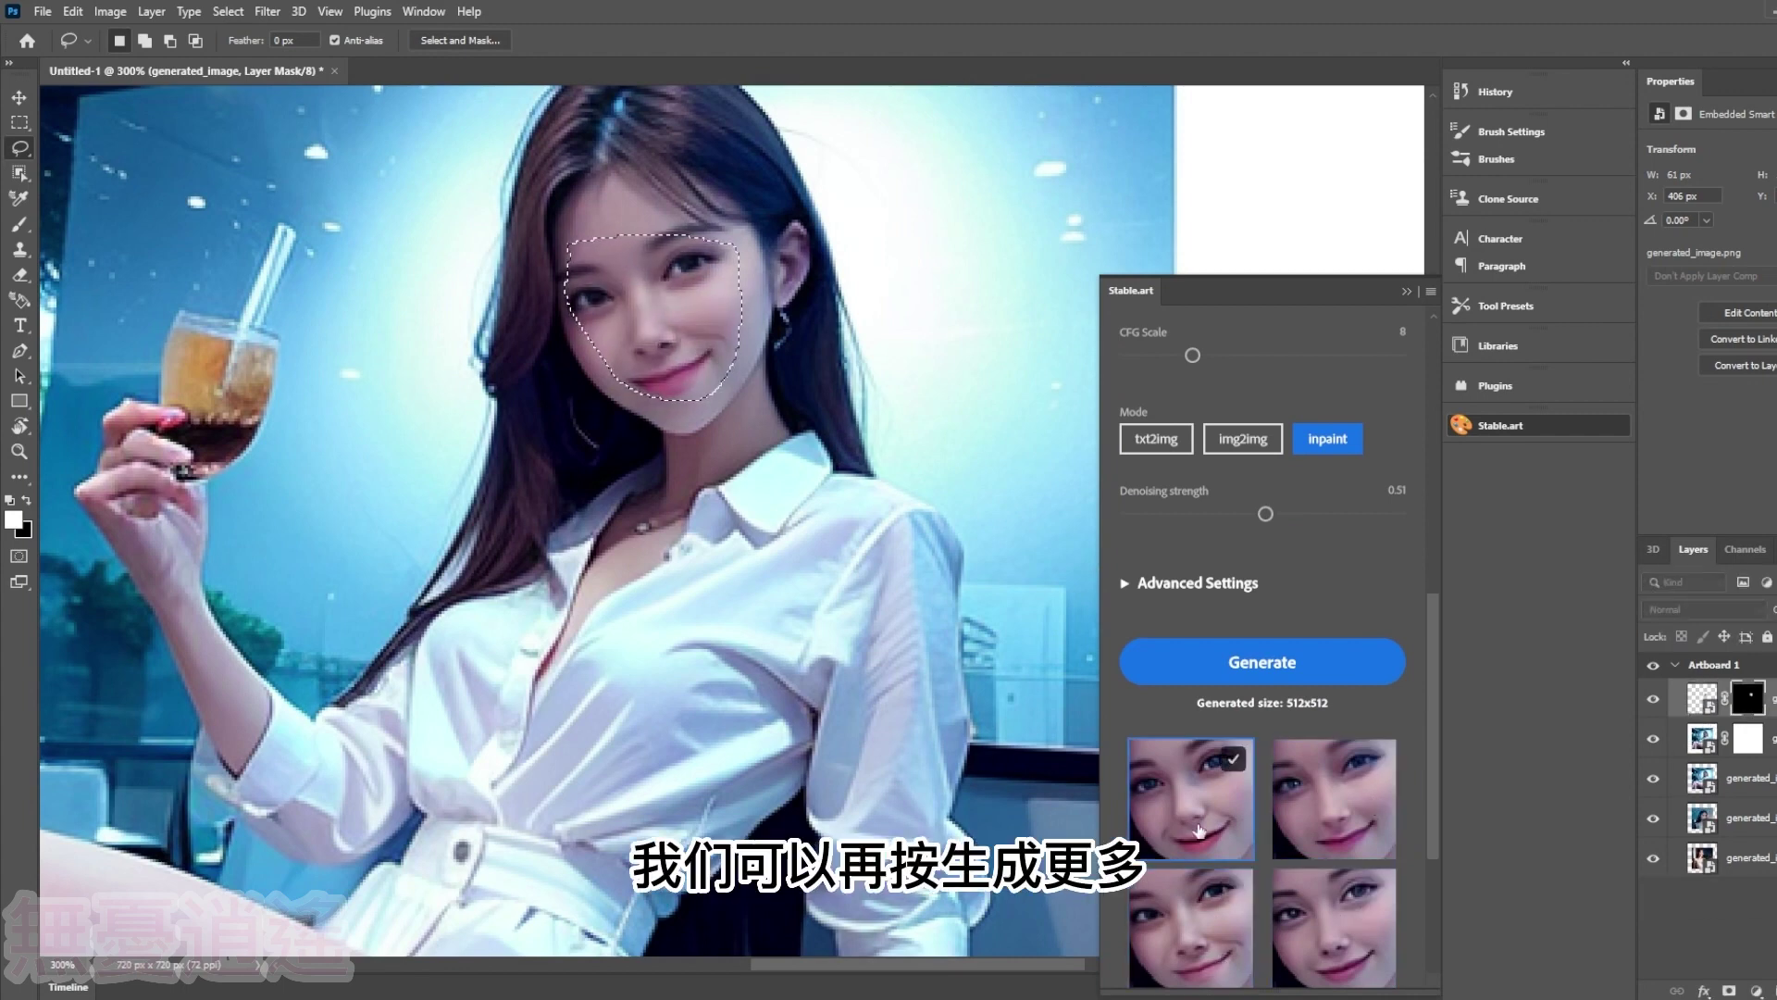
scroll(1231, 862, "down", 3)
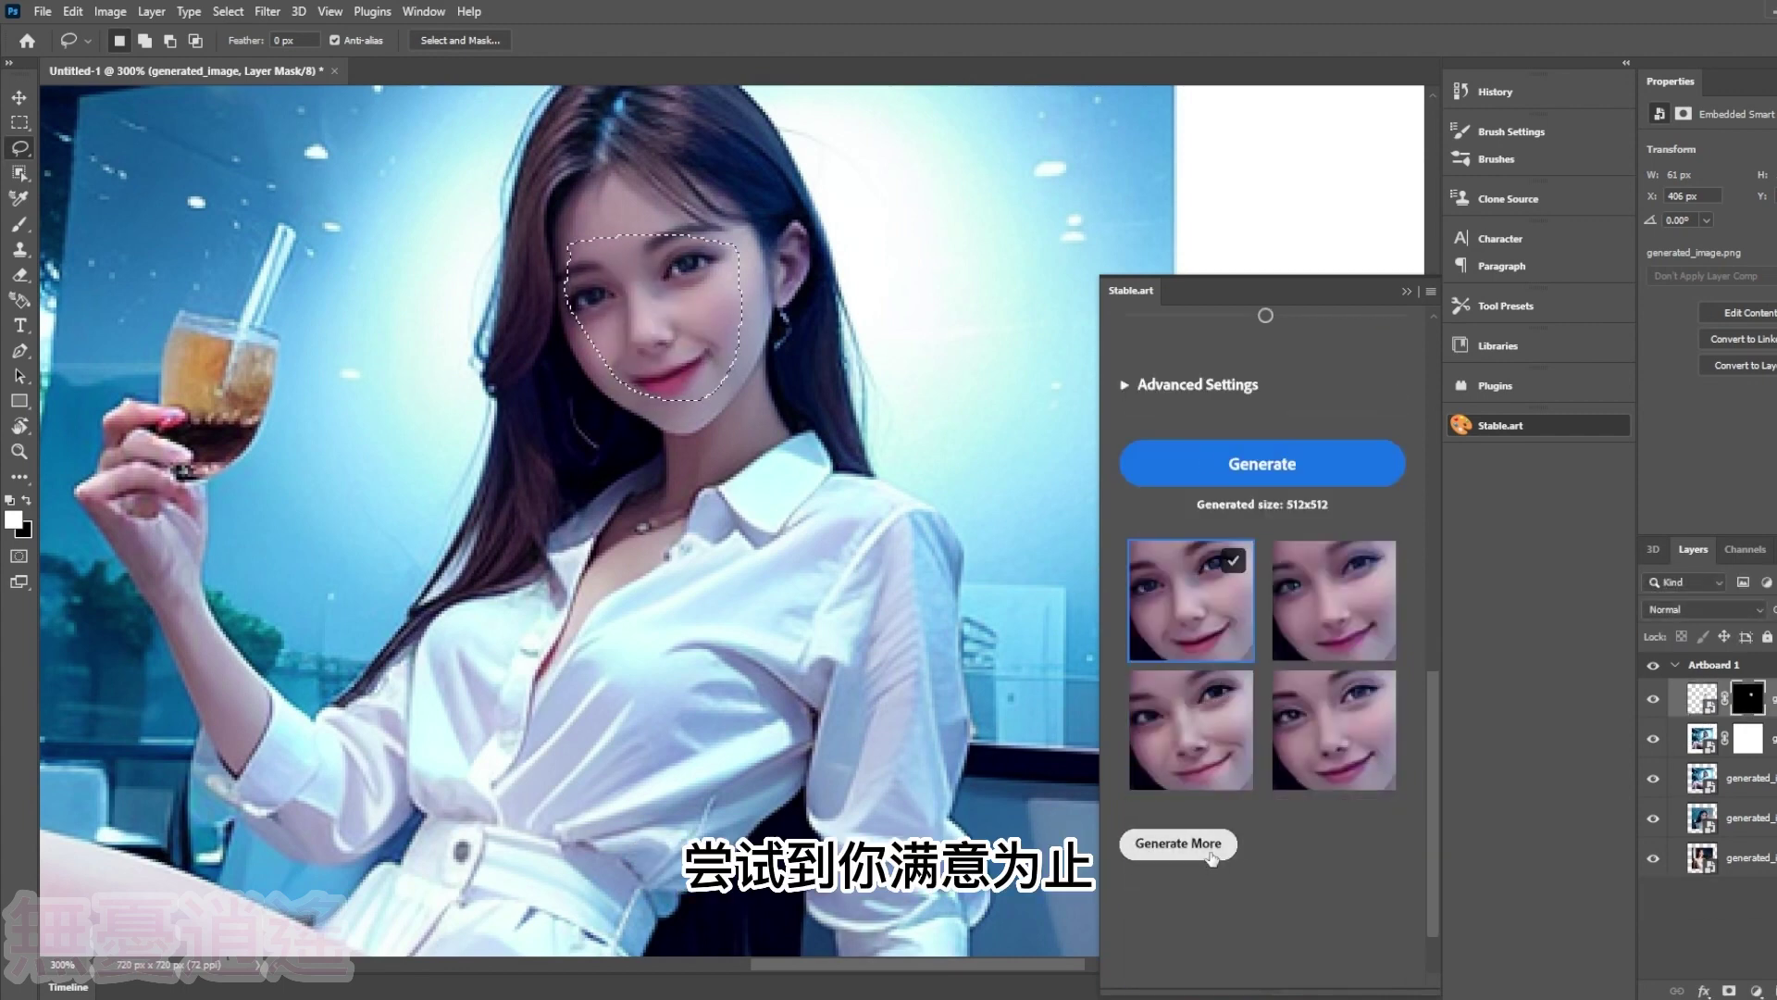
left_click(1203, 844)
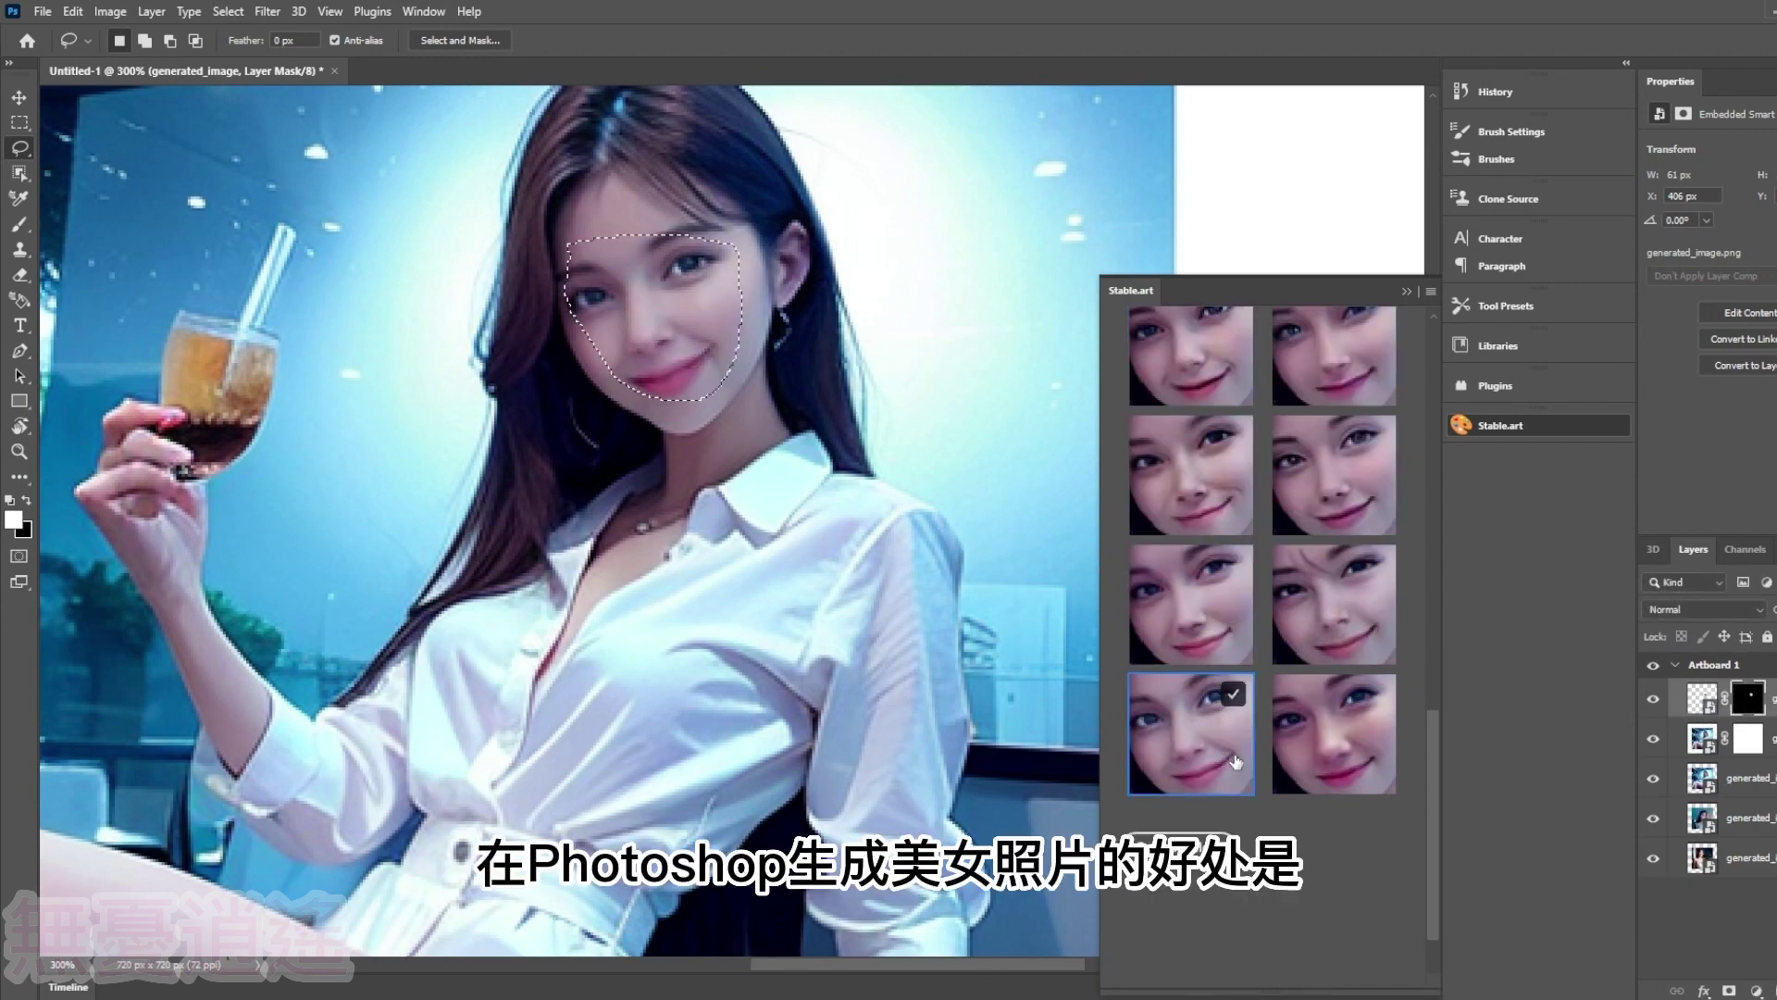
left_click(1327, 764)
left_click(1319, 643)
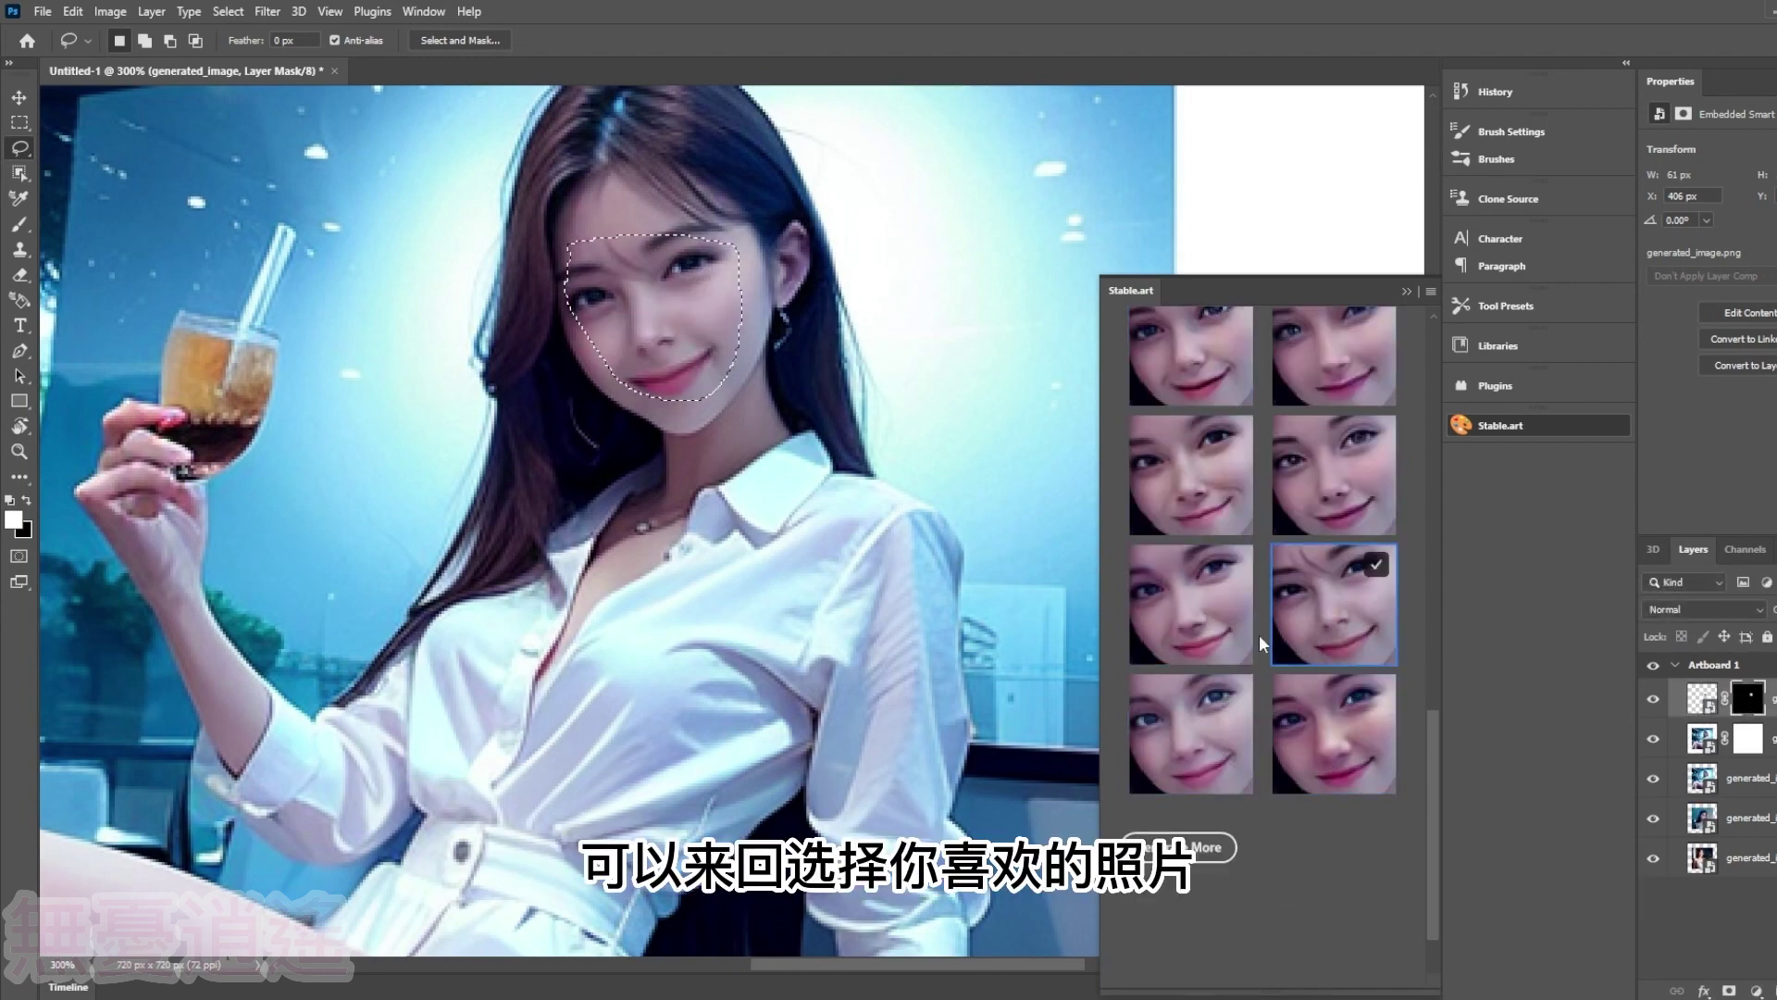
left_click(1203, 507)
left_click(1333, 731)
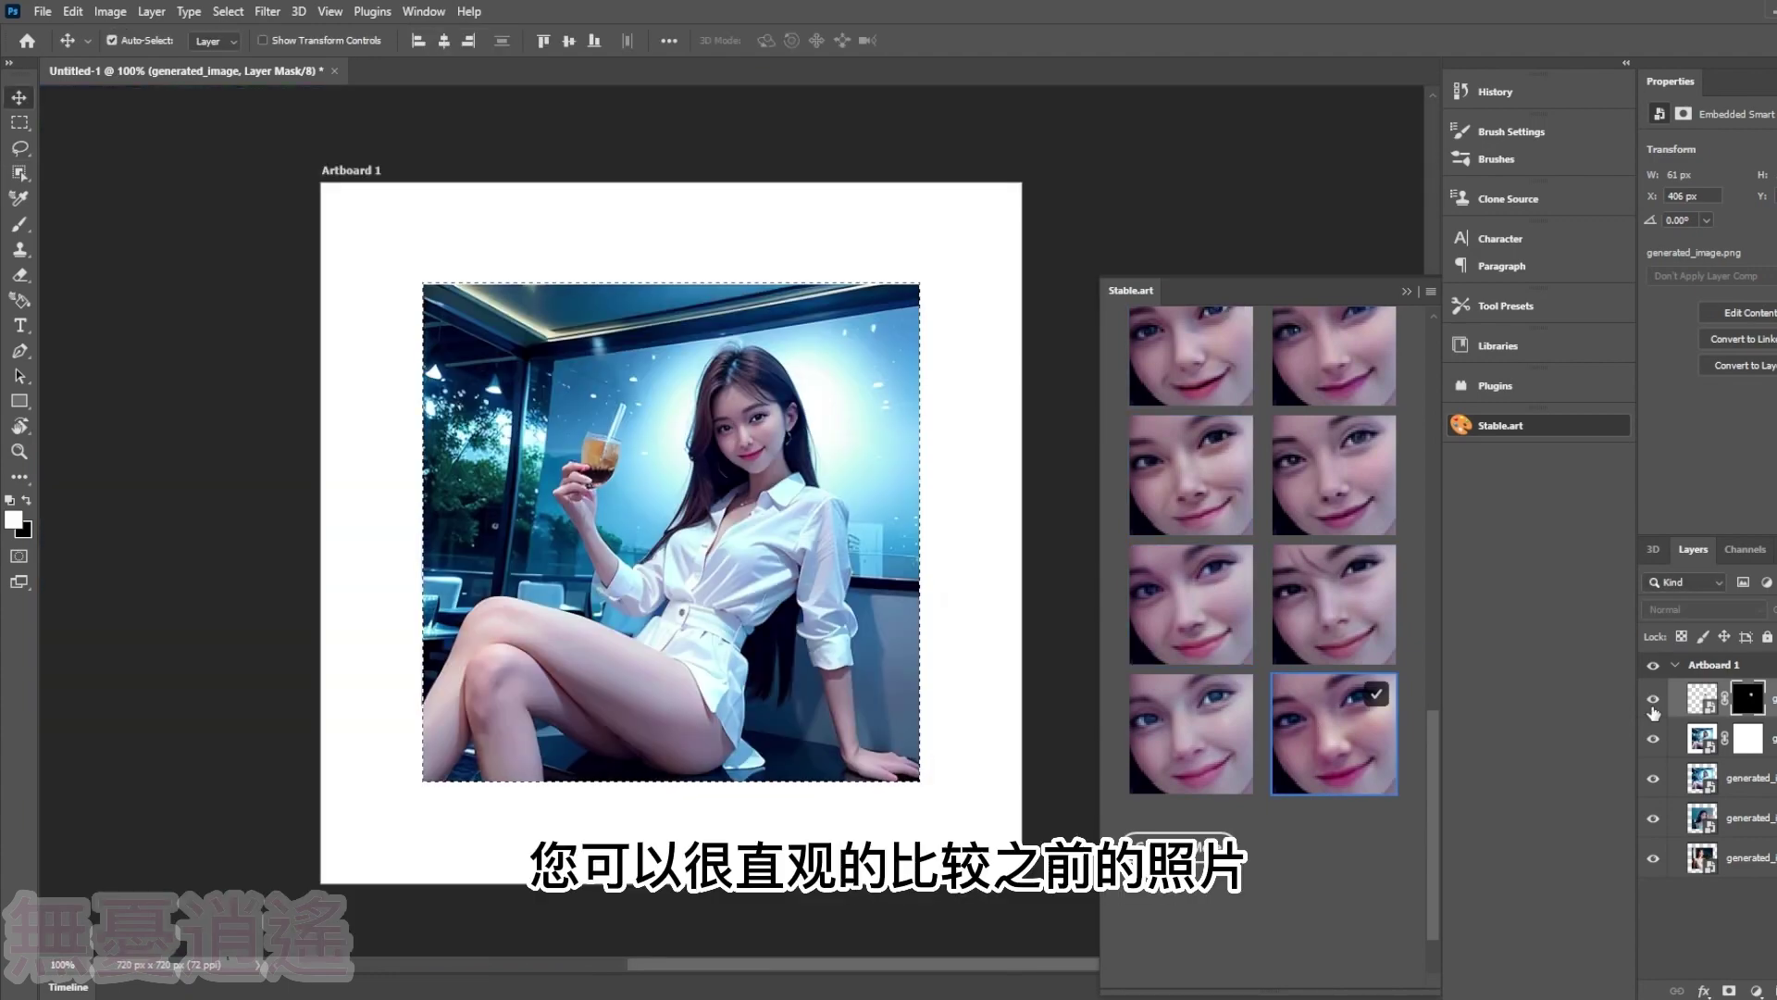
- Toggle the new face layer's visibility to compare before and after inpainting
left_click(1654, 709)
left_click(1654, 709)
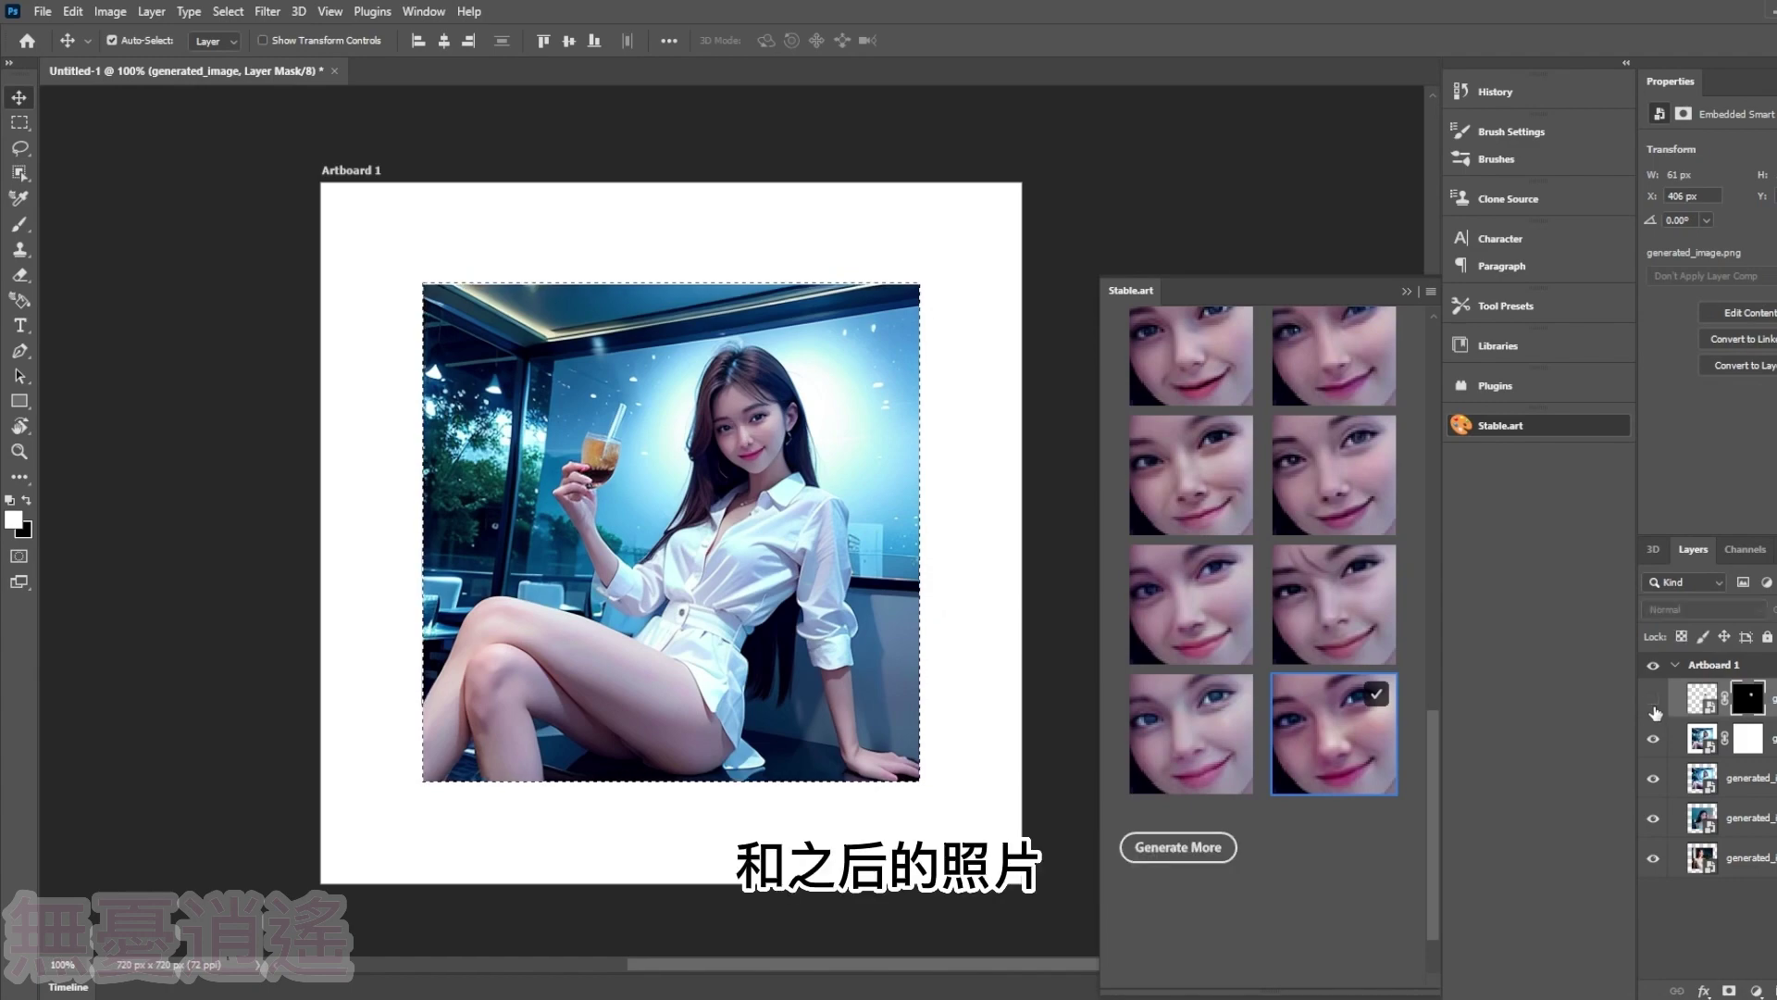
left_click(1654, 709)
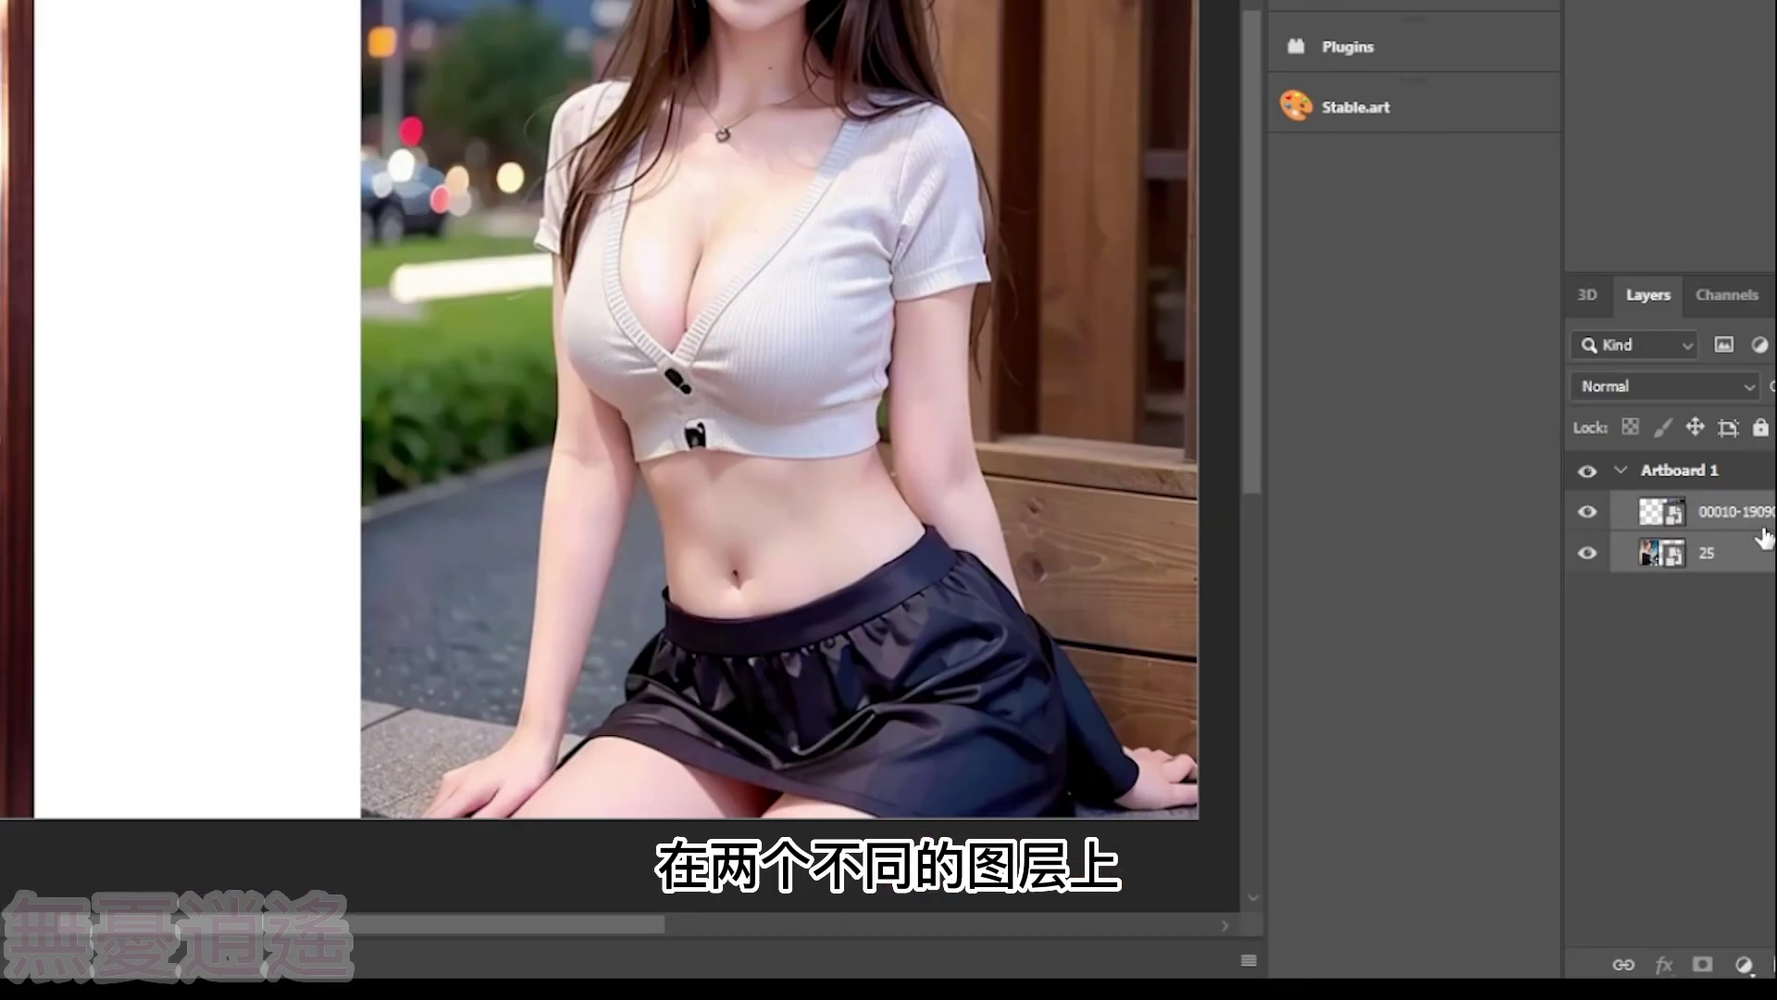
- Merge the two portrait photo layers into a single Layer 1 via Merge Layers
right_click(1740, 694)
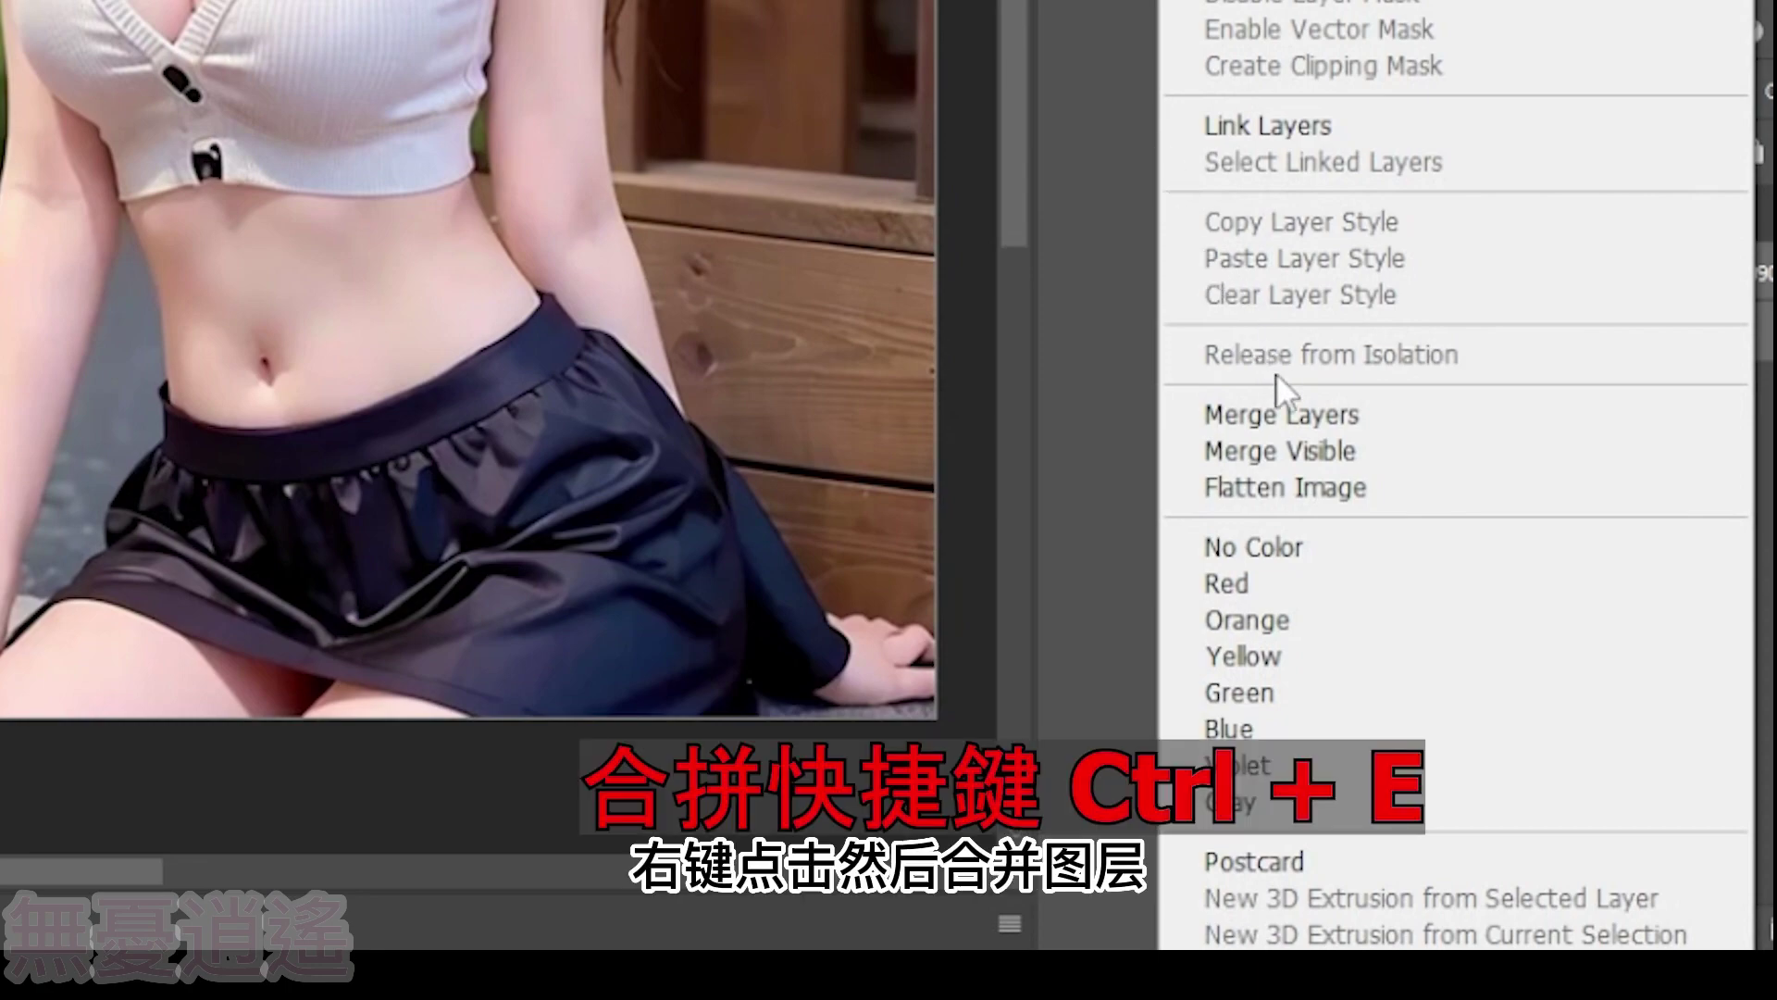
left_click(1287, 414)
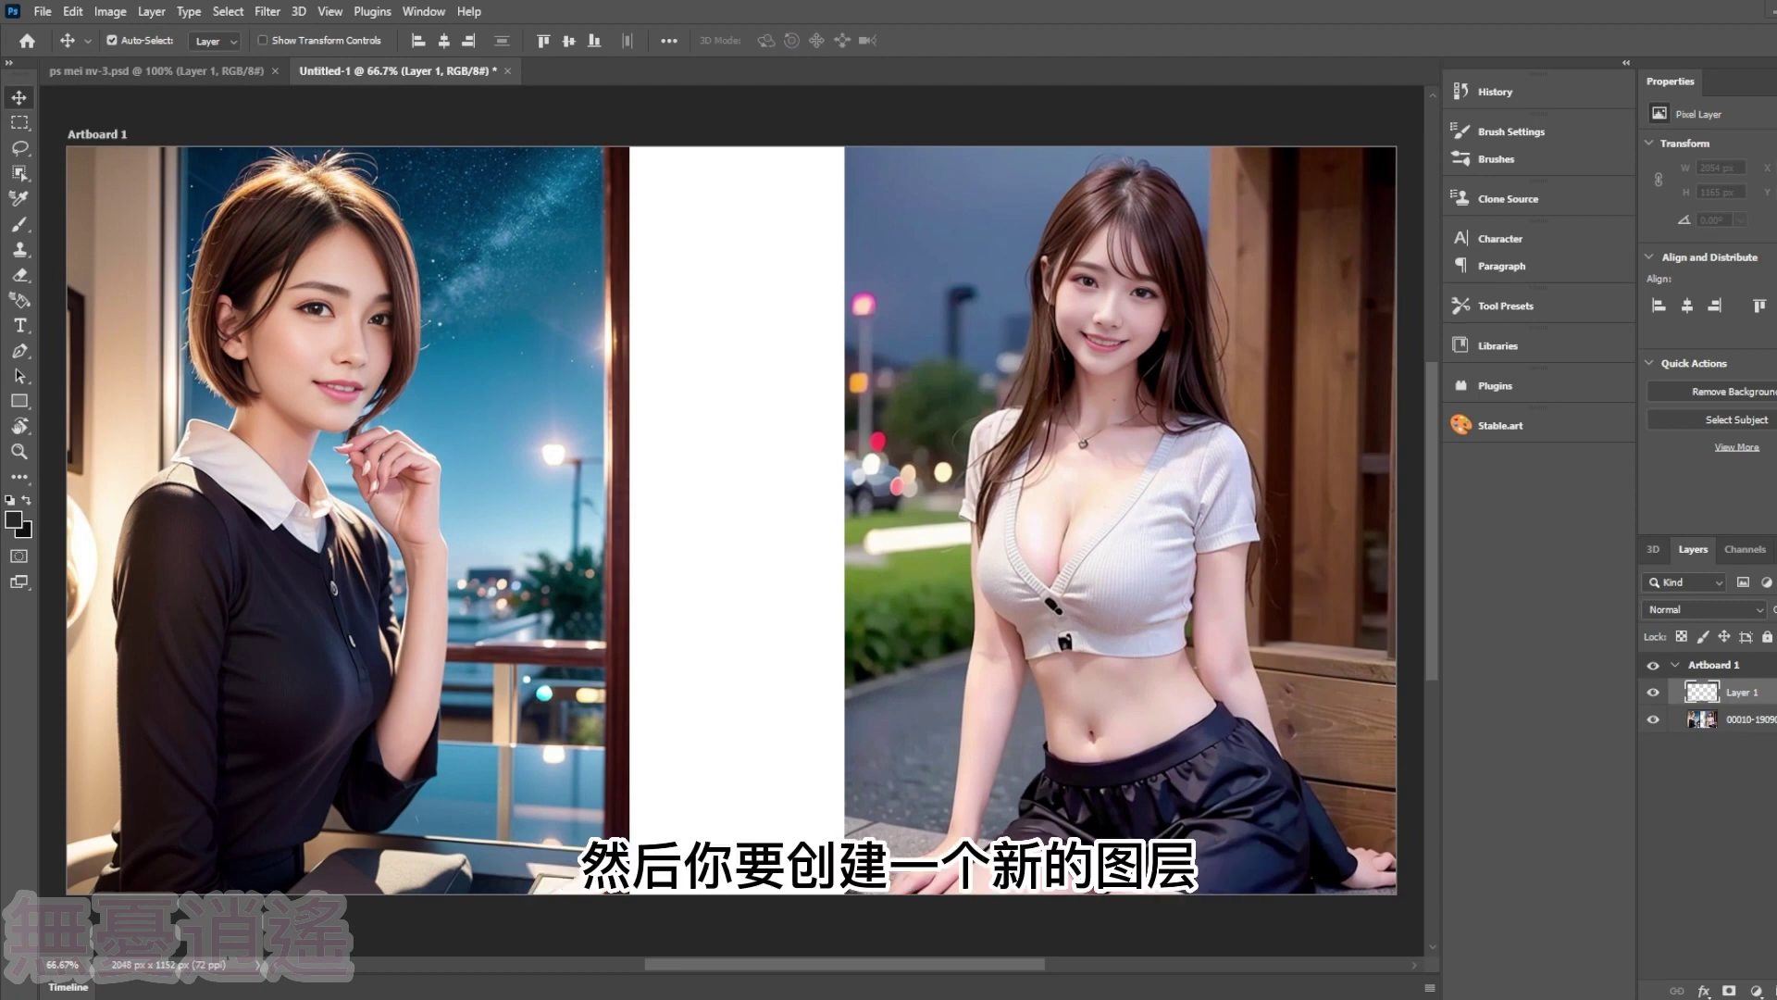
- Rasterize Layer 1 and brush sampled night-sky teal across the top of the gap
left_click(23, 228)
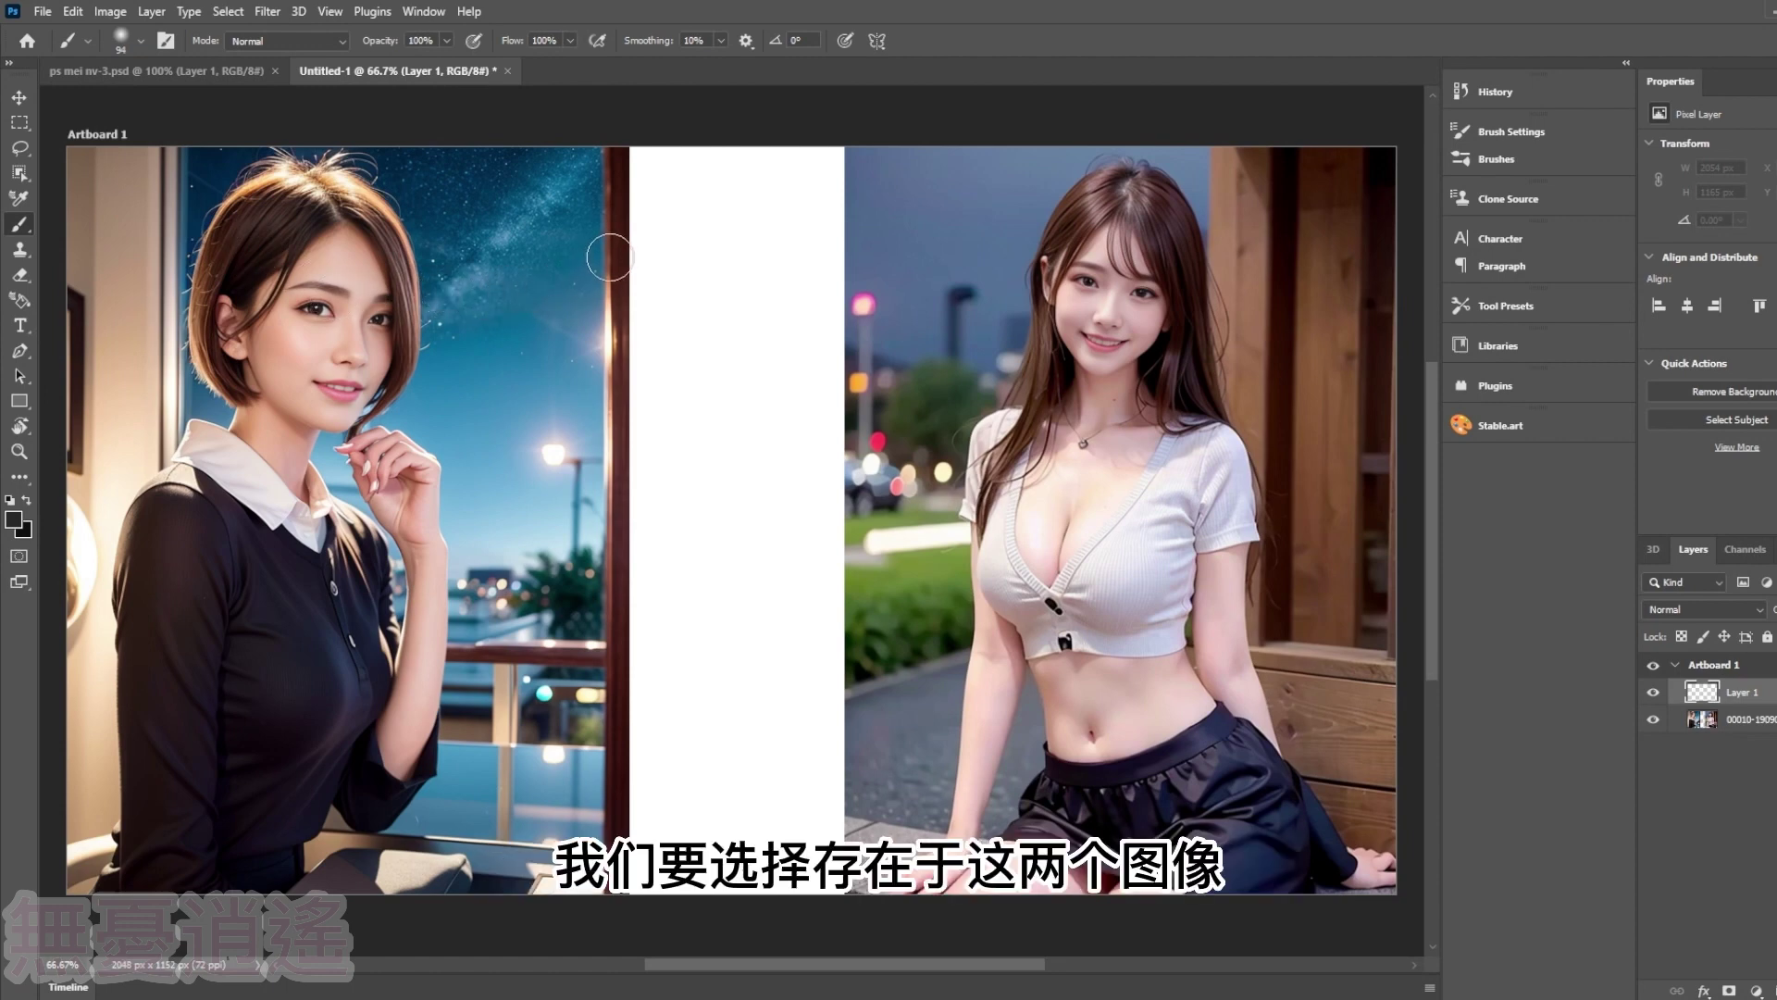
left_click(622, 358)
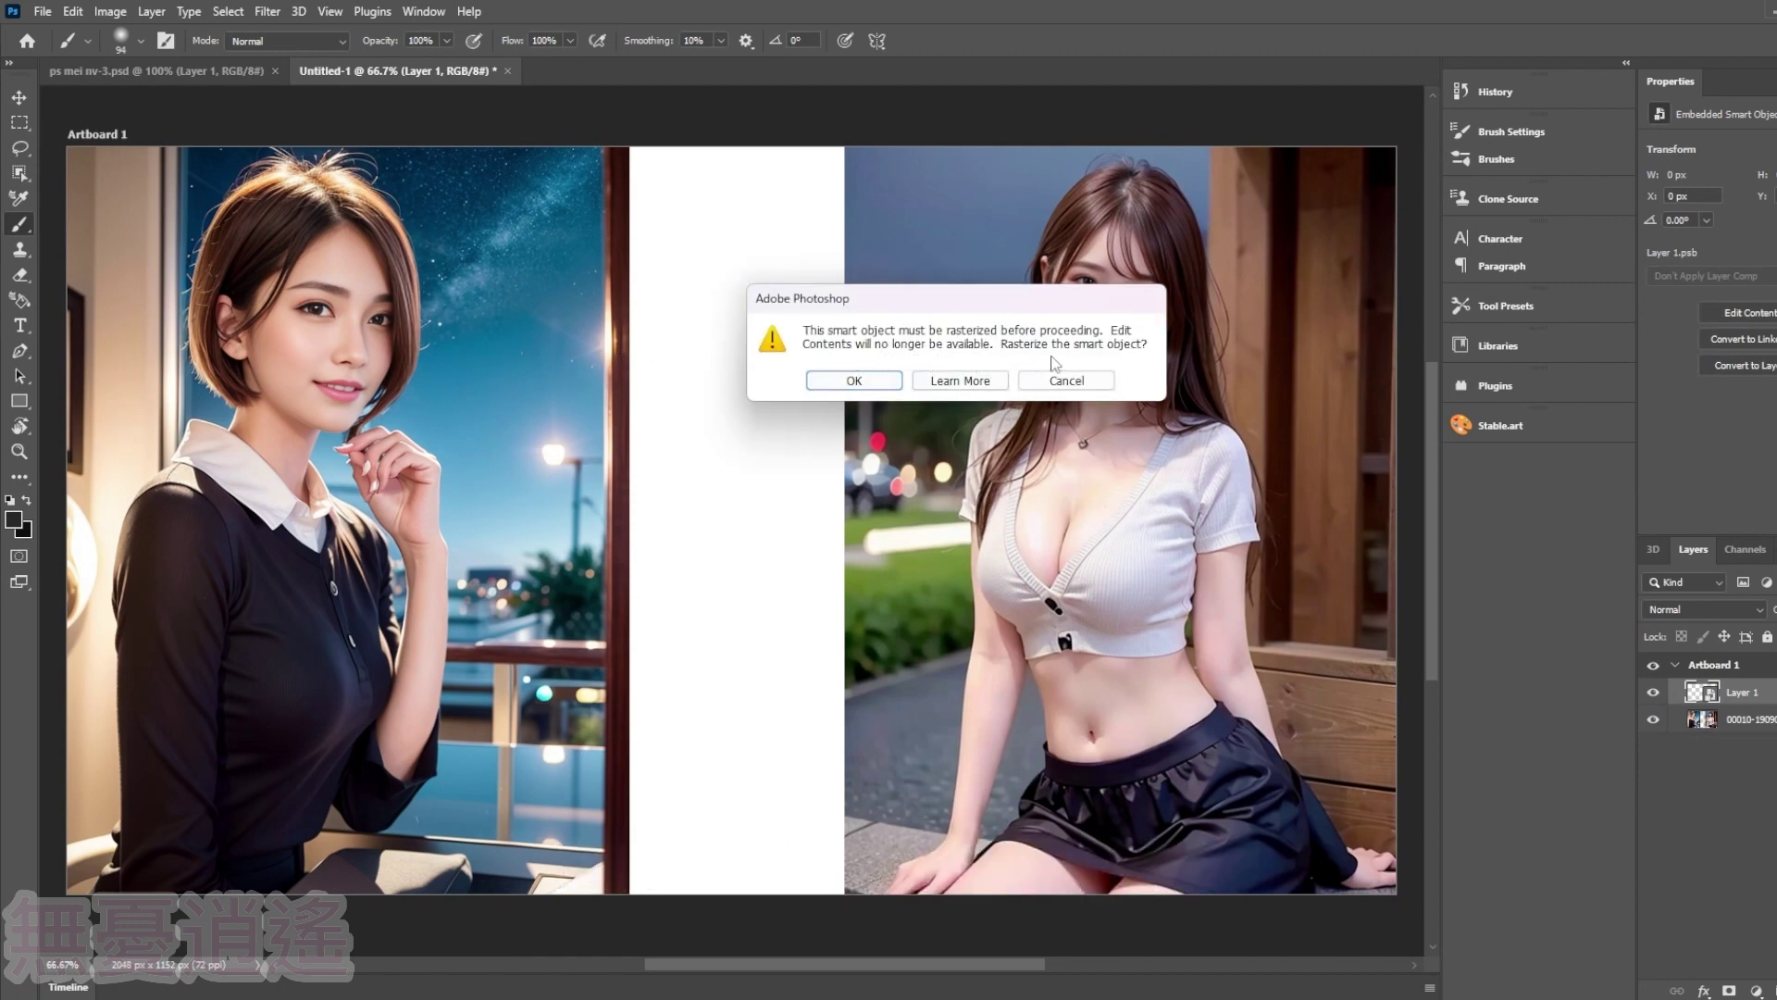
left_click(853, 380)
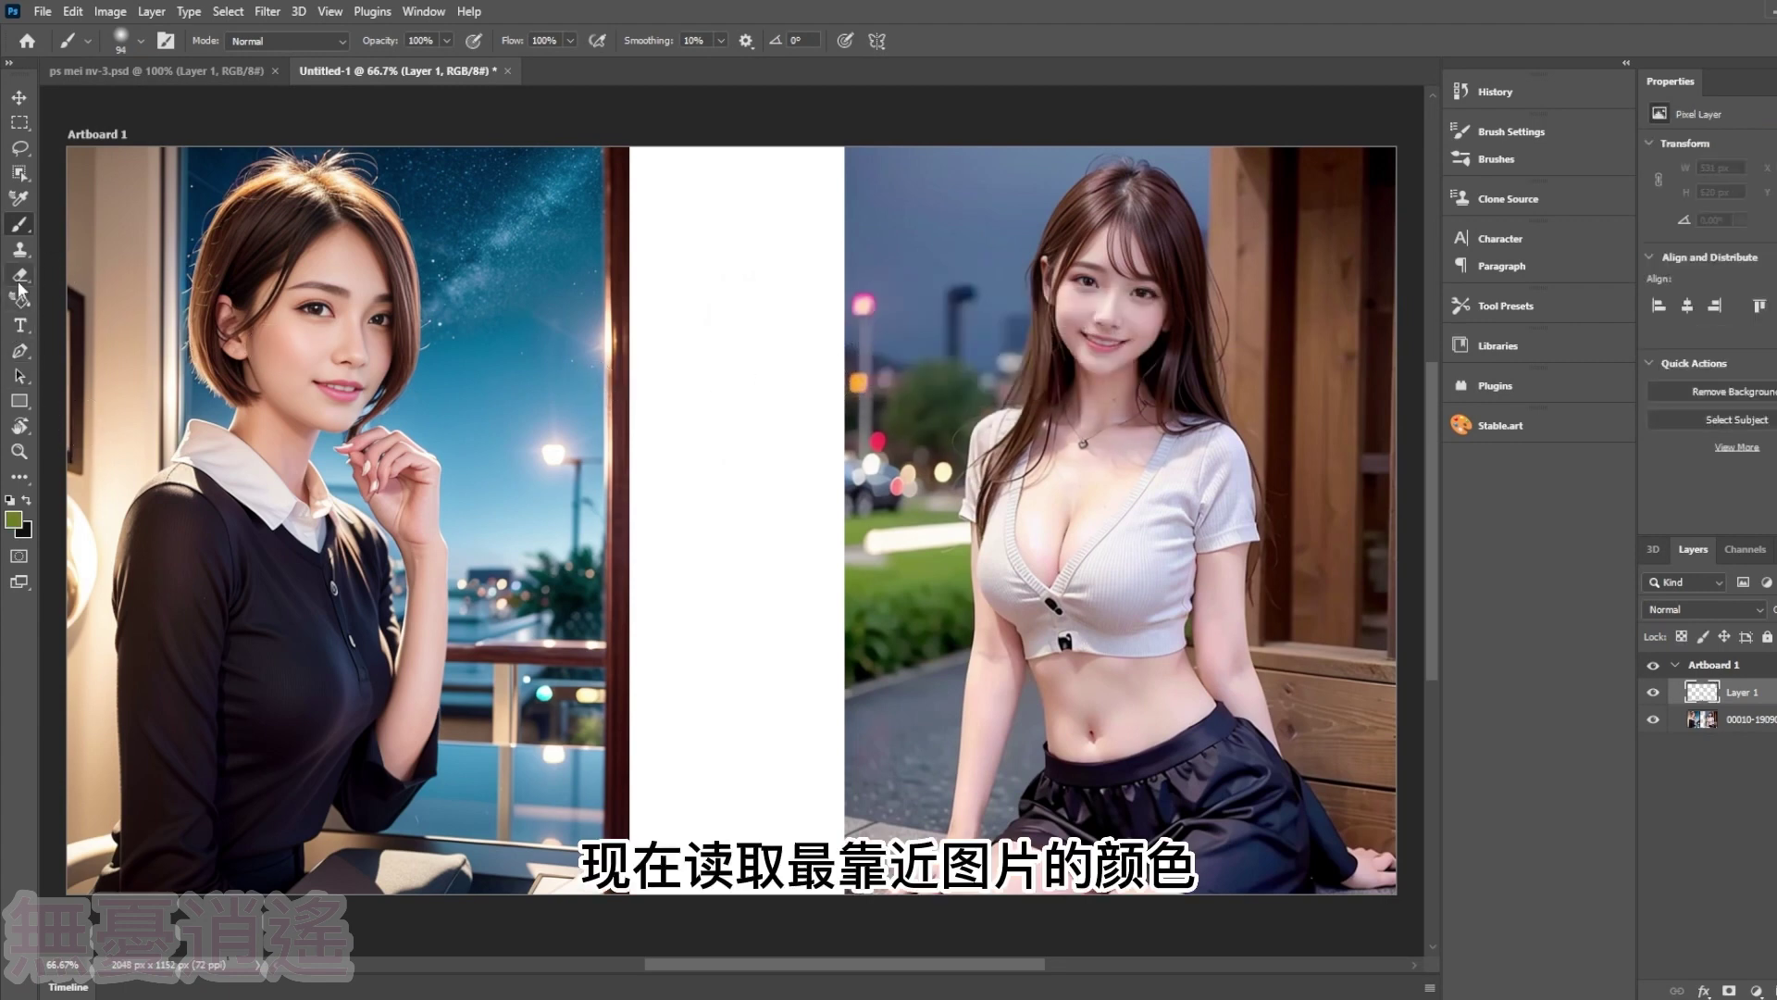
left_click(13, 520)
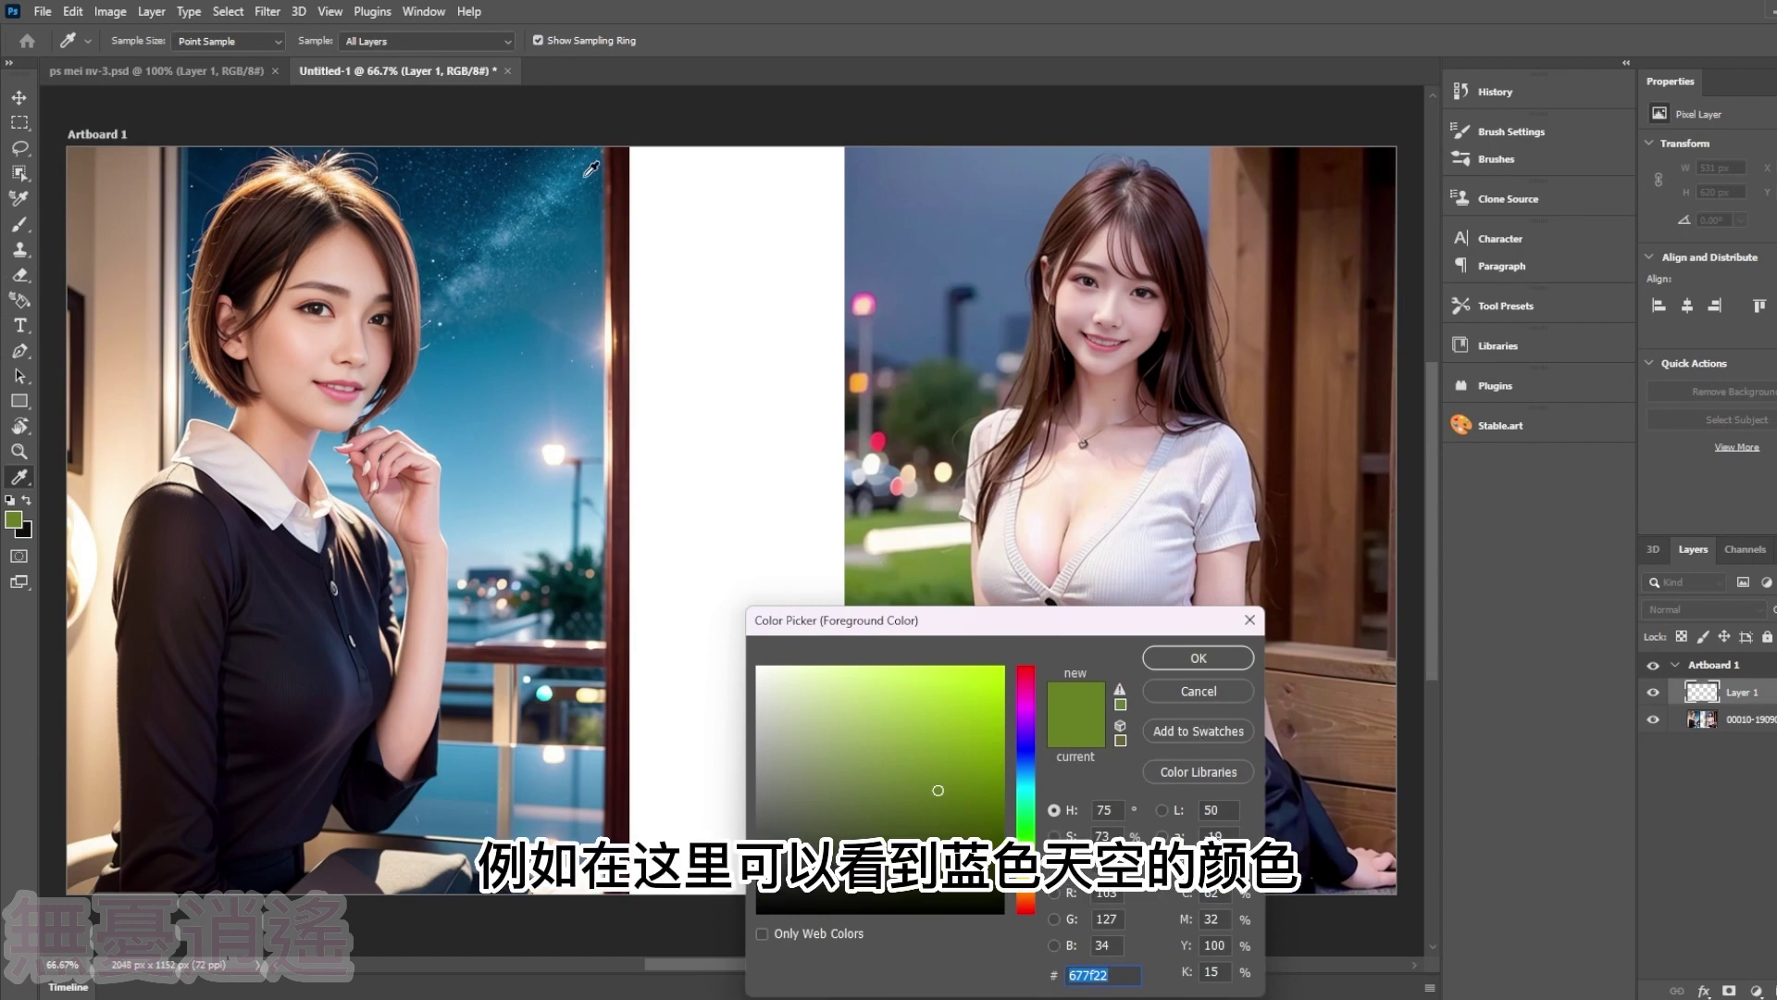
mouse_move(590, 169)
left_mouse_down()
mouse_move(619, 185)
mouse_move(585, 198)
left_mouse_up()
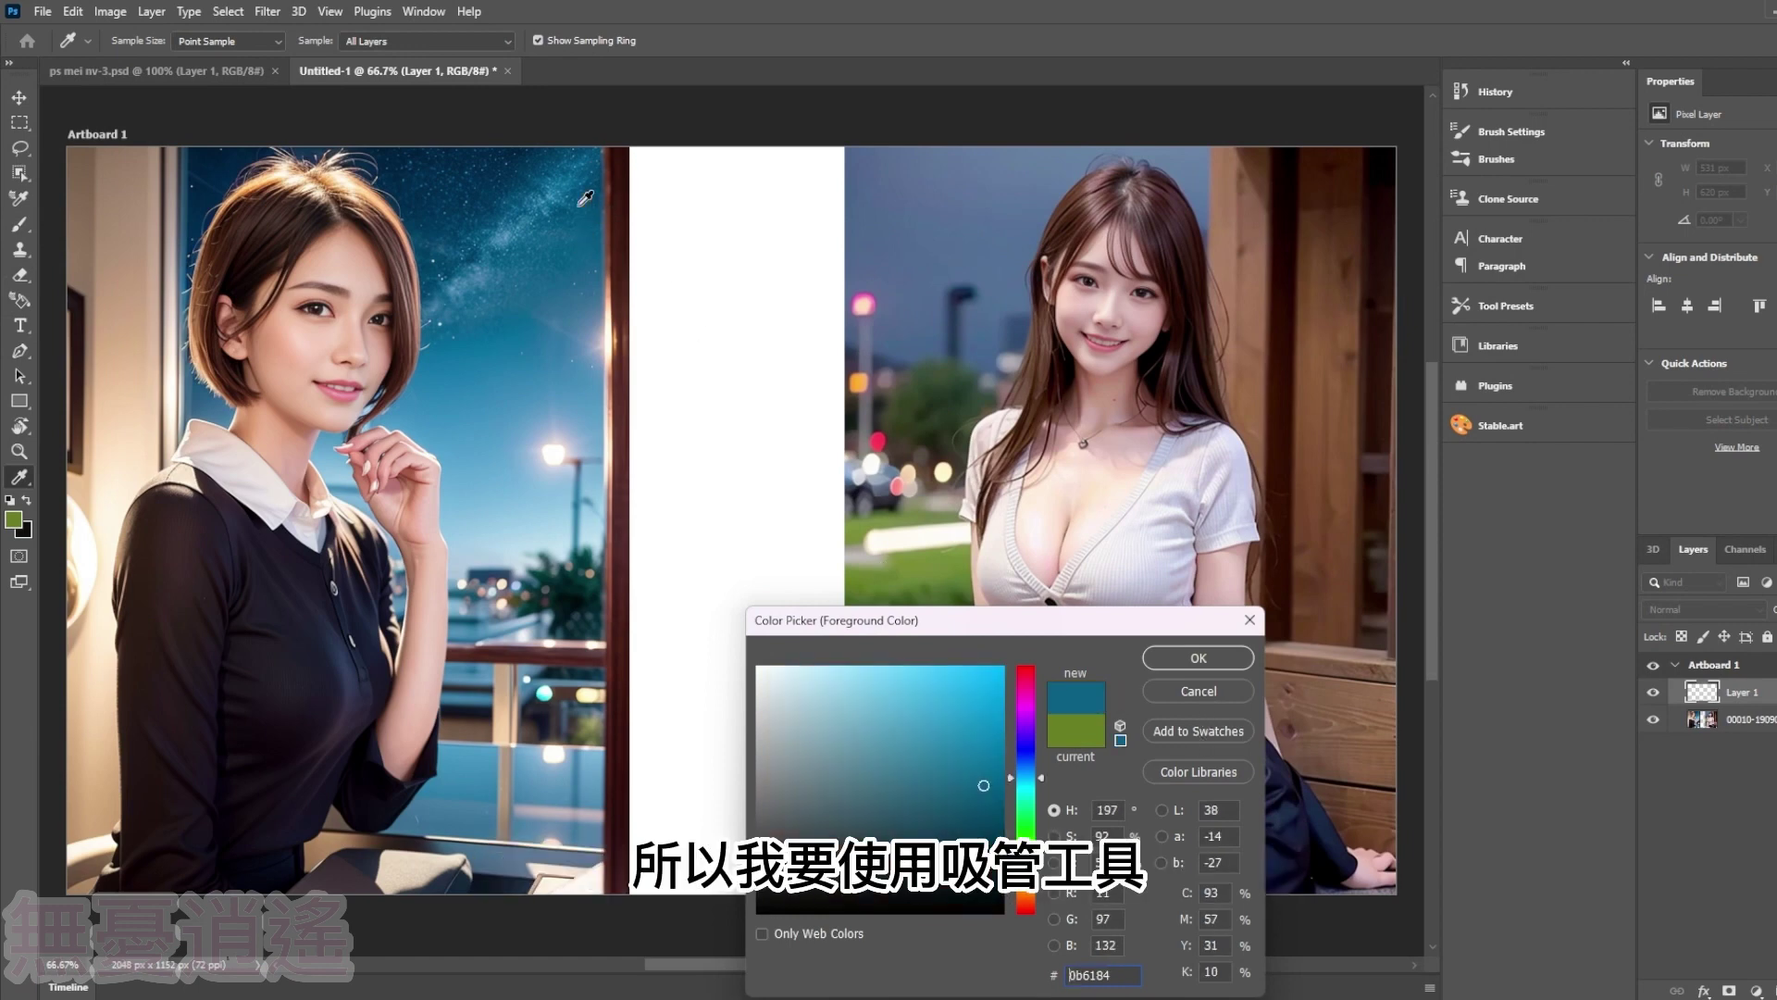
left_click(1198, 657)
mouse_move(625, 157)
left_mouse_down()
mouse_move(635, 146)
mouse_move(614, 238)
mouse_move(713, 151)
mouse_move(642, 280)
mouse_move(682, 408)
mouse_move(682, 509)
left_mouse_up()
- Paint dark purple patches in the upper gap and green in its lower middle
left_click(13, 519)
left_click(889, 740)
left_click(1182, 654)
mouse_move(789, 216)
left_mouse_down()
mouse_move(754, 246)
mouse_move(754, 286)
left_mouse_up()
left_click(13, 519)
left_click(1191, 659)
mouse_move(833, 416)
left_mouse_down()
mouse_move(745, 335)
mouse_move(796, 435)
left_mouse_up()
left_click(13, 520)
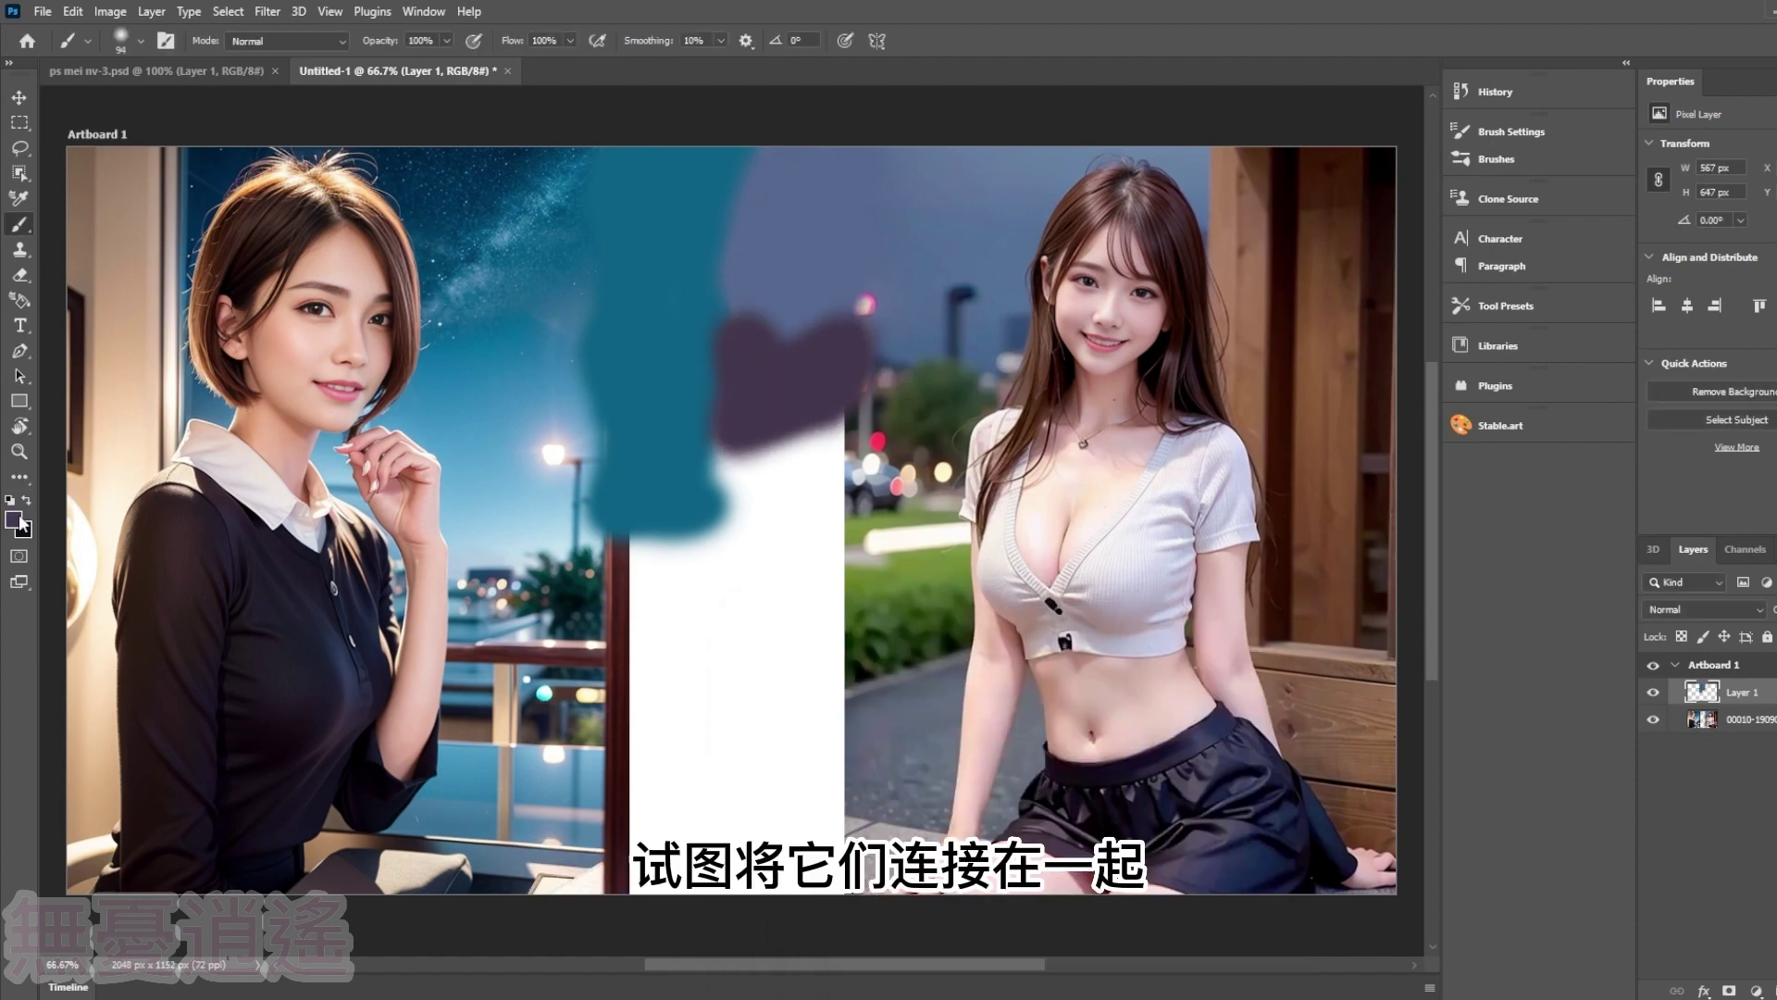
left_click(1191, 659)
left_click(13, 519)
left_click(1192, 659)
mouse_move(740, 560)
left_mouse_down()
mouse_move(803, 580)
mouse_move(726, 578)
mouse_move(711, 639)
left_mouse_up()
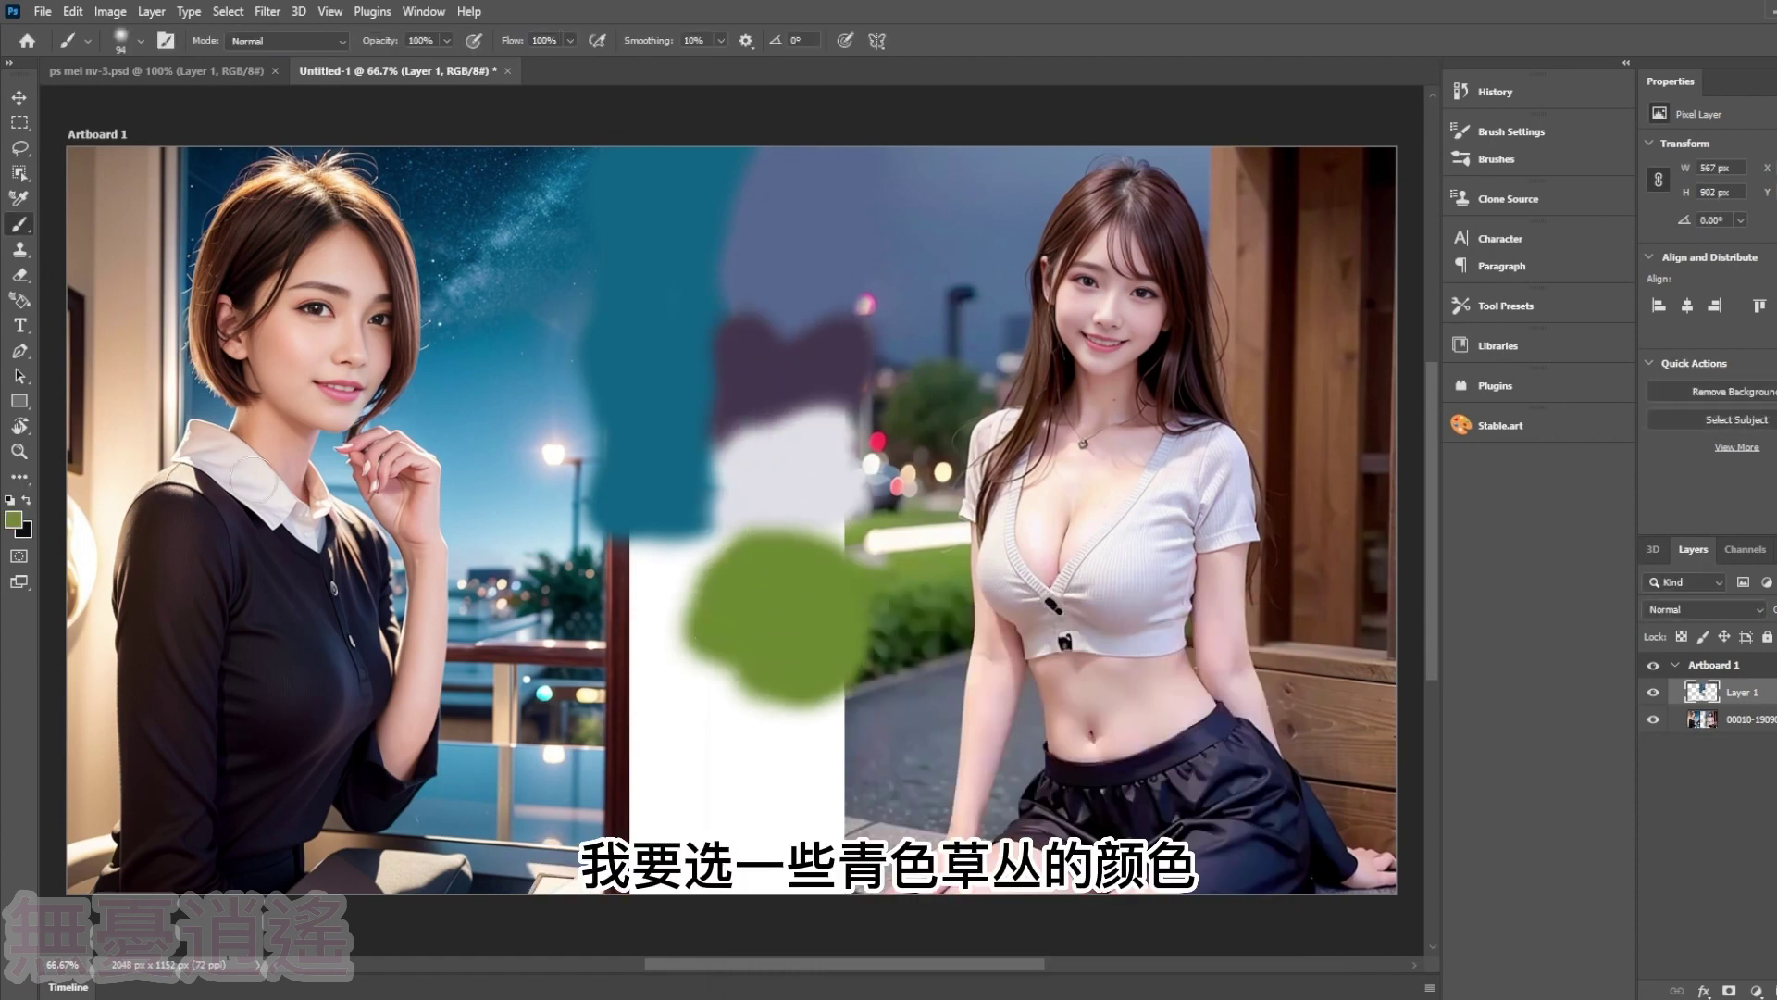
- Paint dark teal, grey-blue and light grey patches into the bottom of the strip
left_click(12, 519)
left_click(1191, 659)
mouse_move(629, 579)
left_mouse_down()
mouse_move(665, 556)
mouse_move(661, 685)
left_mouse_up()
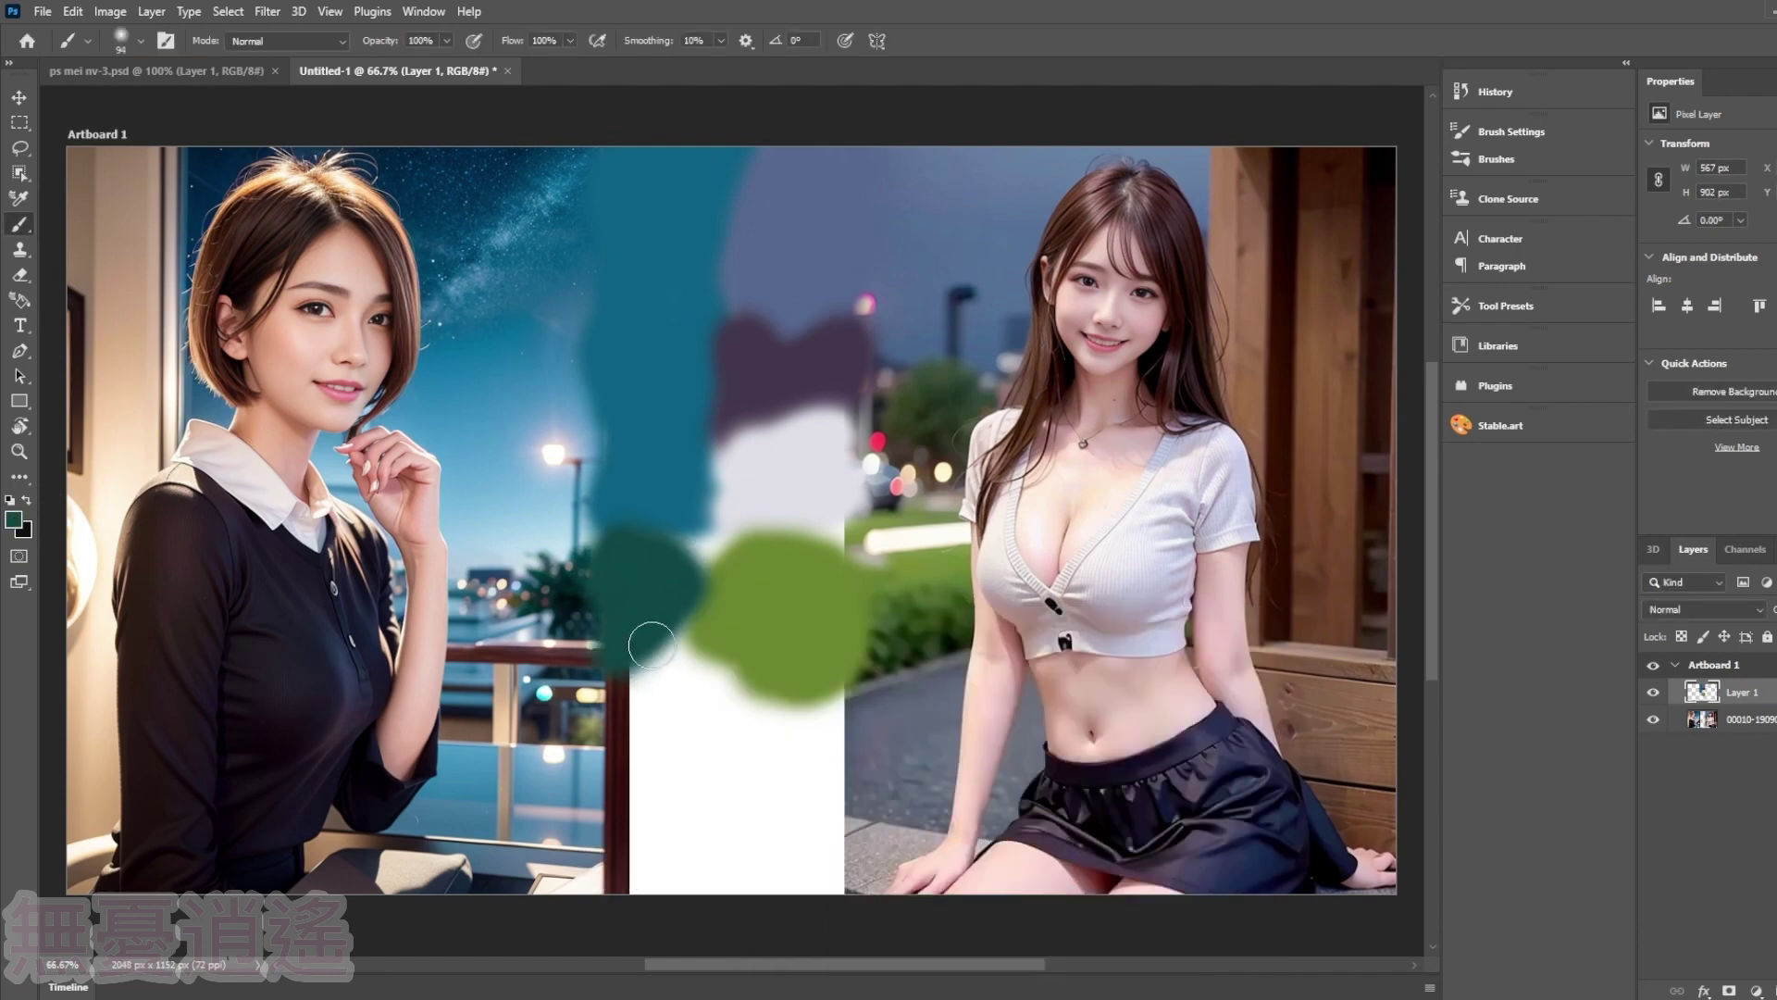
left_click(18, 523)
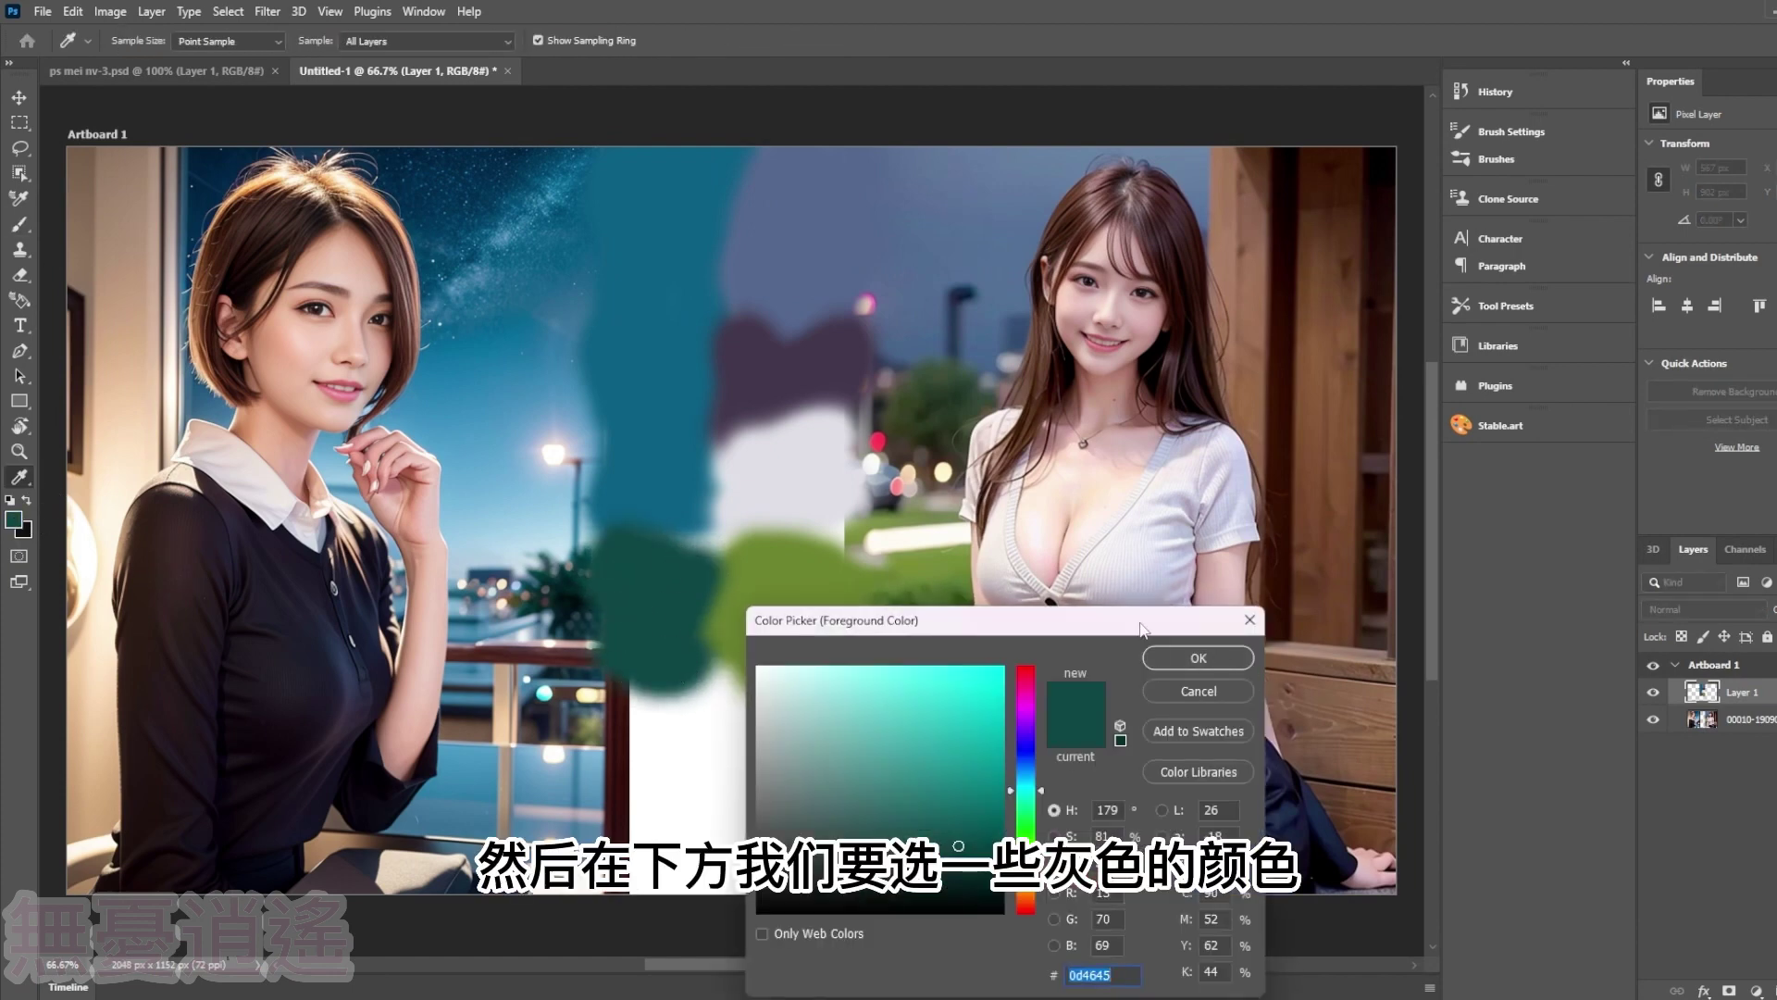
left_click(1118, 761)
left_click(1491, 635)
mouse_move(833, 722)
left_mouse_down()
mouse_move(735, 701)
mouse_move(785, 754)
left_mouse_up()
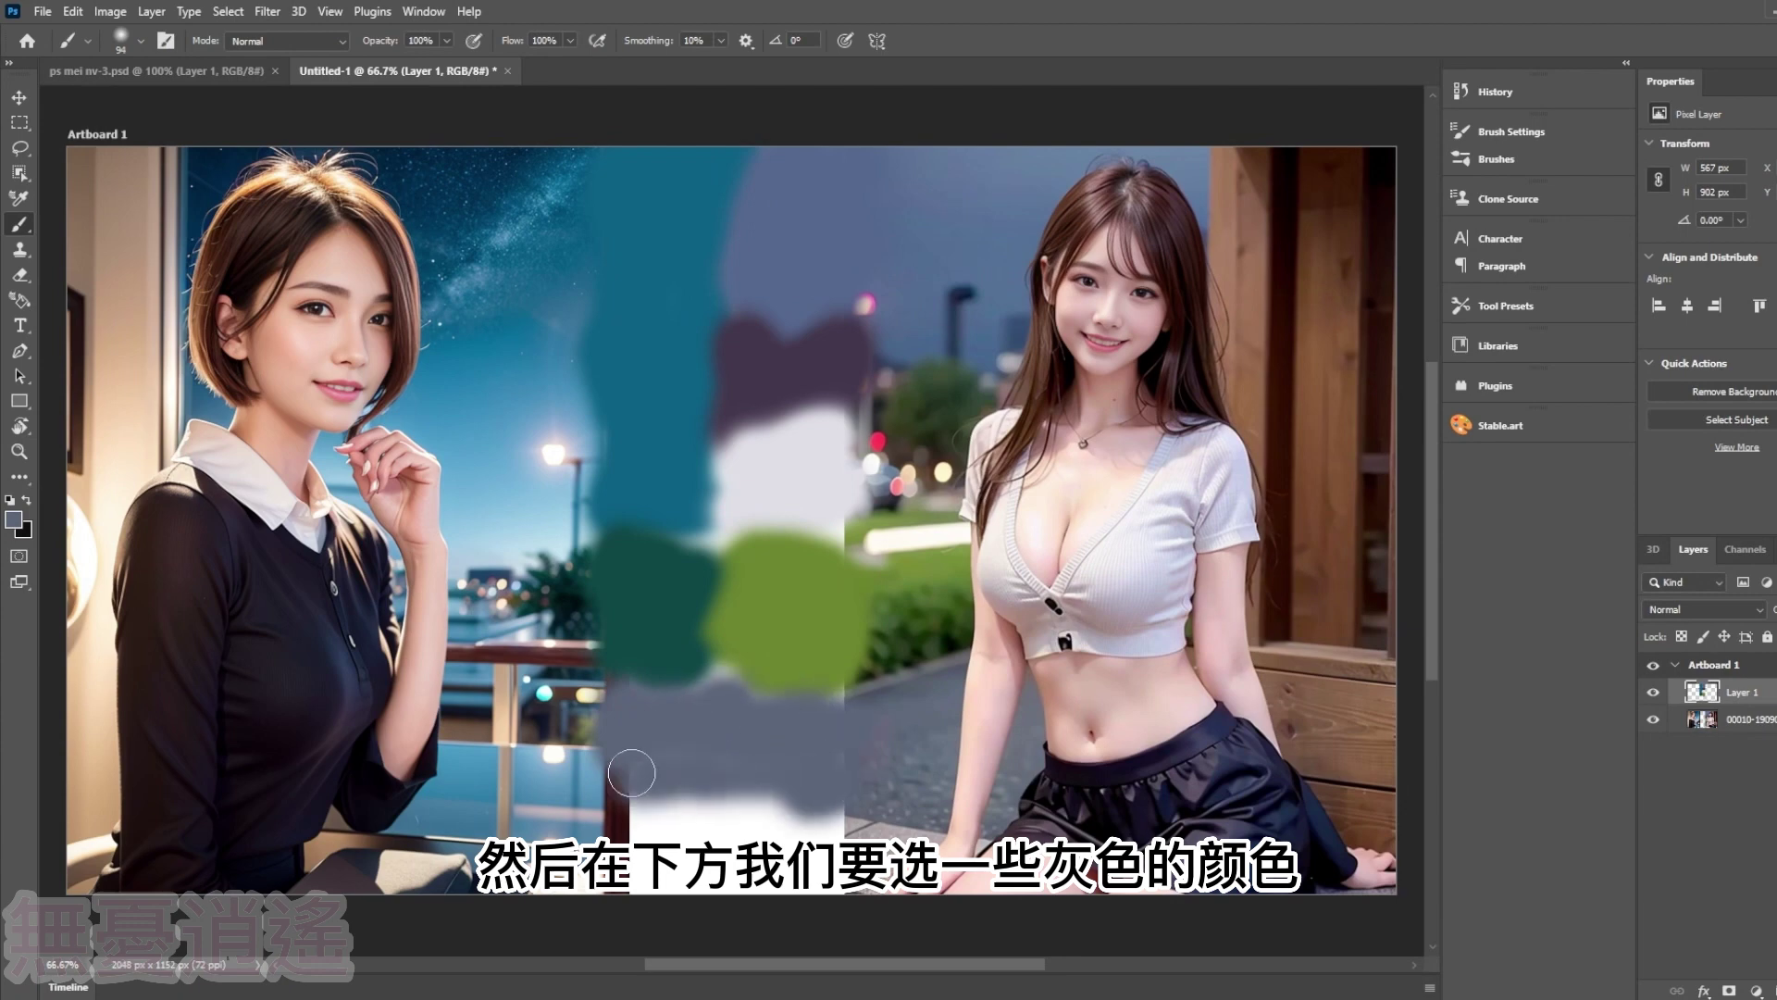
left_click(13, 519)
left_click(1115, 773)
left_click(1489, 635)
left_click_drag(863, 826, 832, 886)
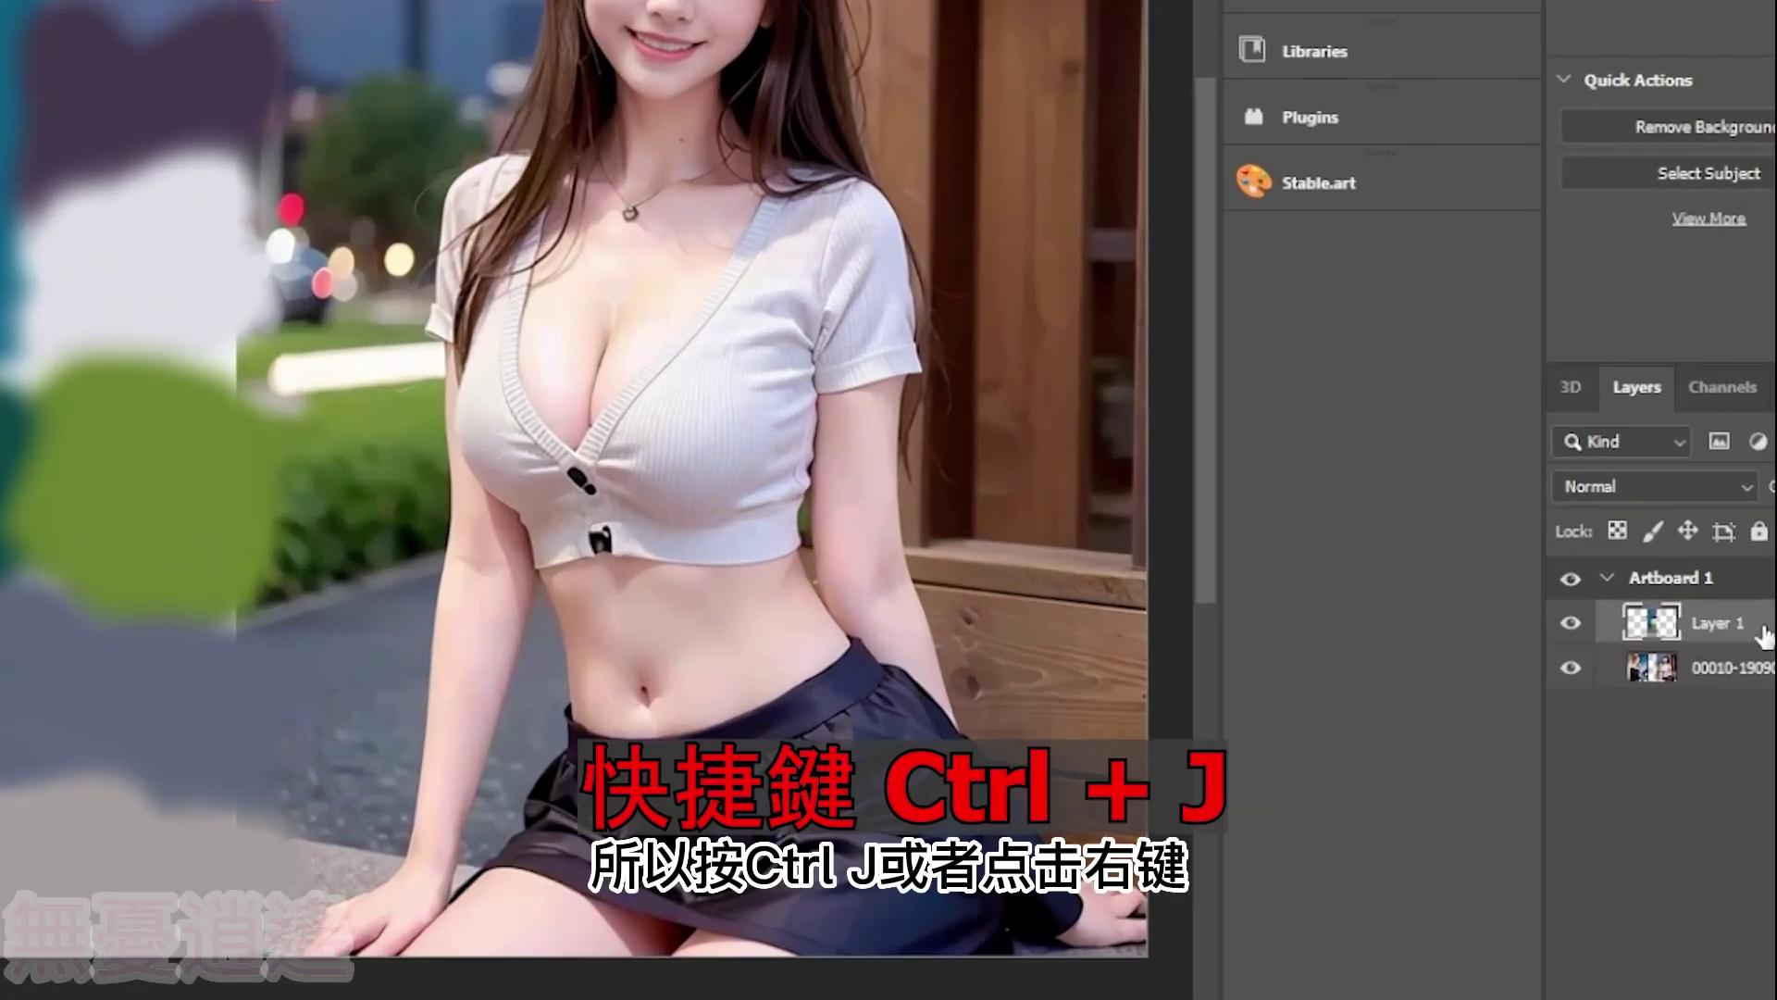
- Duplicate Layer 1 as a hidden backup, merge Layer 1 down, and deselect
key("ctrl+j")
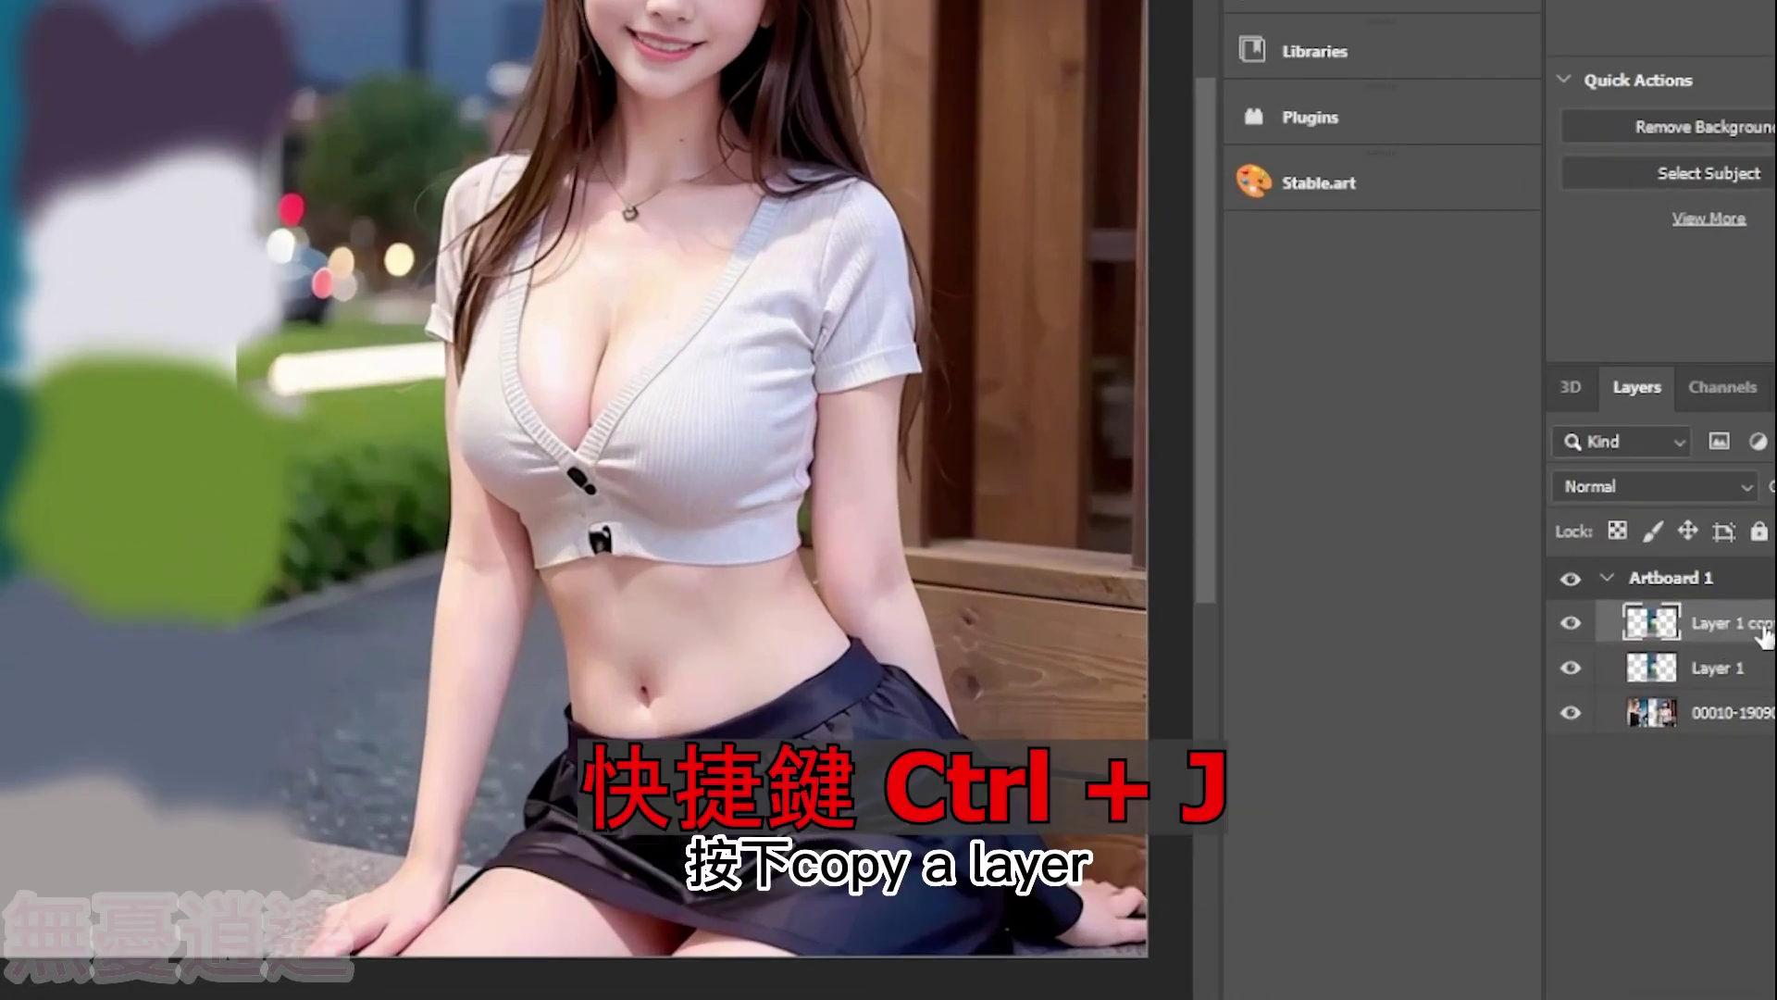
left_click(1570, 623)
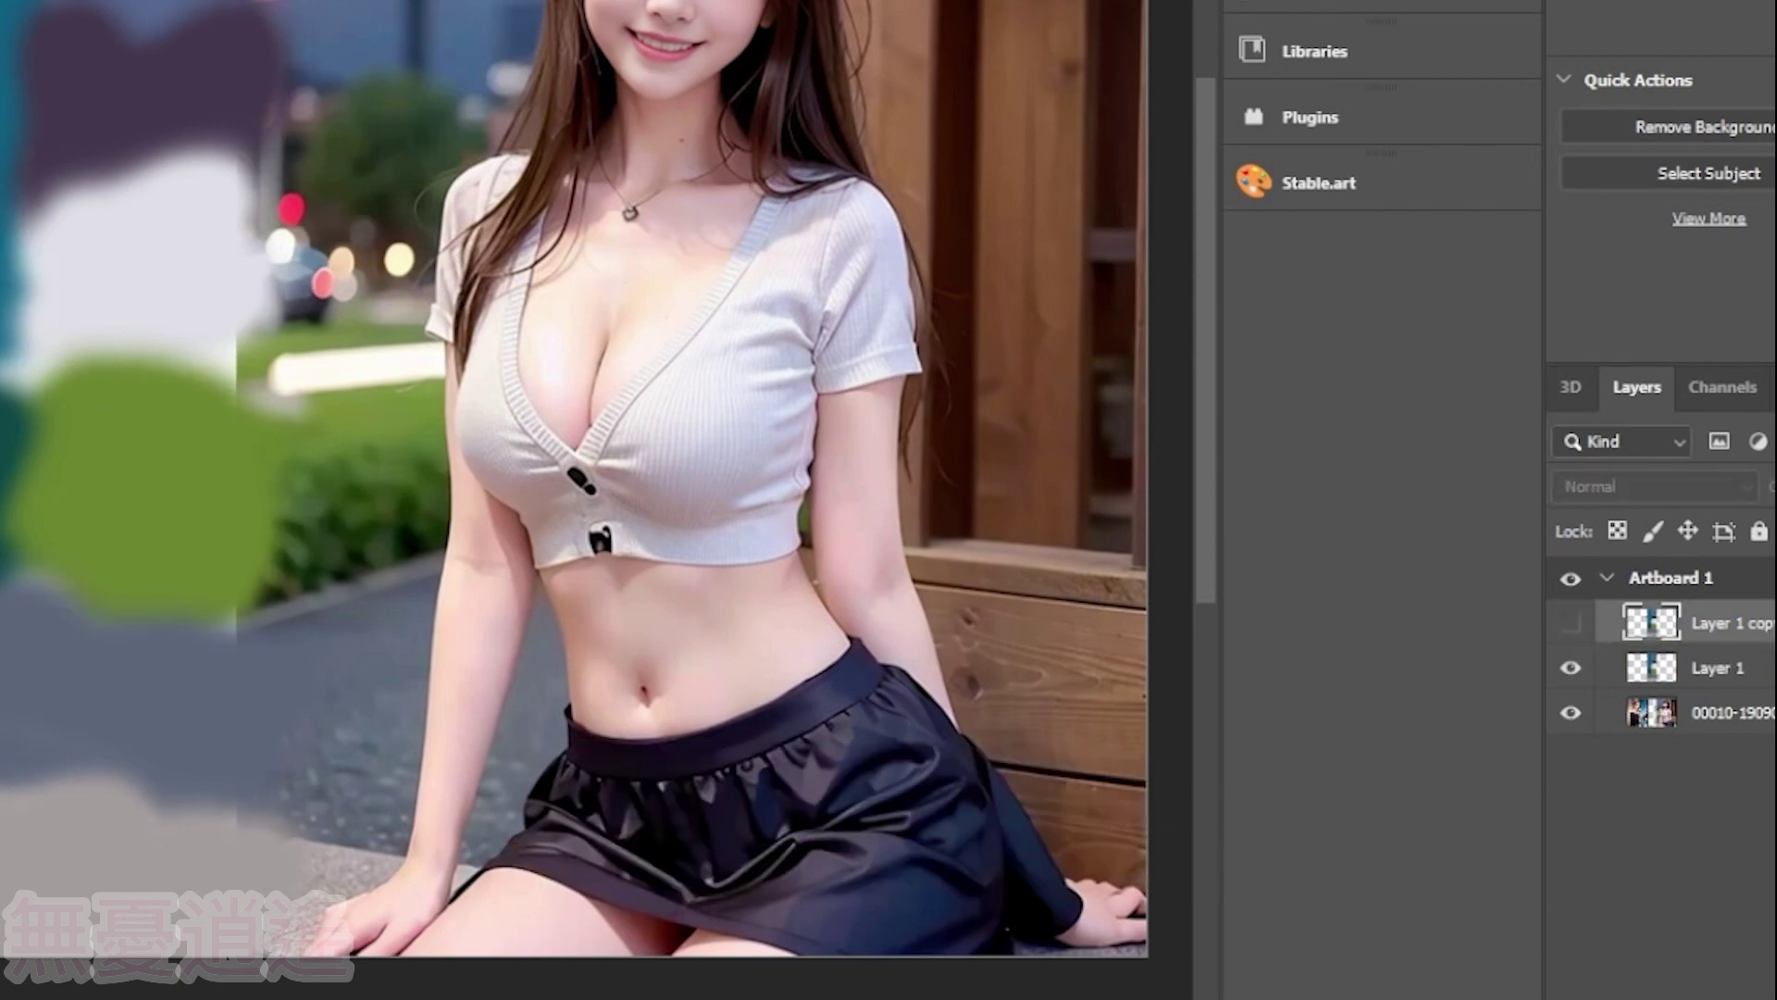
left_click(1766, 685)
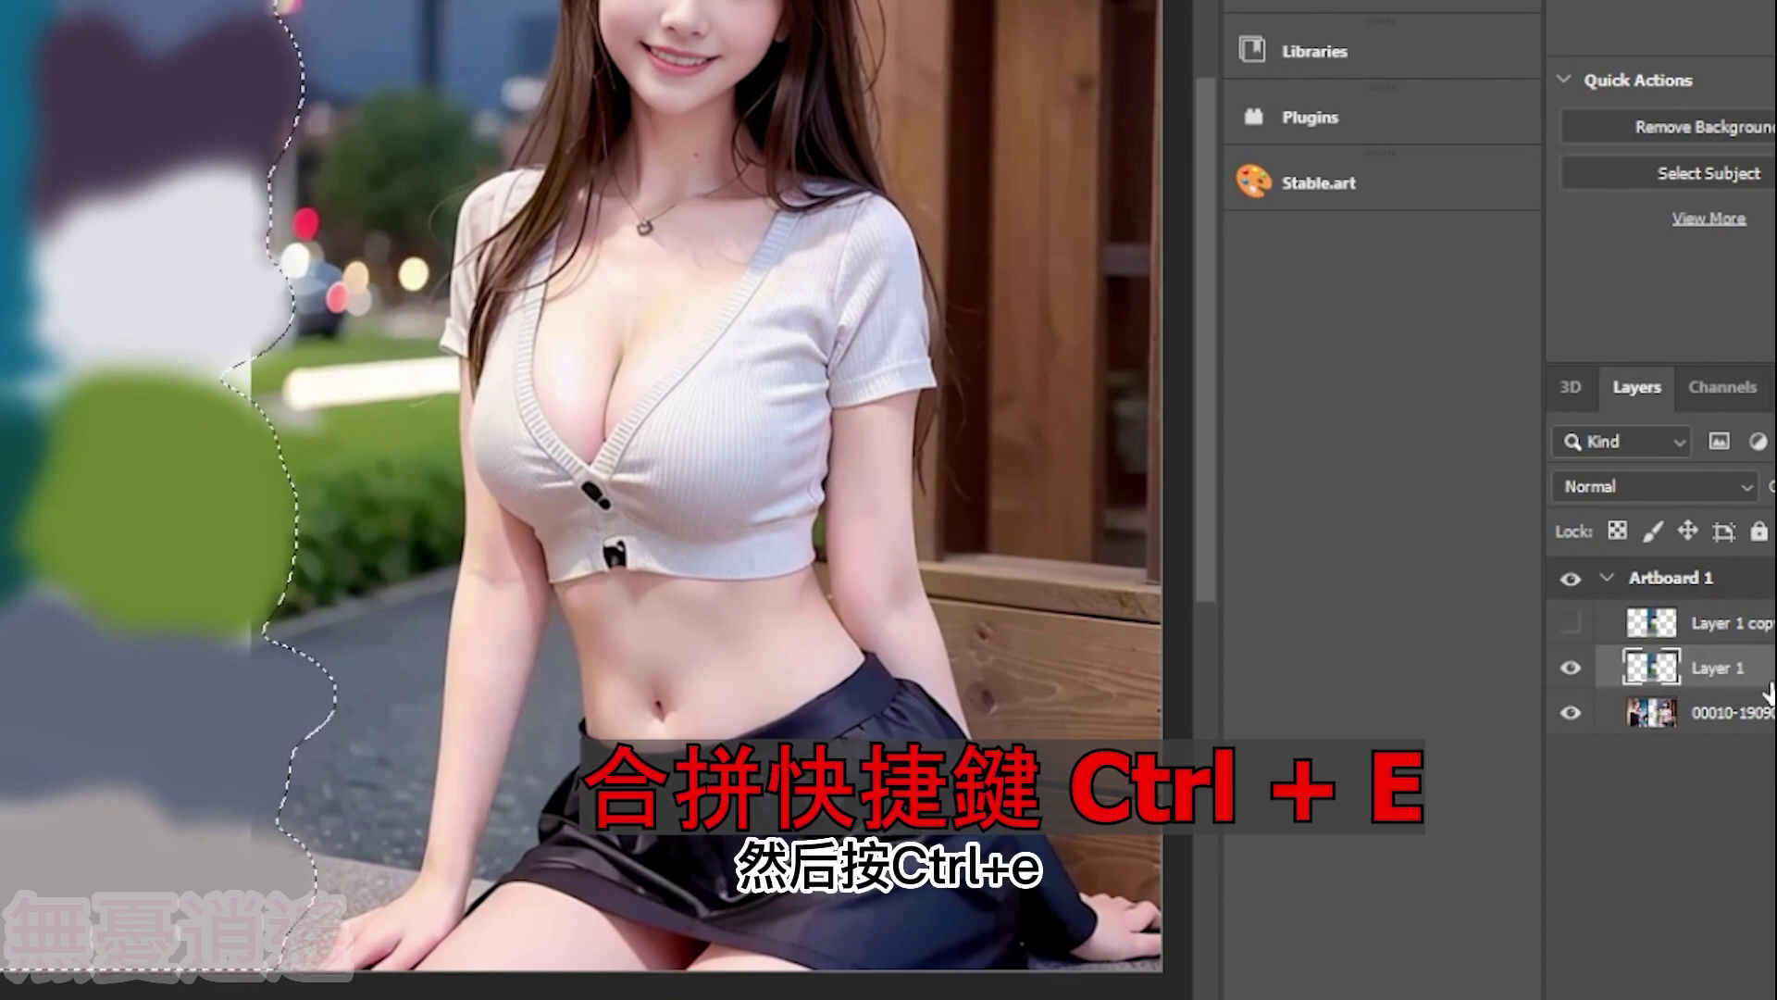
key("ctrl+e")
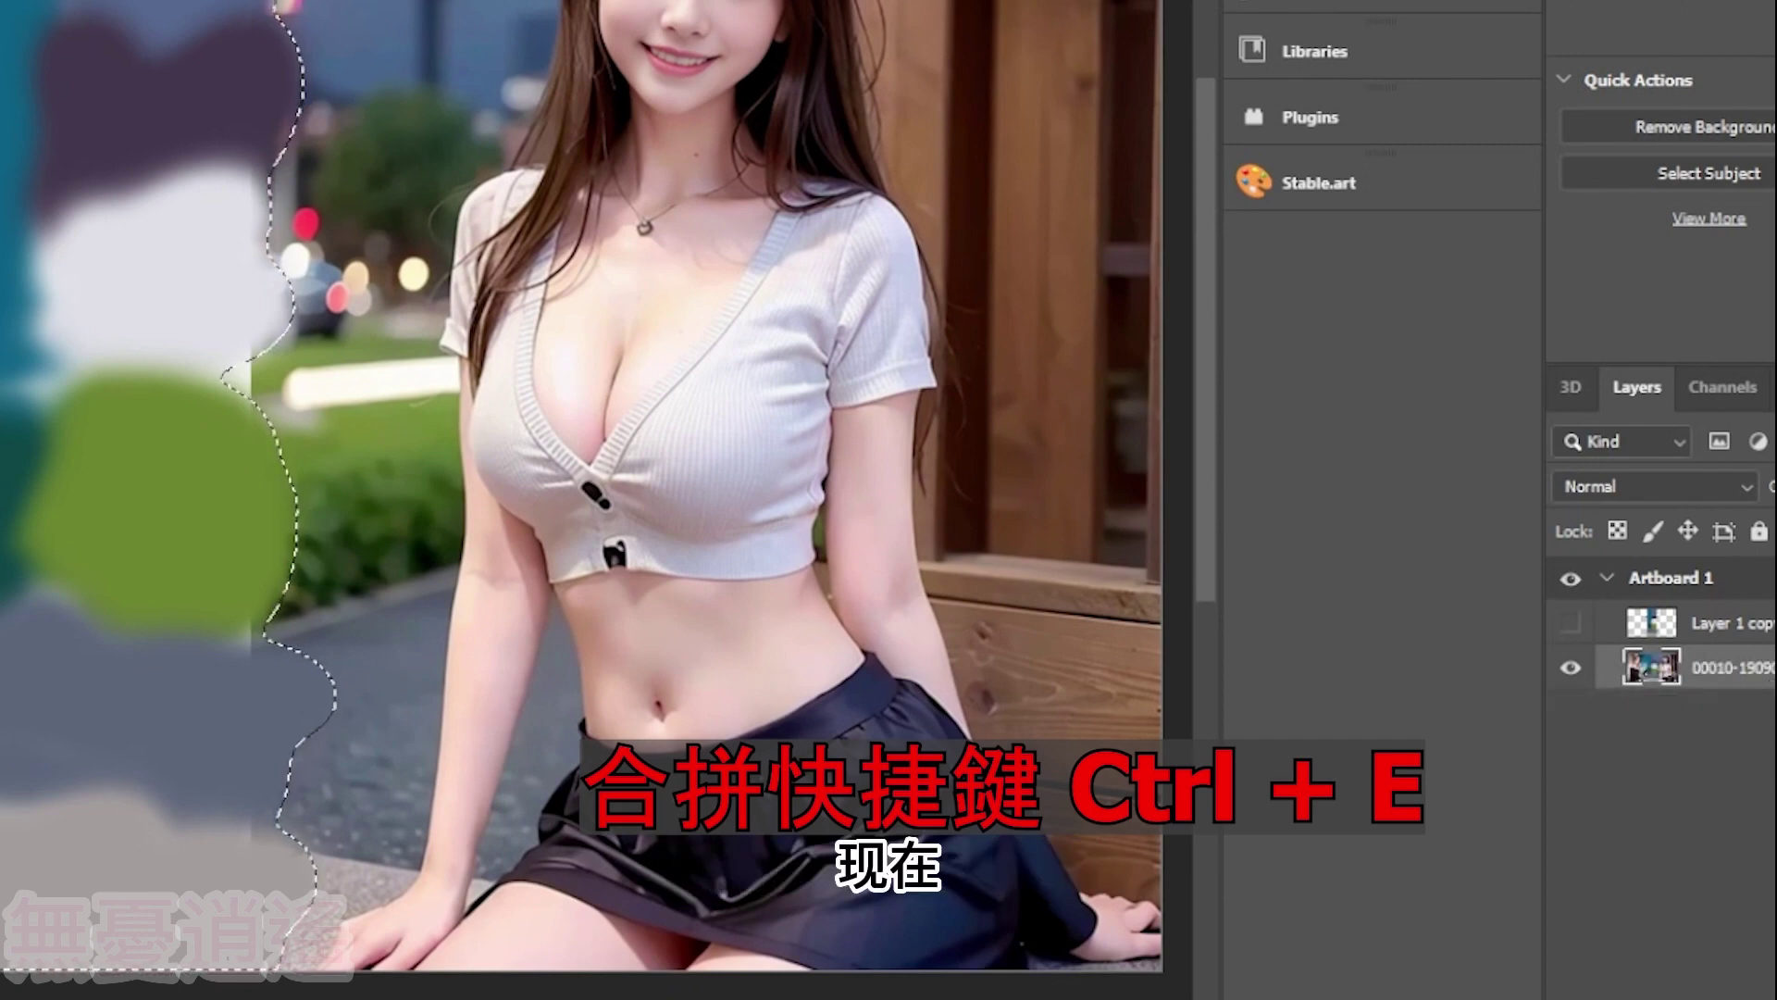
key("ctrl+d")
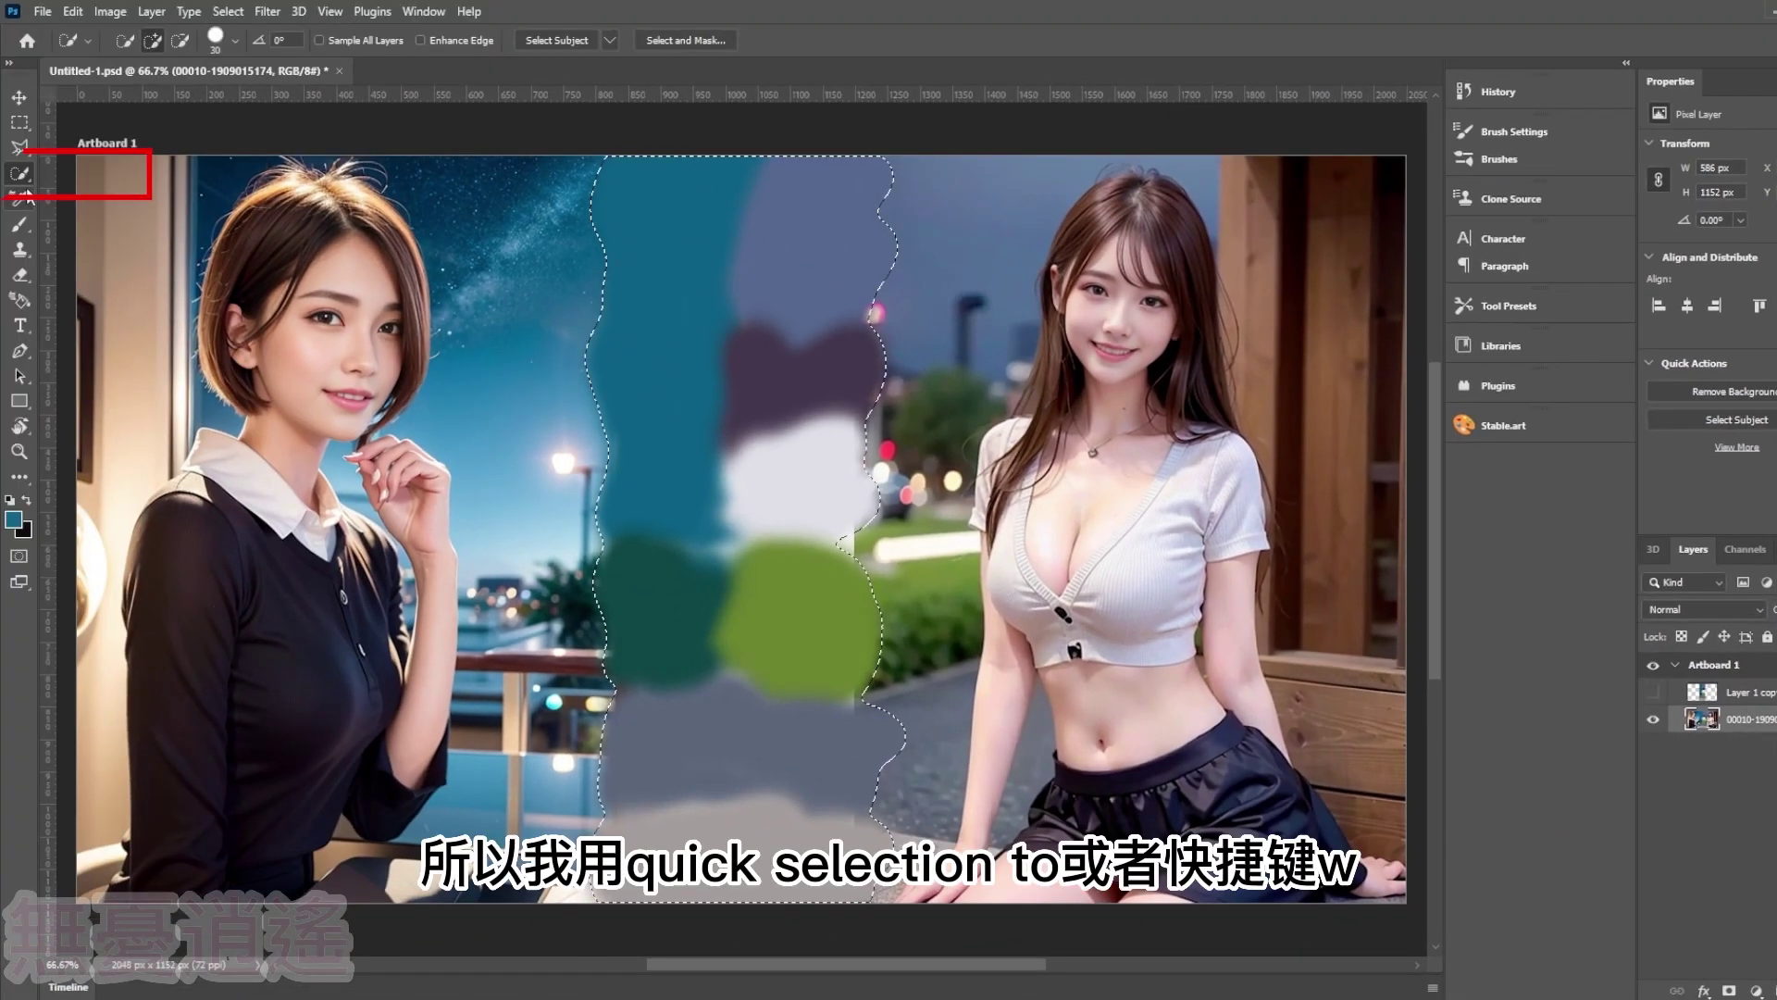
- Subtract the green and grey area from the selection and append ', beautiful sky' to the prompt
left_click(28, 175)
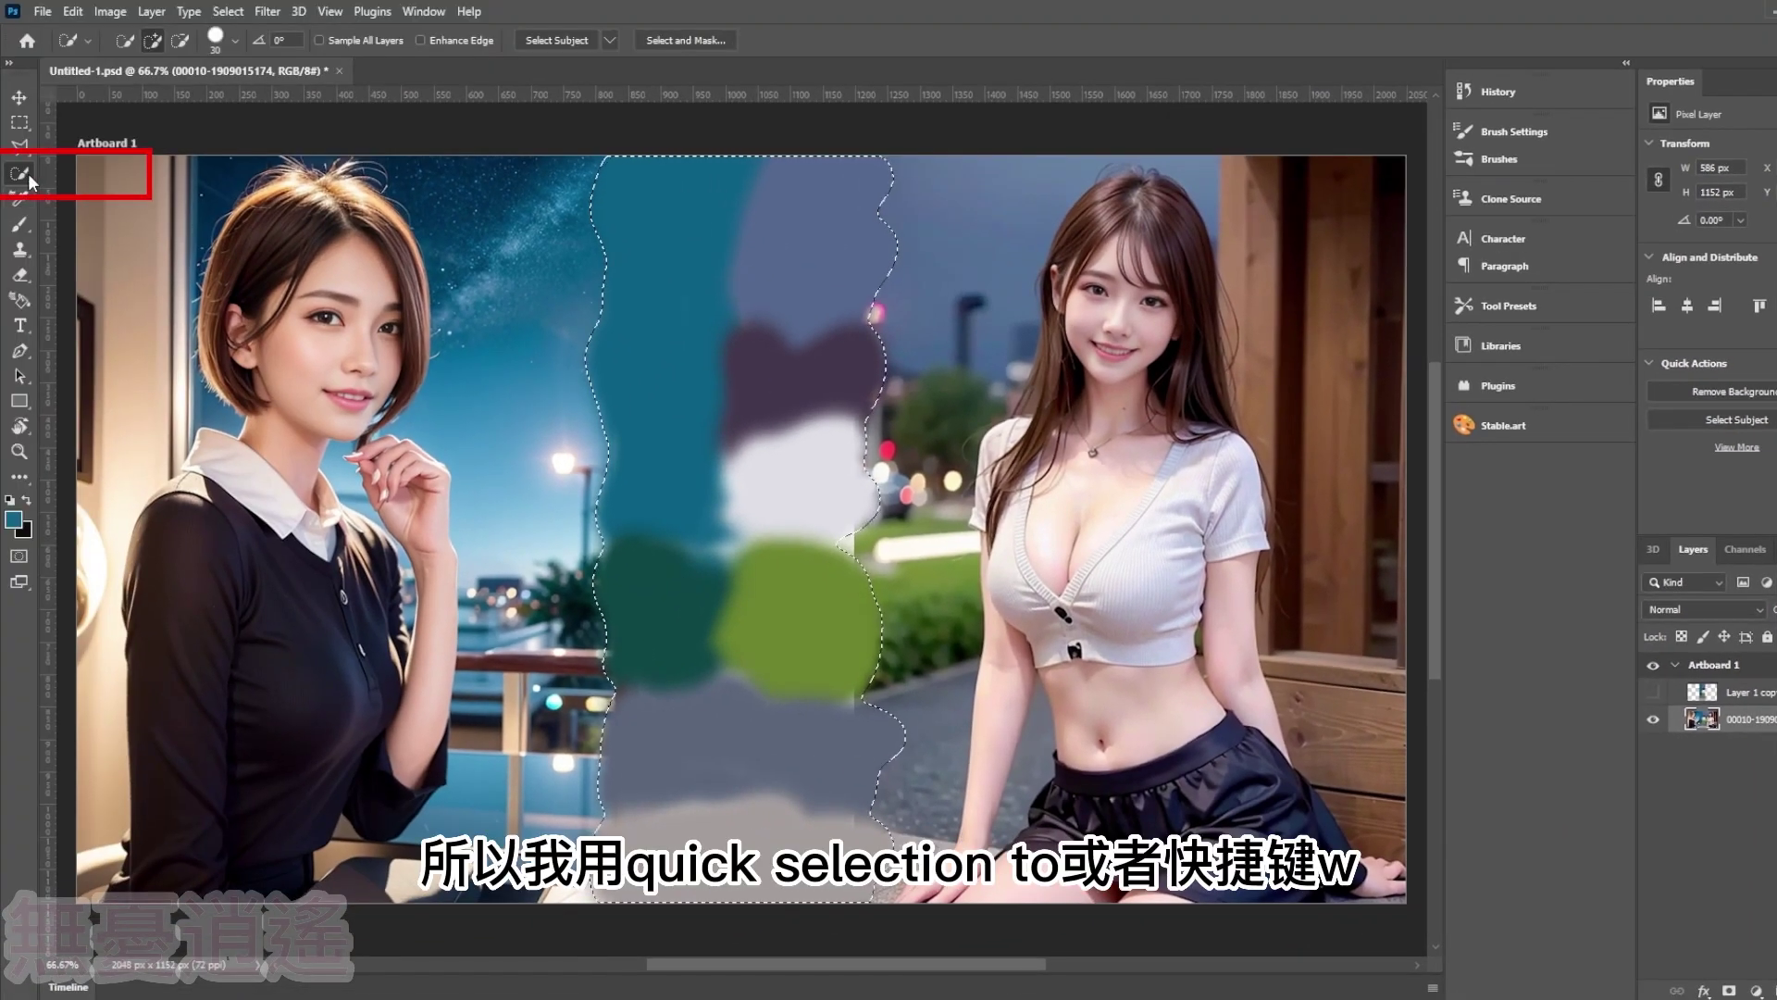
left_click(180, 42)
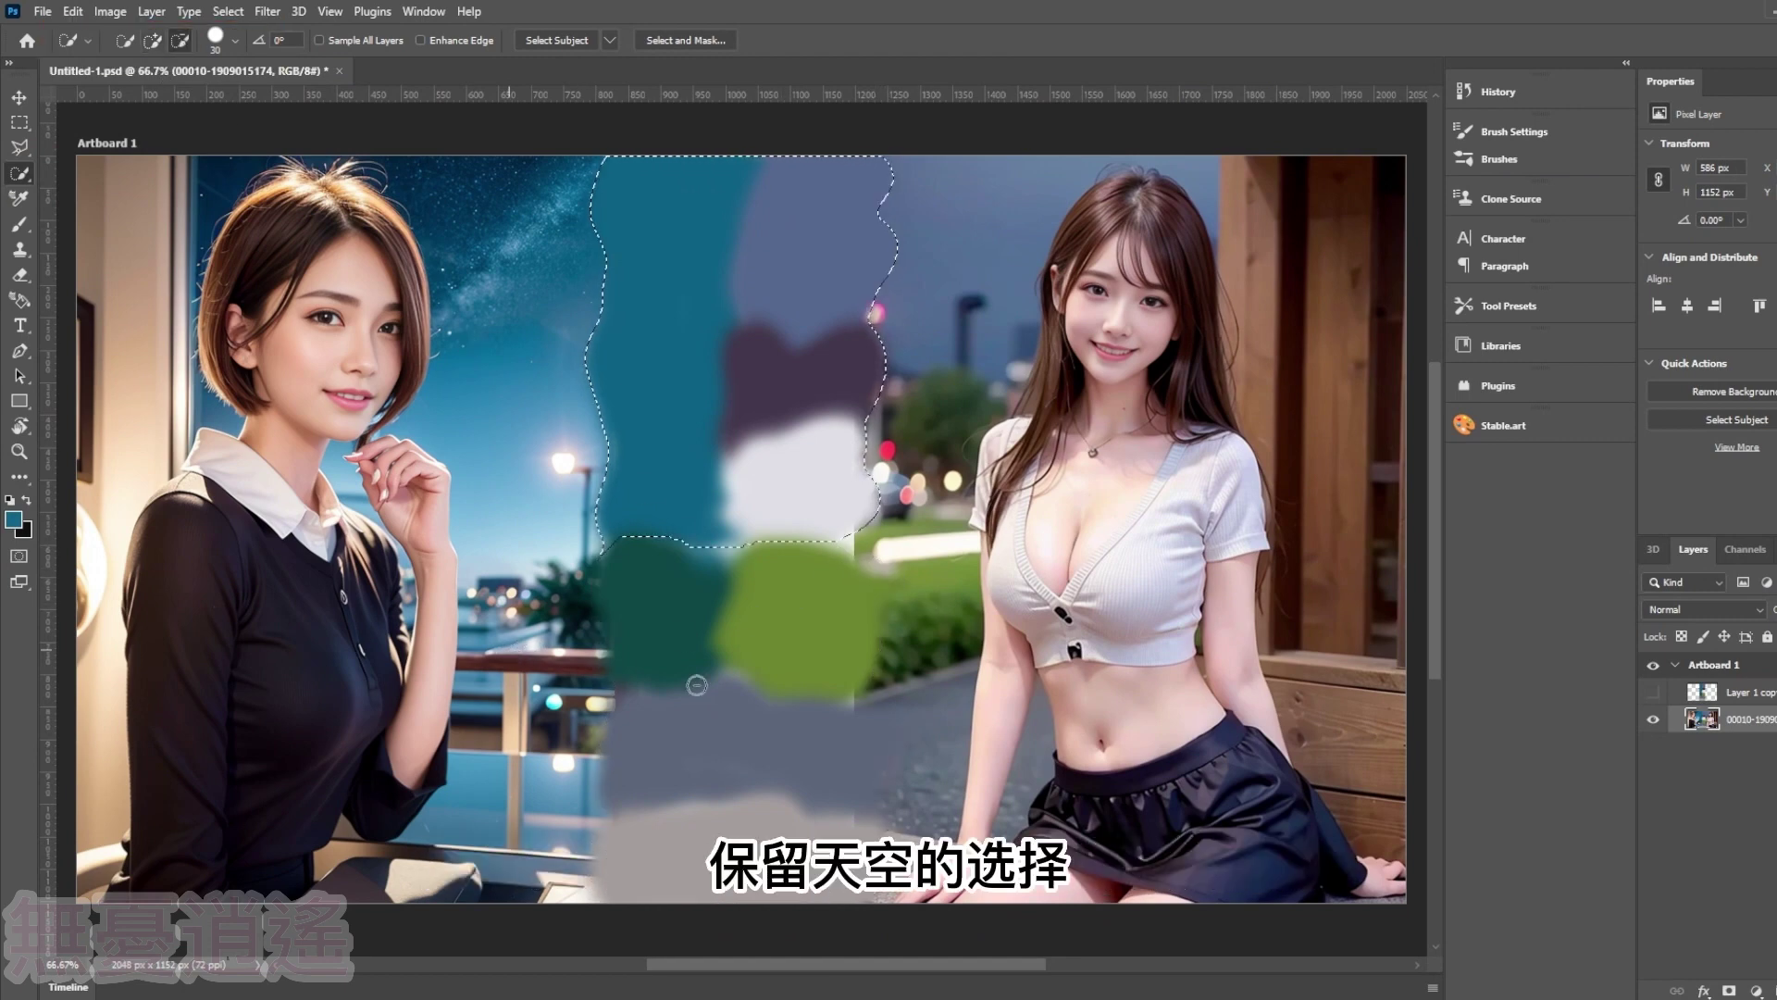
left_click_drag(878, 568, 852, 510)
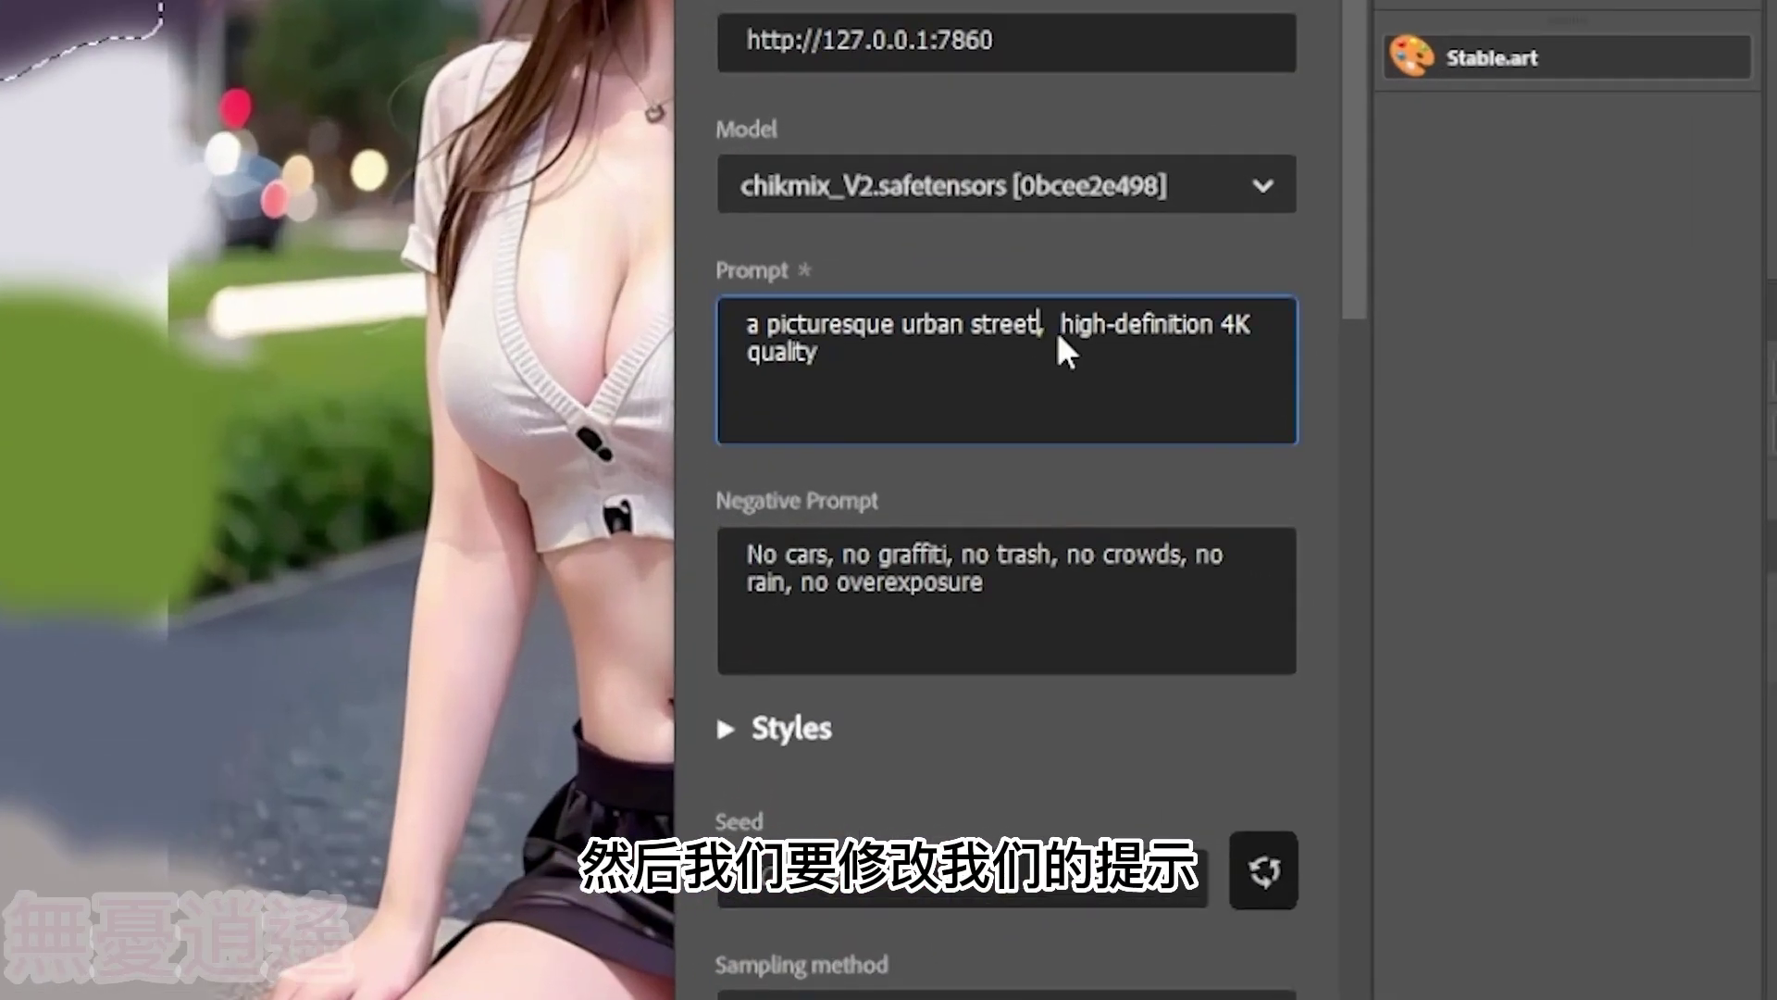
type(", beautiful")
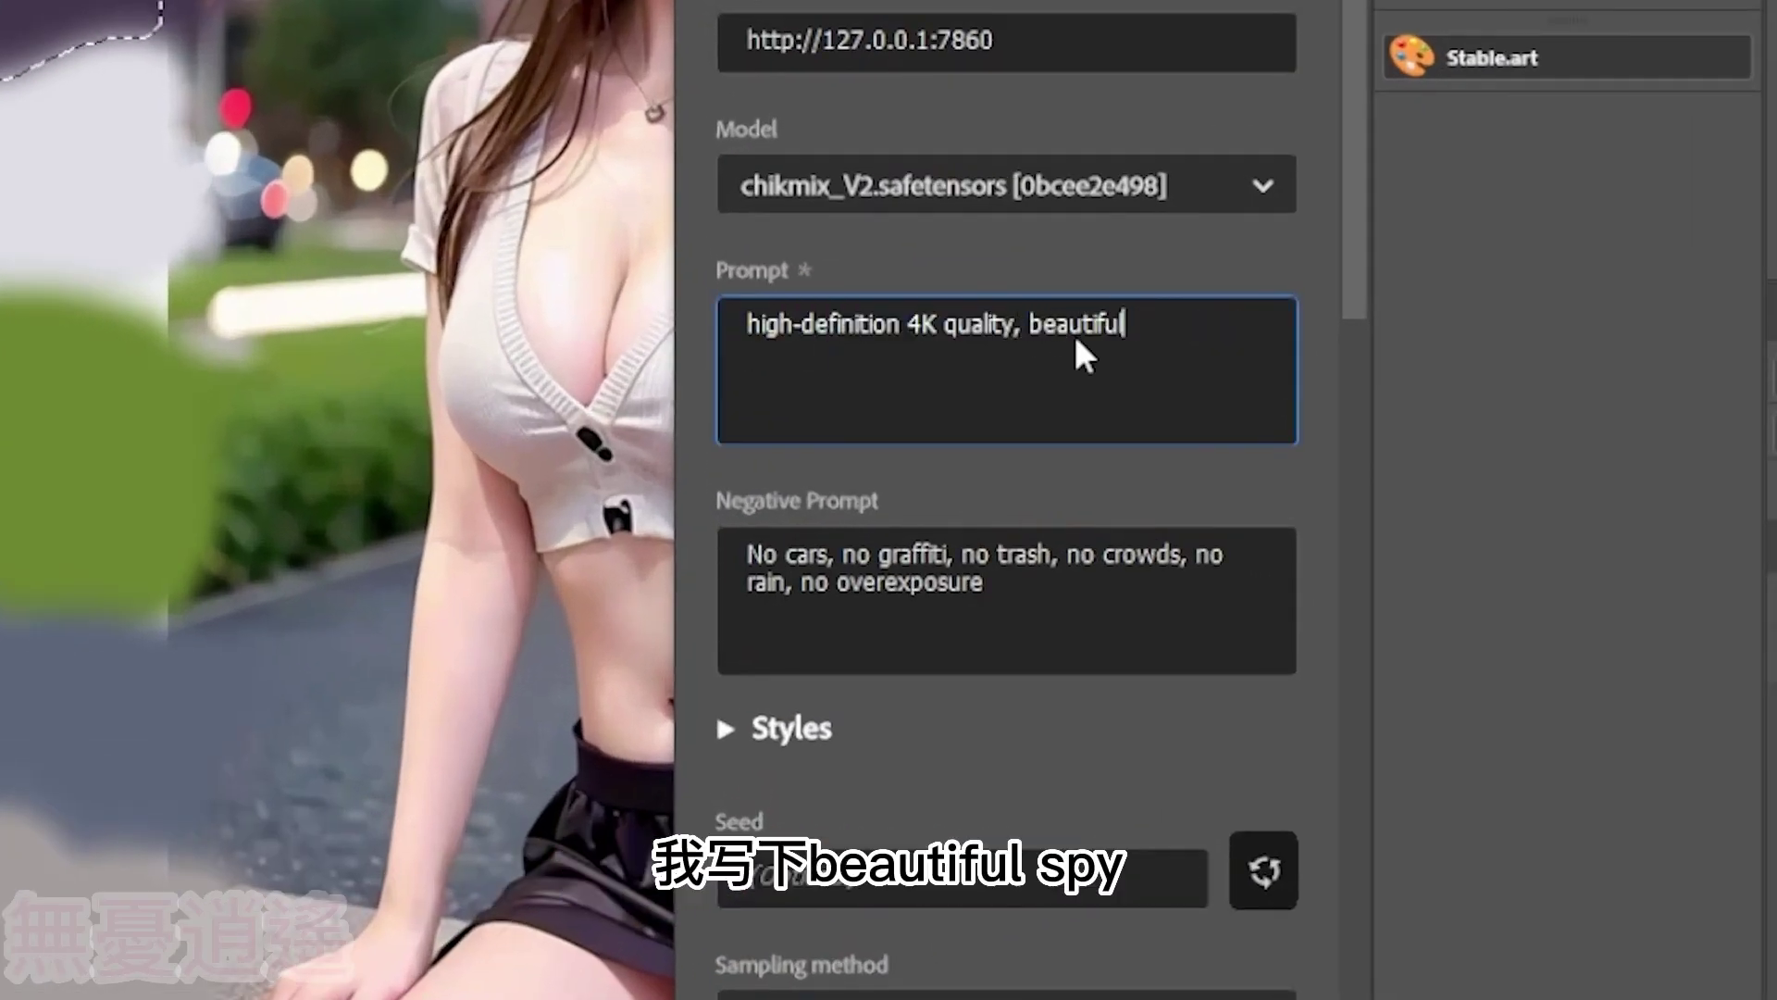
type(" sky")
scroll(1124, 469, "down", 5)
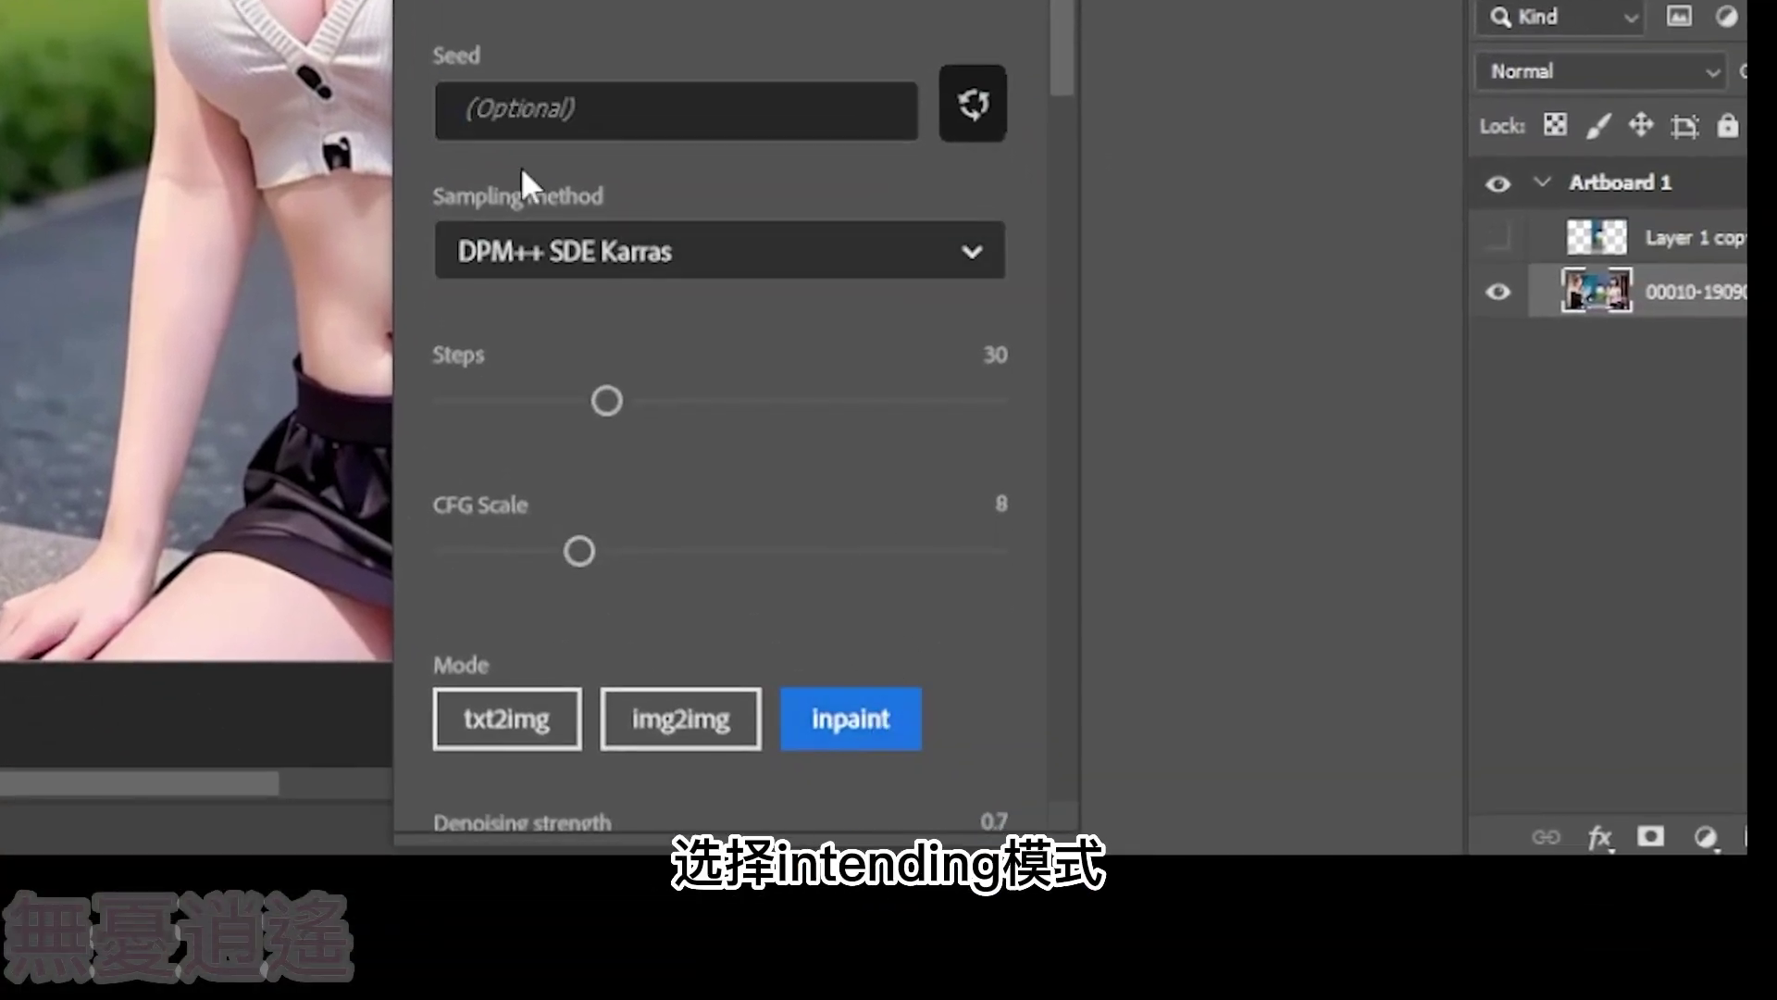
scroll(680, 250, "down", 5)
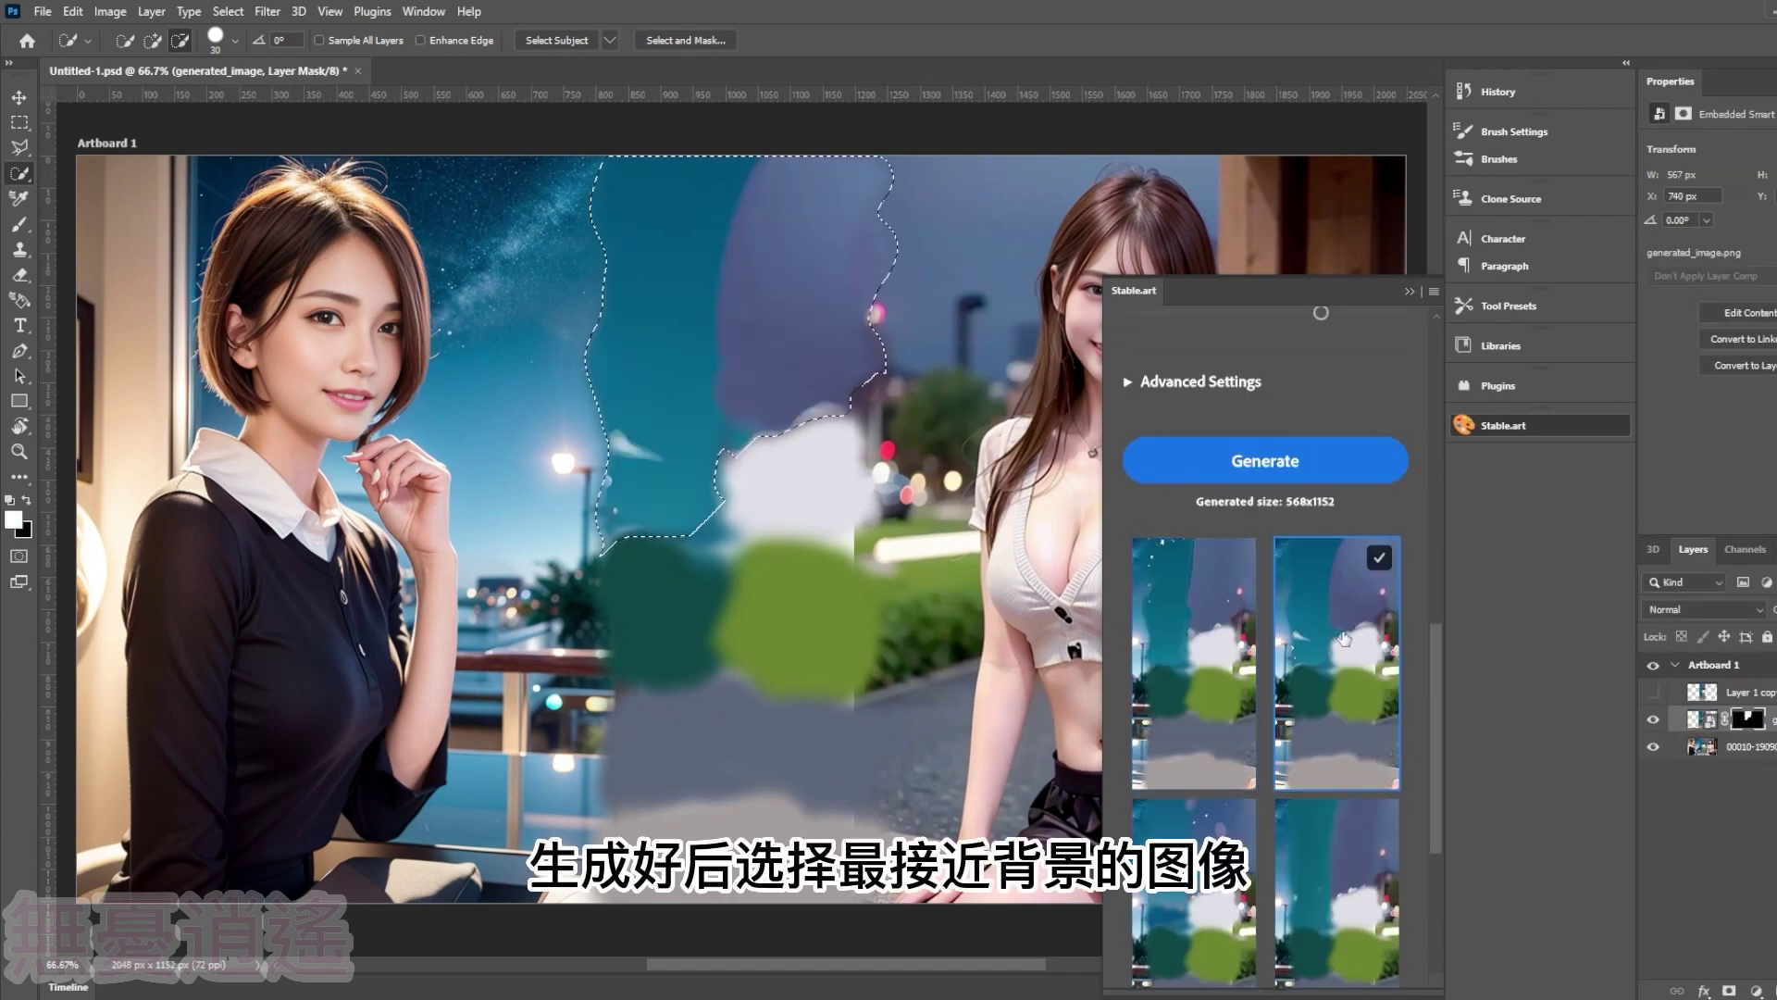
- Regenerate the sky in the lassoed area and apply the second starry-sky result
left_click(1289, 852)
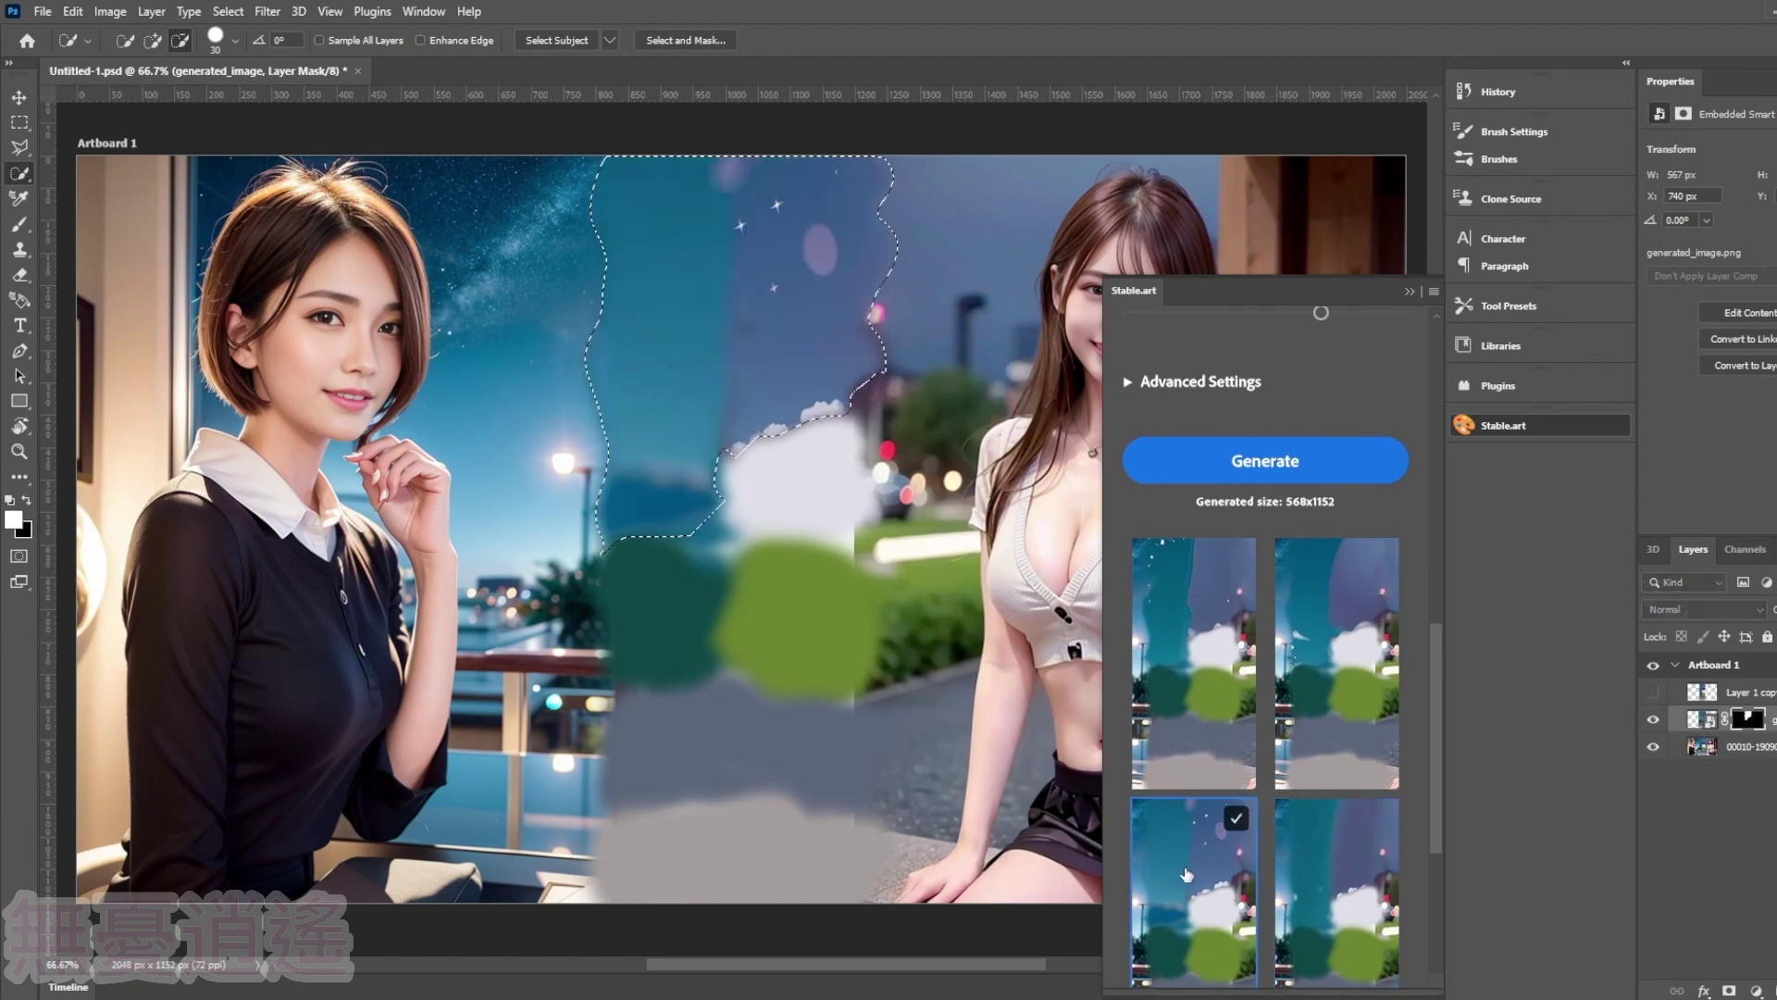
scroll(1192, 866, "down", 2)
scroll(1192, 866, "down", 3)
left_click(1503, 425)
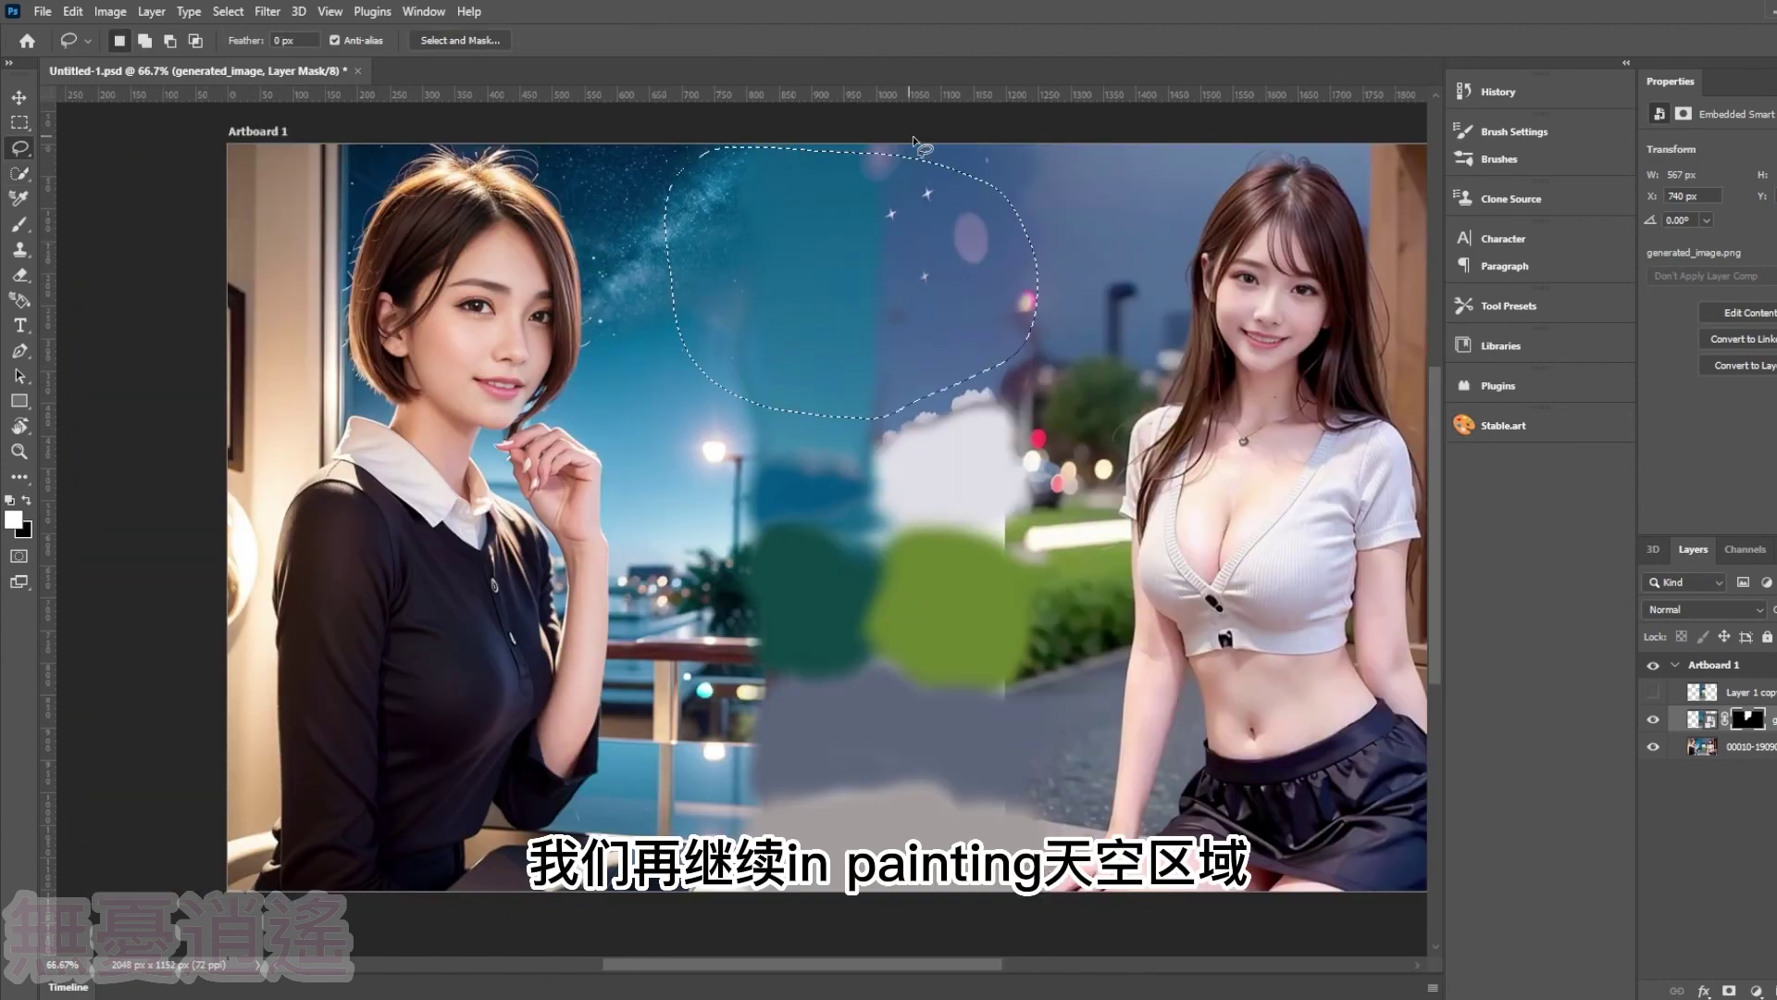
left_click(1530, 435)
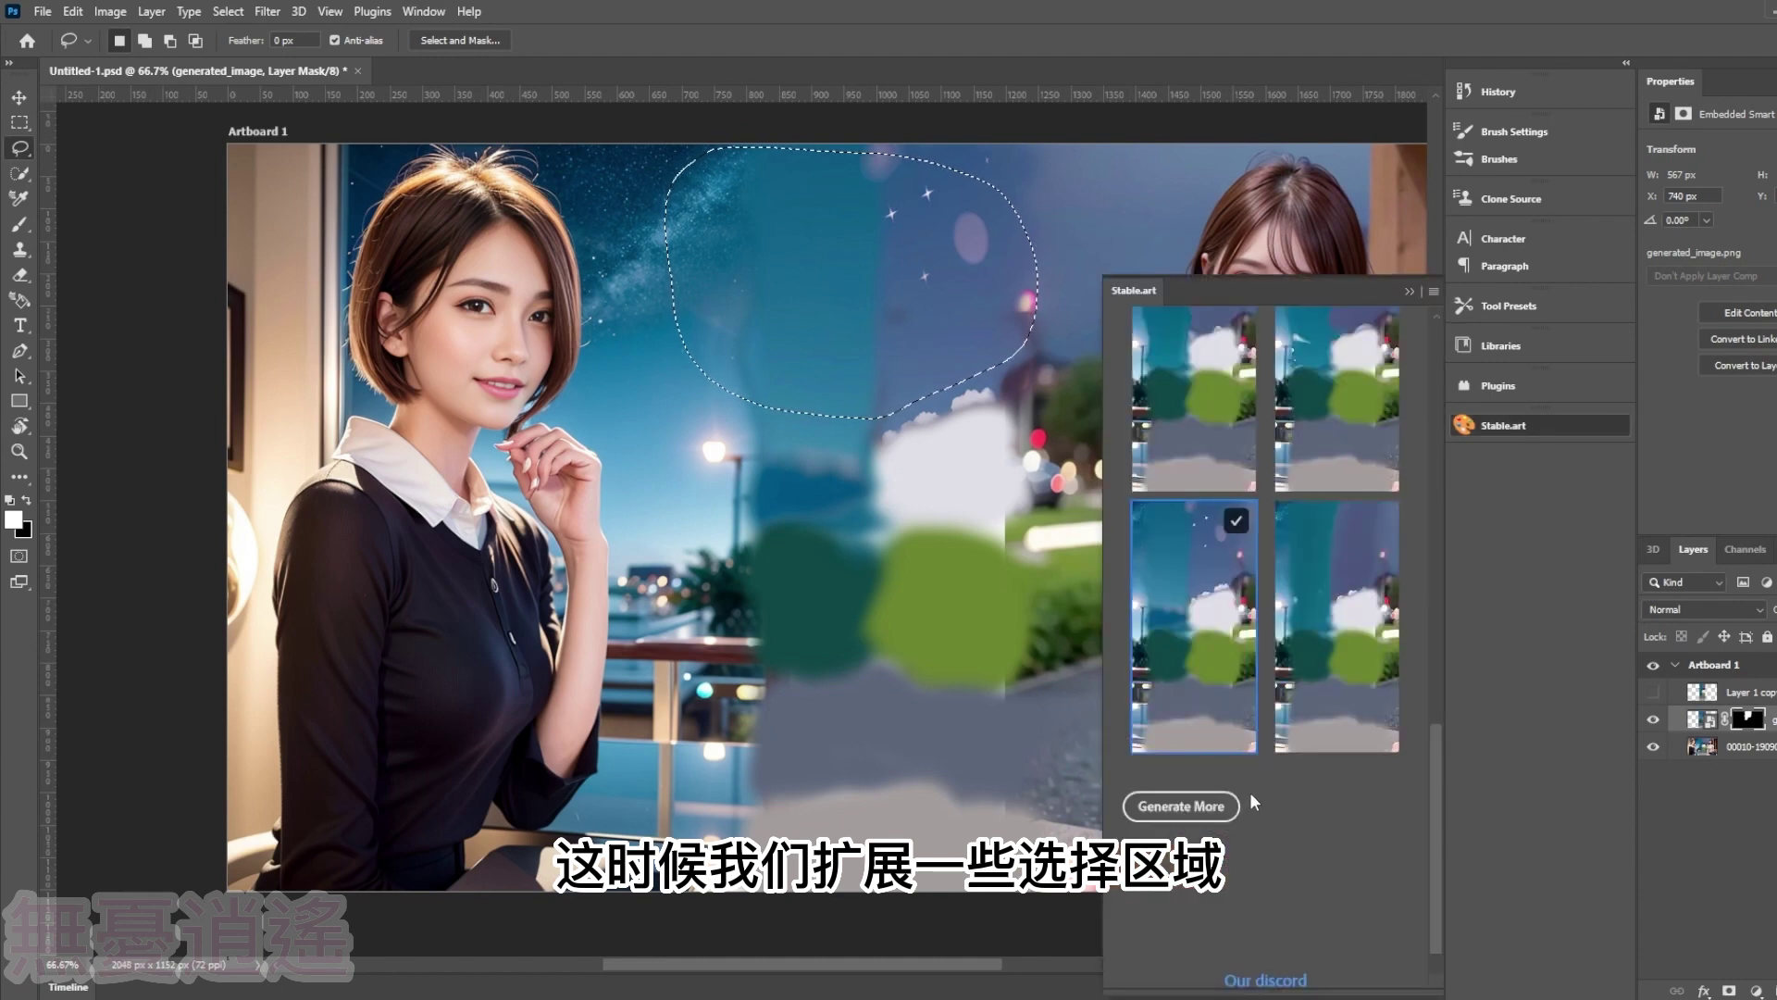
left_click_drag(1436, 787, 1442, 613)
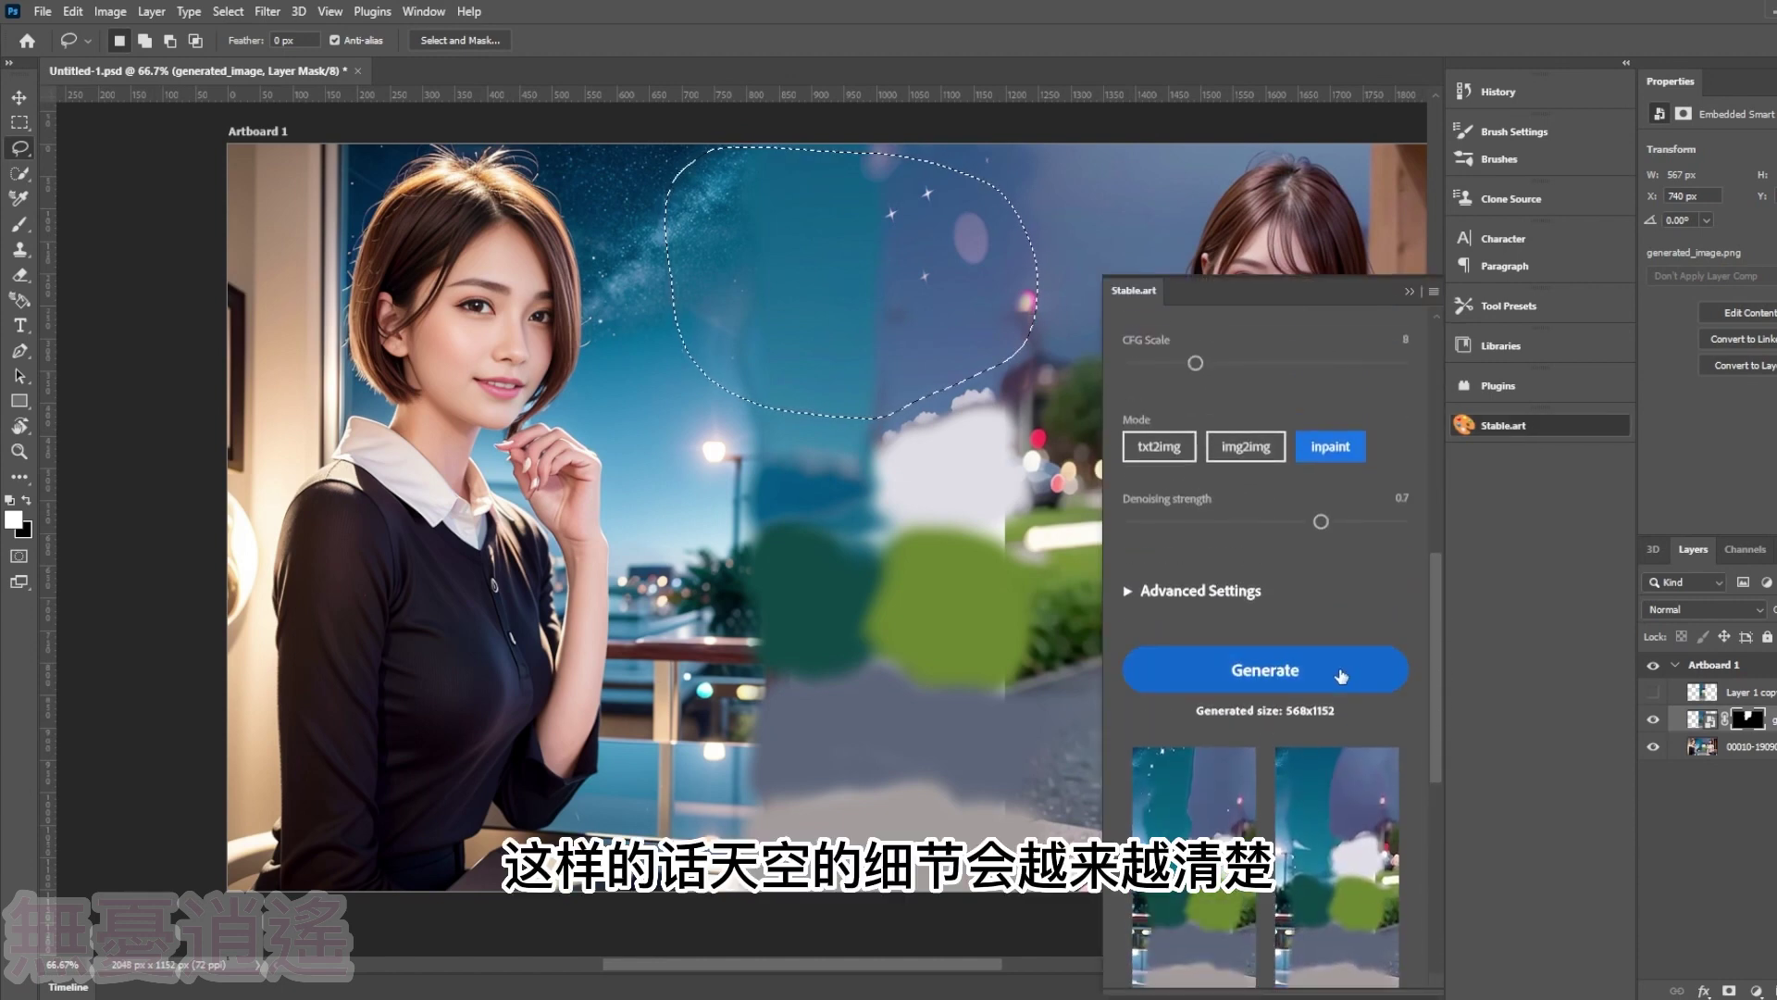
left_click(1339, 674)
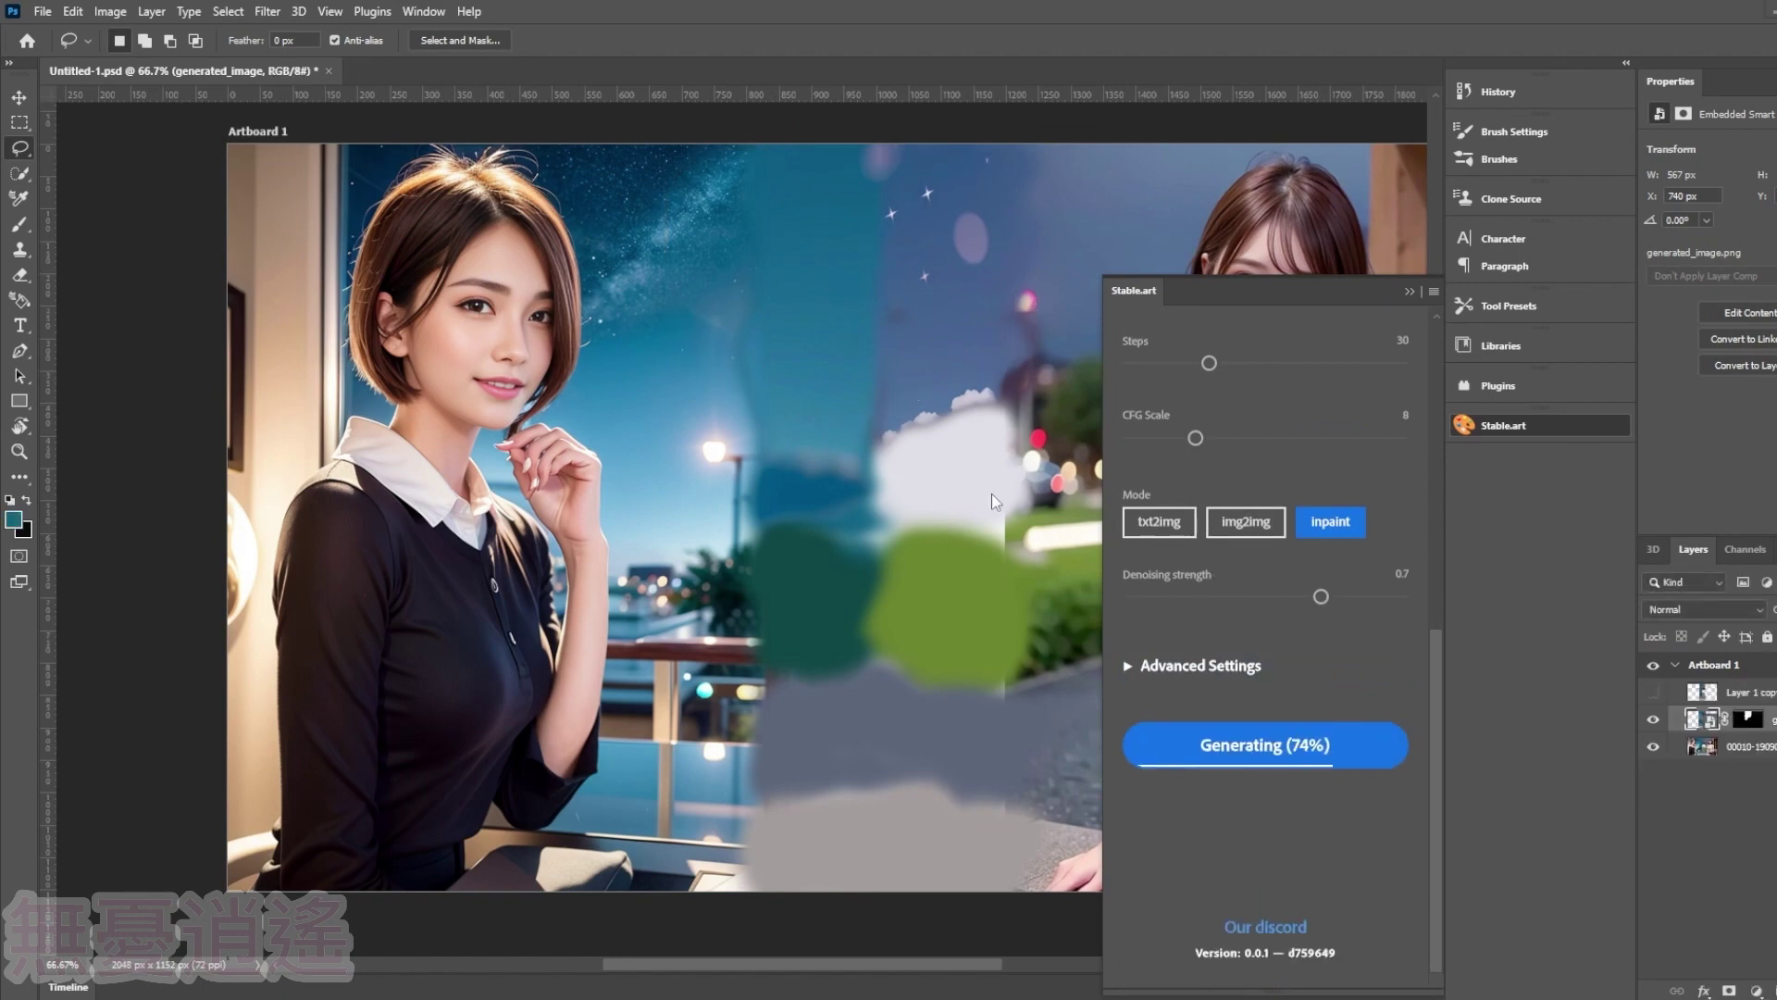
left_click(1324, 882)
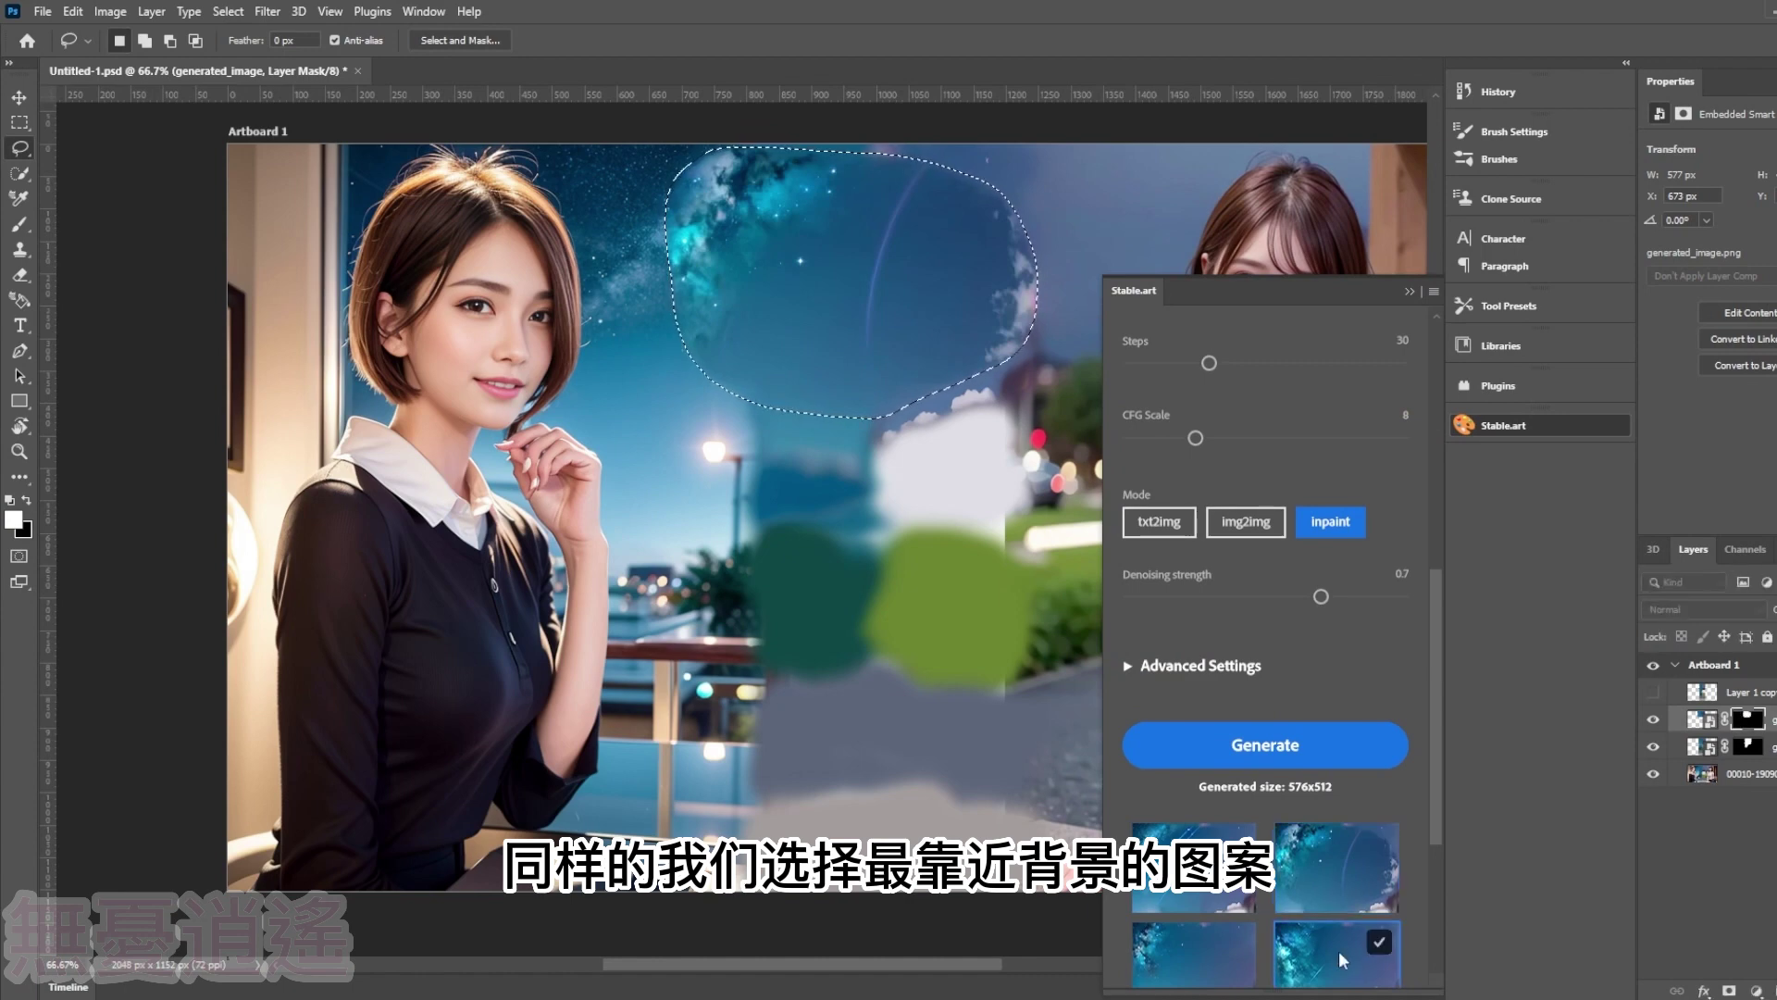
- Lasso around the white cloud patch and inpaint a fill for it
left_click_drag(775, 427, 931, 581)
mouse_move(1040, 424)
left_mouse_down()
mouse_move(803, 403)
mouse_move(746, 442)
left_mouse_up()
left_click(1488, 426)
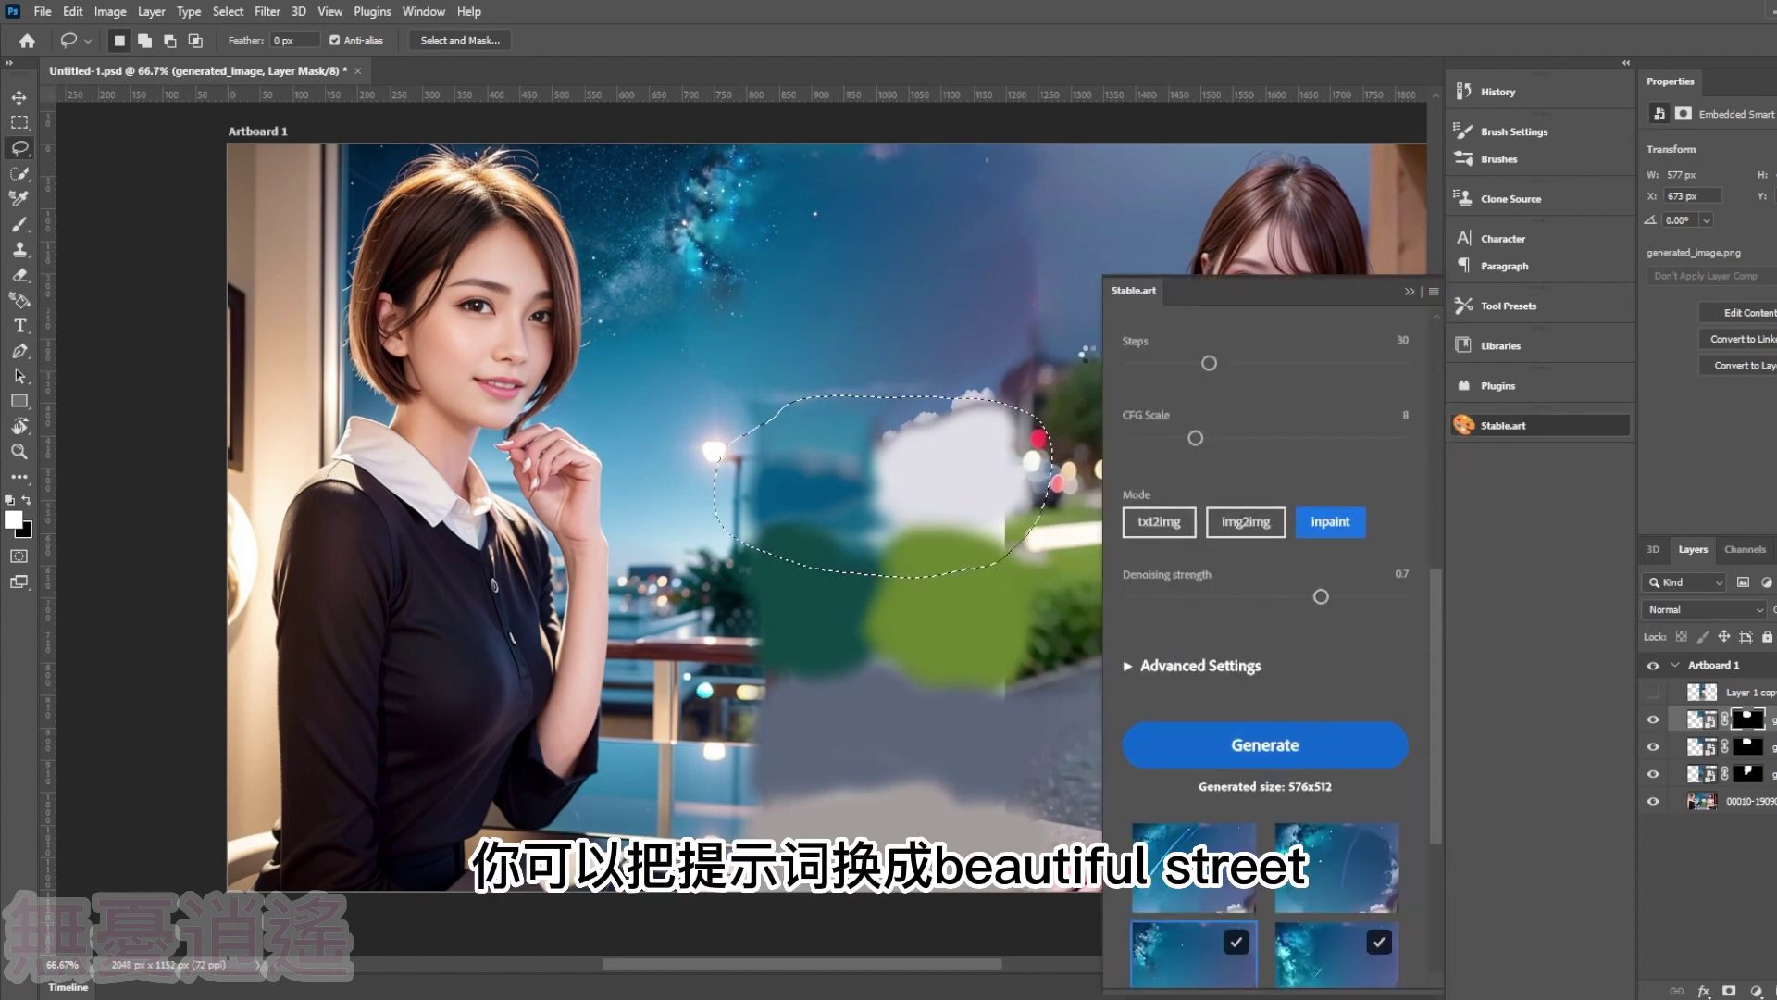
left_click(1264, 745)
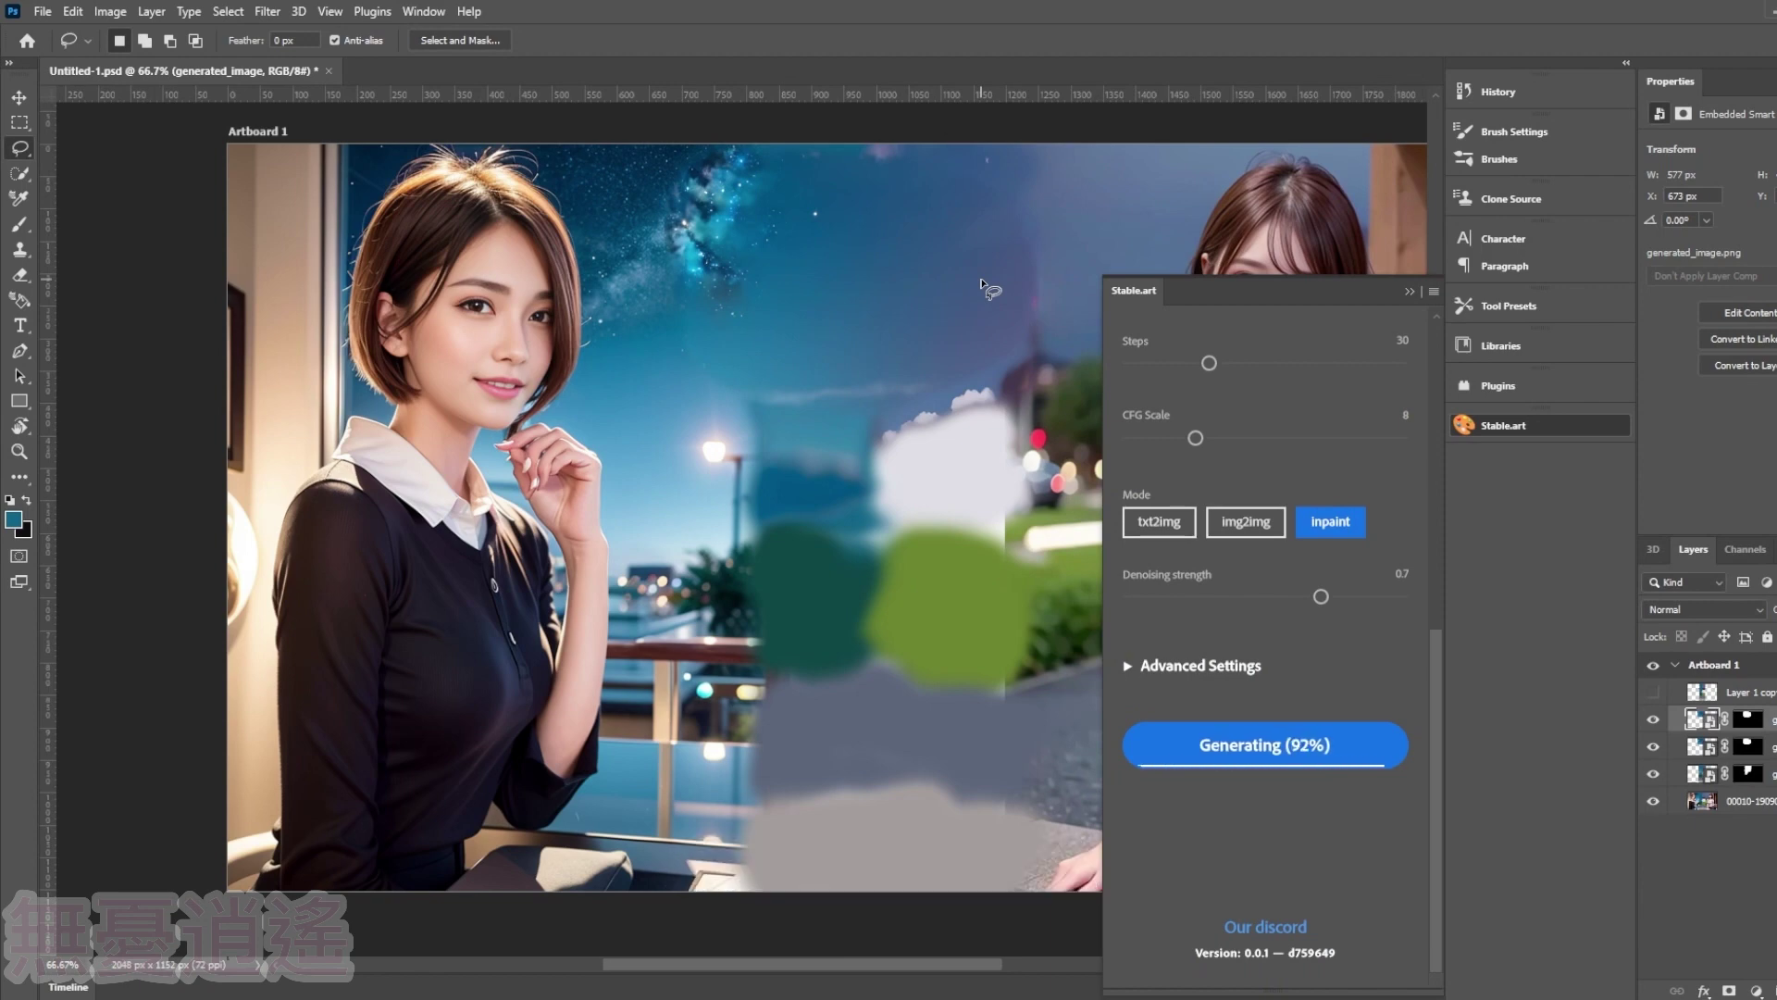
scroll(1296, 747, "down", 2)
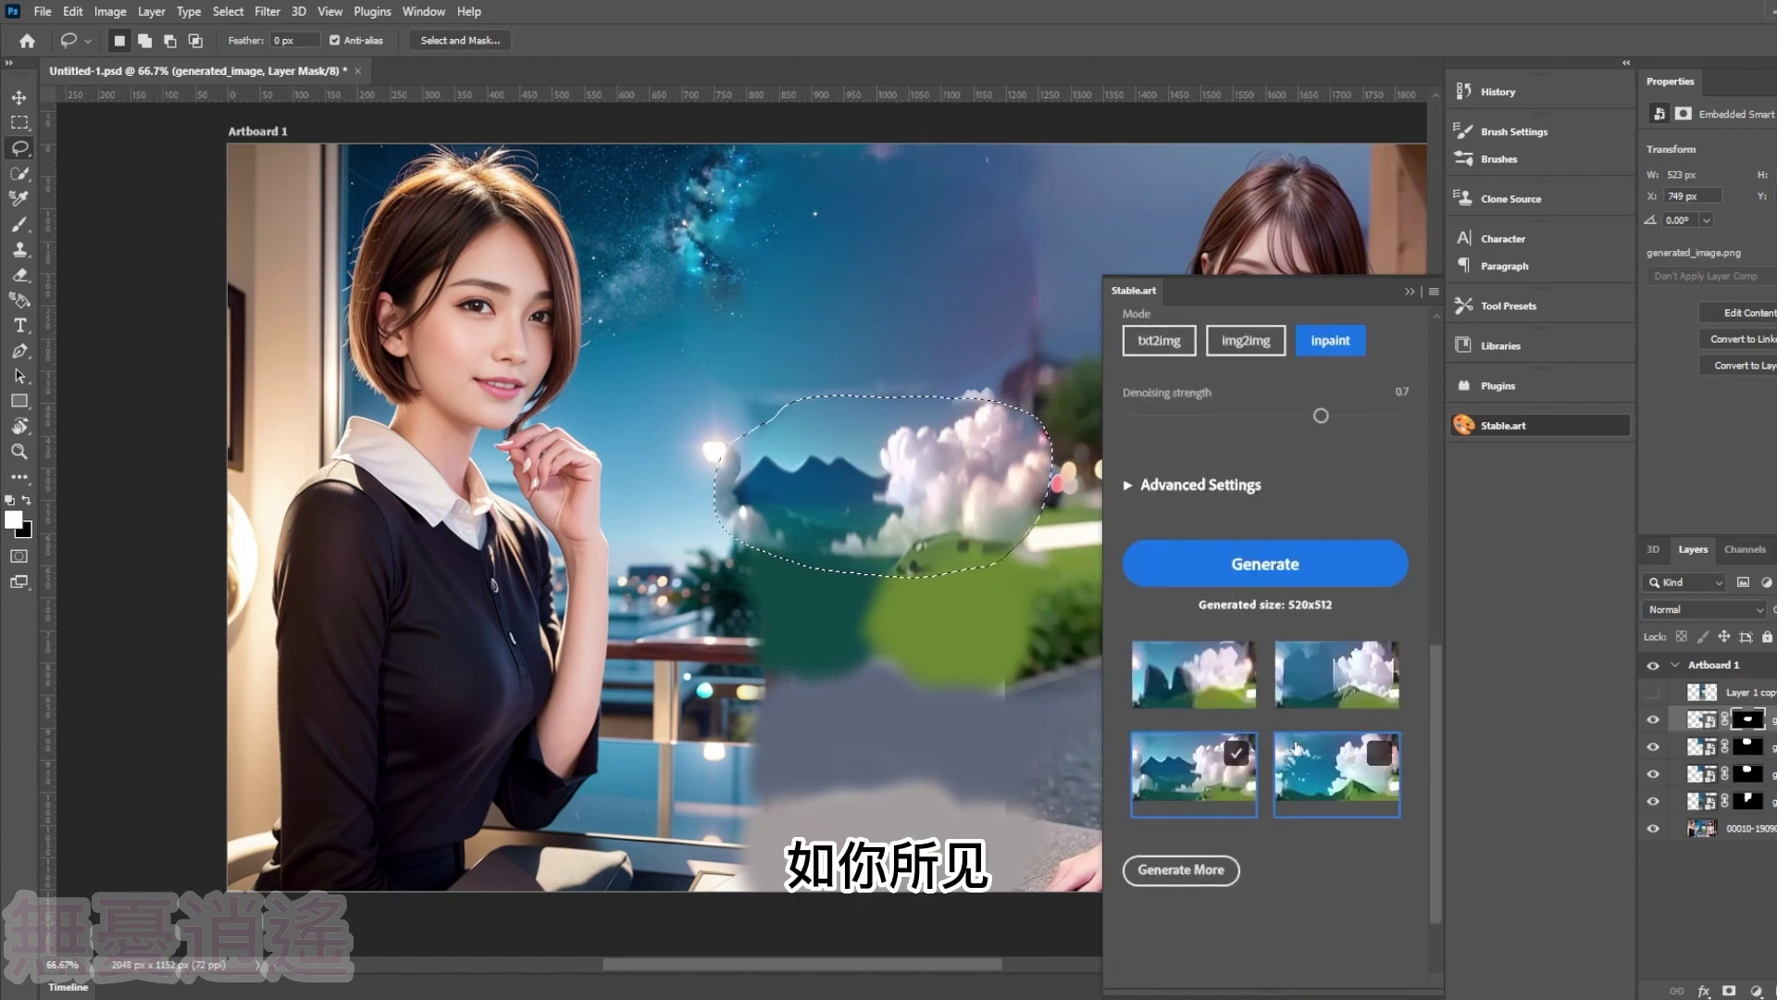
- Lasso the lower gap, swap 'sky' for a street prompt, and apply the generated street scene
left_click_drag(1057, 534, 704, 746)
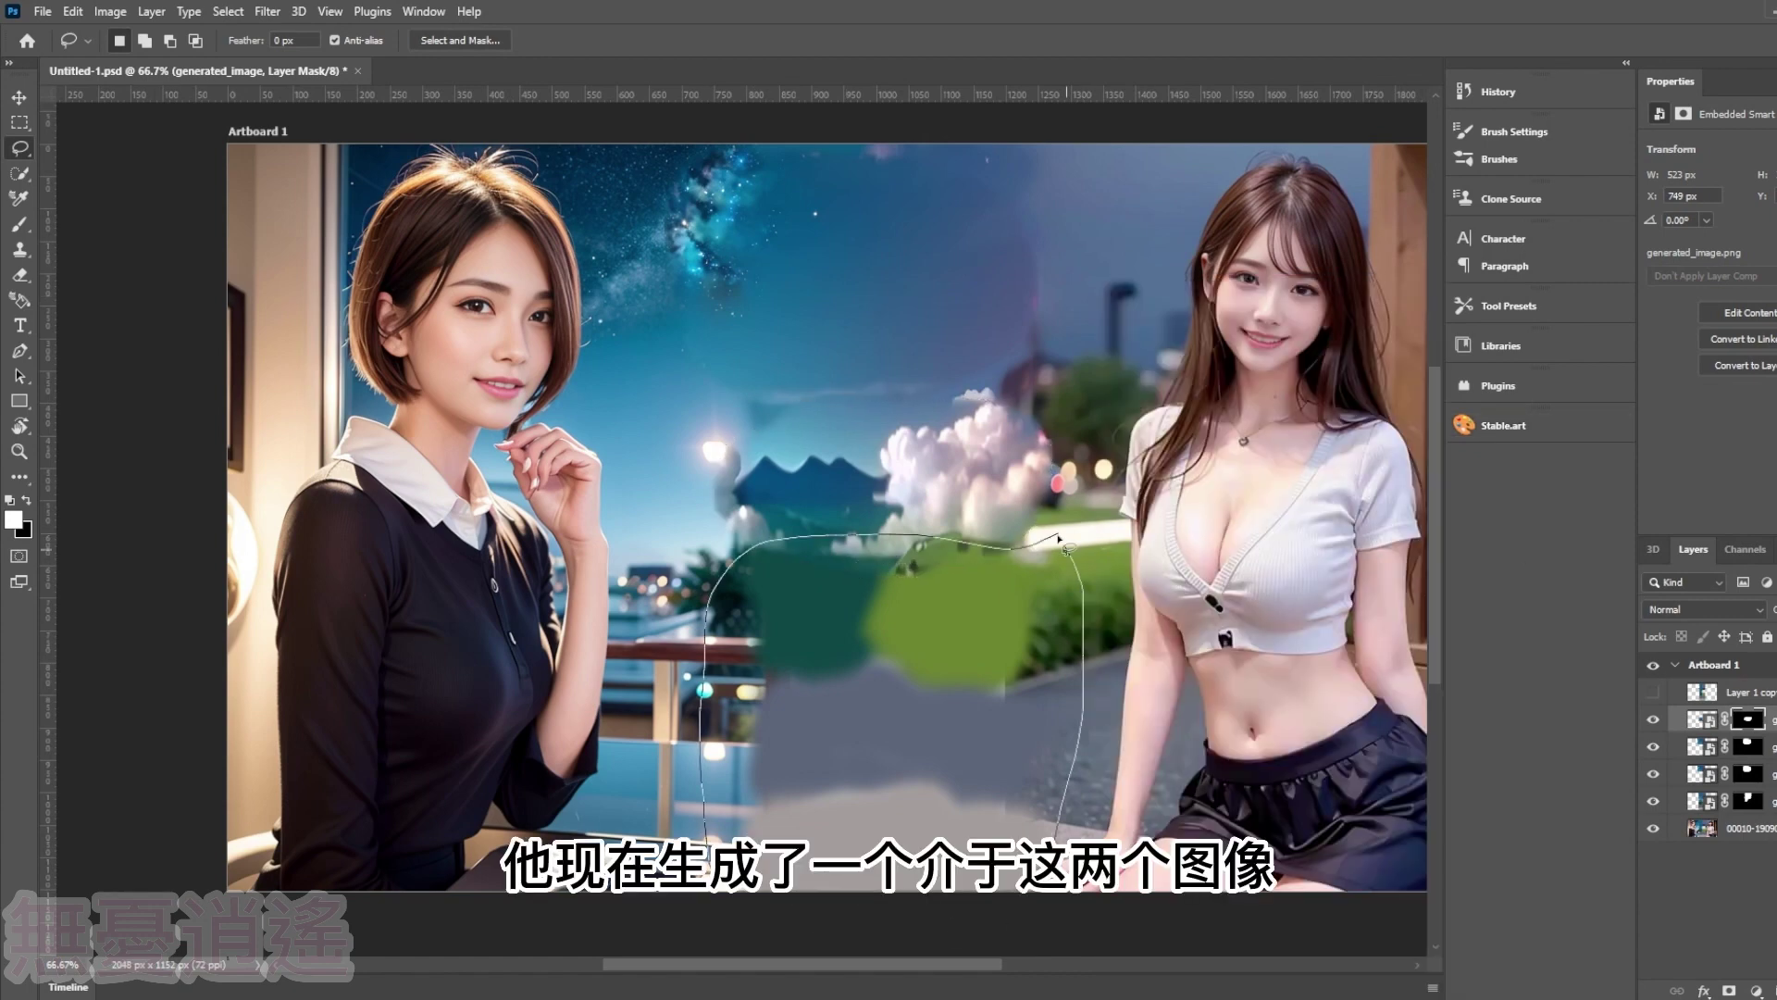
left_click_drag(1066, 549, 1059, 537)
left_click(1506, 426)
left_click(1265, 564)
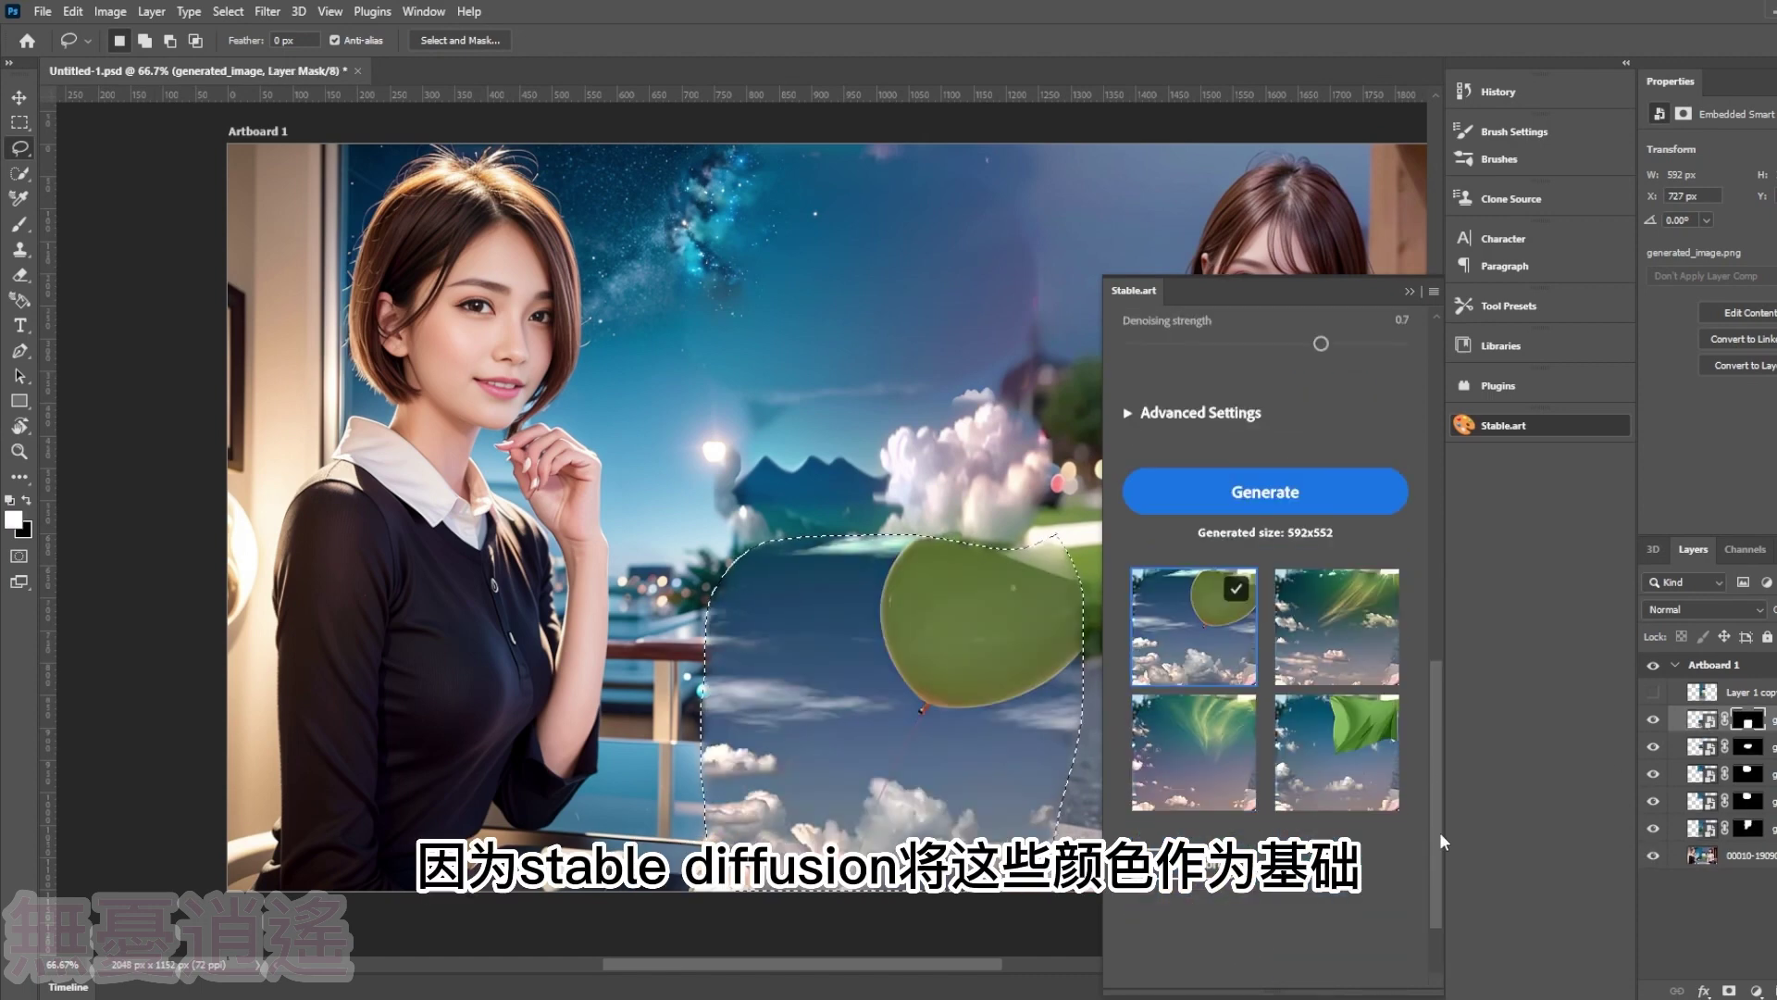
scroll(1388, 478, "up", 5)
scroll(1361, 479, "up", 5)
scroll(1342, 481, "up", 5)
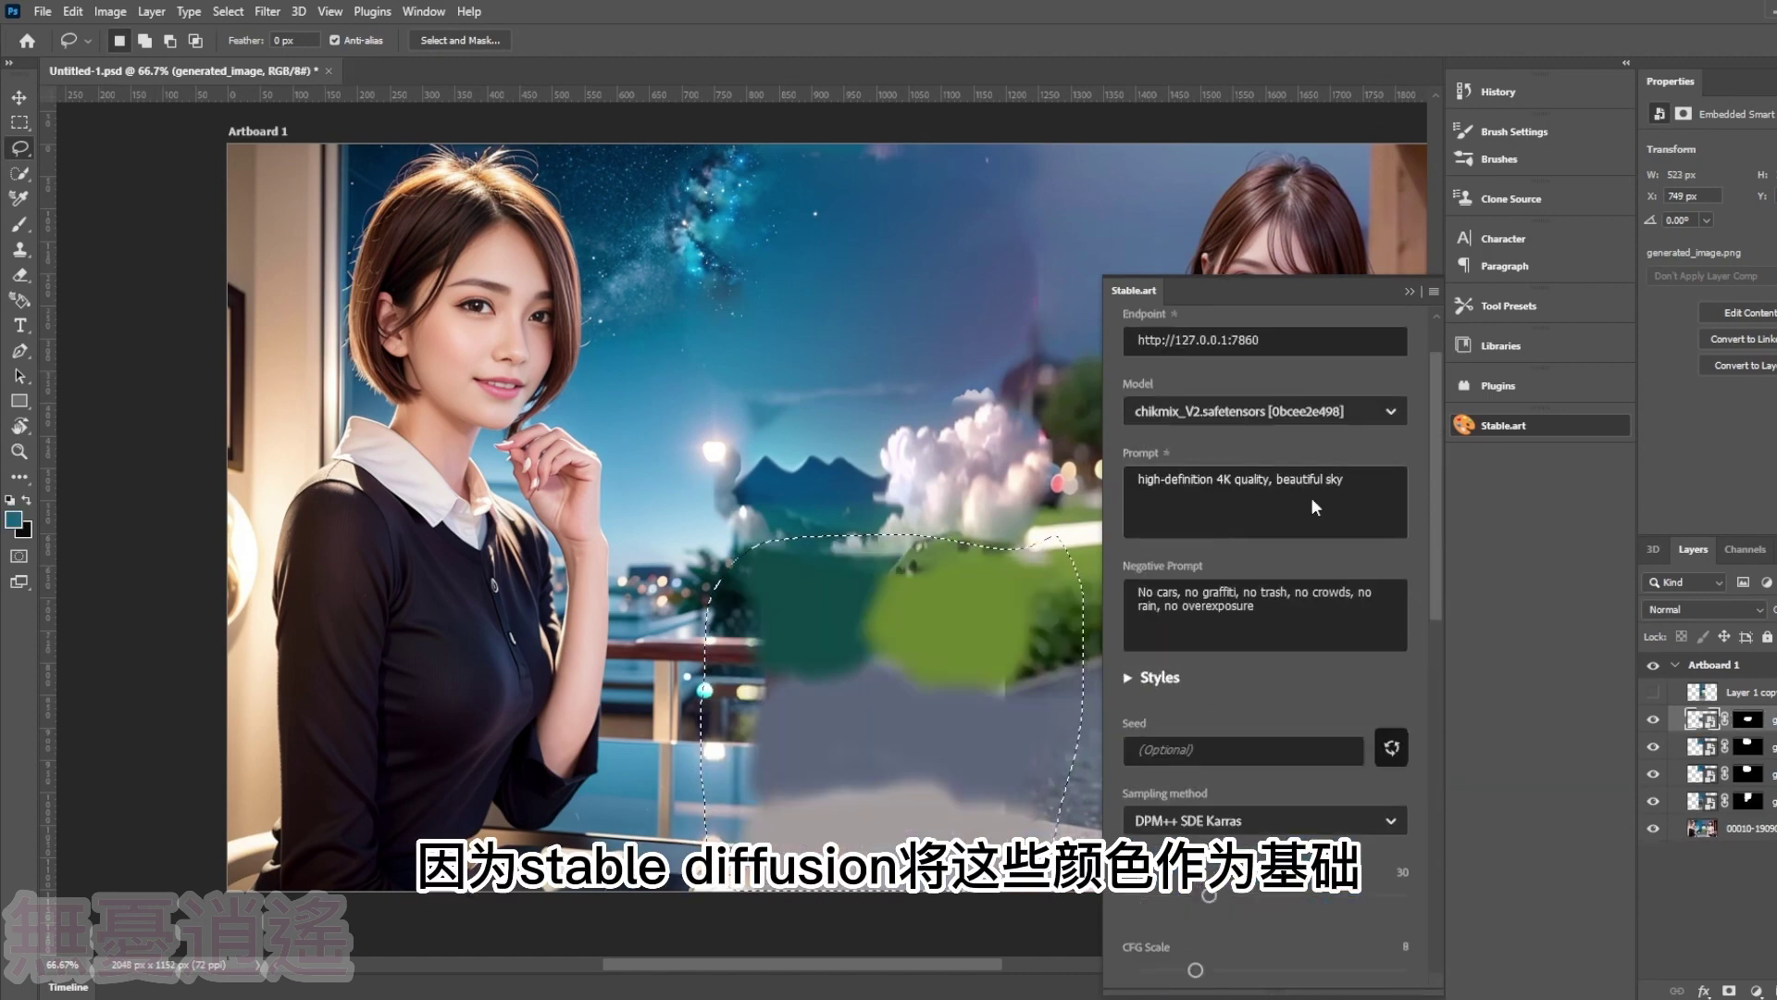
double_click(1333, 479)
scroll(1265, 556, "down", 10)
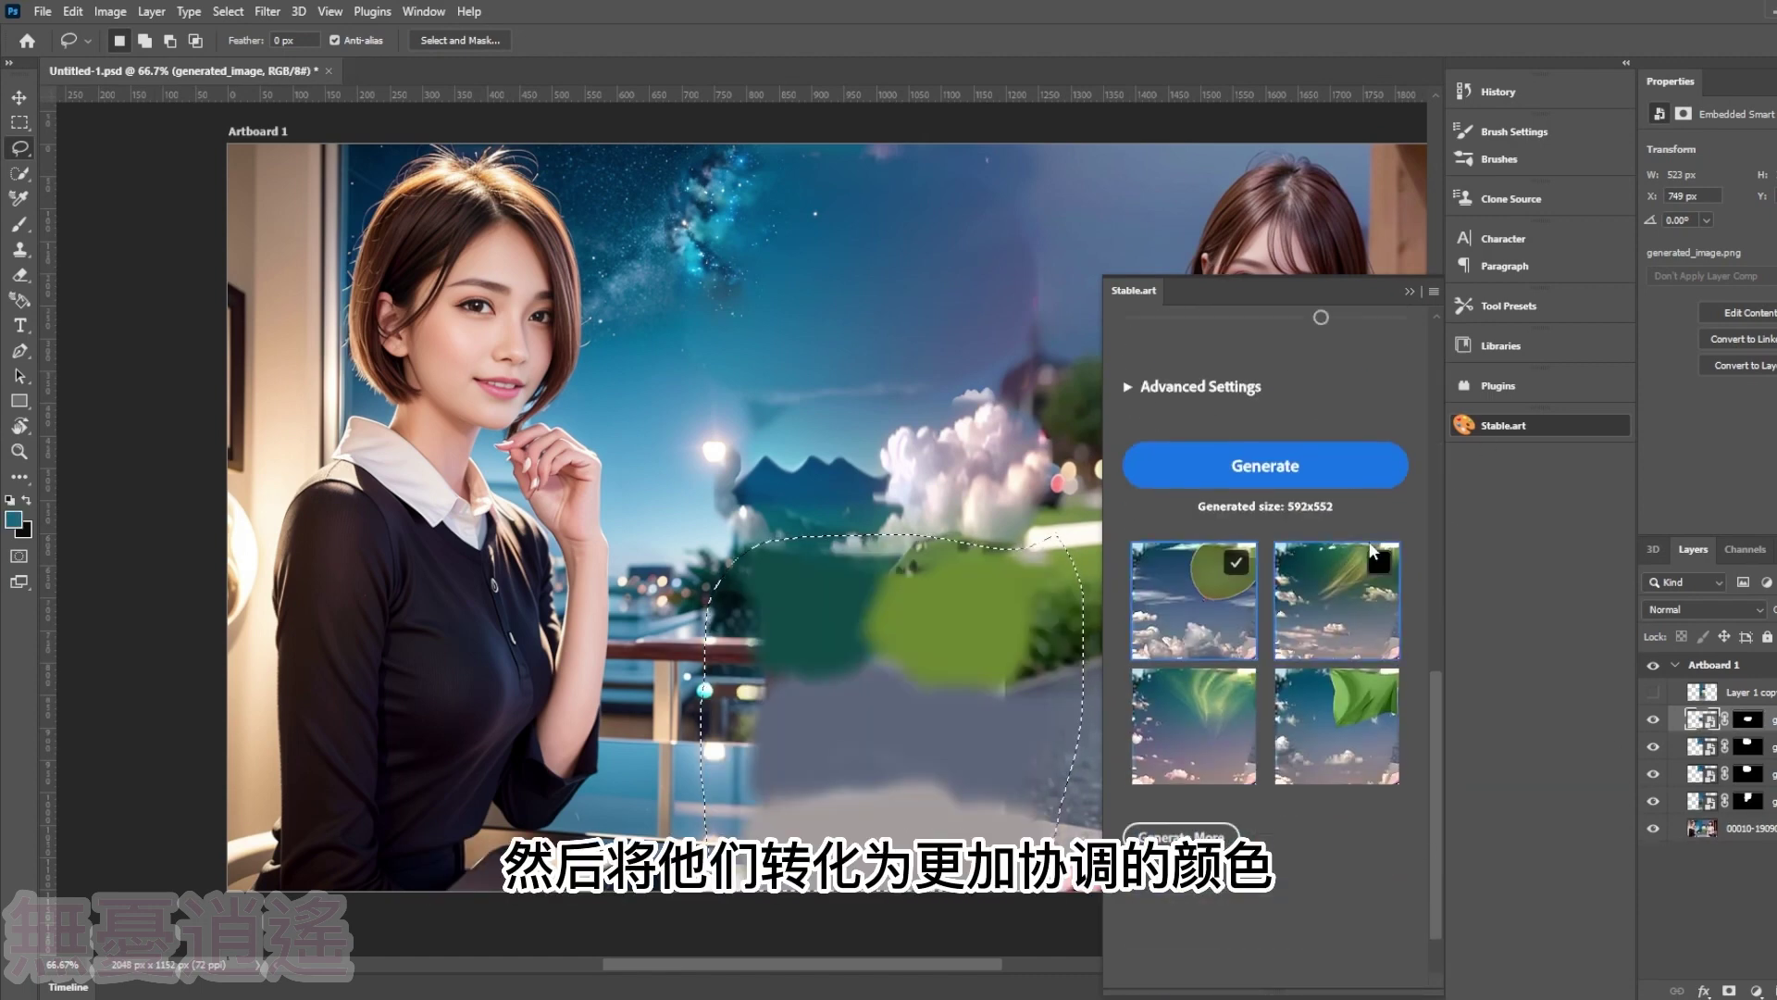
left_click(1262, 460)
left_click(1298, 266)
left_click(1508, 428)
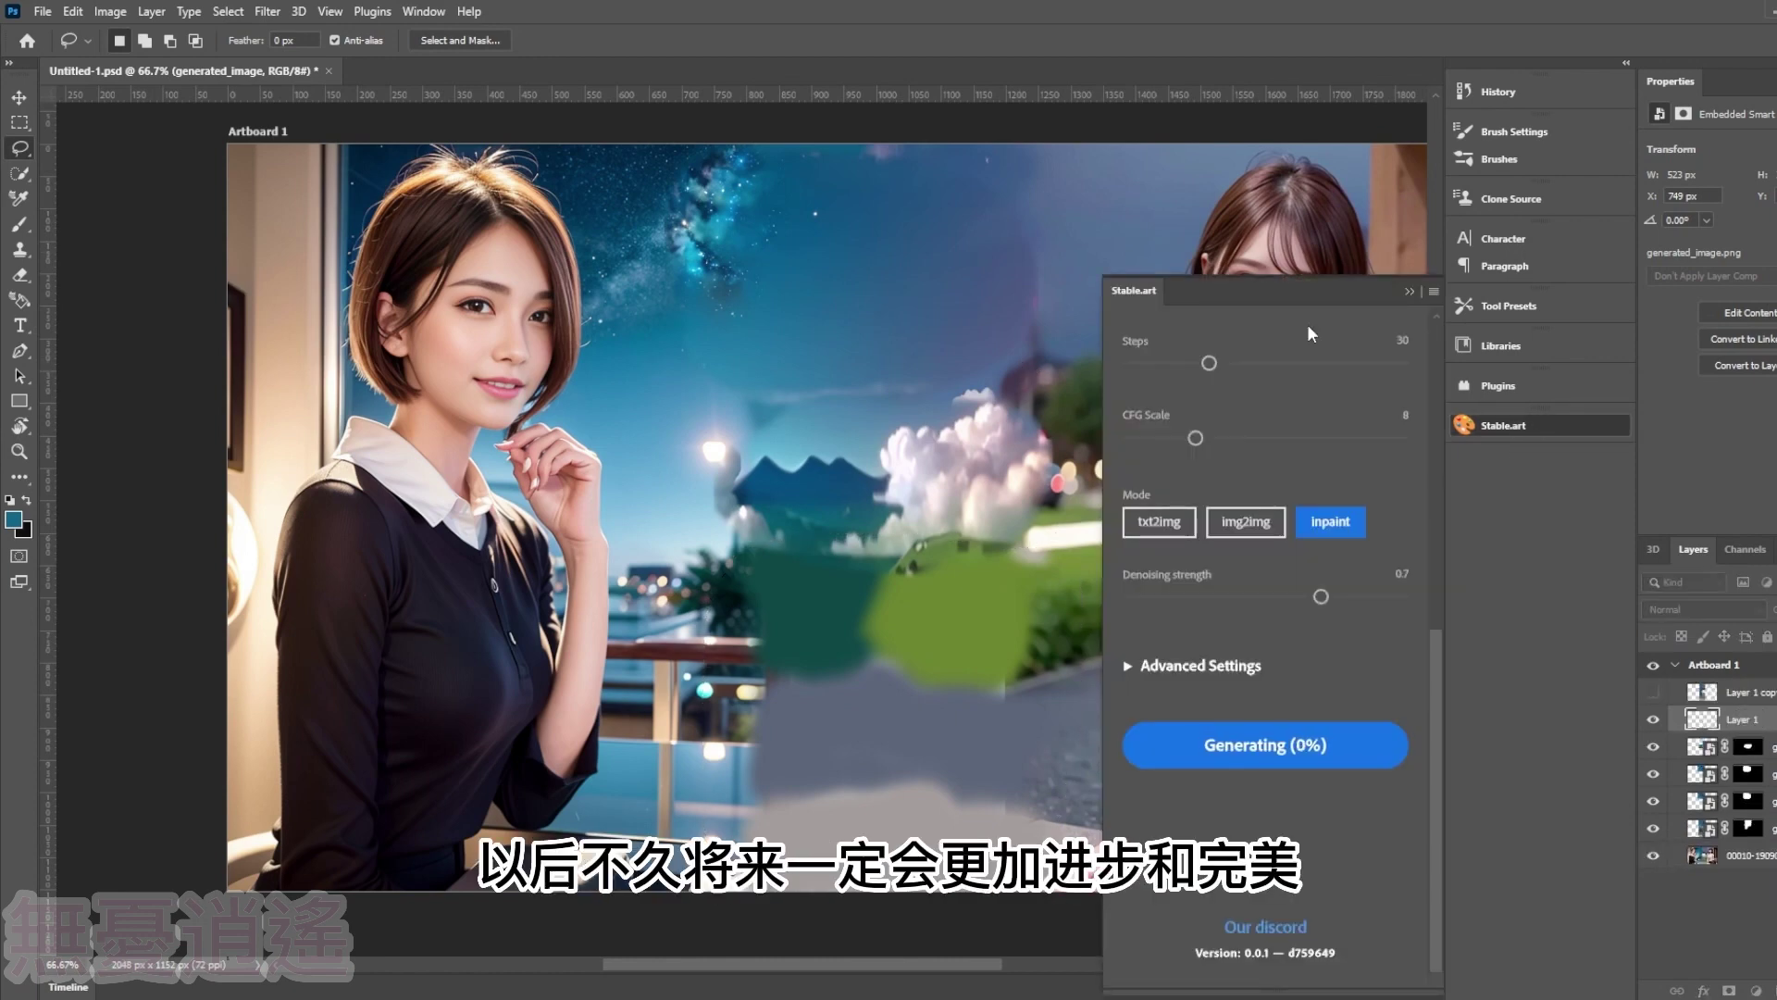
left_click(1408, 290)
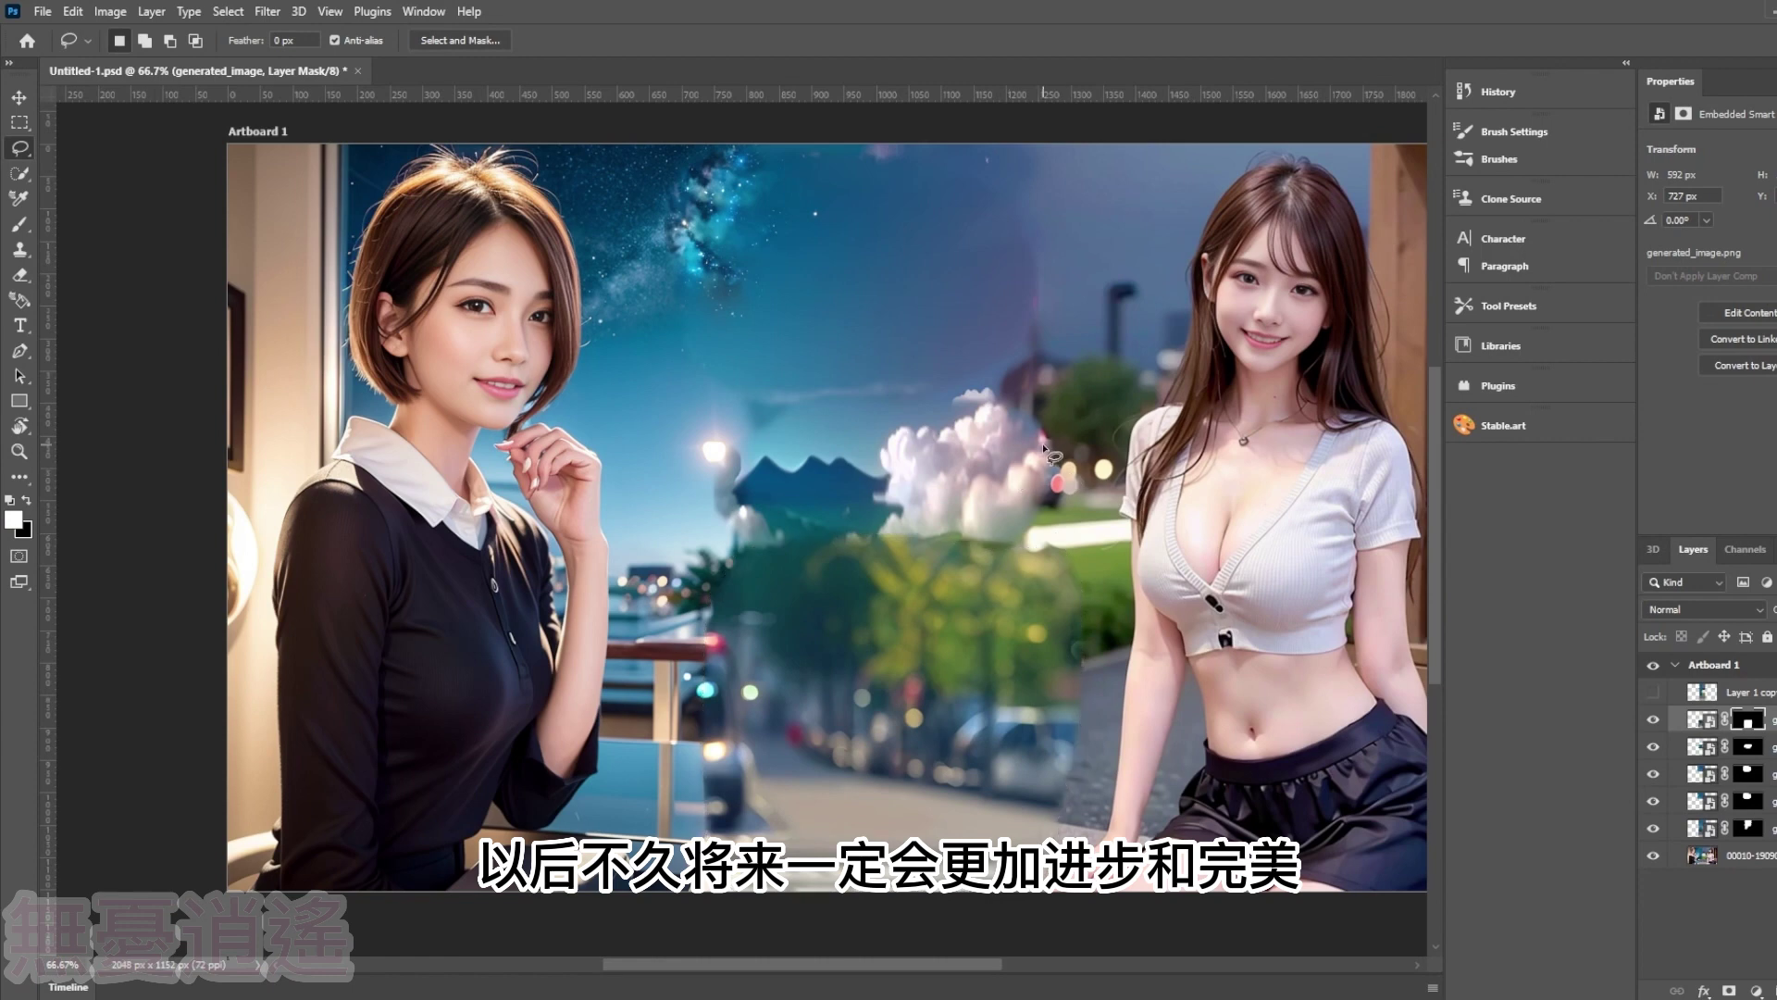
- Erase the street fill's mask to hide the car and reveal greenery, then merge the layers
key("e")
left_click_drag(755, 555, 787, 824)
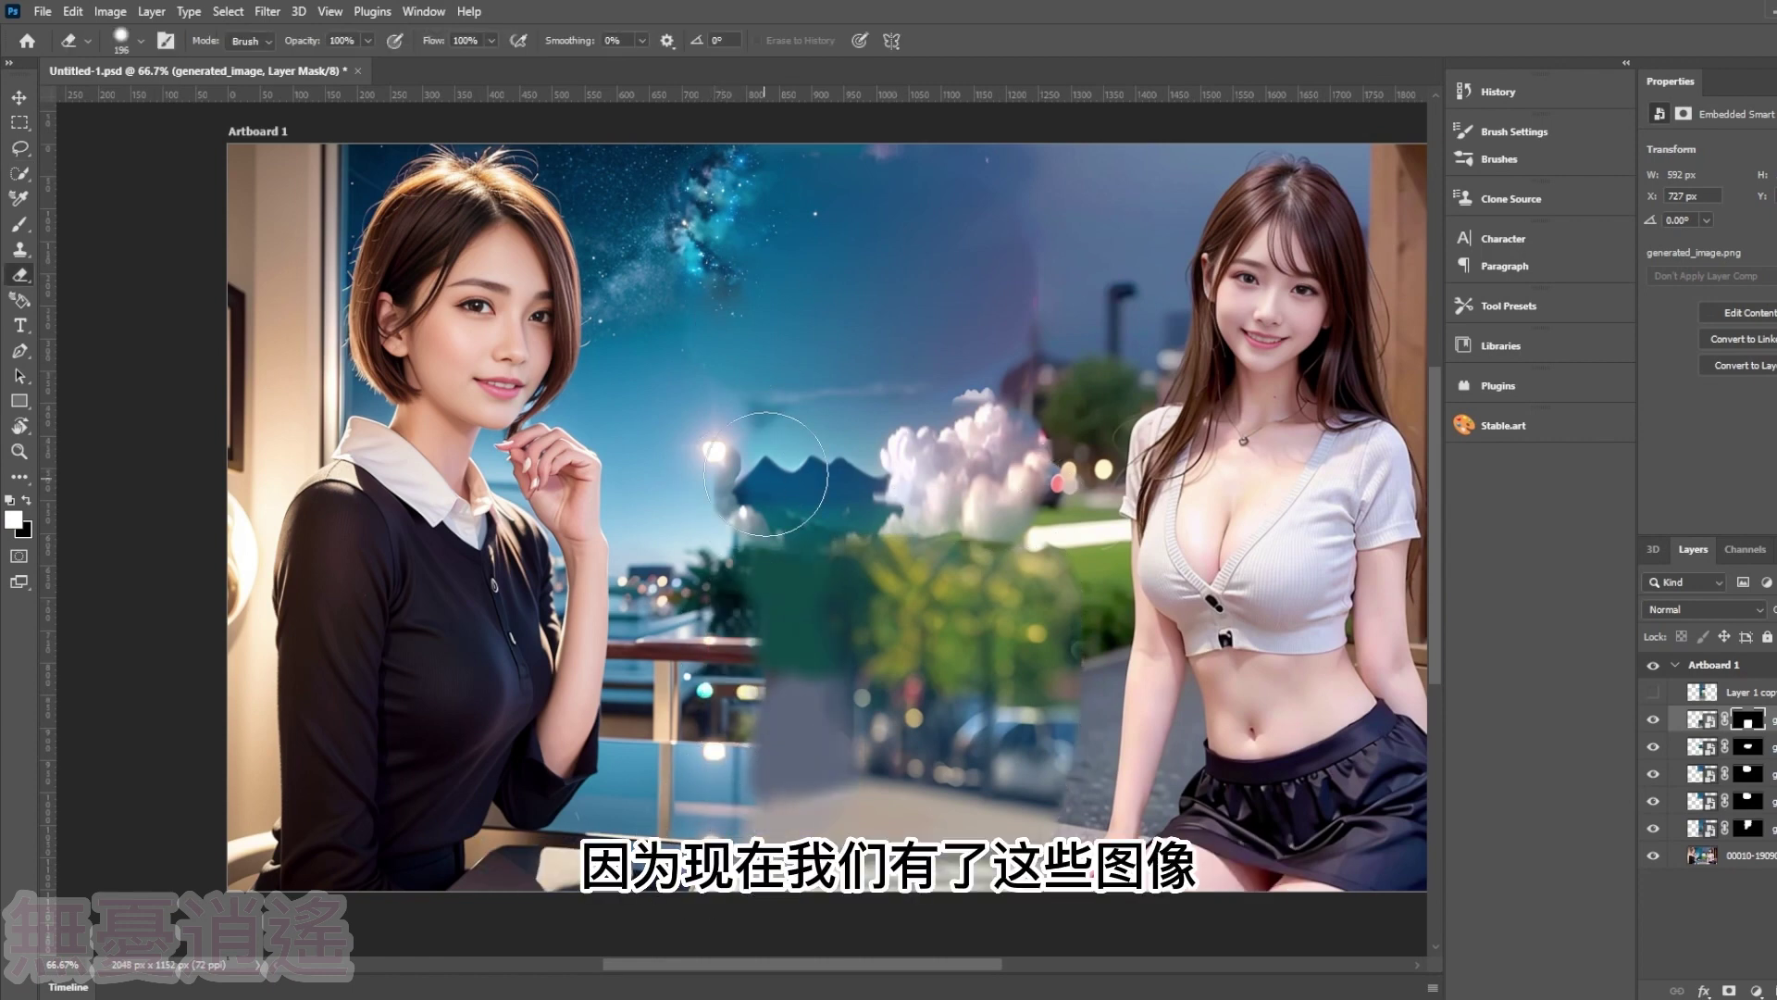
mouse_move(766, 474)
left_mouse_down()
mouse_move(774, 536)
mouse_move(736, 675)
mouse_move(766, 652)
left_mouse_up()
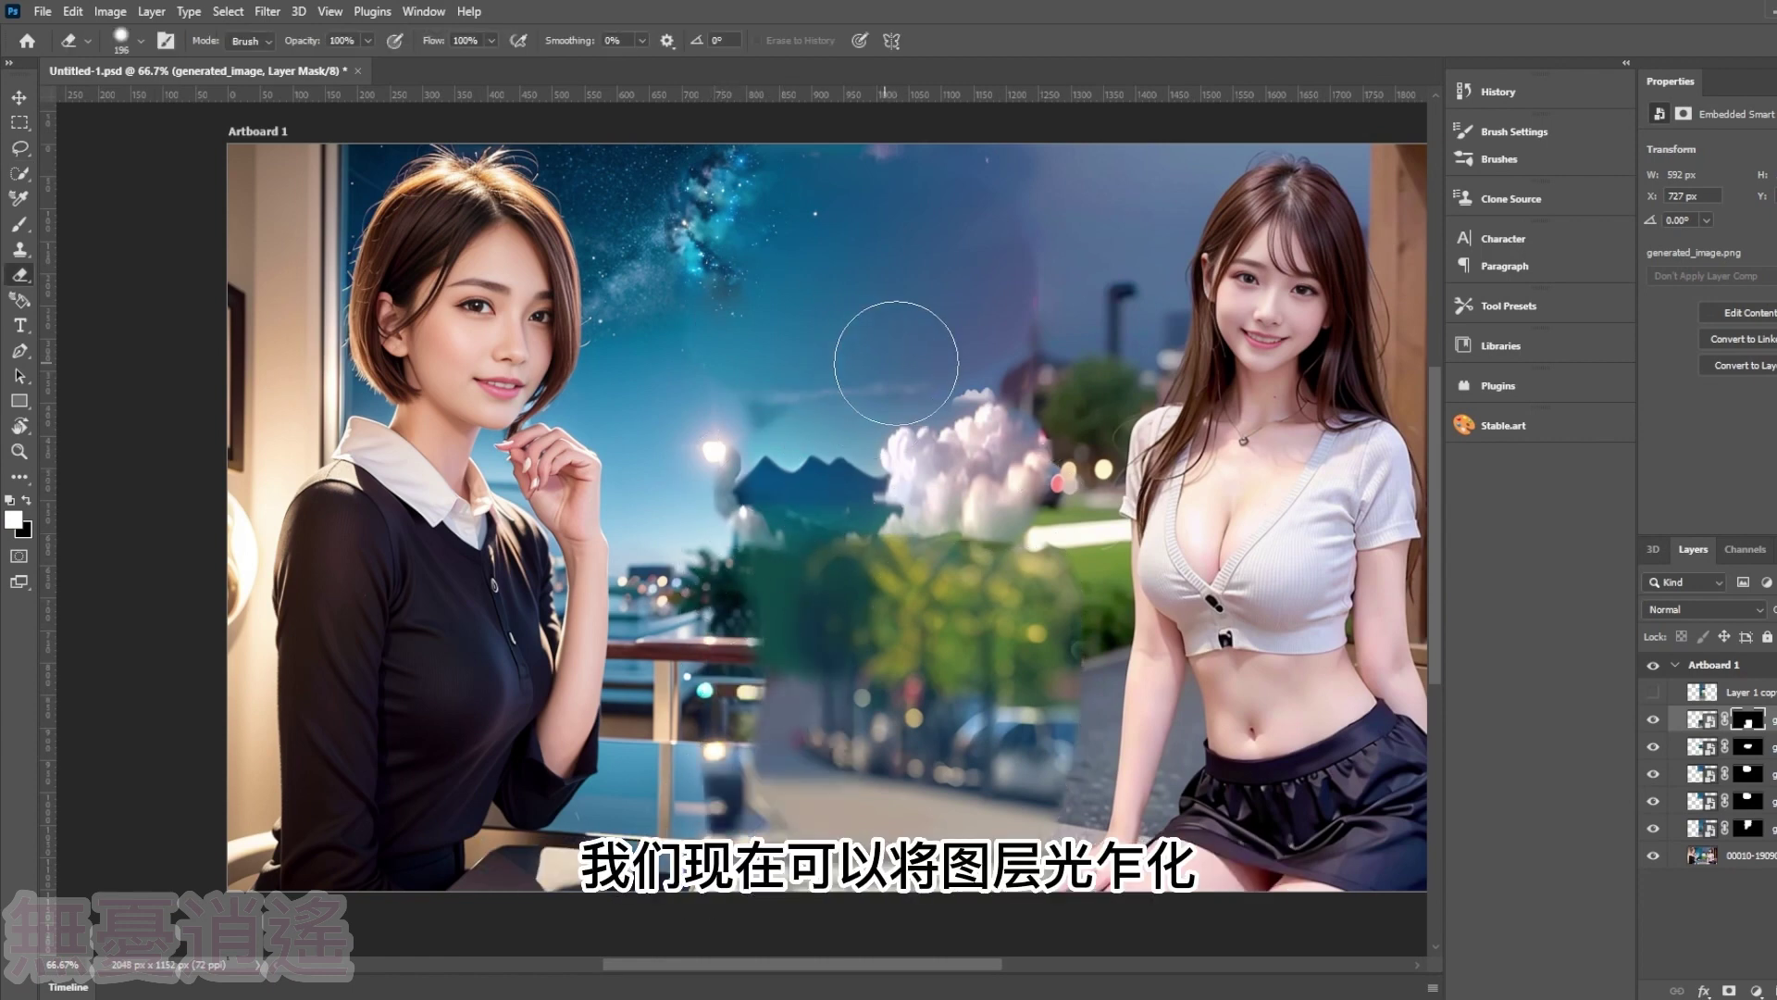
left_click(749, 726)
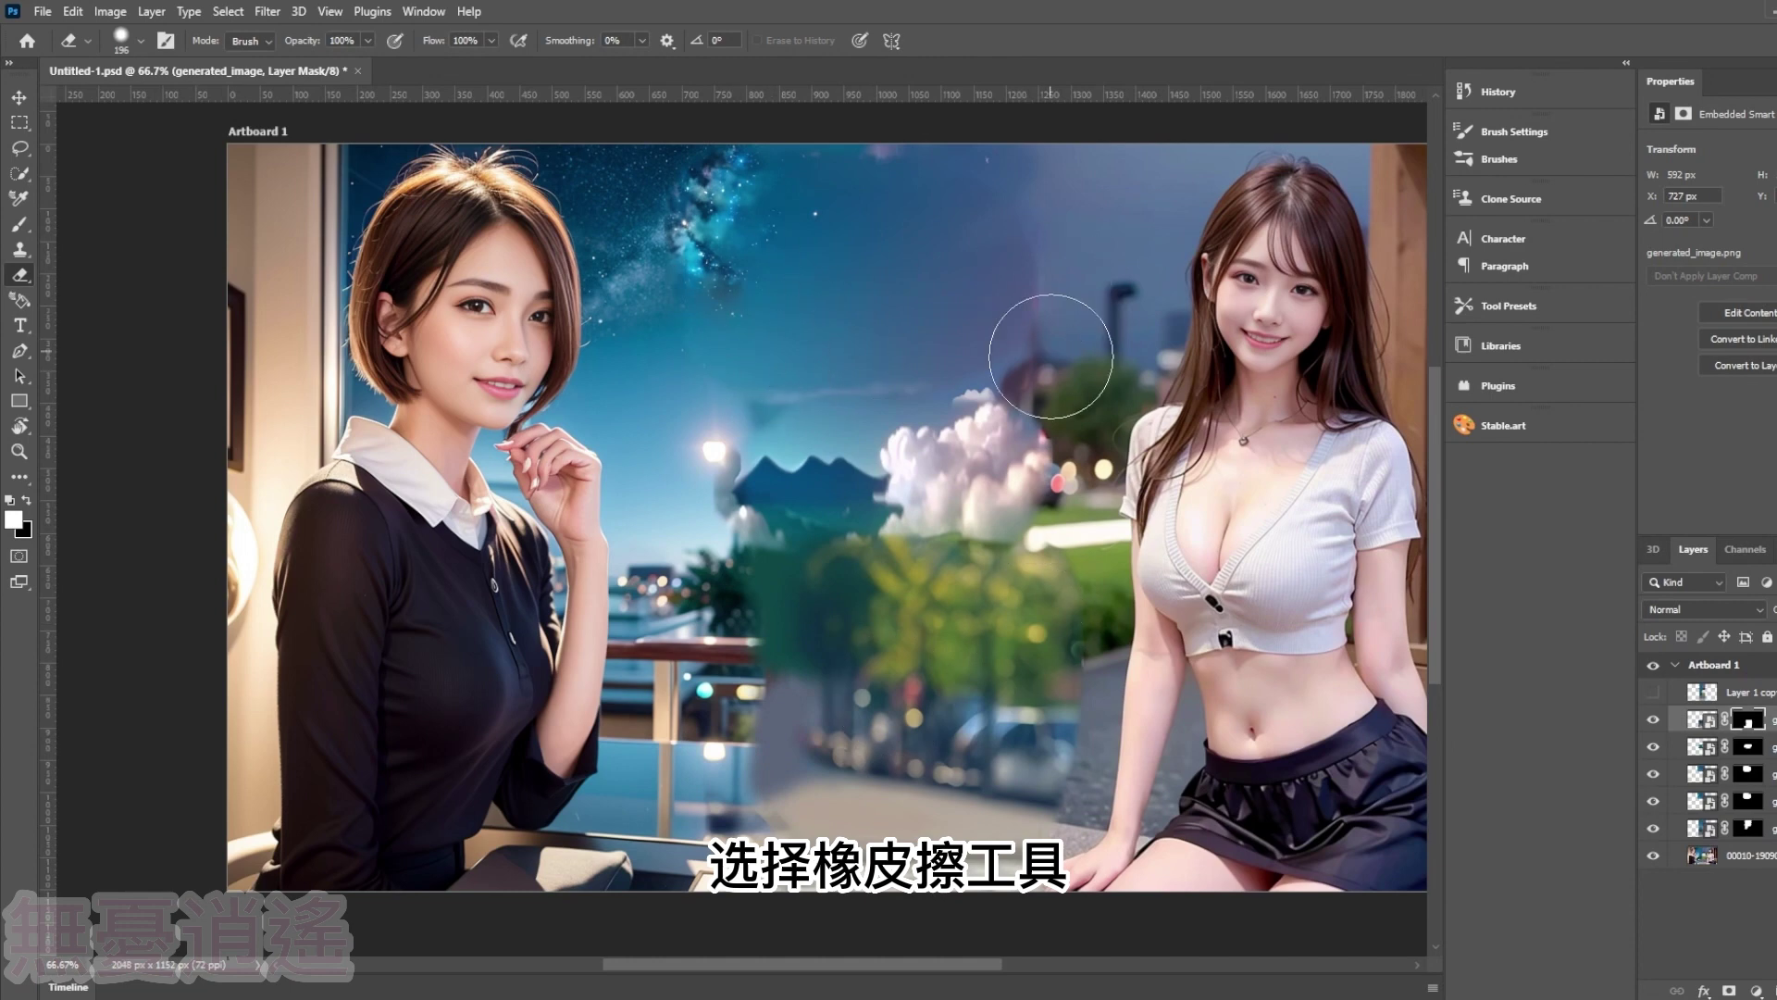
mouse_move(1065, 592)
left_mouse_down()
mouse_move(1074, 741)
mouse_move(1050, 796)
left_mouse_up()
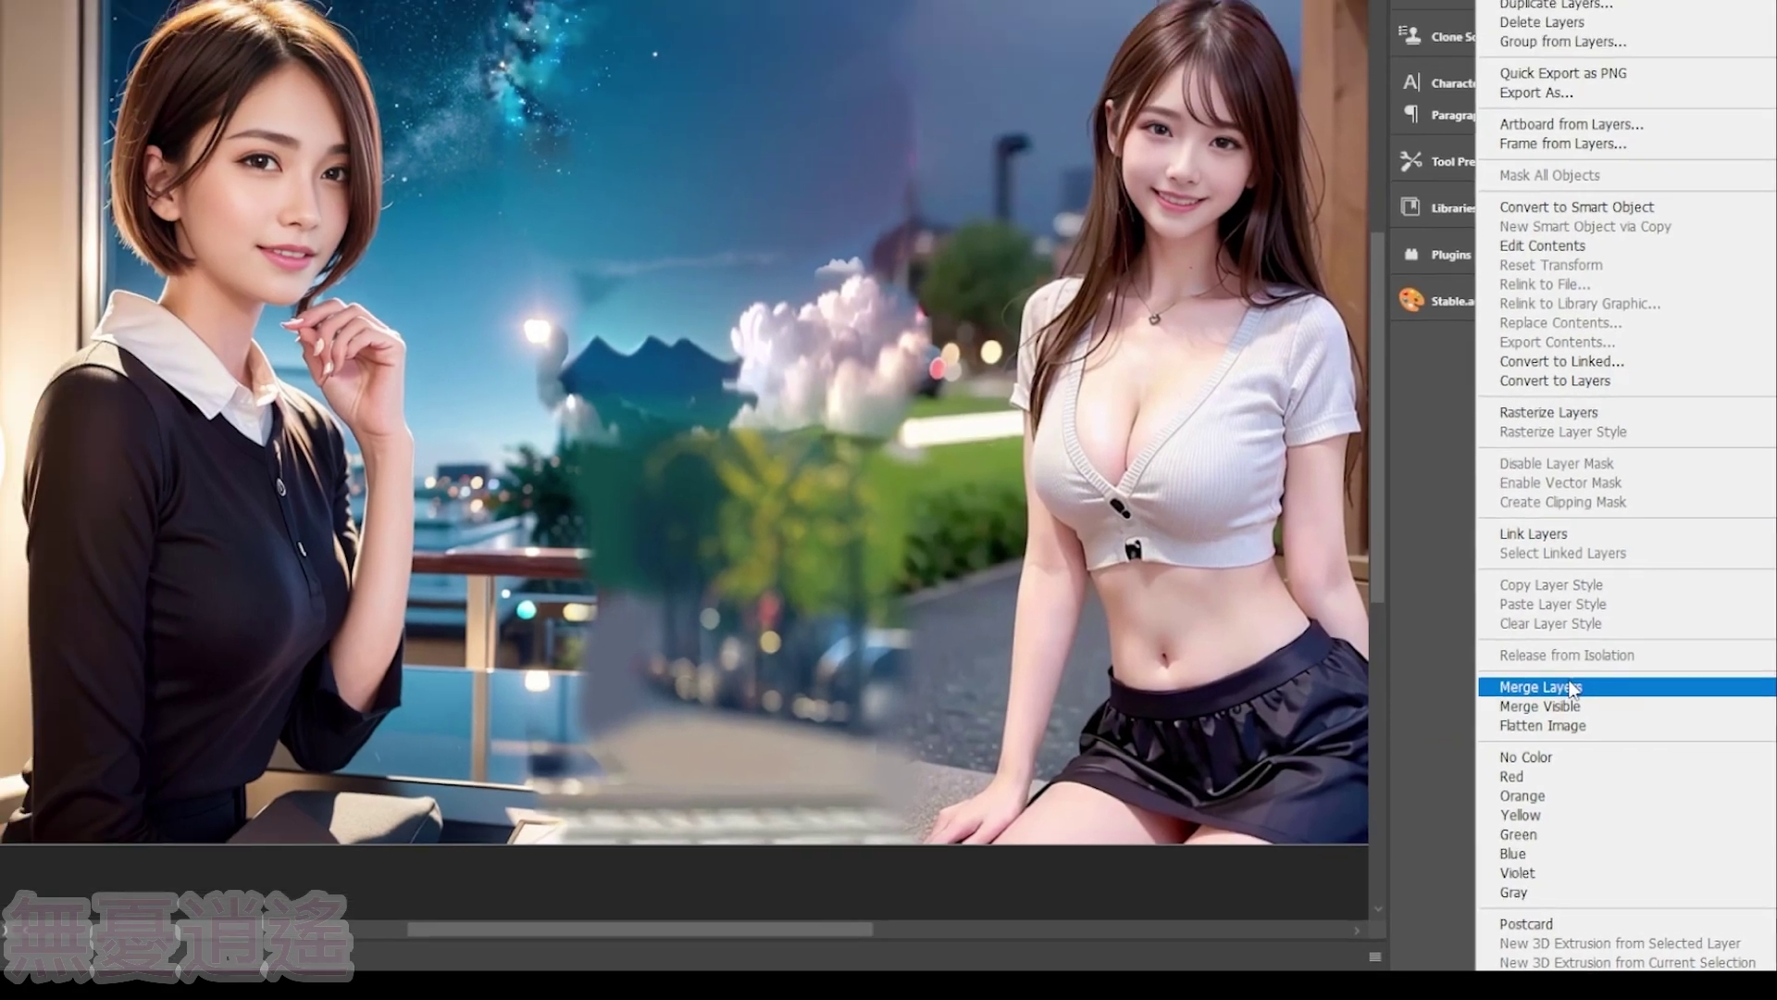
left_click(1513, 631)
- Lasso the gap, inpaint a new fill, and erase its mask to blend the lower middle
left_click(20, 148)
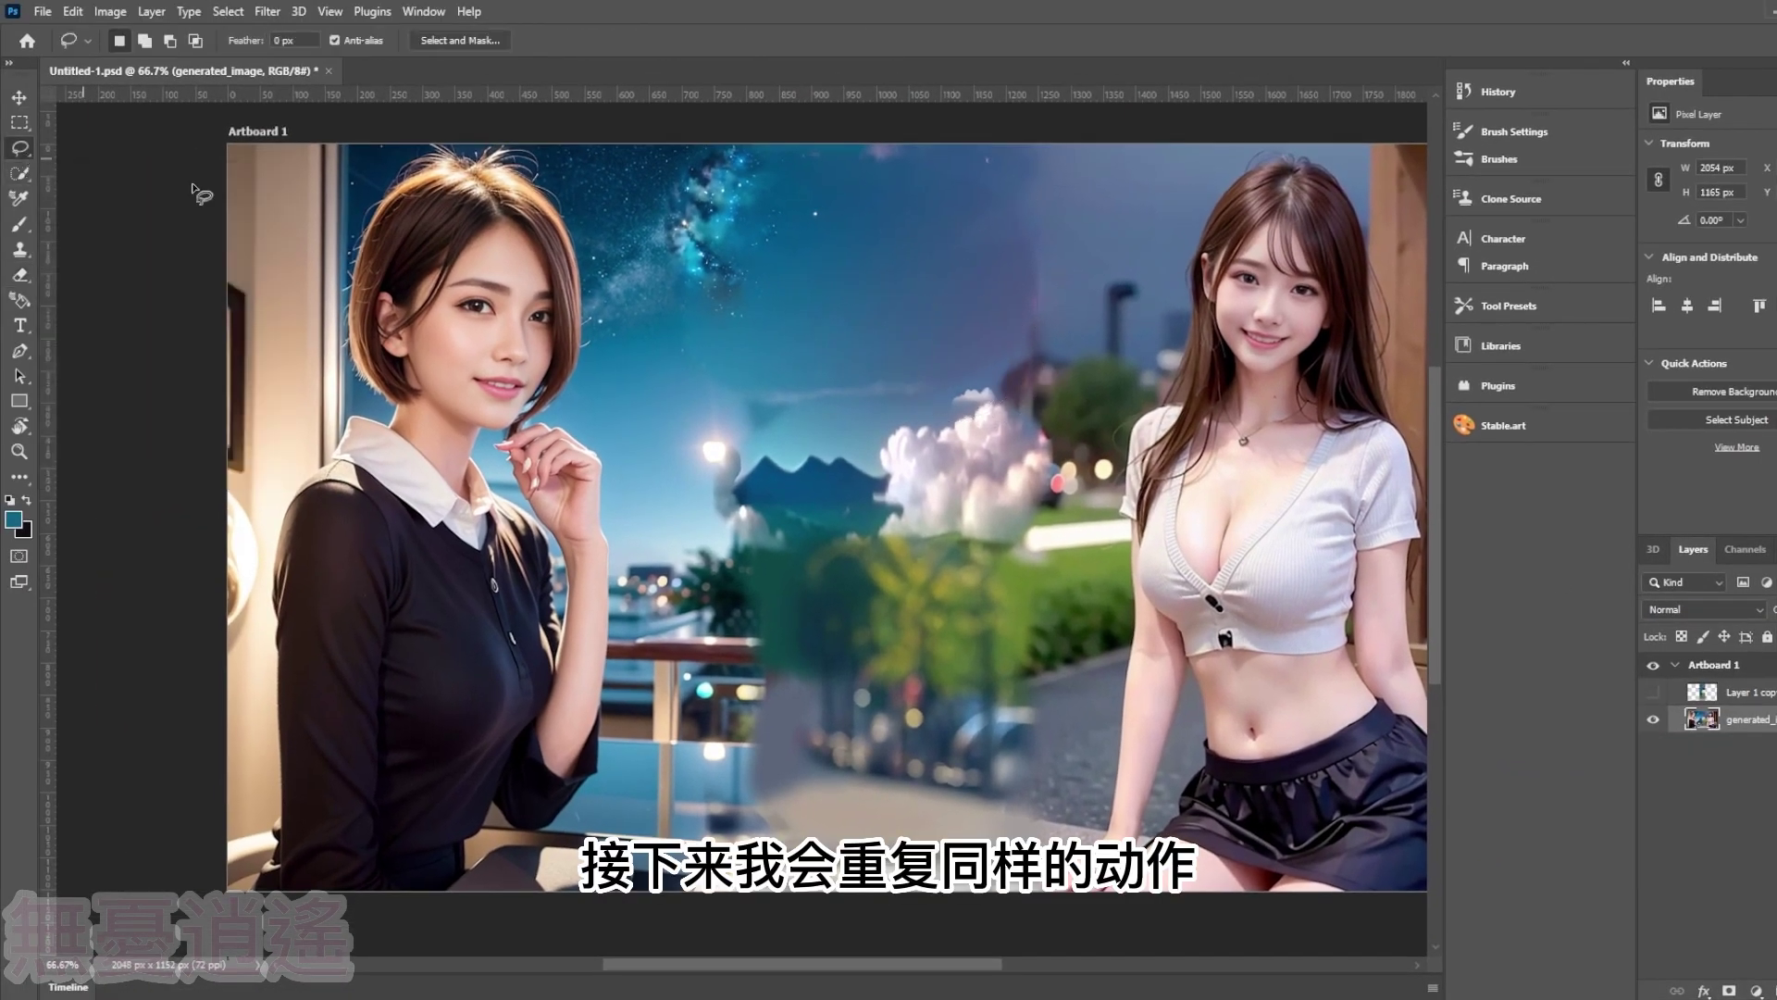
left_click_drag(704, 824, 1044, 833)
left_click(1503, 425)
scroll(1296, 740, "down", 3)
left_click(1322, 903)
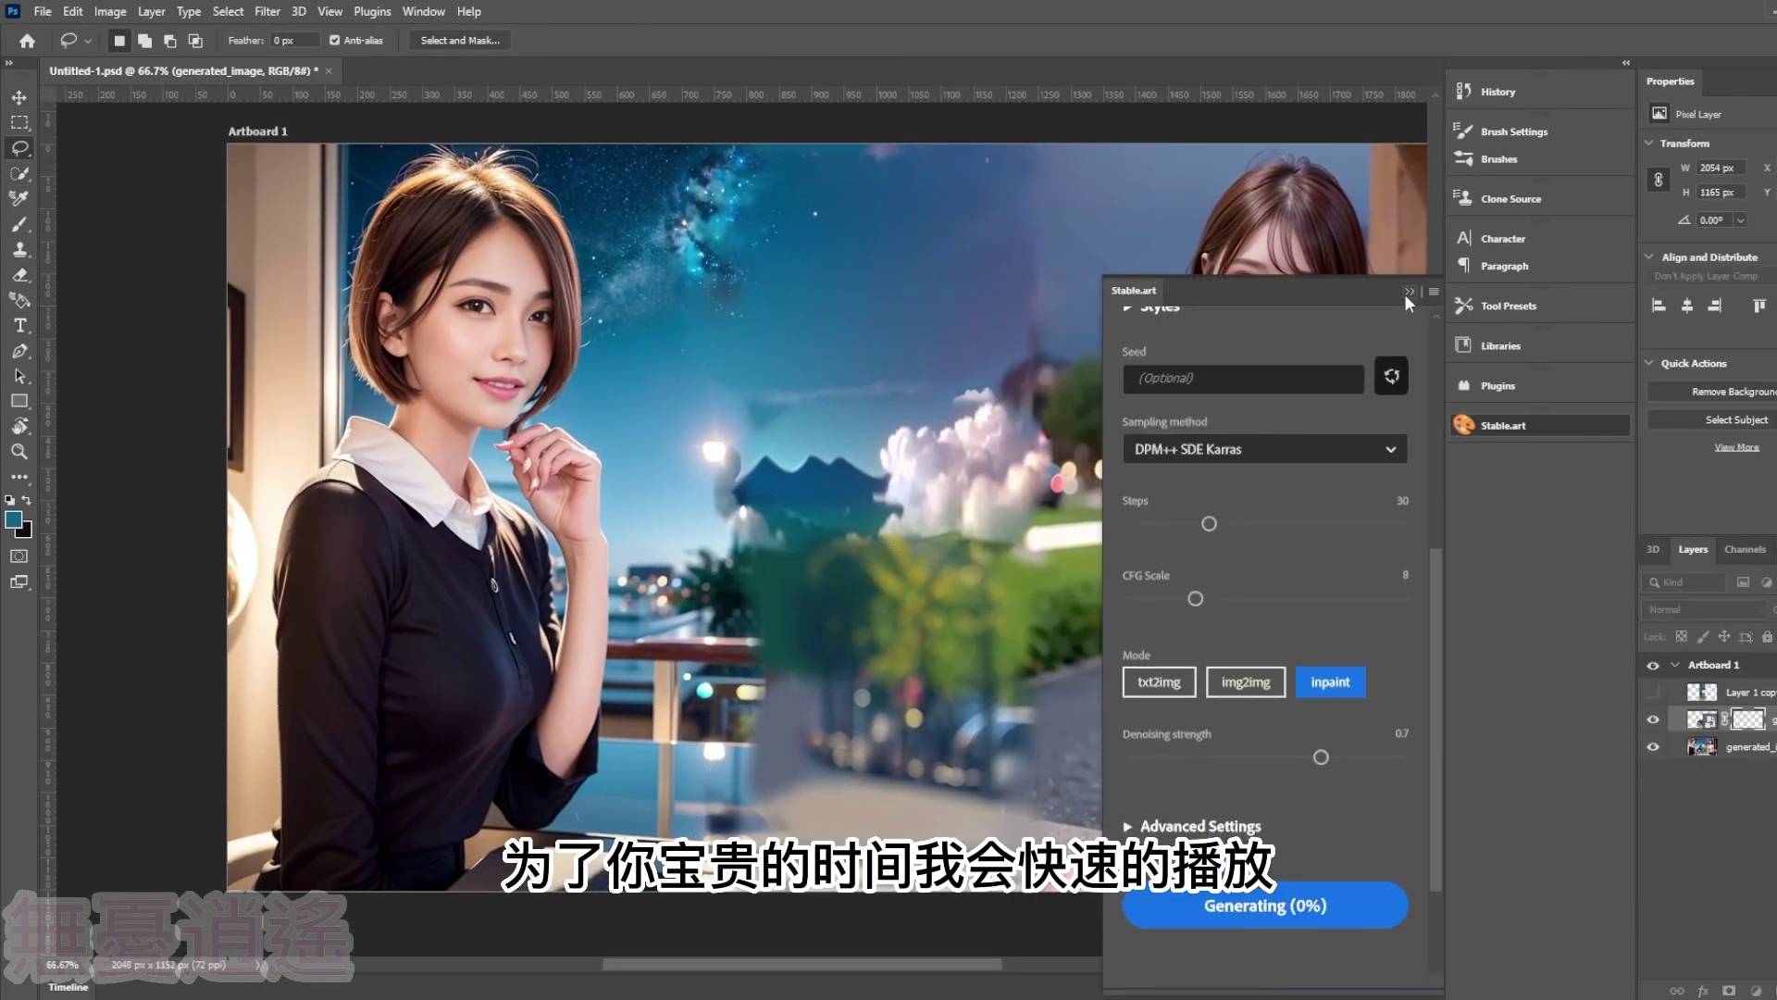
key("e")
left_click_drag(740, 648, 839, 794)
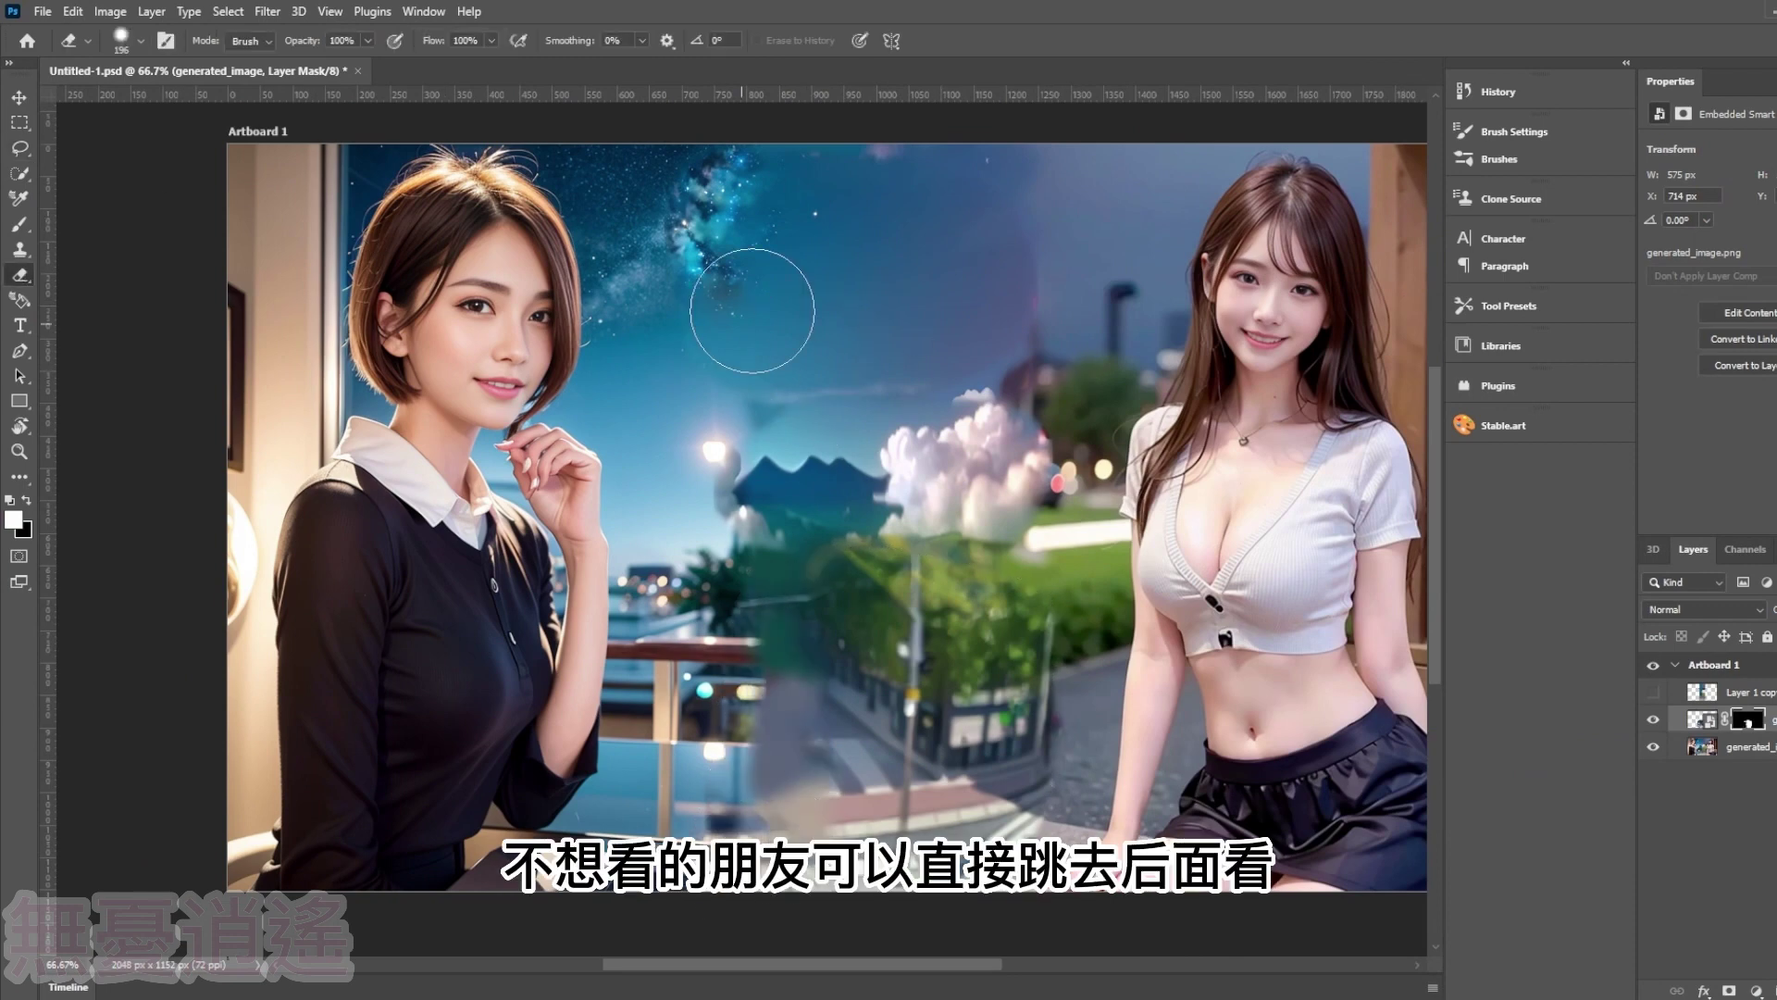
- Generate another fill, blend in the new clouds and wispy sky, and merge the layers
left_click(1503, 425)
left_click(20, 148)
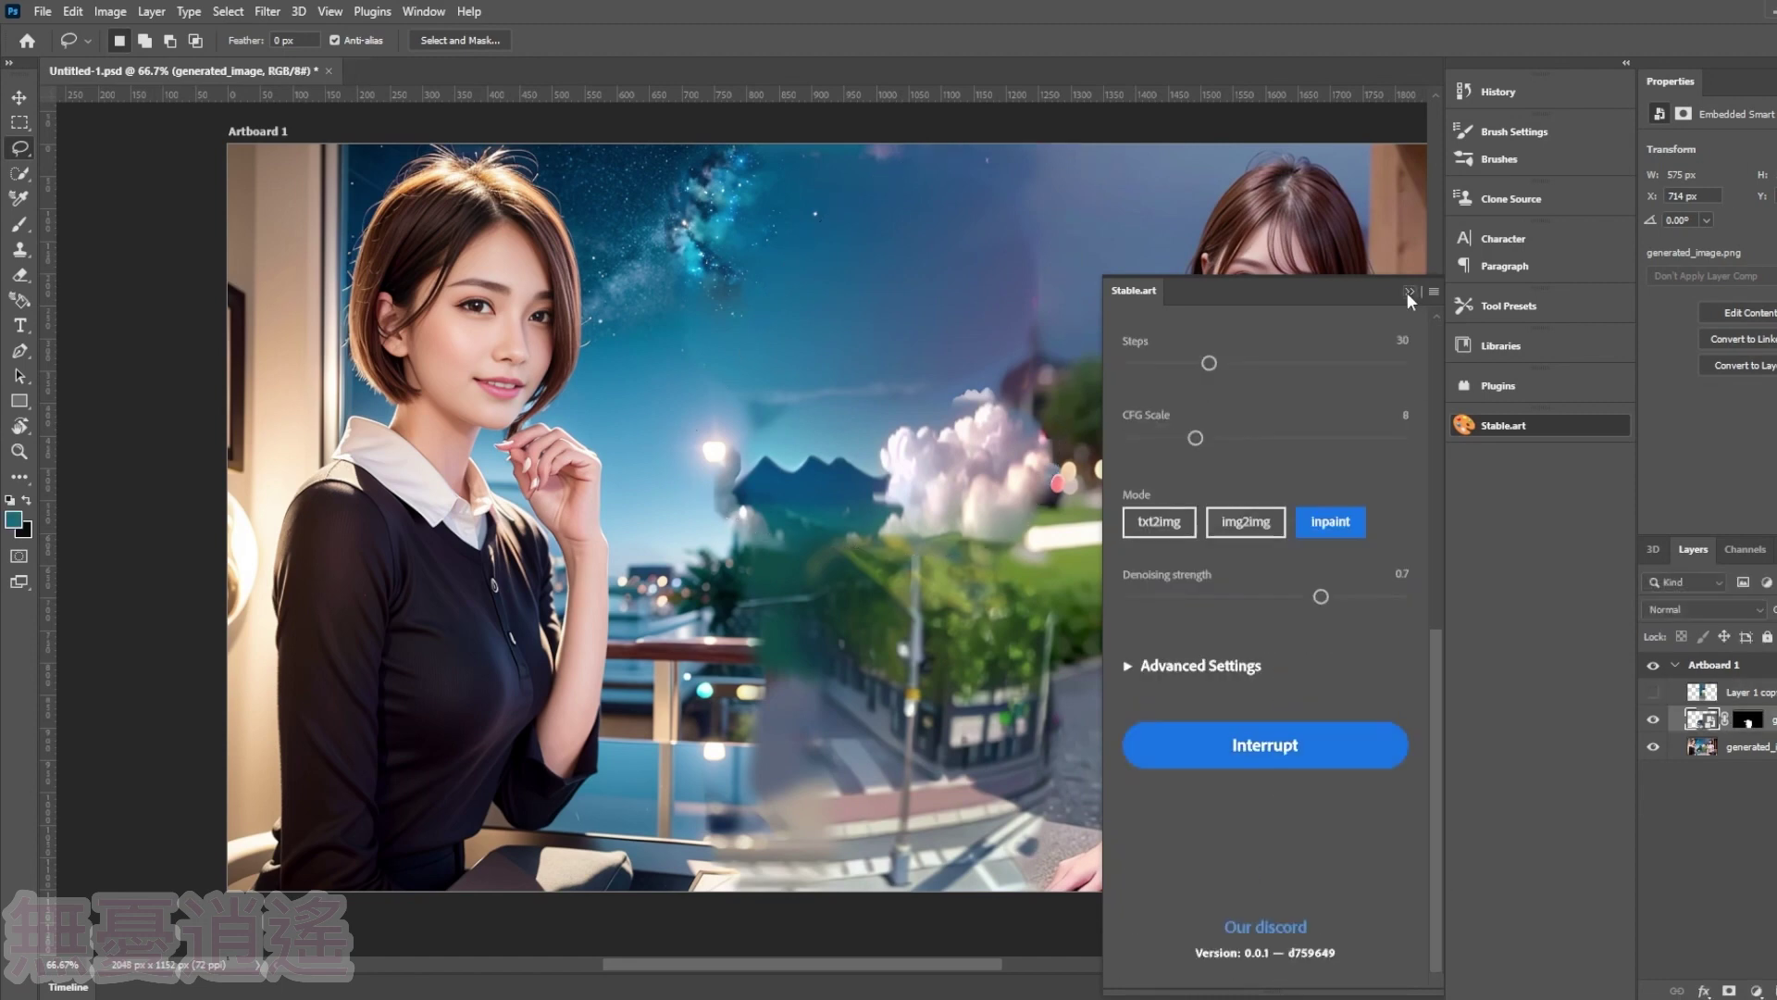
left_click(1408, 294)
key("e")
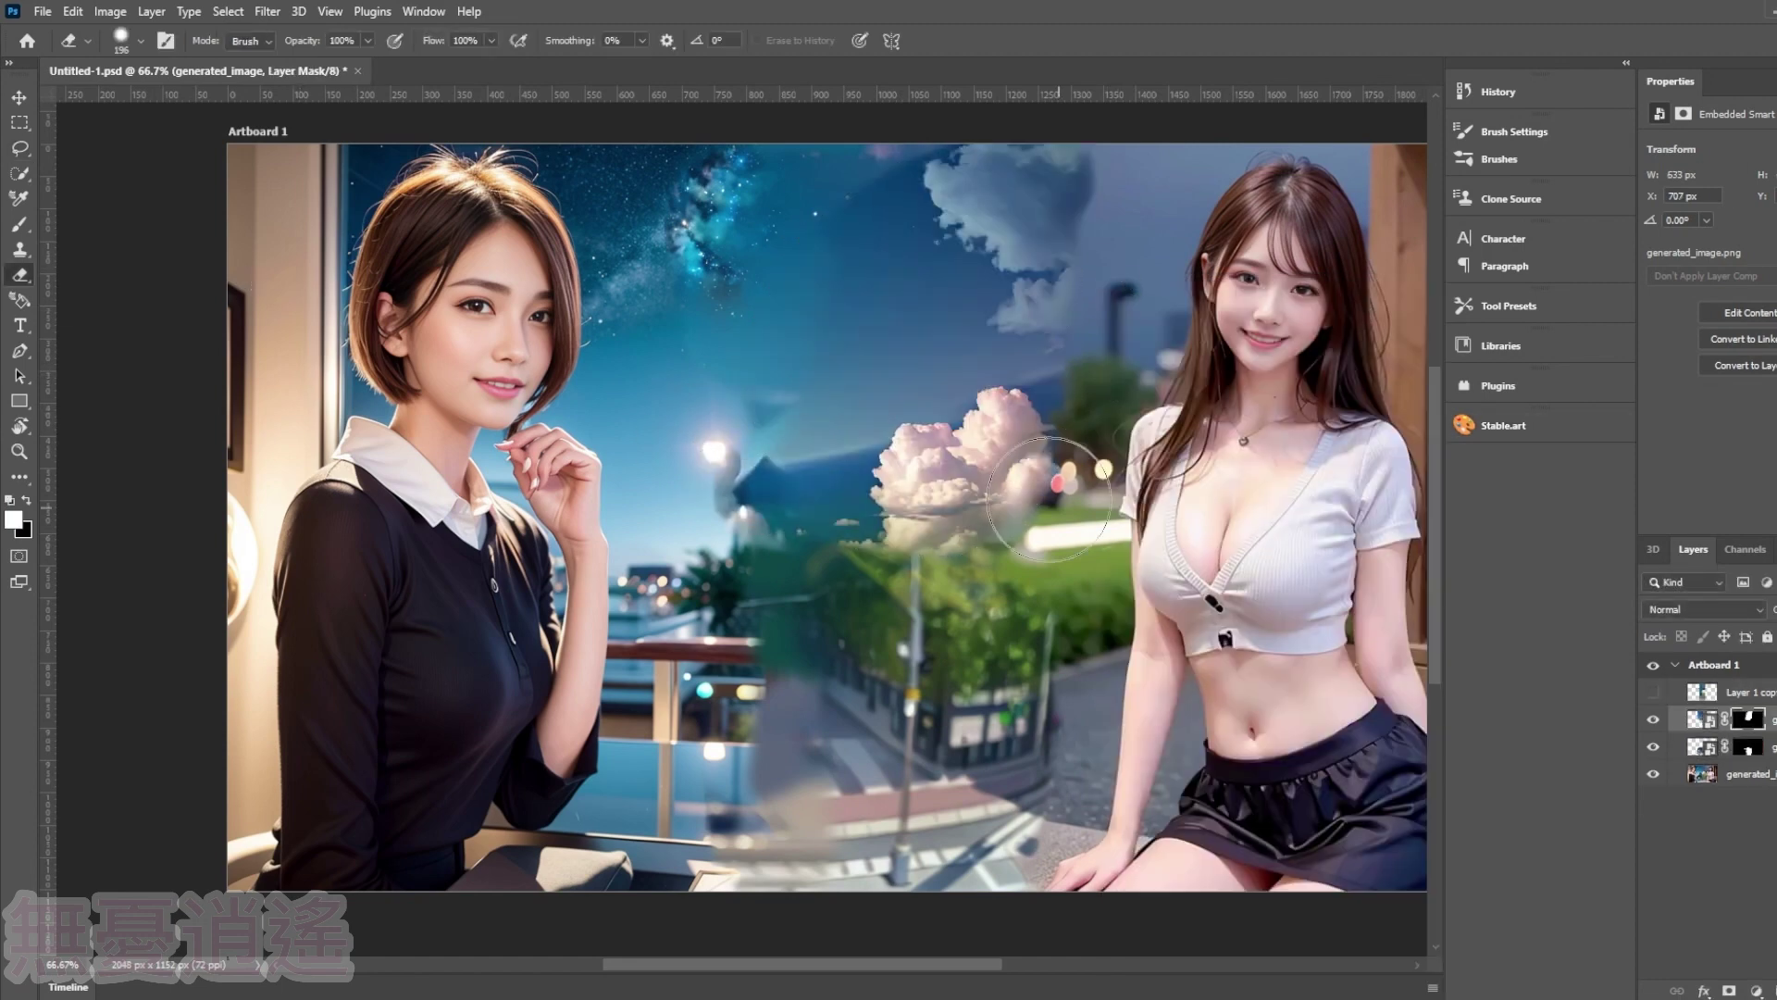
mouse_move(1048, 500)
left_mouse_down()
mouse_move(789, 568)
mouse_move(869, 126)
mouse_move(1035, 246)
left_mouse_up()
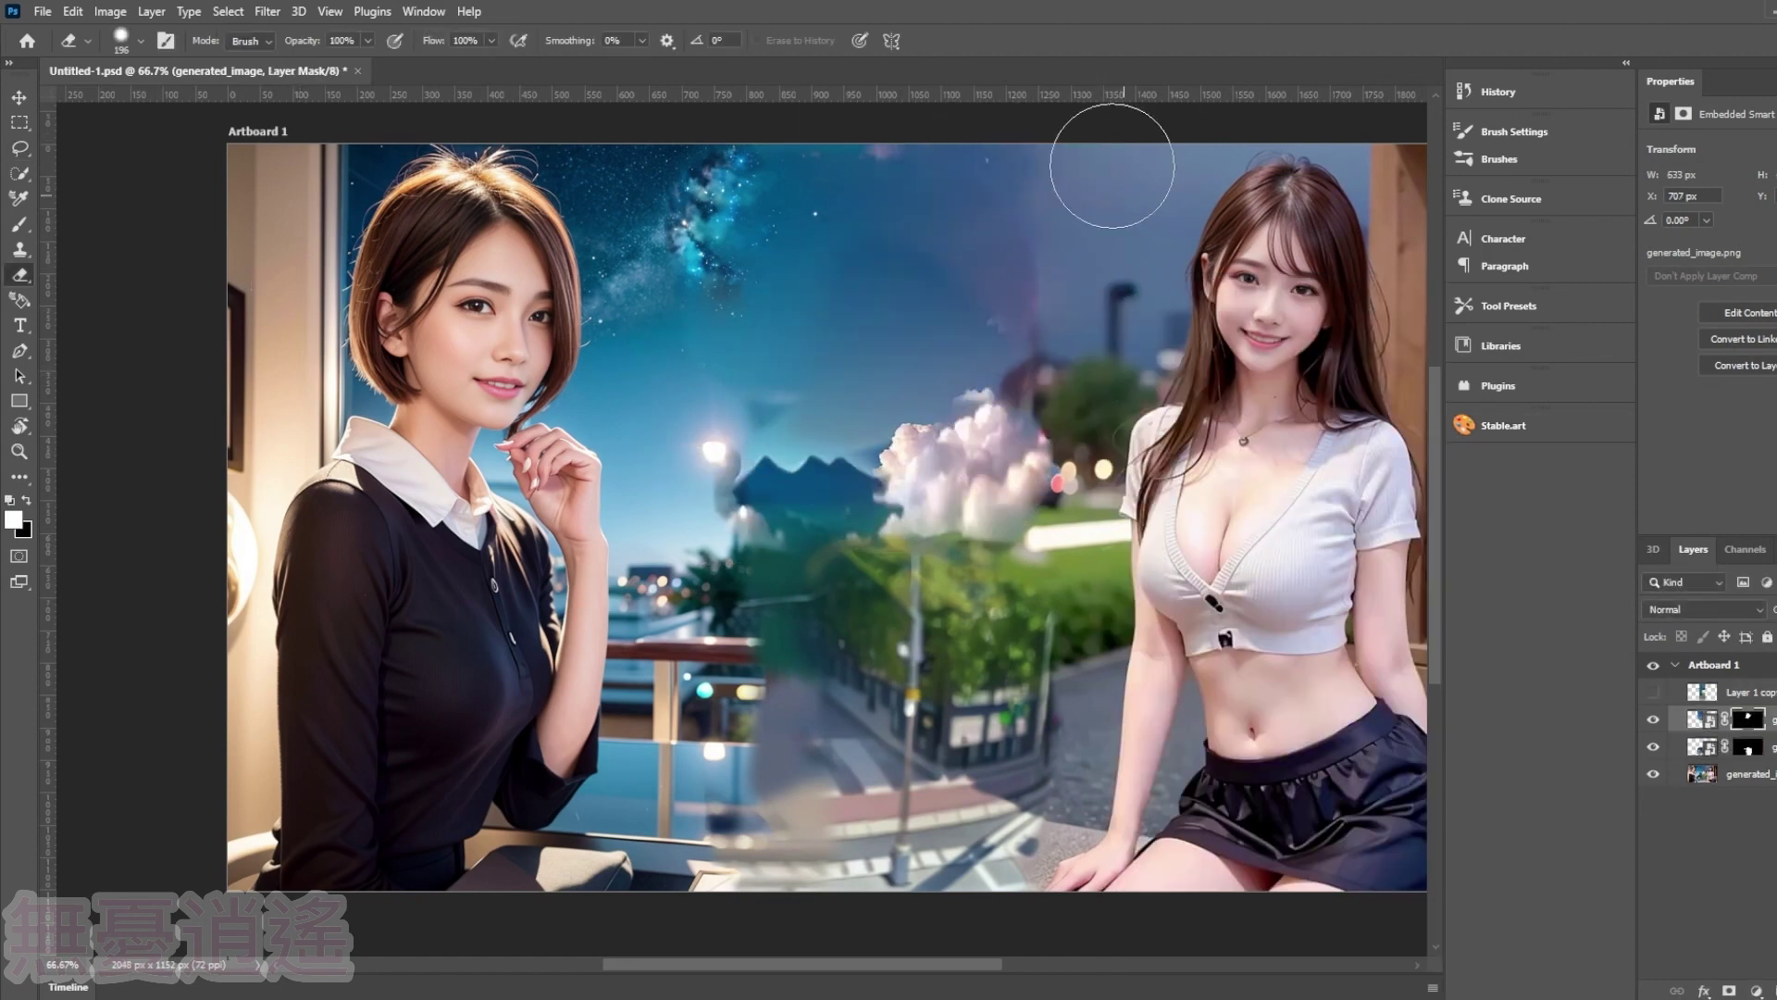
left_click_drag(1112, 165, 1154, 128)
right_click(1754, 719)
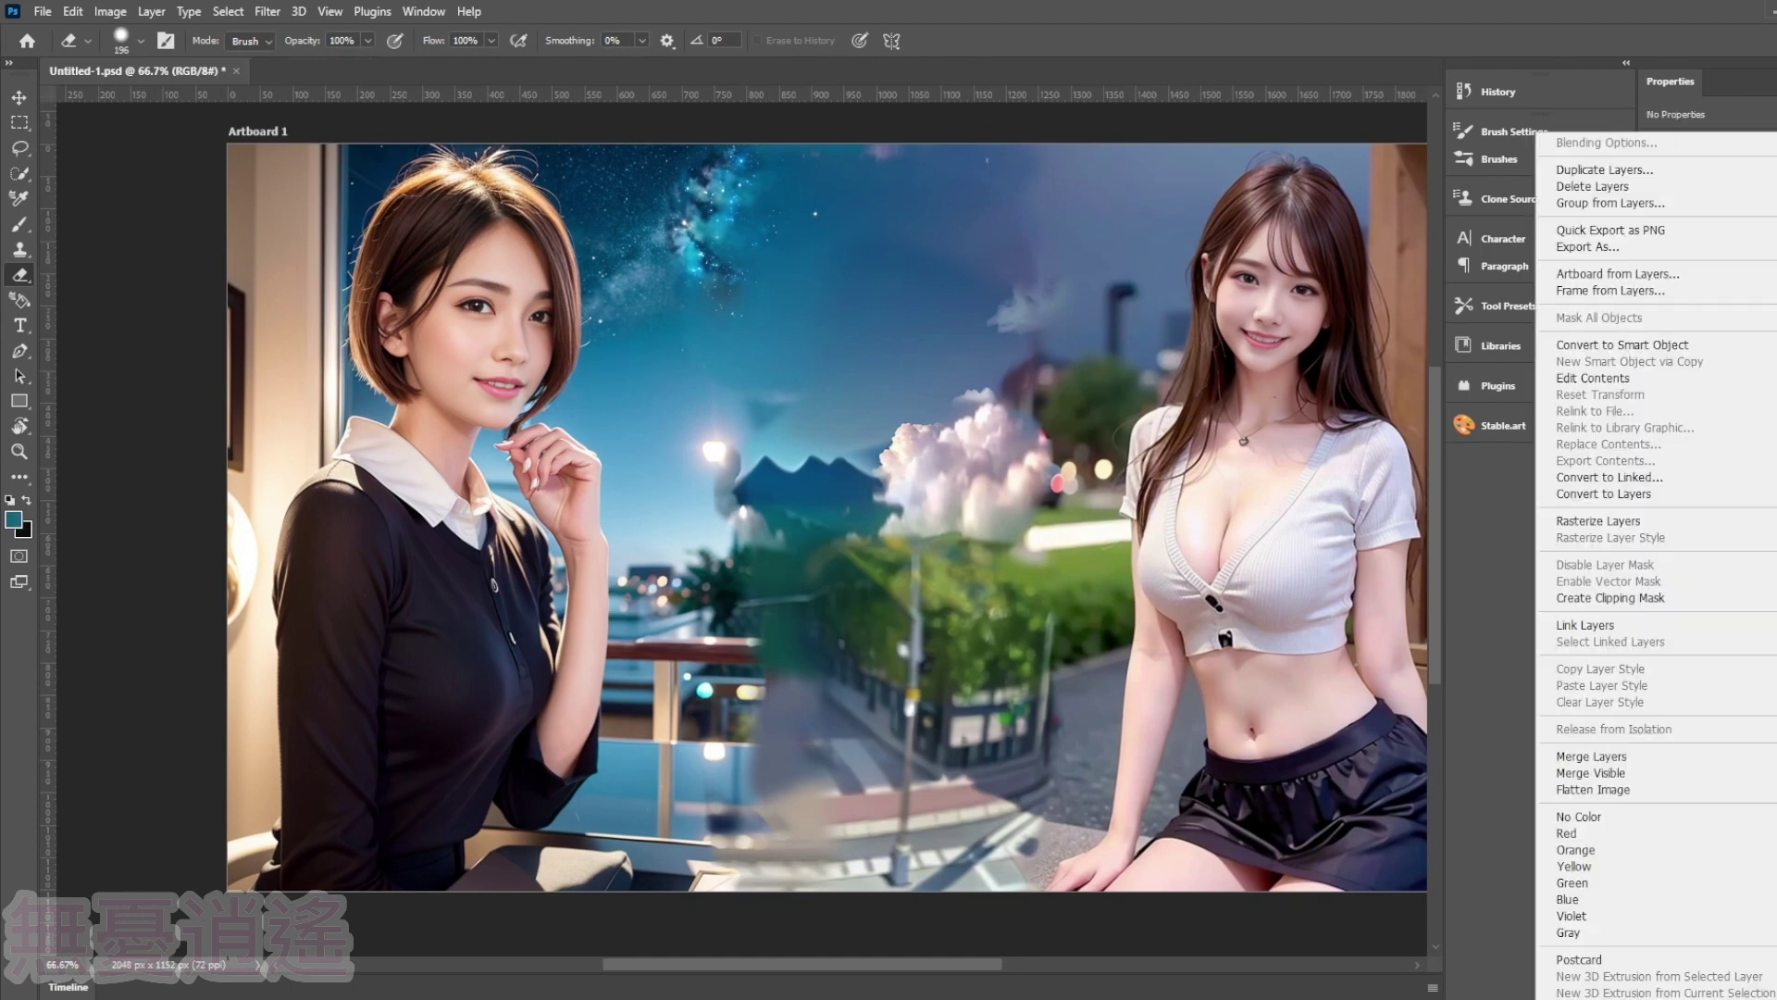
key("Escape")
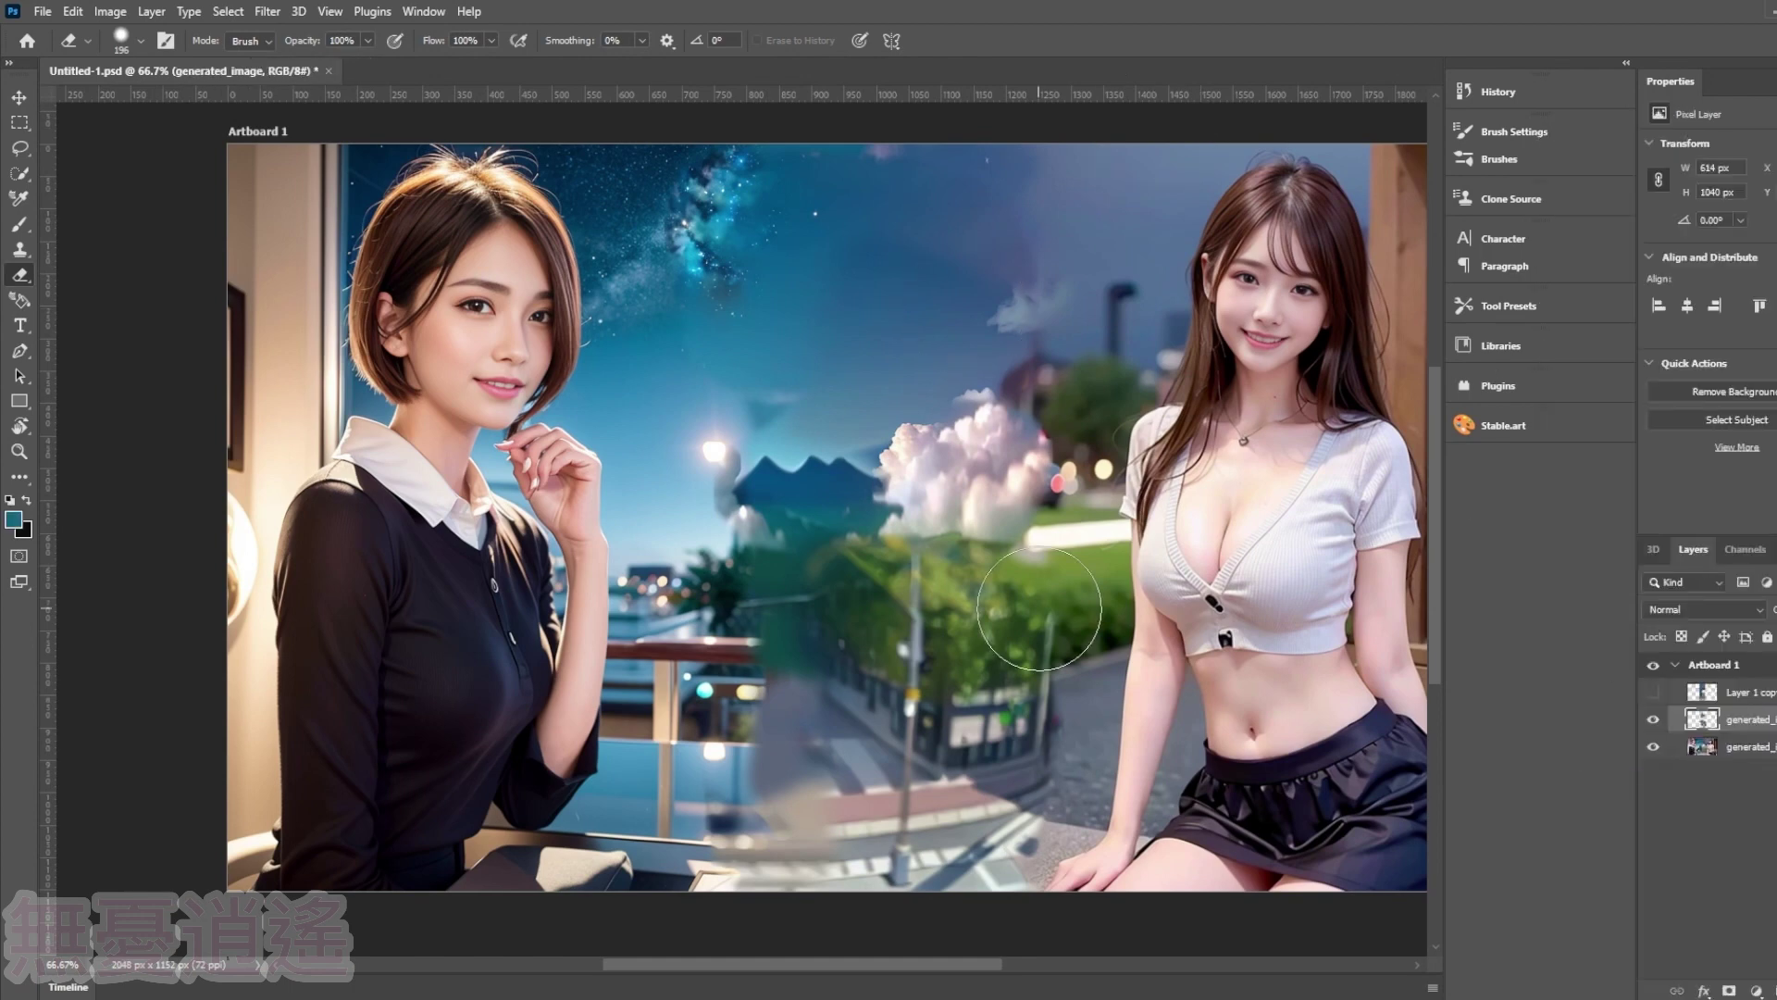
left_click_drag(1000, 593, 889, 833)
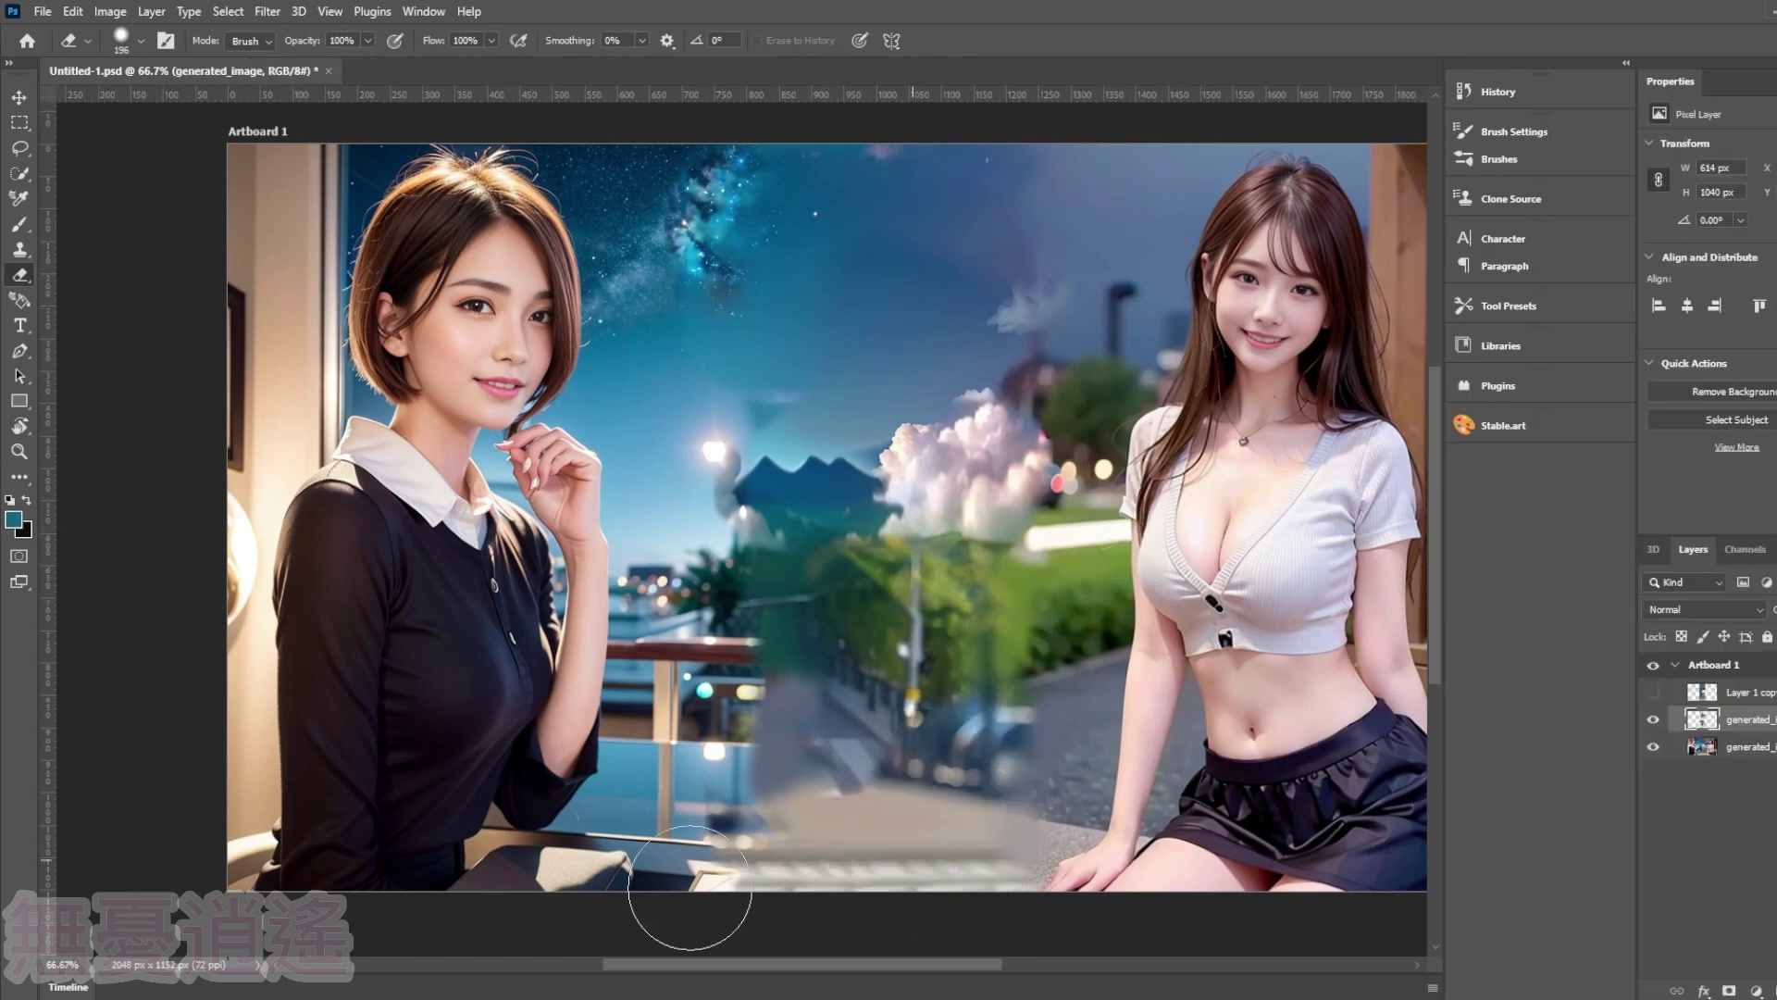
- Lasso the middle gap and generate a Stable.art inpaint fill for it
left_click(1518, 427)
key("l")
left_click_drag(661, 397, 1036, 745)
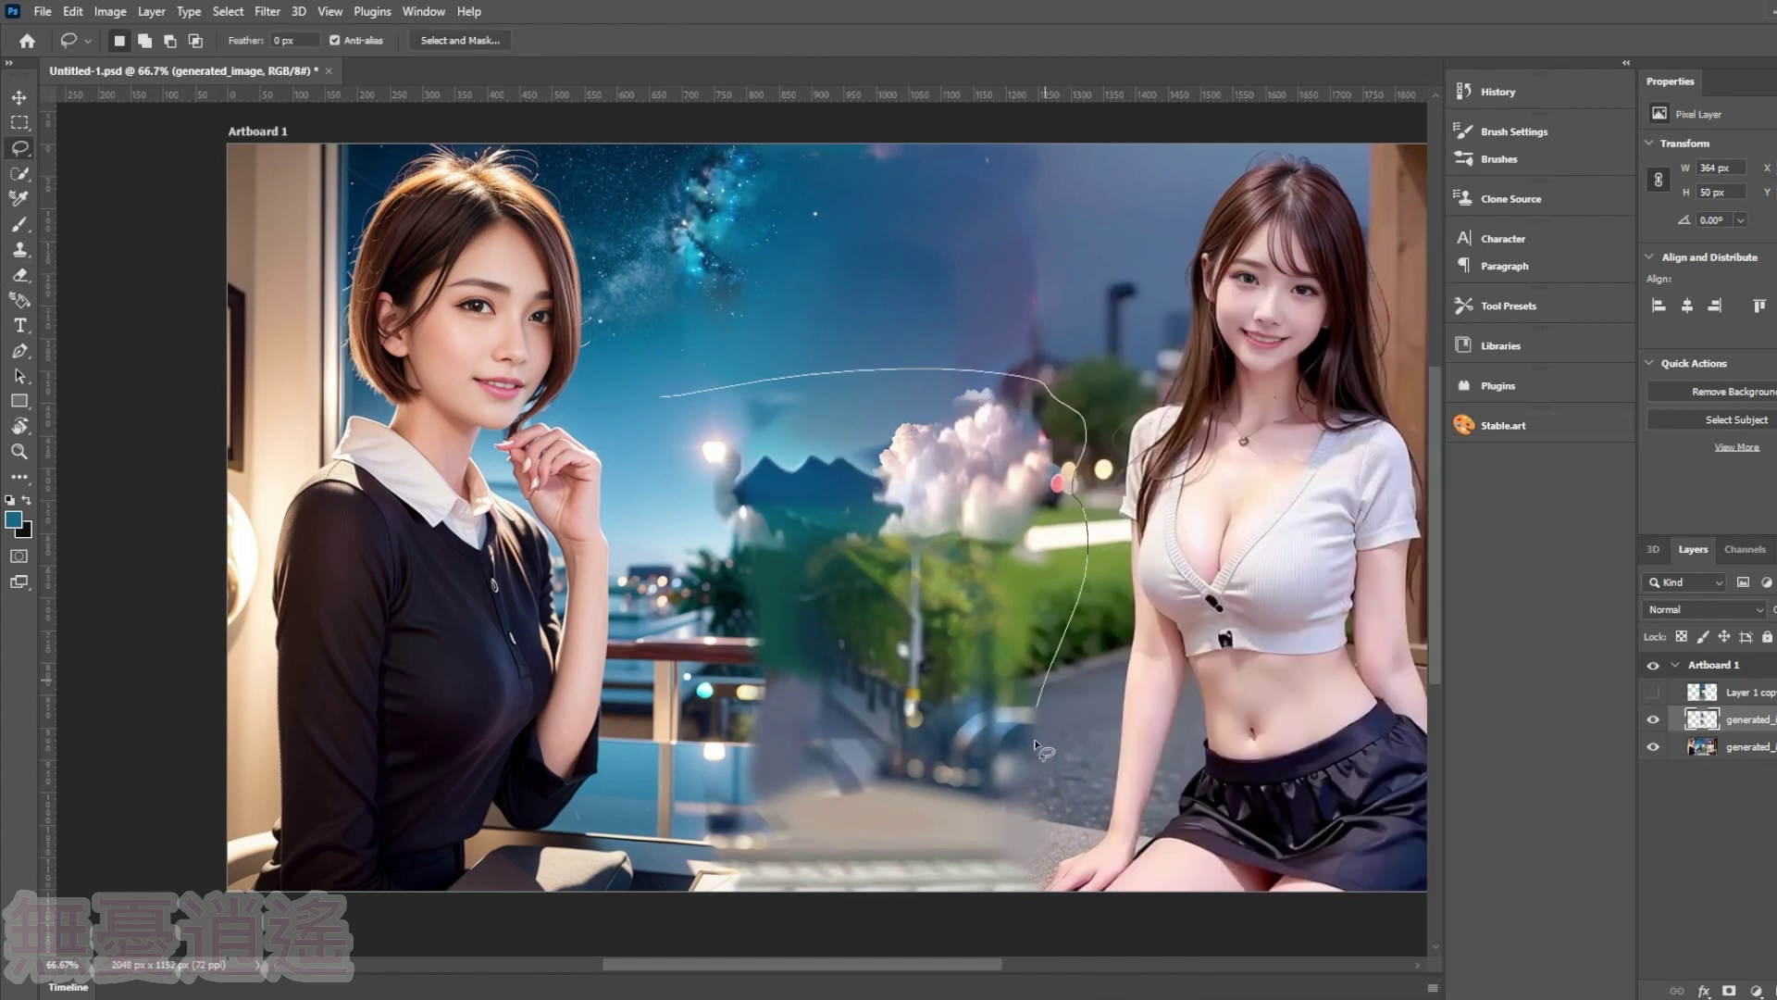
left_click_drag(604, 433, 632, 648)
left_click(1503, 425)
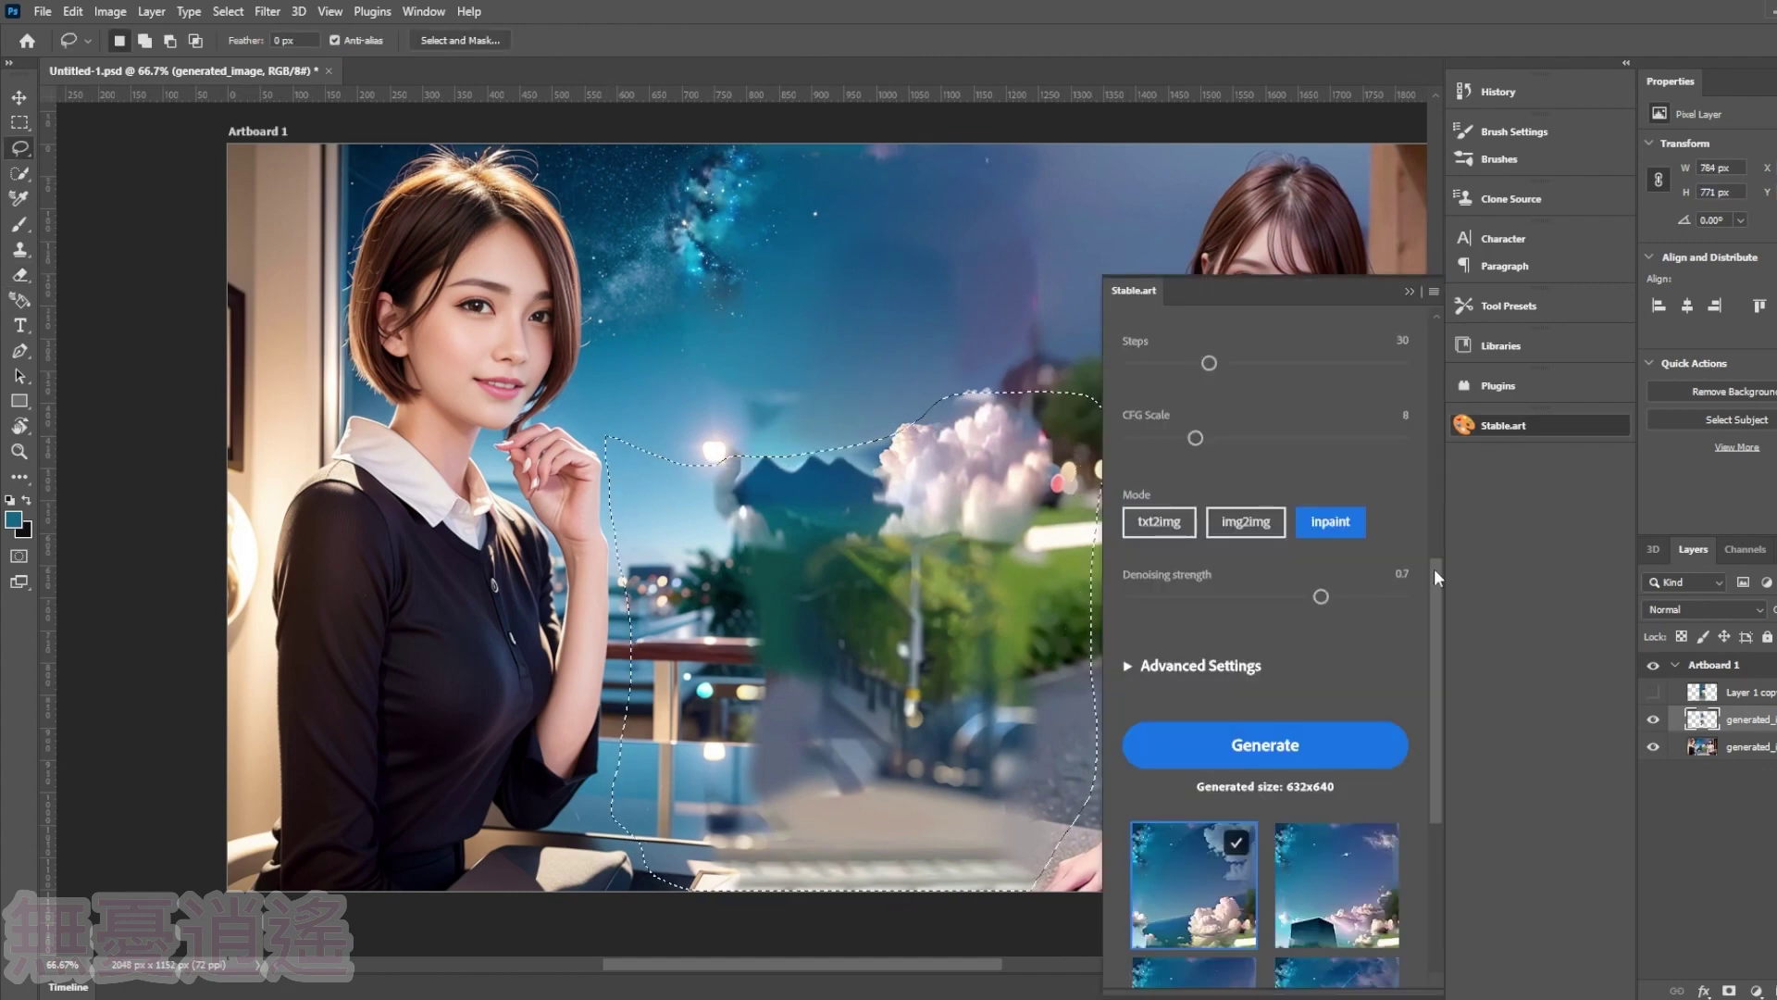
scroll(1258, 648, "up", 5)
scroll(1259, 648, "down", 5)
left_click(1385, 265)
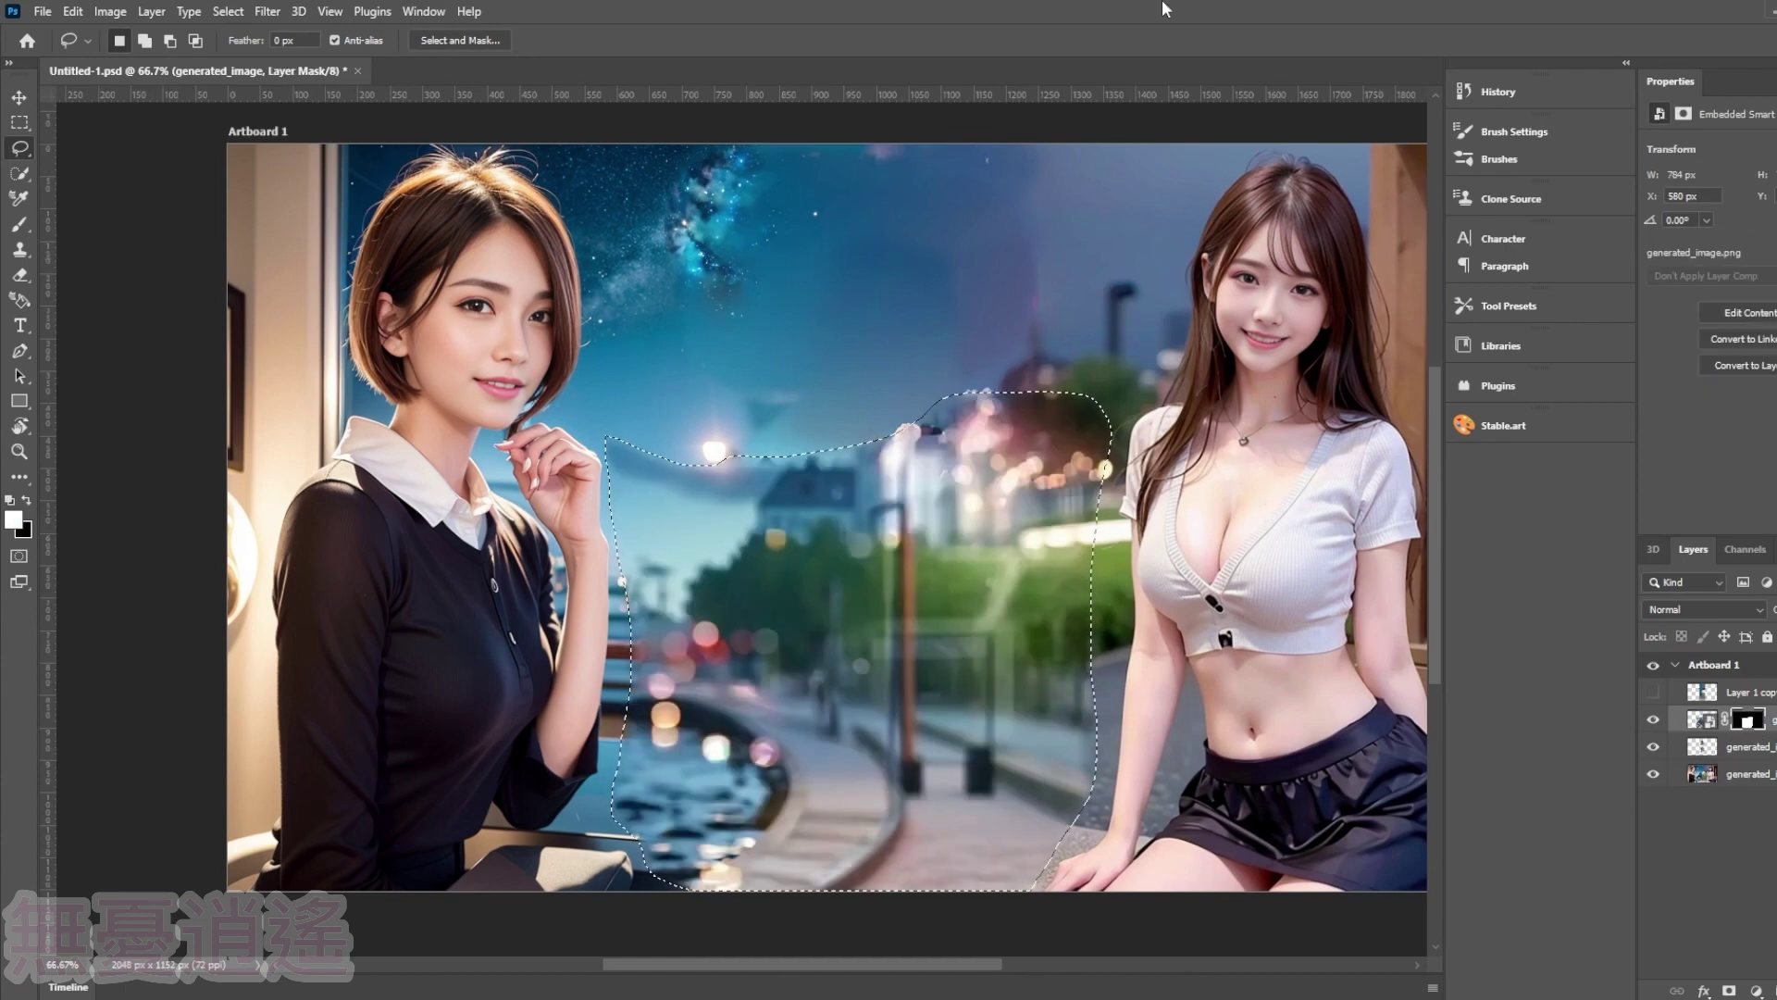
- Browse the generated variants and apply the castle and riverside street result
left_click(1503, 425)
scroll(1259, 648, "down", 5)
left_click(1411, 298)
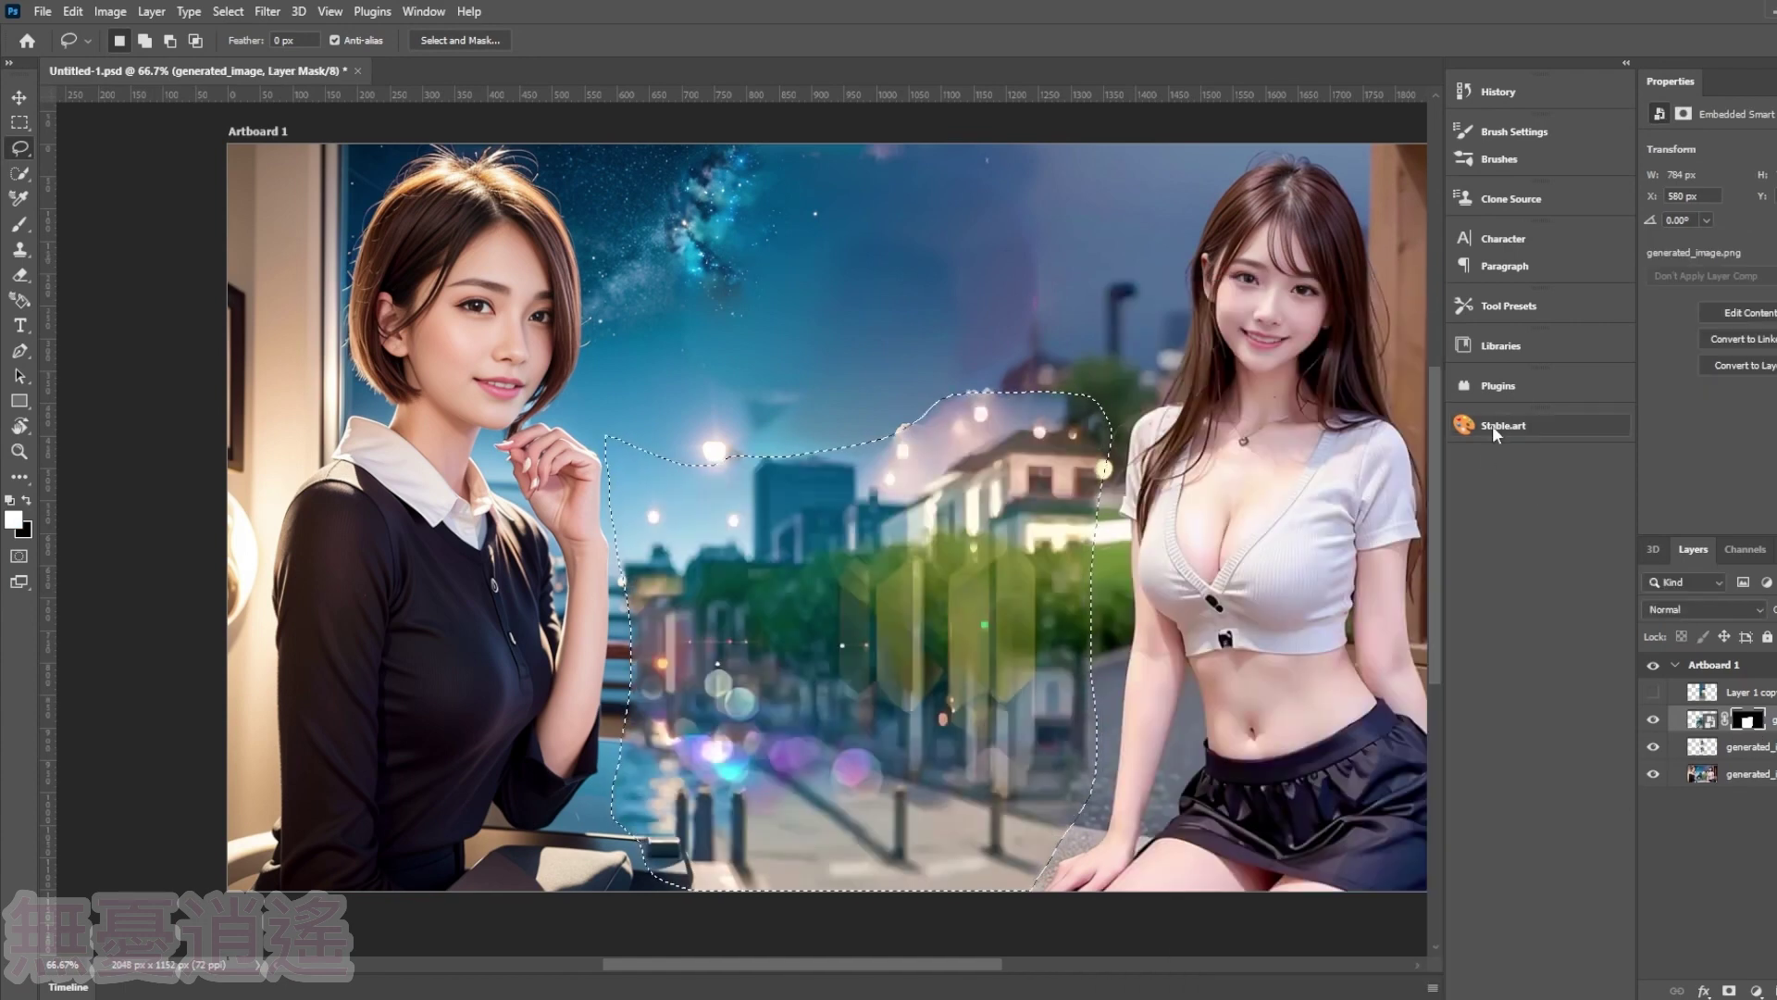
left_click(1420, 301)
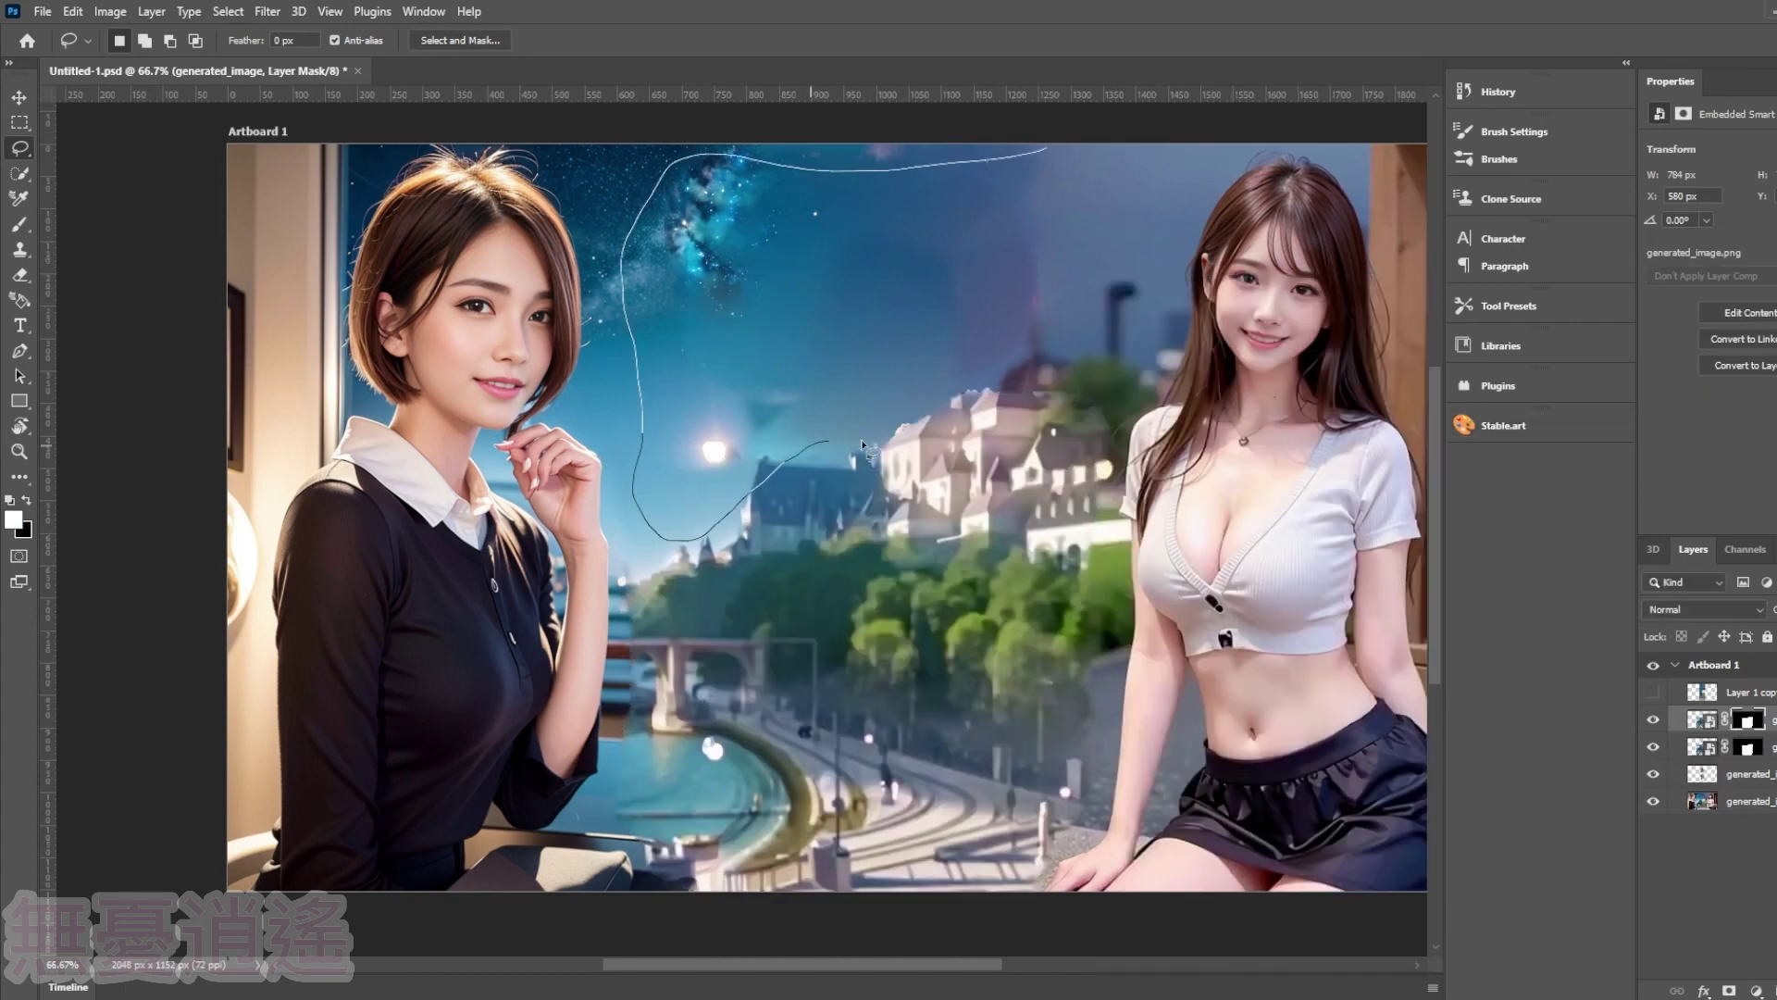
- Lasso the upper sky area and generate new Stable.art sky content there
left_click_drag(863, 448, 865, 448)
left_click_drag(602, 144, 752, 456)
left_click_drag(1205, 194, 1226, 144)
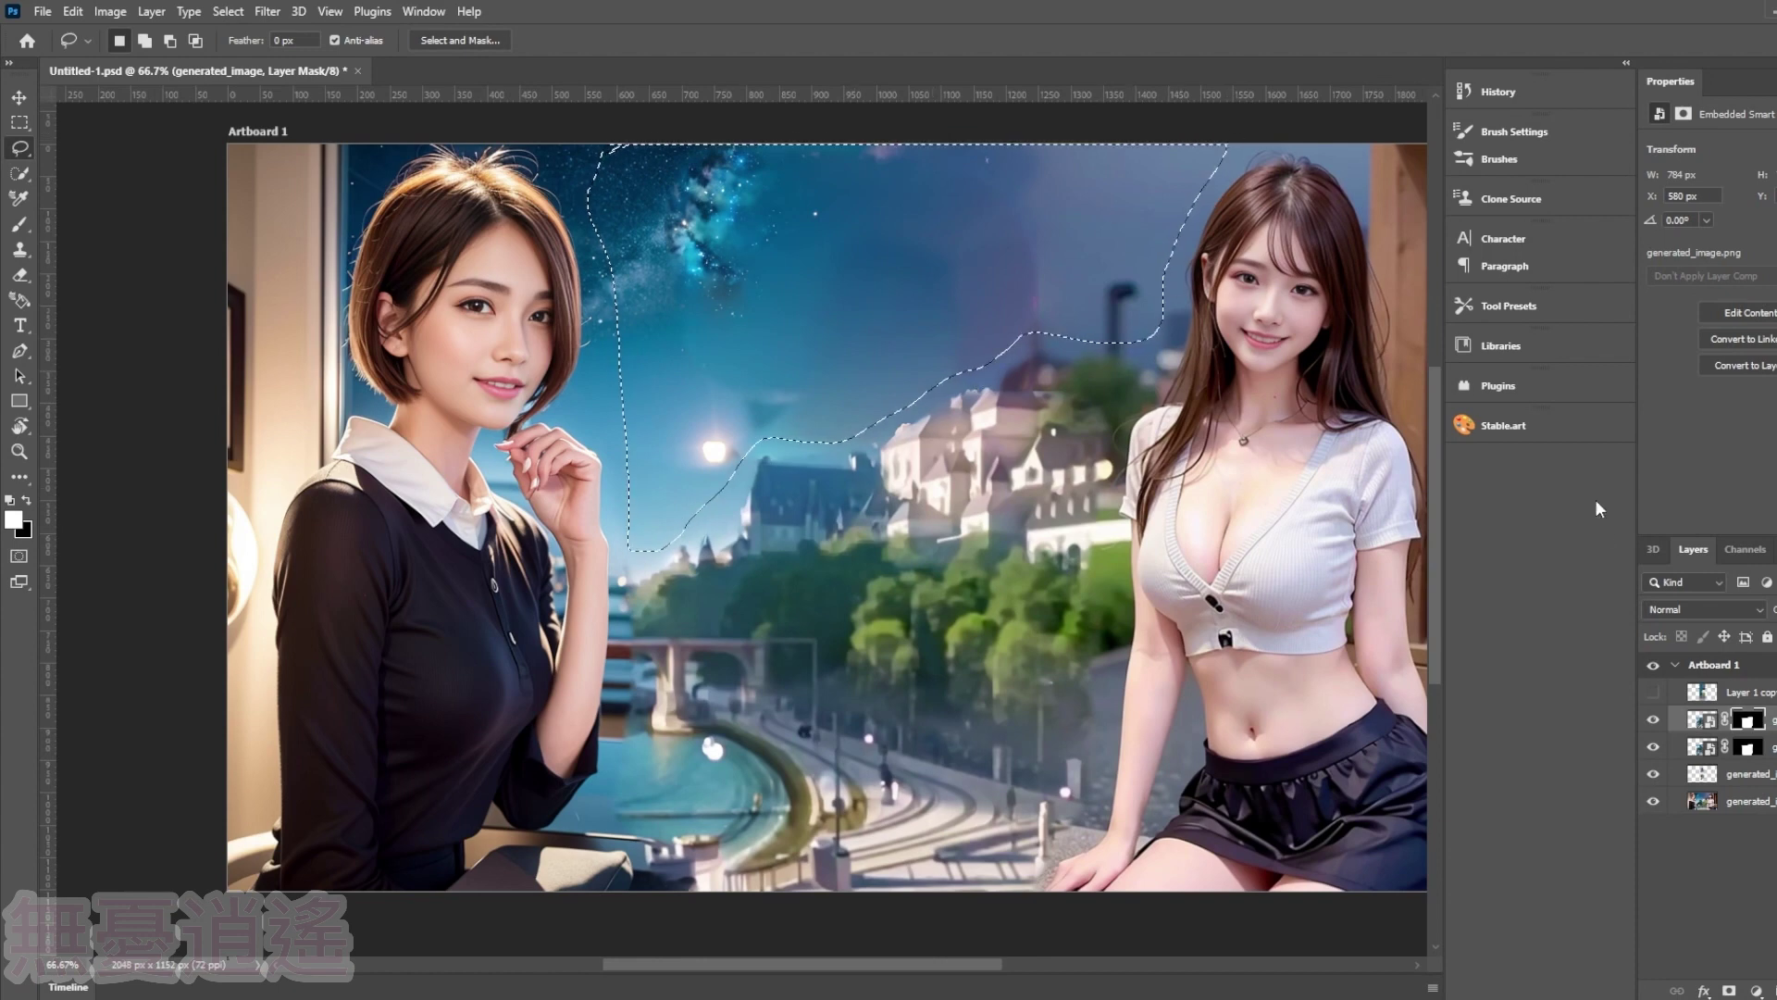
left_click(1462, 426)
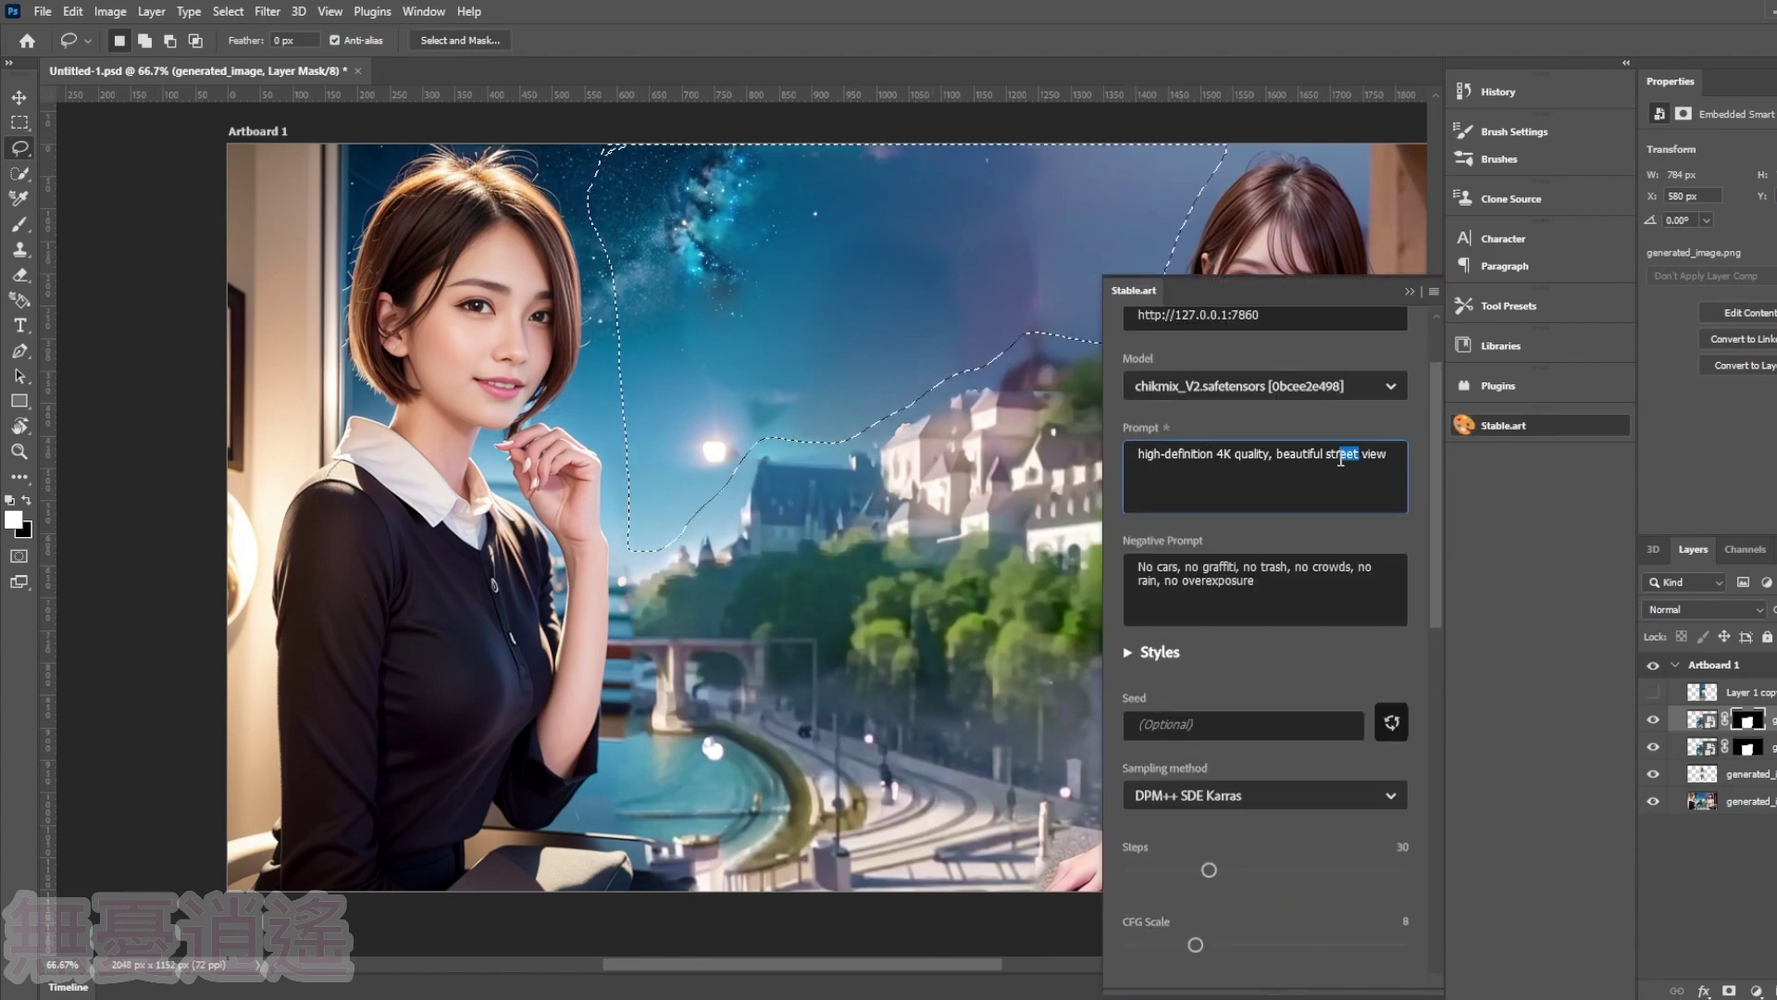
left_click(1568, 430)
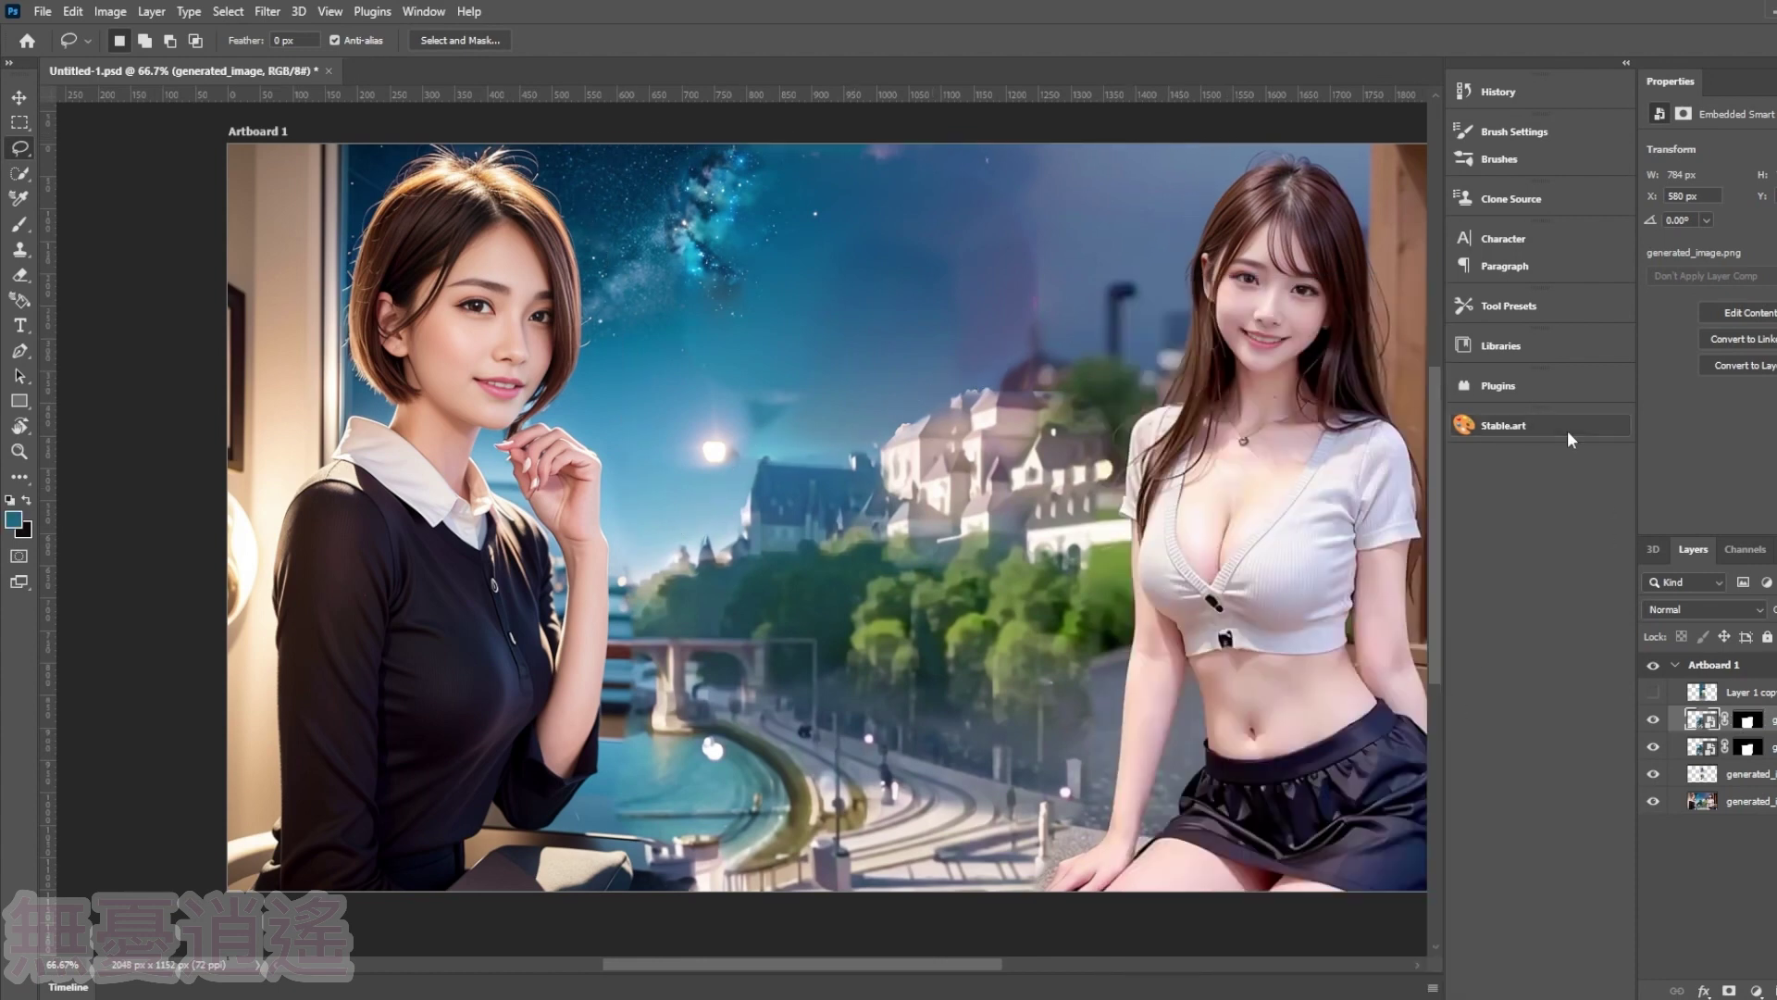
- Lasso around the buildings and generate a new Stable.art street fill
left_click(19, 276)
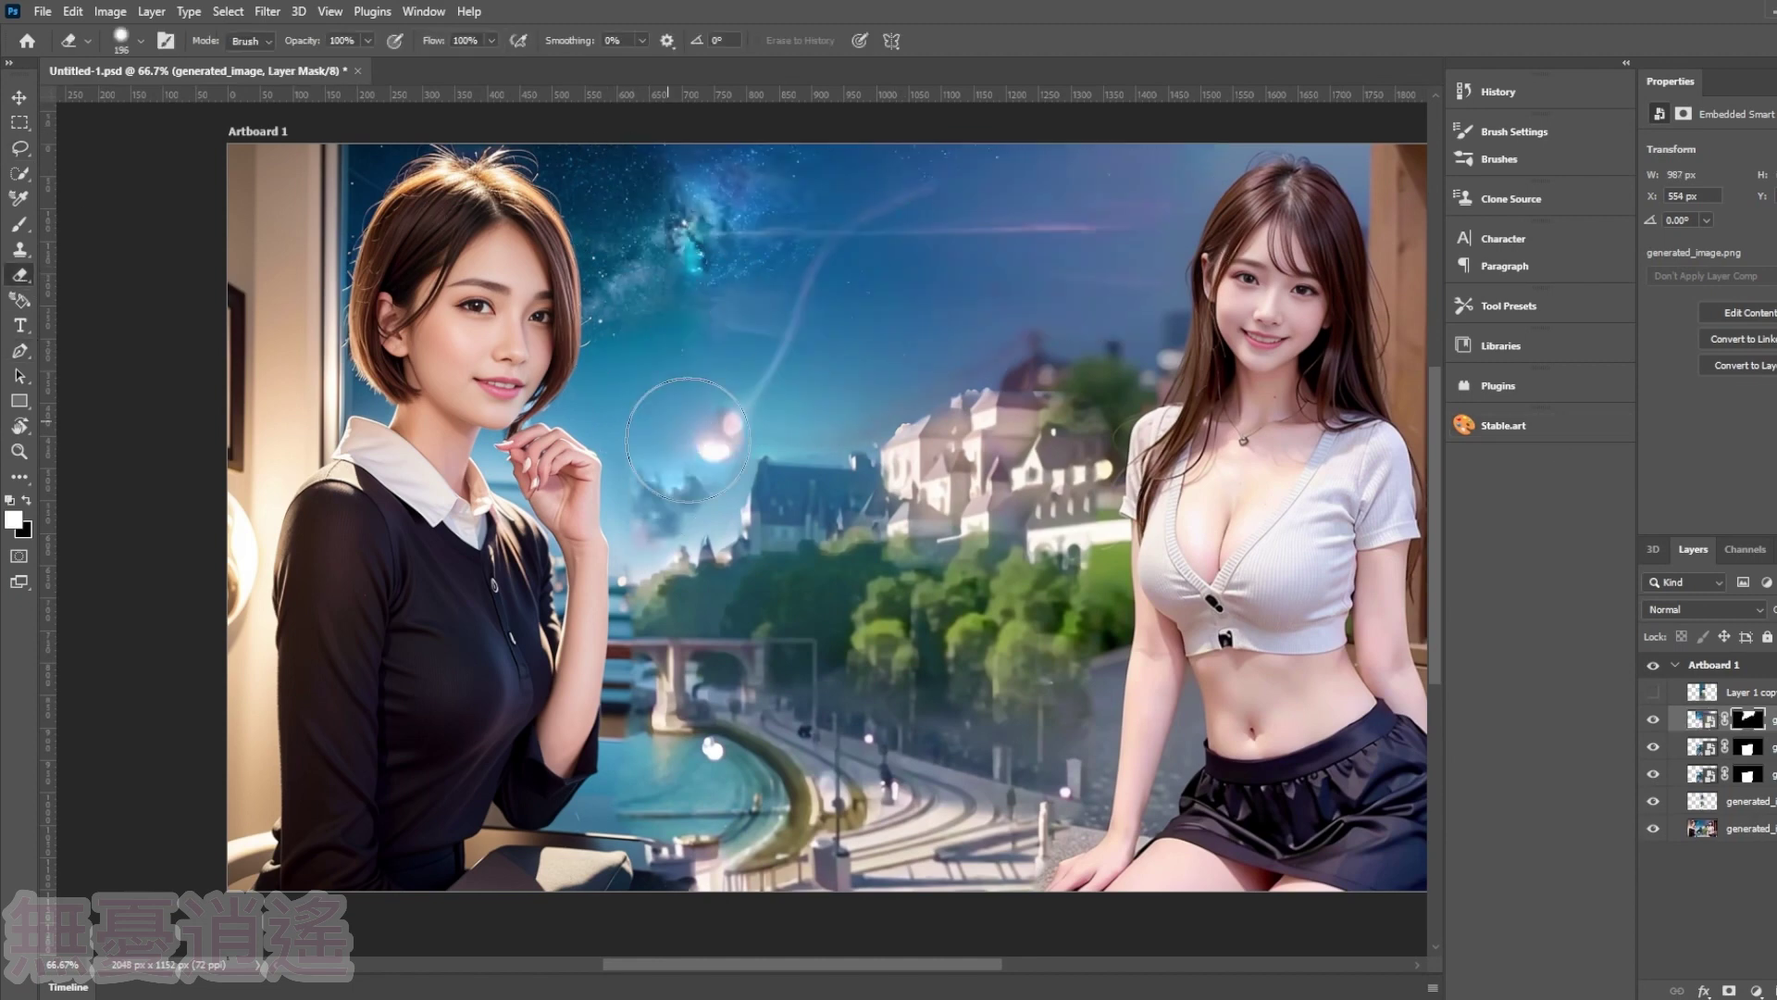
left_click(20, 148)
left_click_drag(1152, 379, 866, 451)
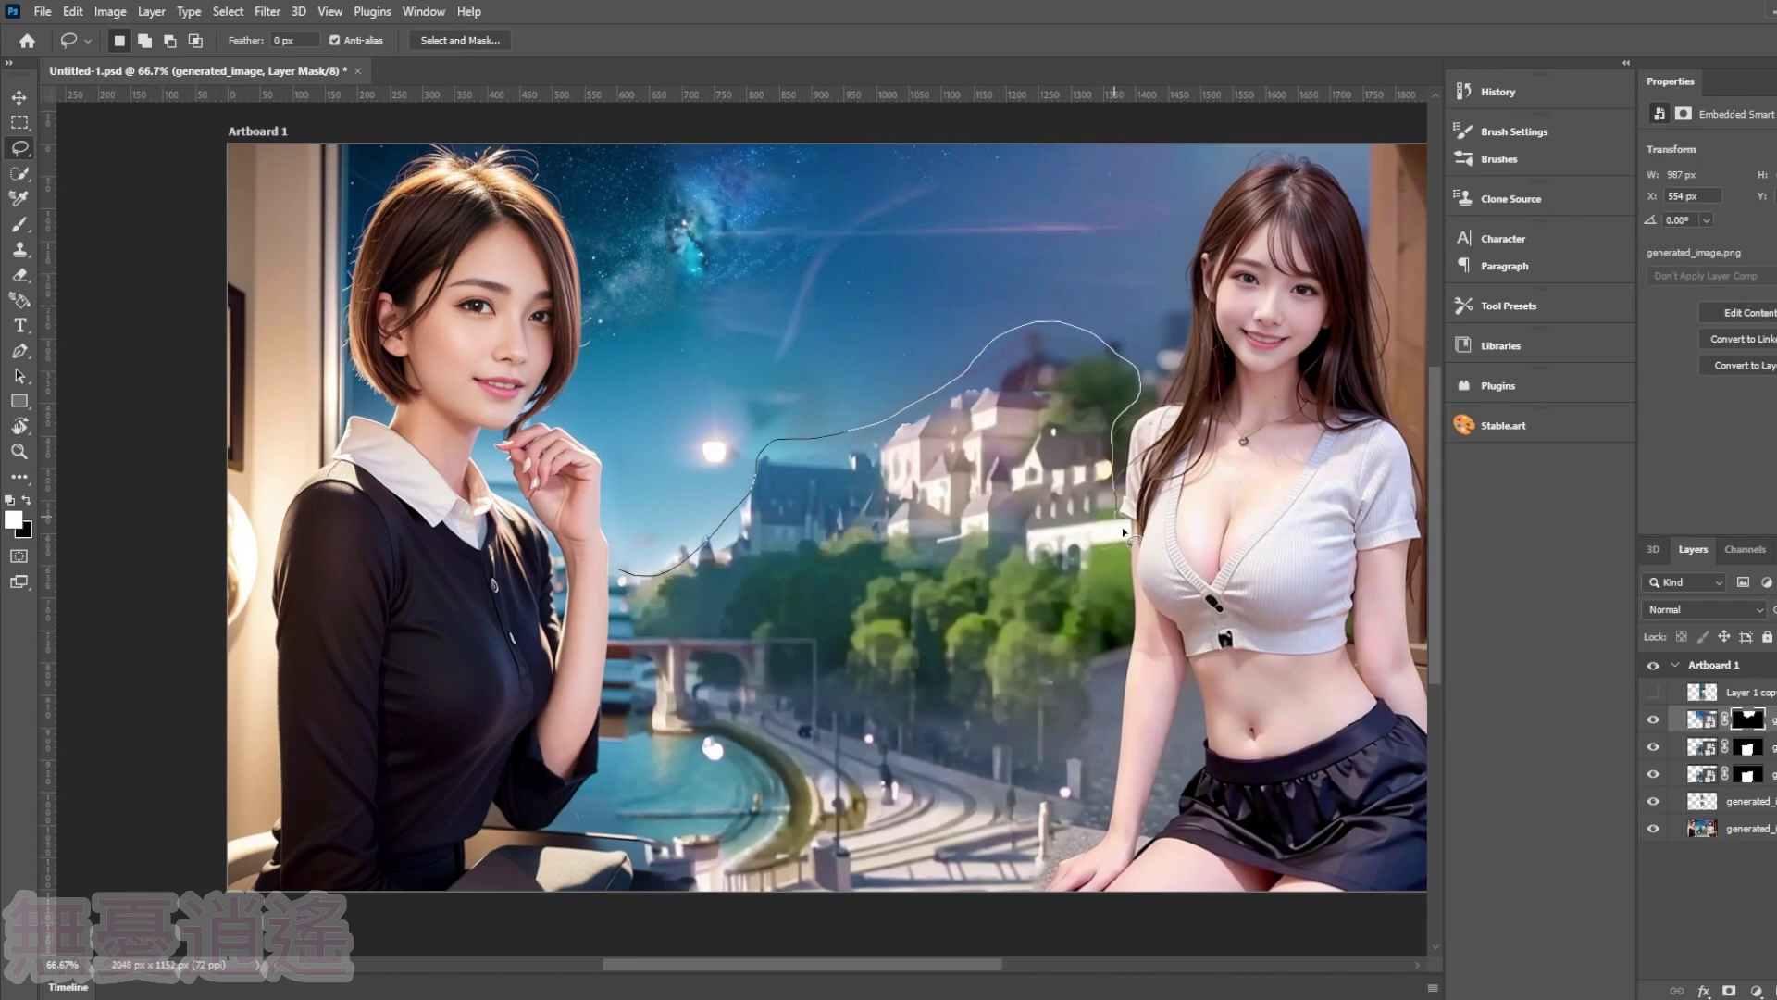
left_click_drag(626, 578, 622, 576)
left_click(1503, 425)
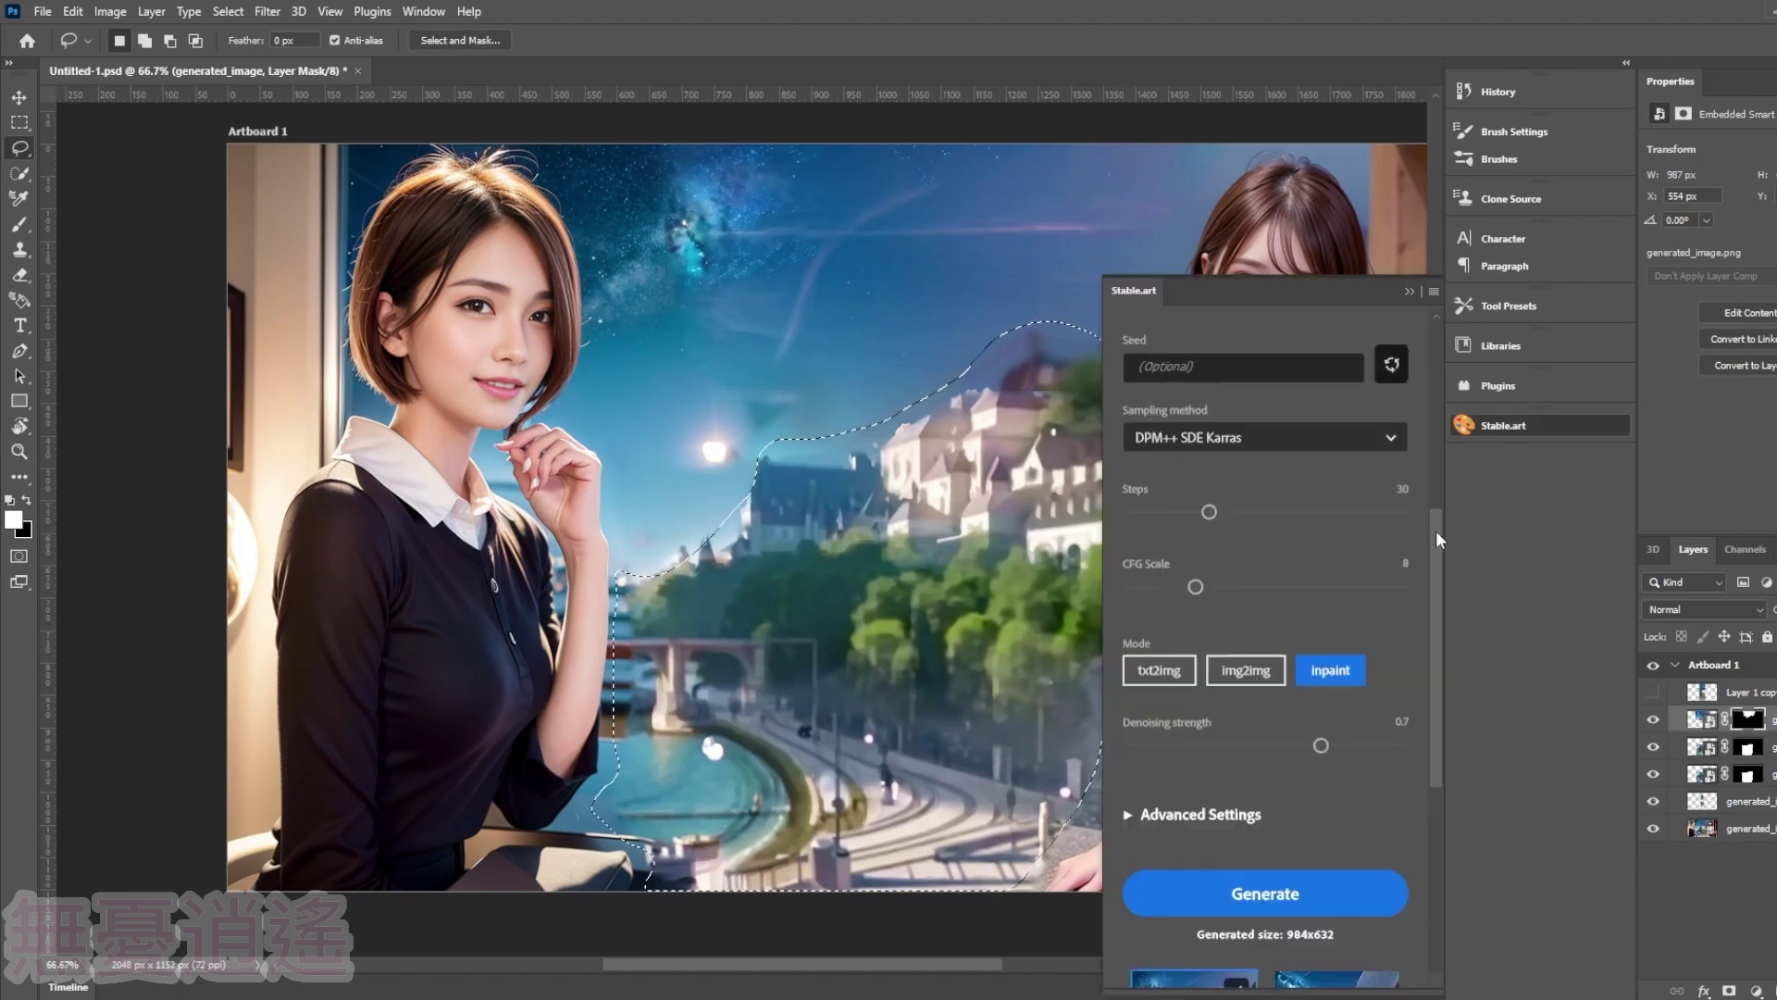
scroll(1441, 468, "down", 5)
left_click(1261, 777)
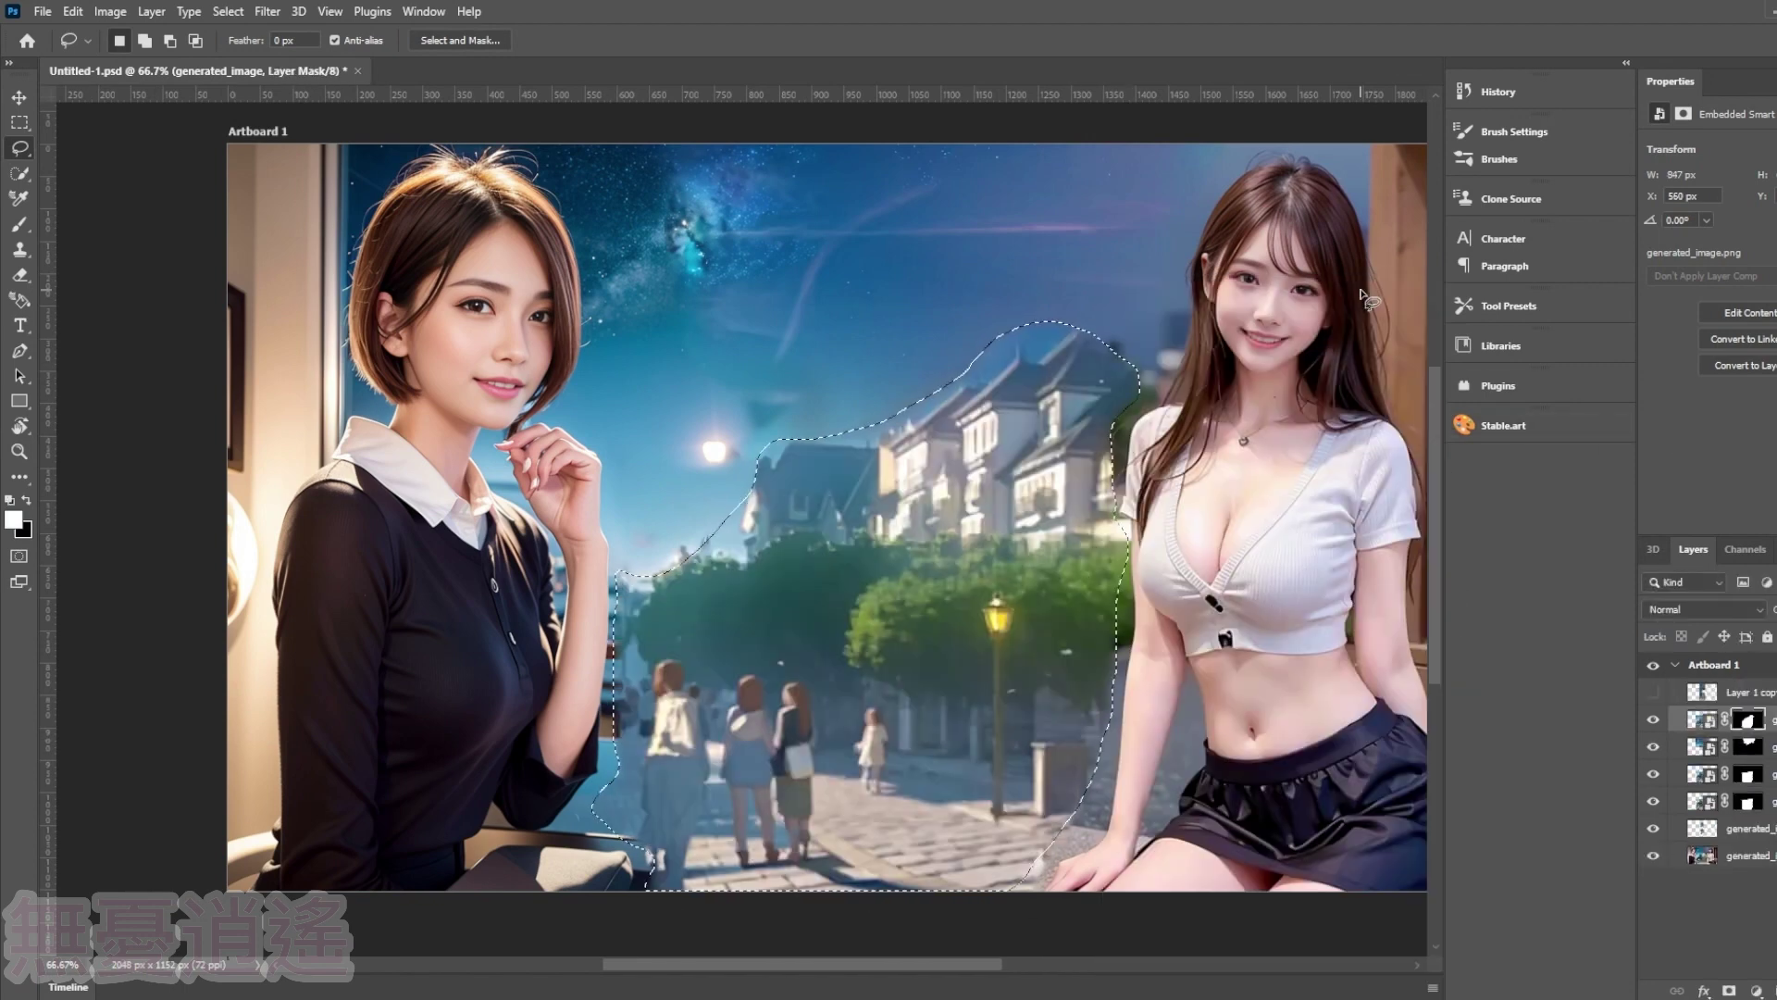
- Erase mask edges to reveal the canal, pick the fourth variant, and merge the layers
key("e")
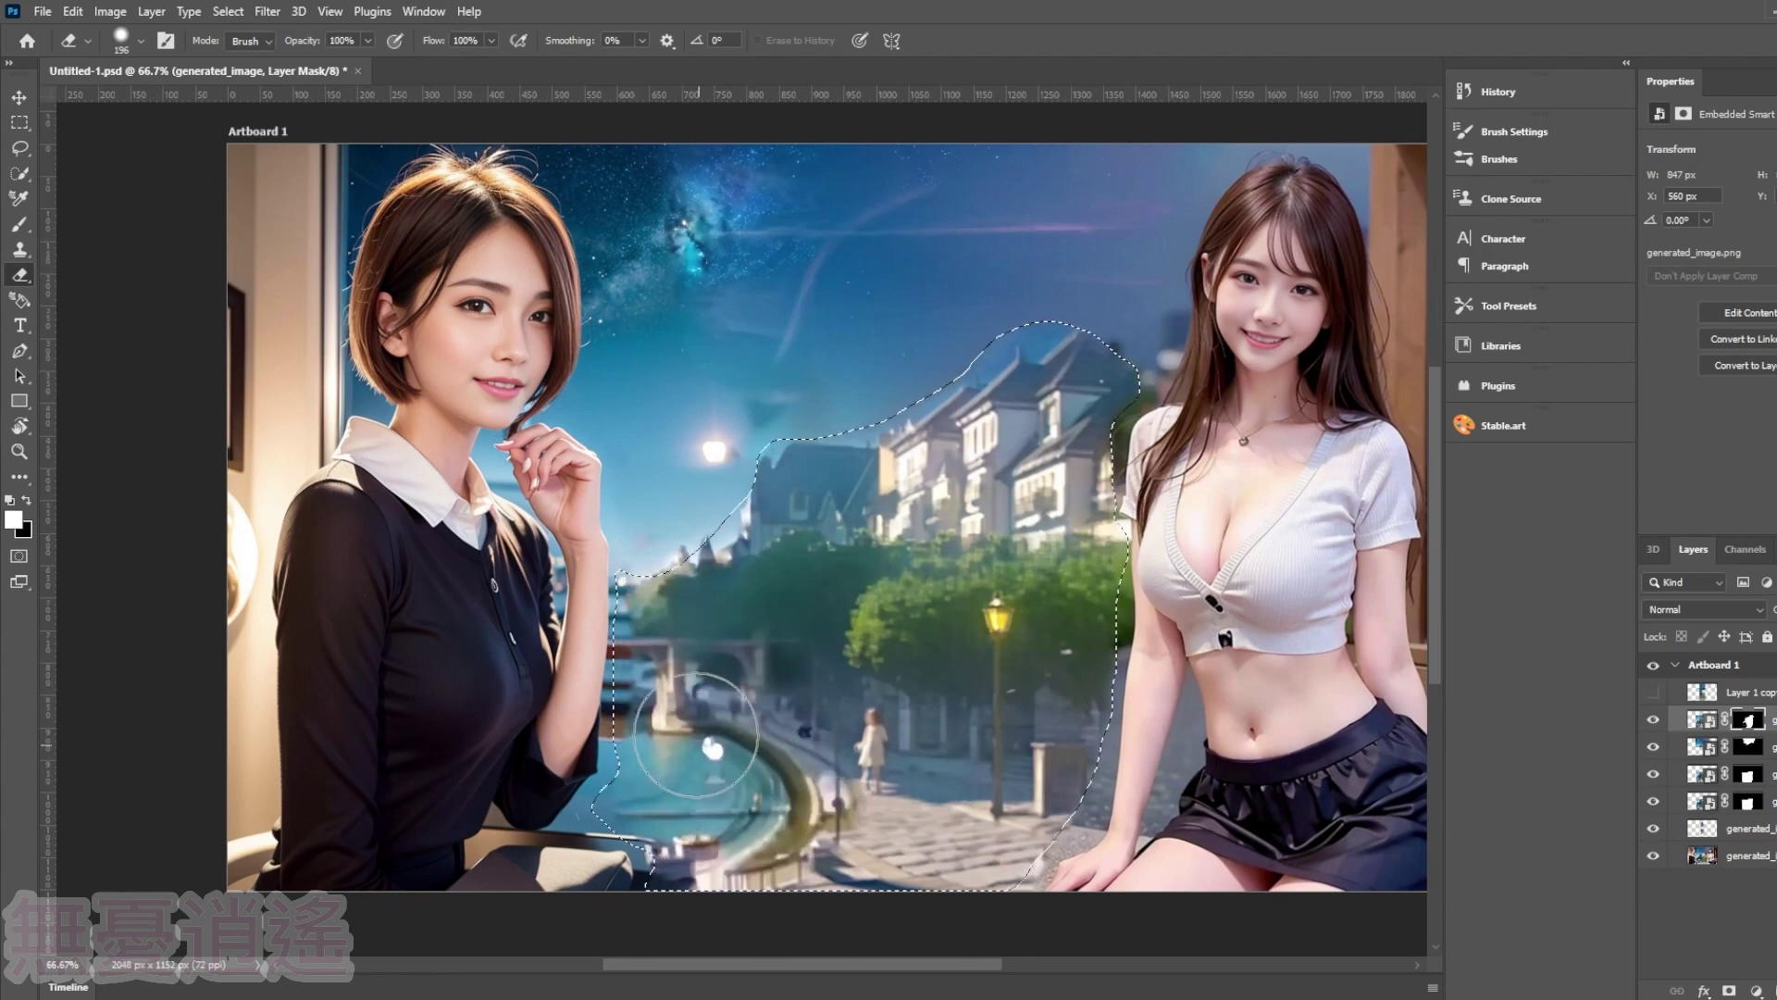
left_click_drag(715, 567, 666, 787)
left_click(1503, 424)
left_click(1345, 829)
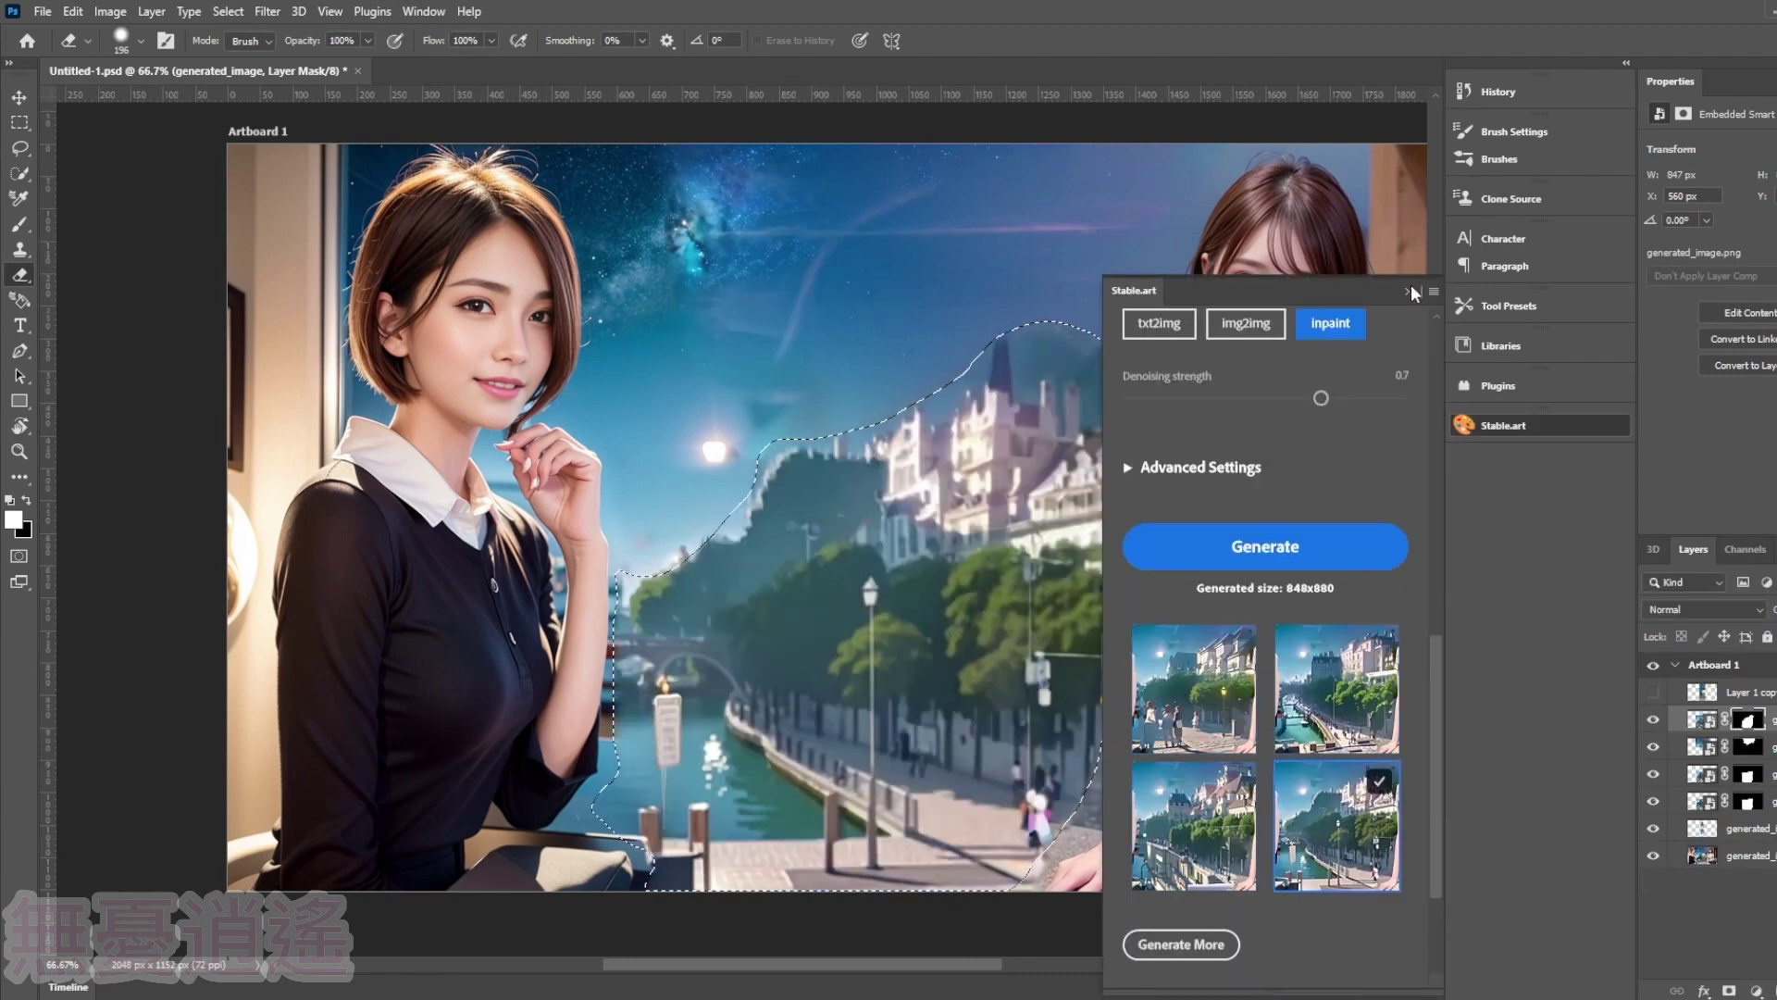
left_click(1503, 425)
right_click(1740, 719)
left_click(1595, 484)
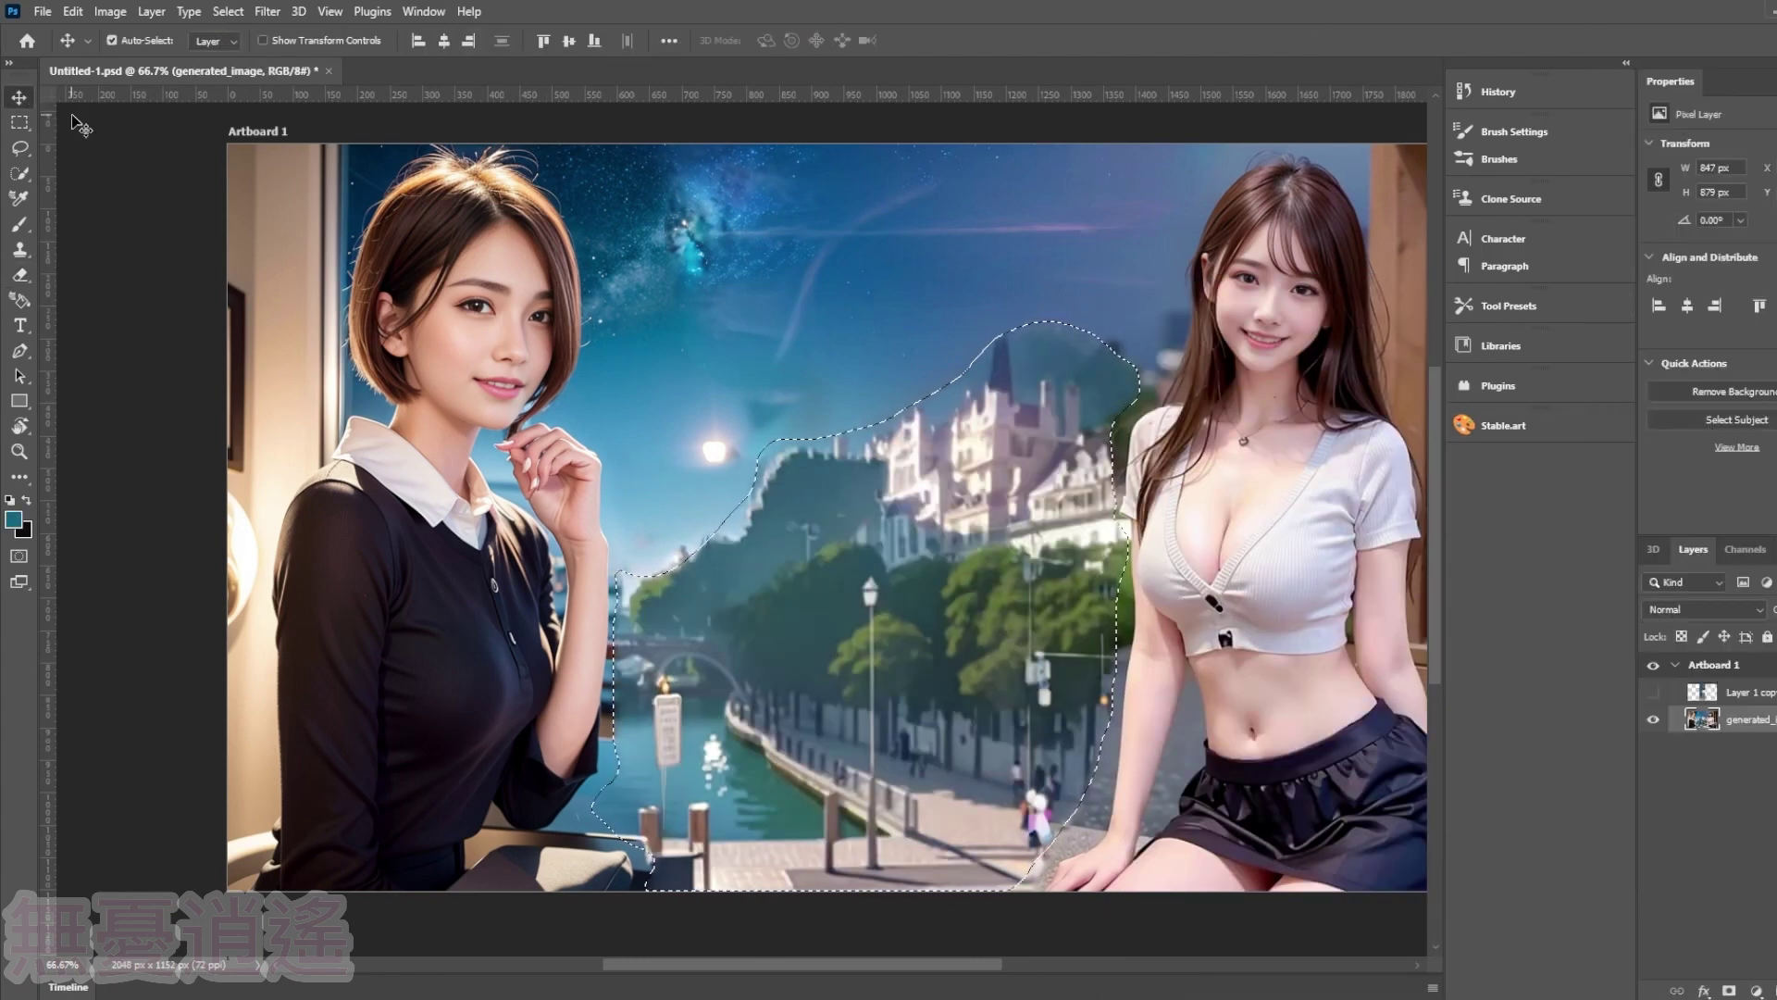
key("ctrl+minus")
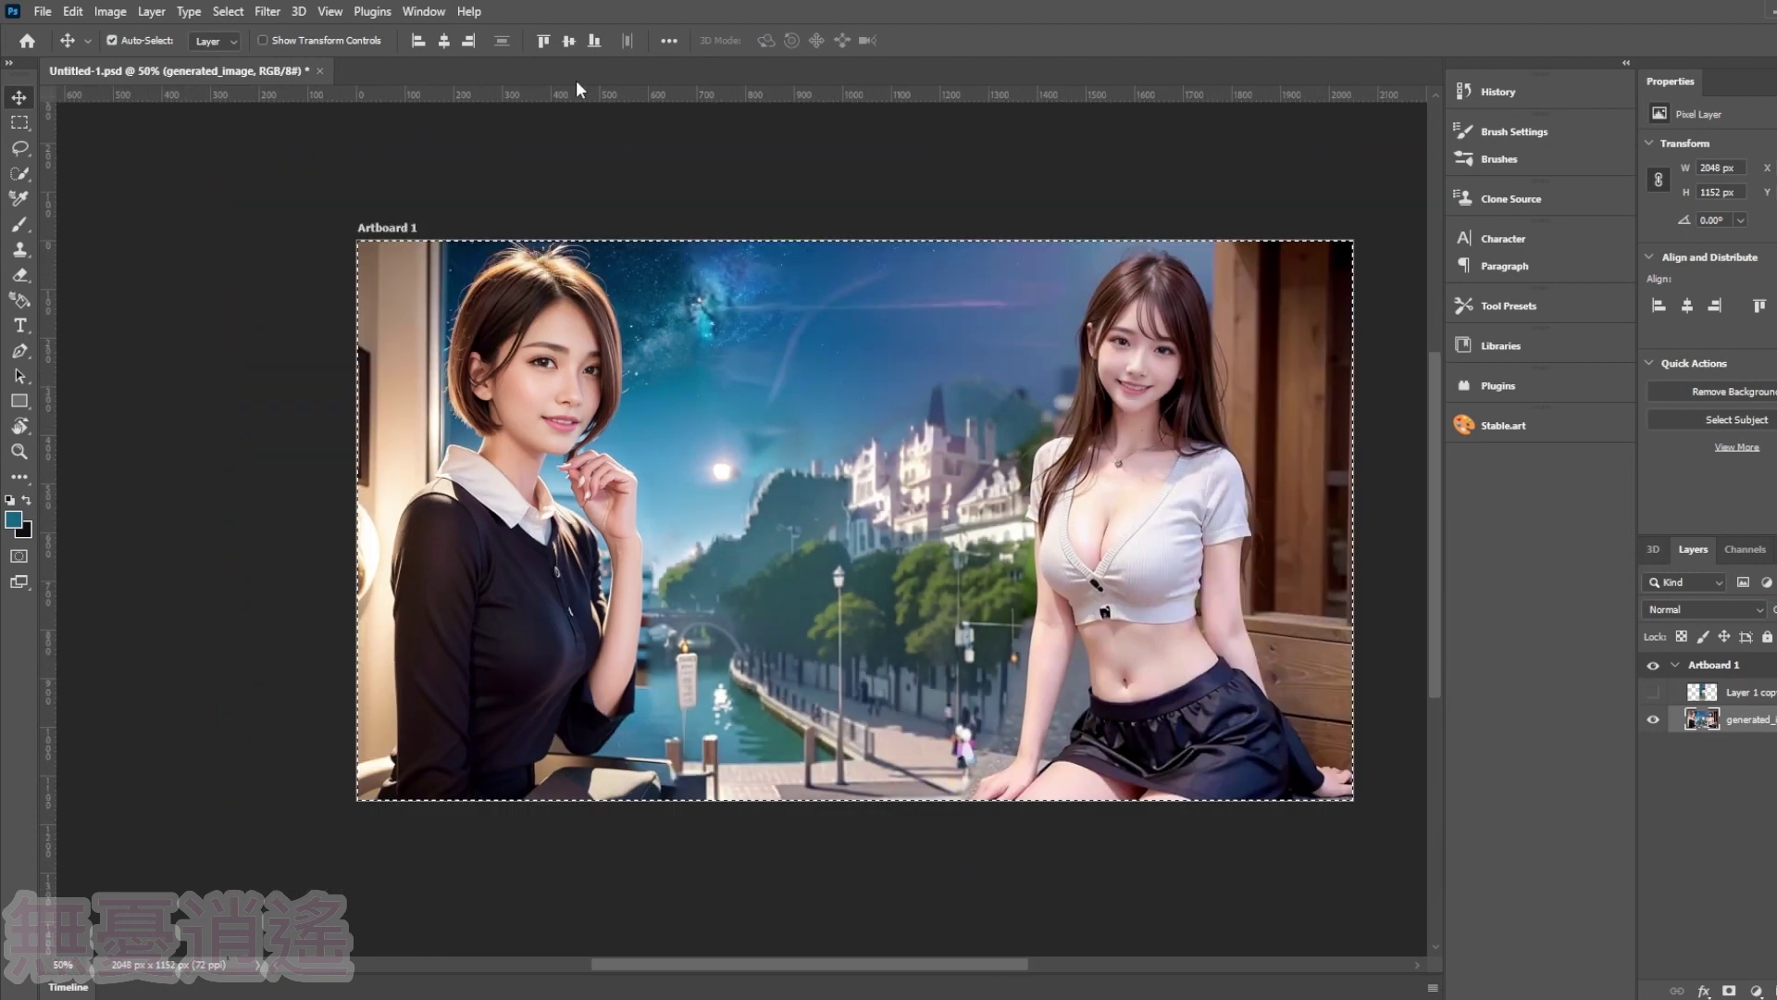